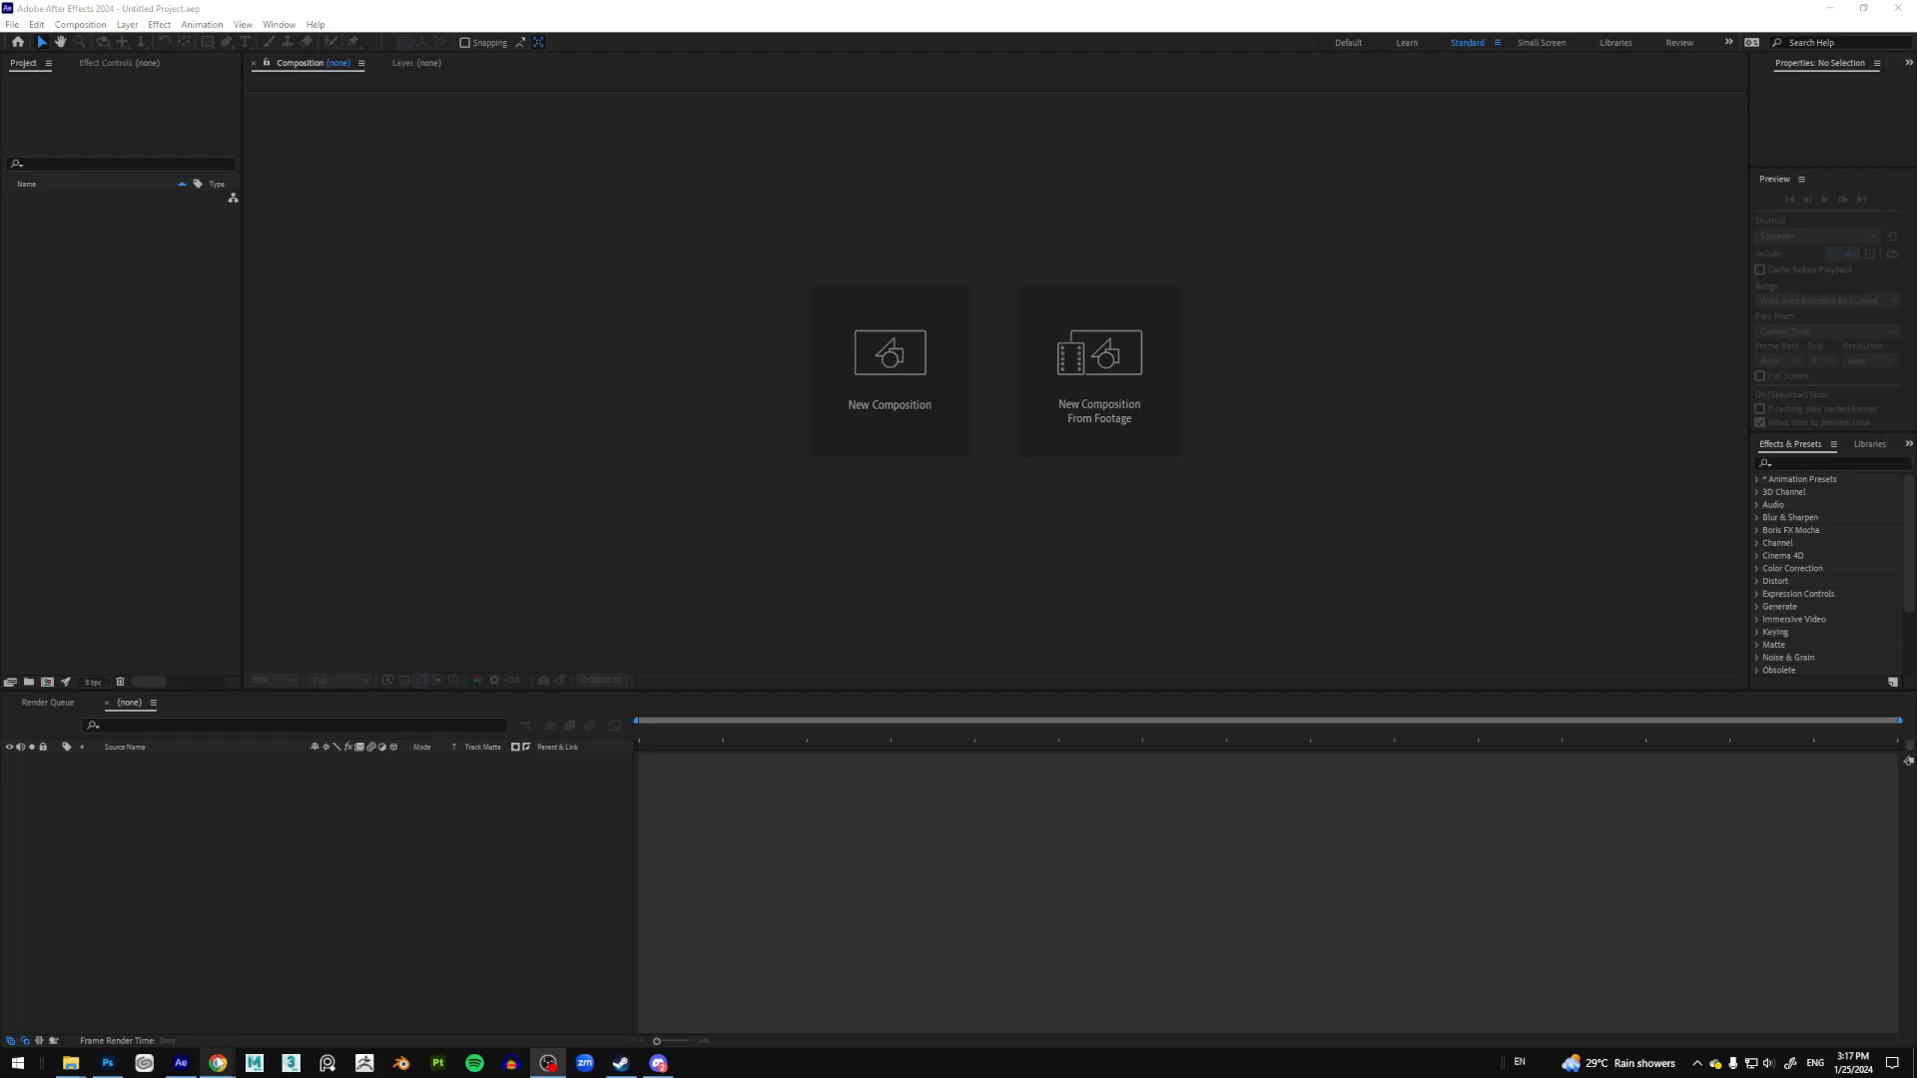
Step: Switch to the Chrome window showing YouTube results for 'anime speed lines'
mouse_move(217, 1063)
left_click(259, 1002)
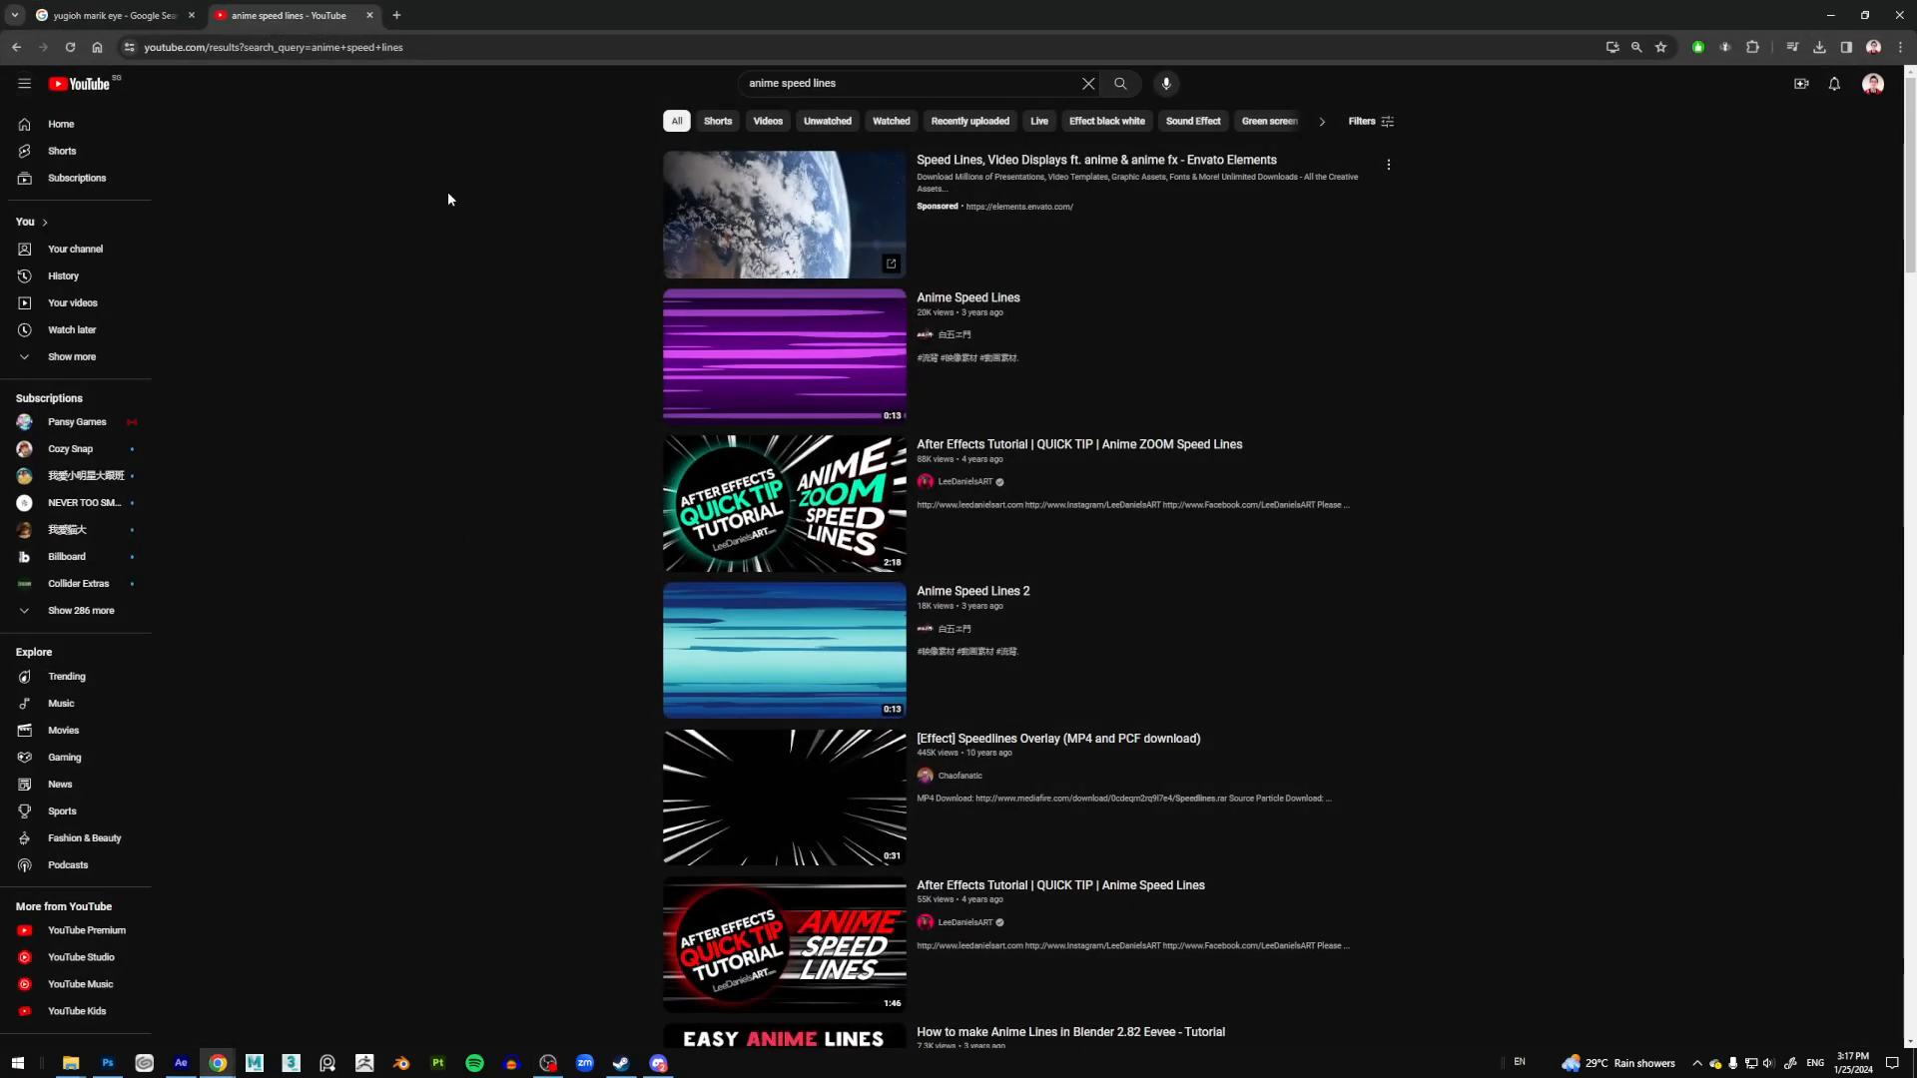
Step: View the 'yugioh marik eye' image results, then switch to the layered Marik.jpg in Photoshop
left_click(114, 14)
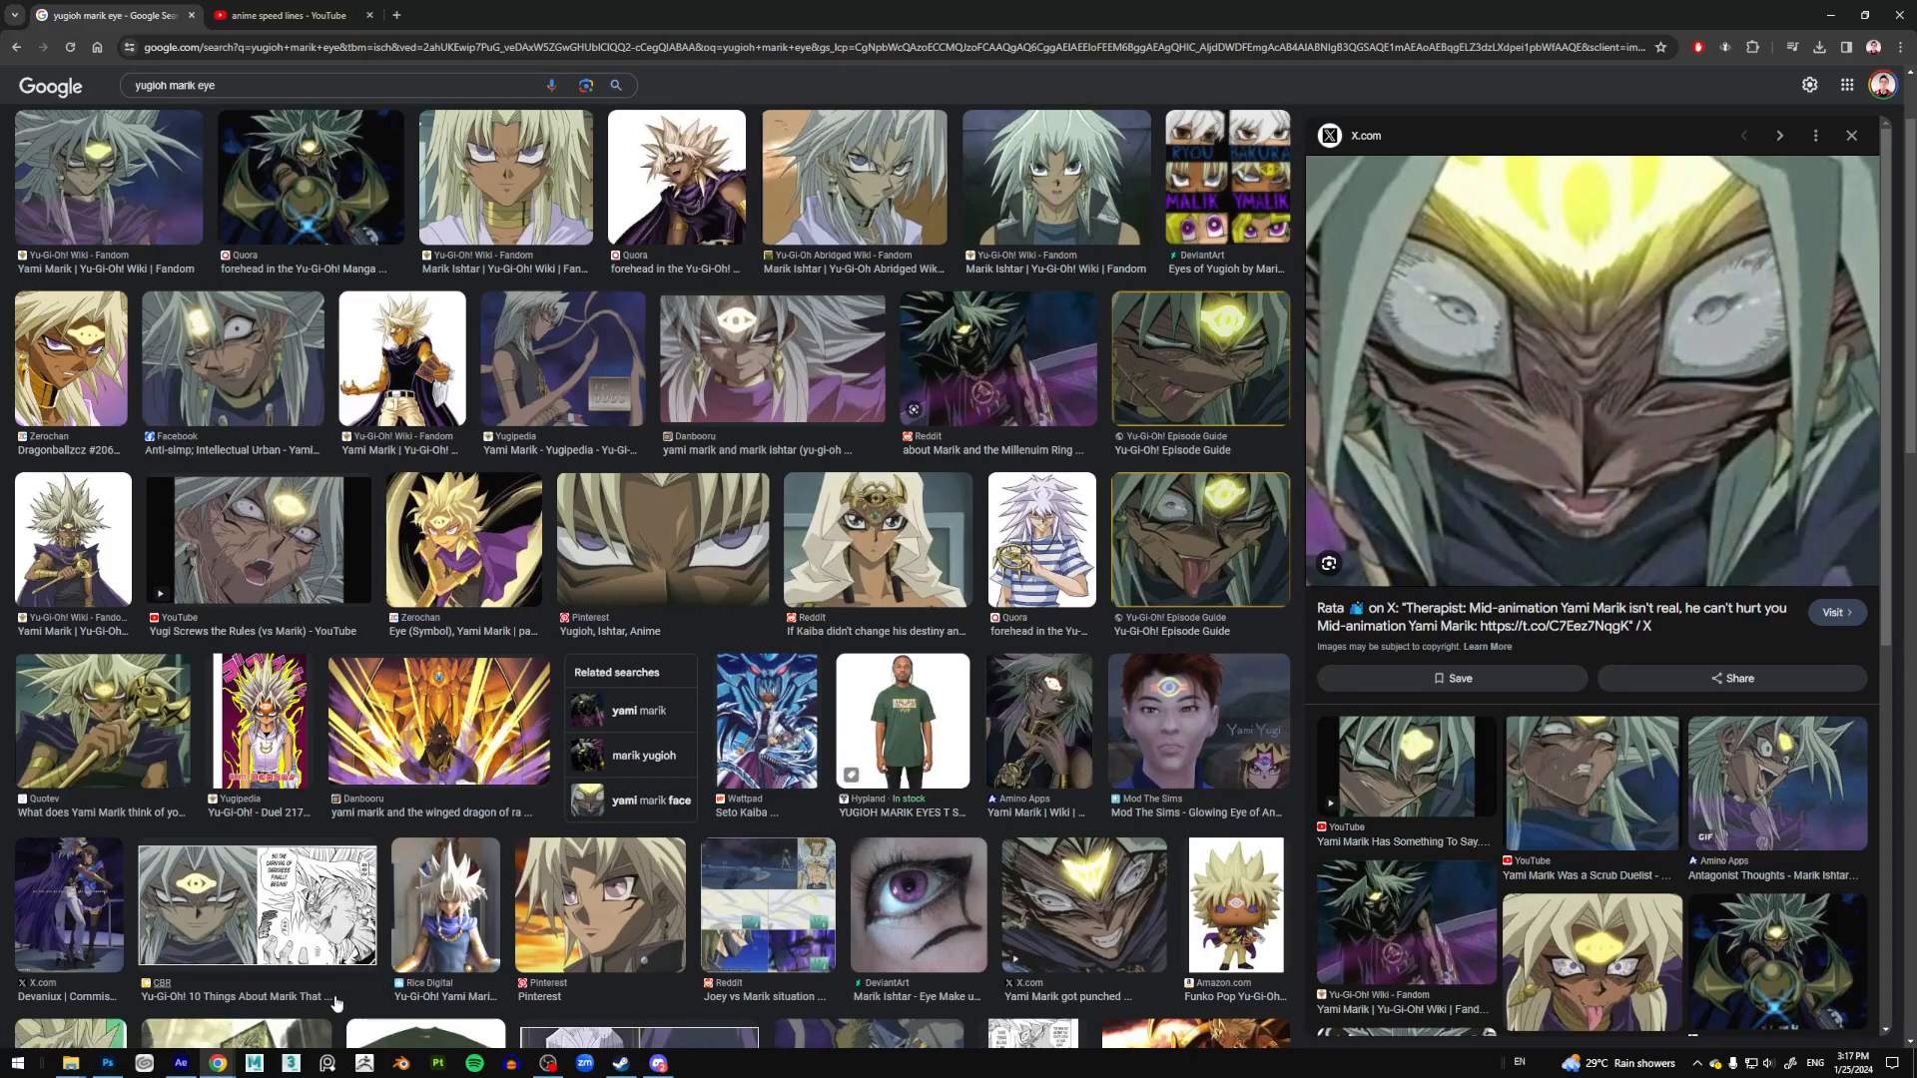
left_click(108, 1062)
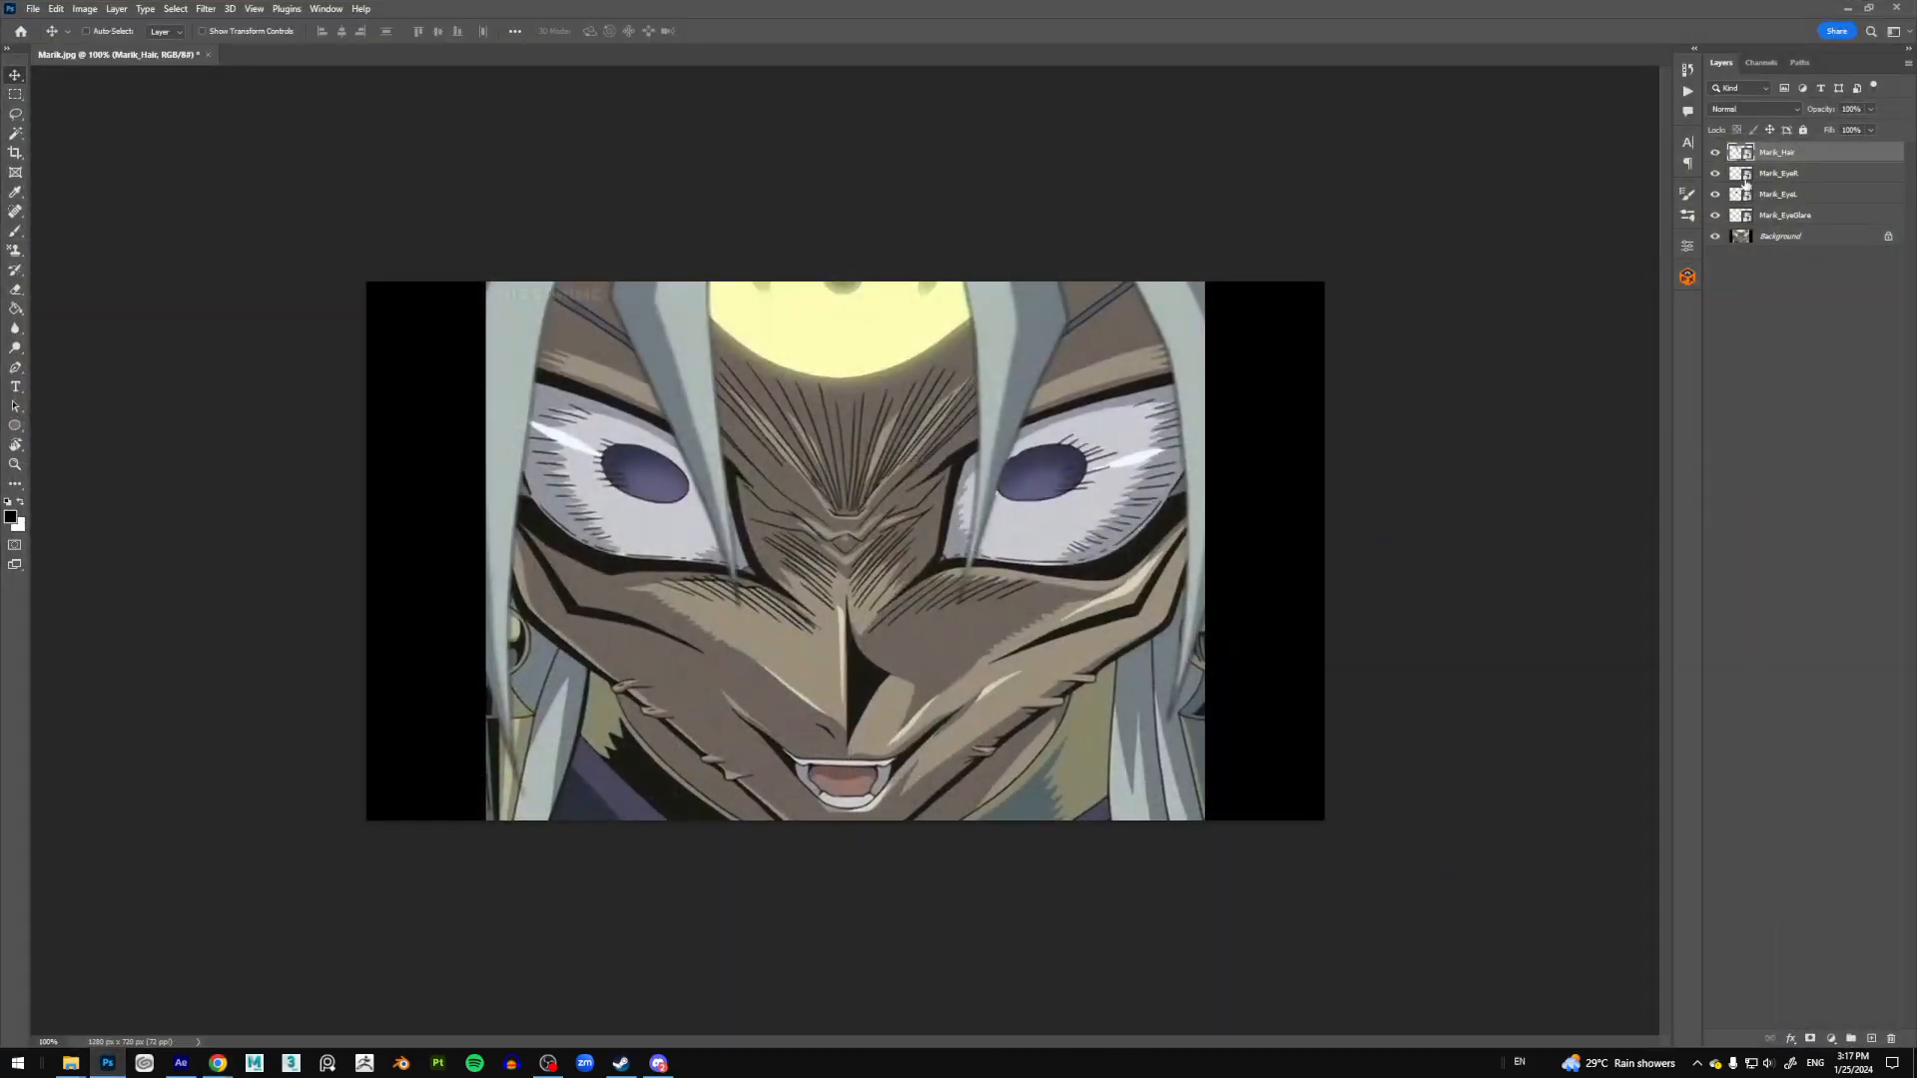
Step: Hide the eye-glare, hair and pupil layers, toggling the left and right pupil layers on and off
left_click(1715, 216)
left_click_drag(1718, 200, 1720, 159)
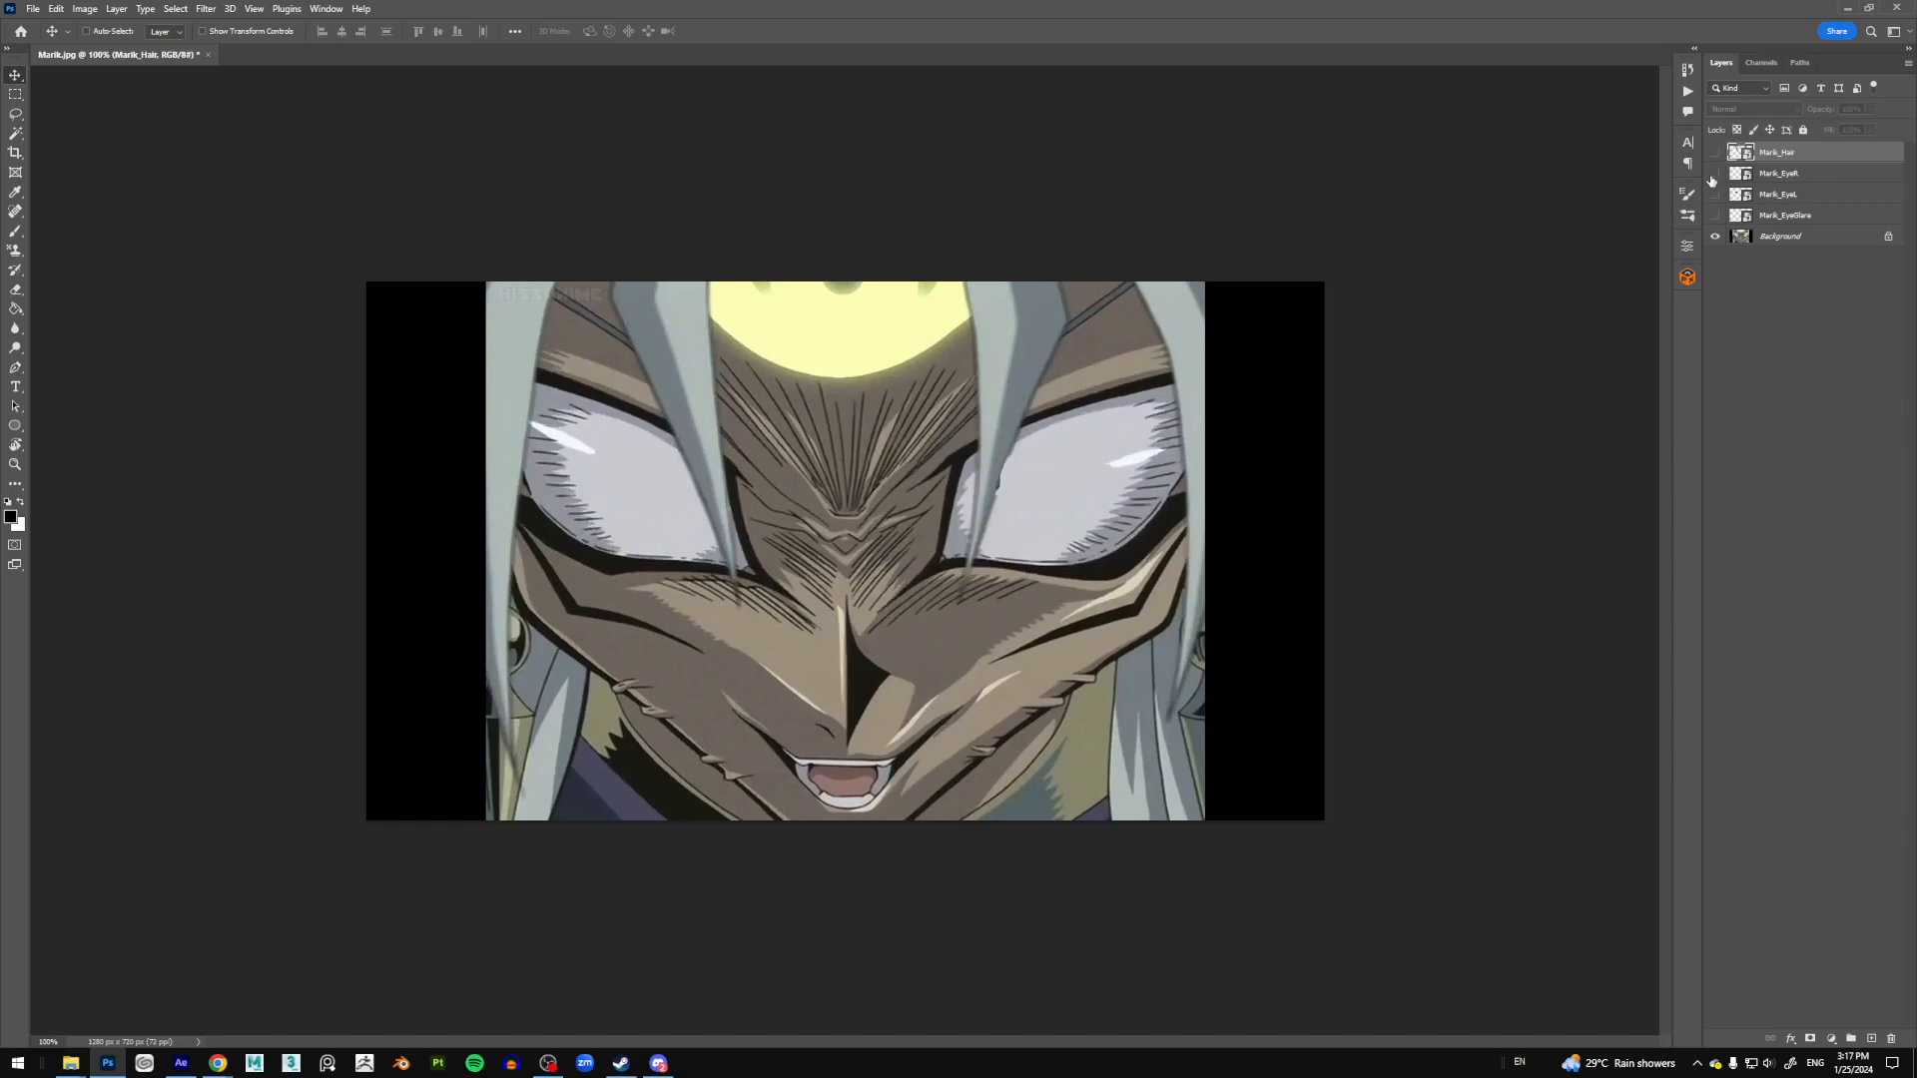
left_click(1715, 194)
left_click(1715, 194)
left_click(1715, 194)
left_click(1715, 194)
left_click(1714, 195)
left_click(1715, 195)
left_click(1716, 175)
left_click(1716, 174)
left_click(1716, 175)
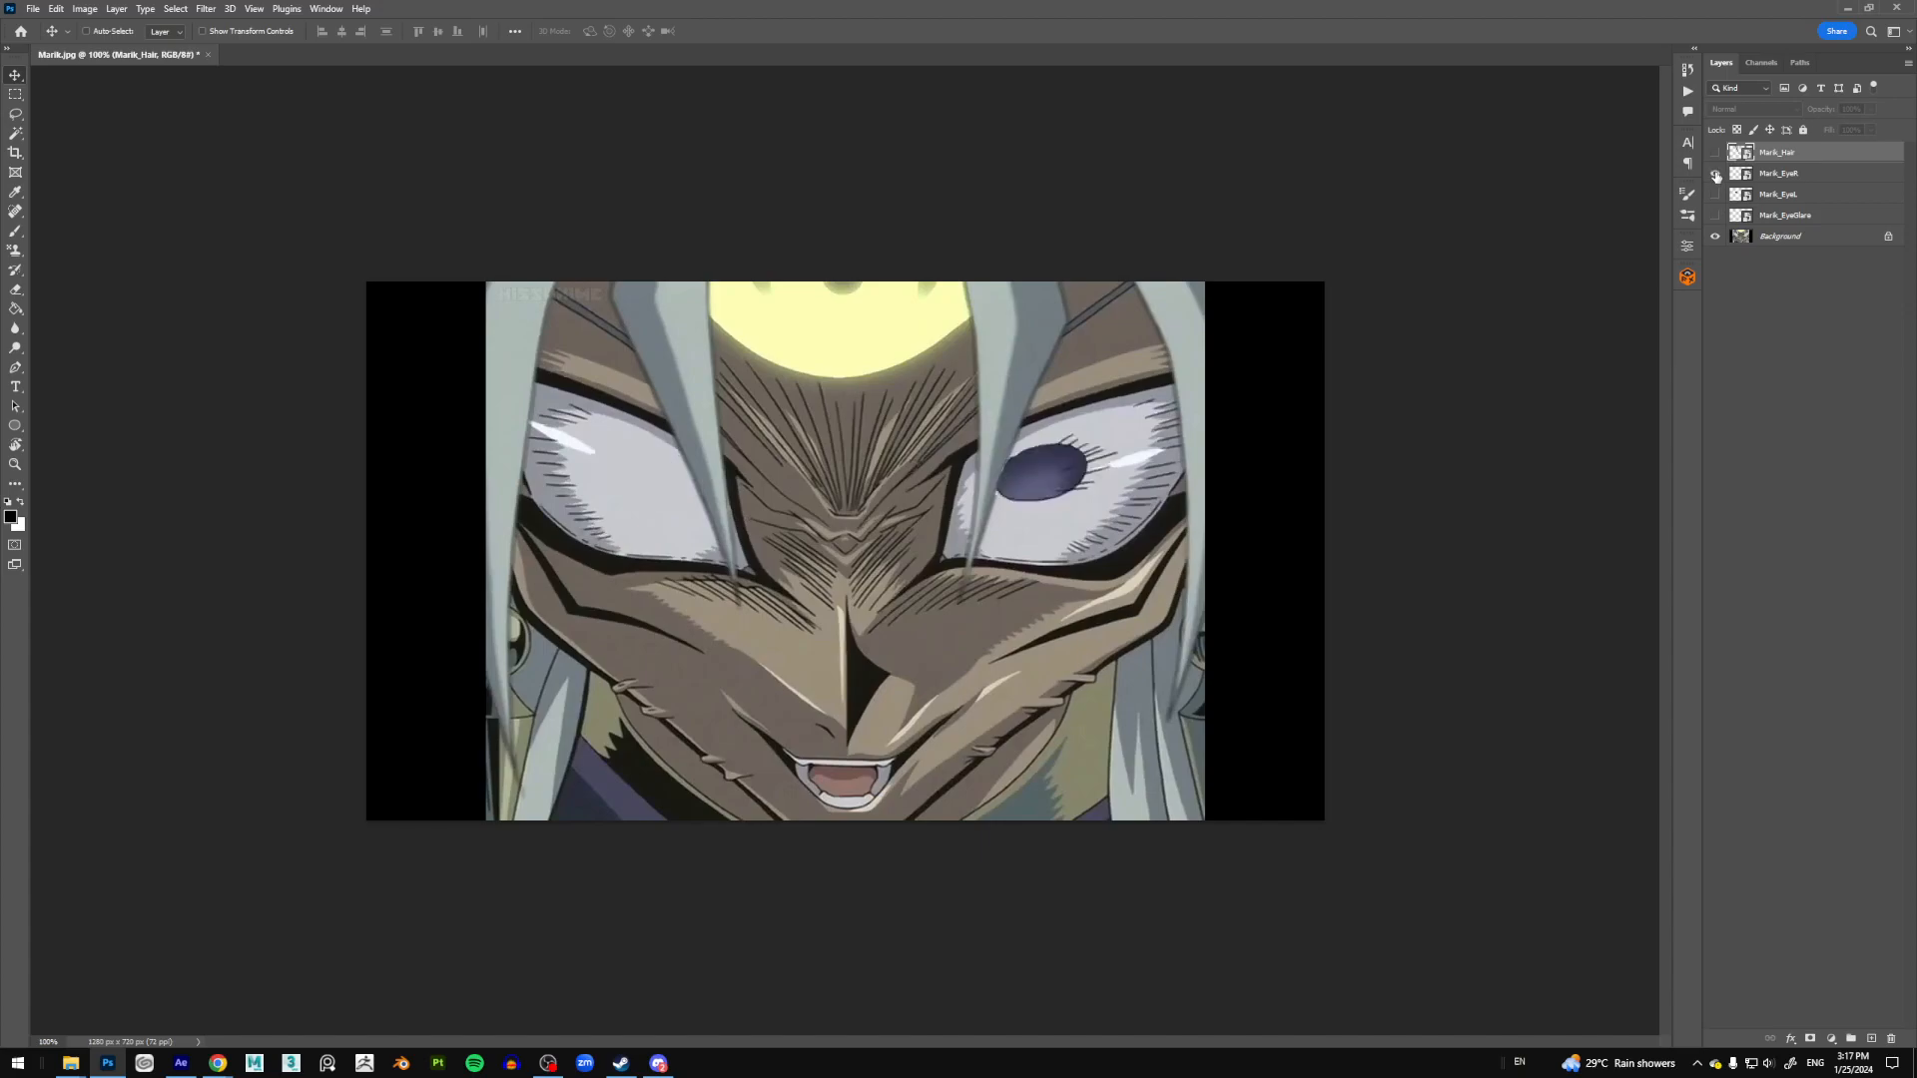
Step: Select Marik_EyeR, test-move the right pupil, and toggle the pupil layers' visibility
left_click(1781, 174)
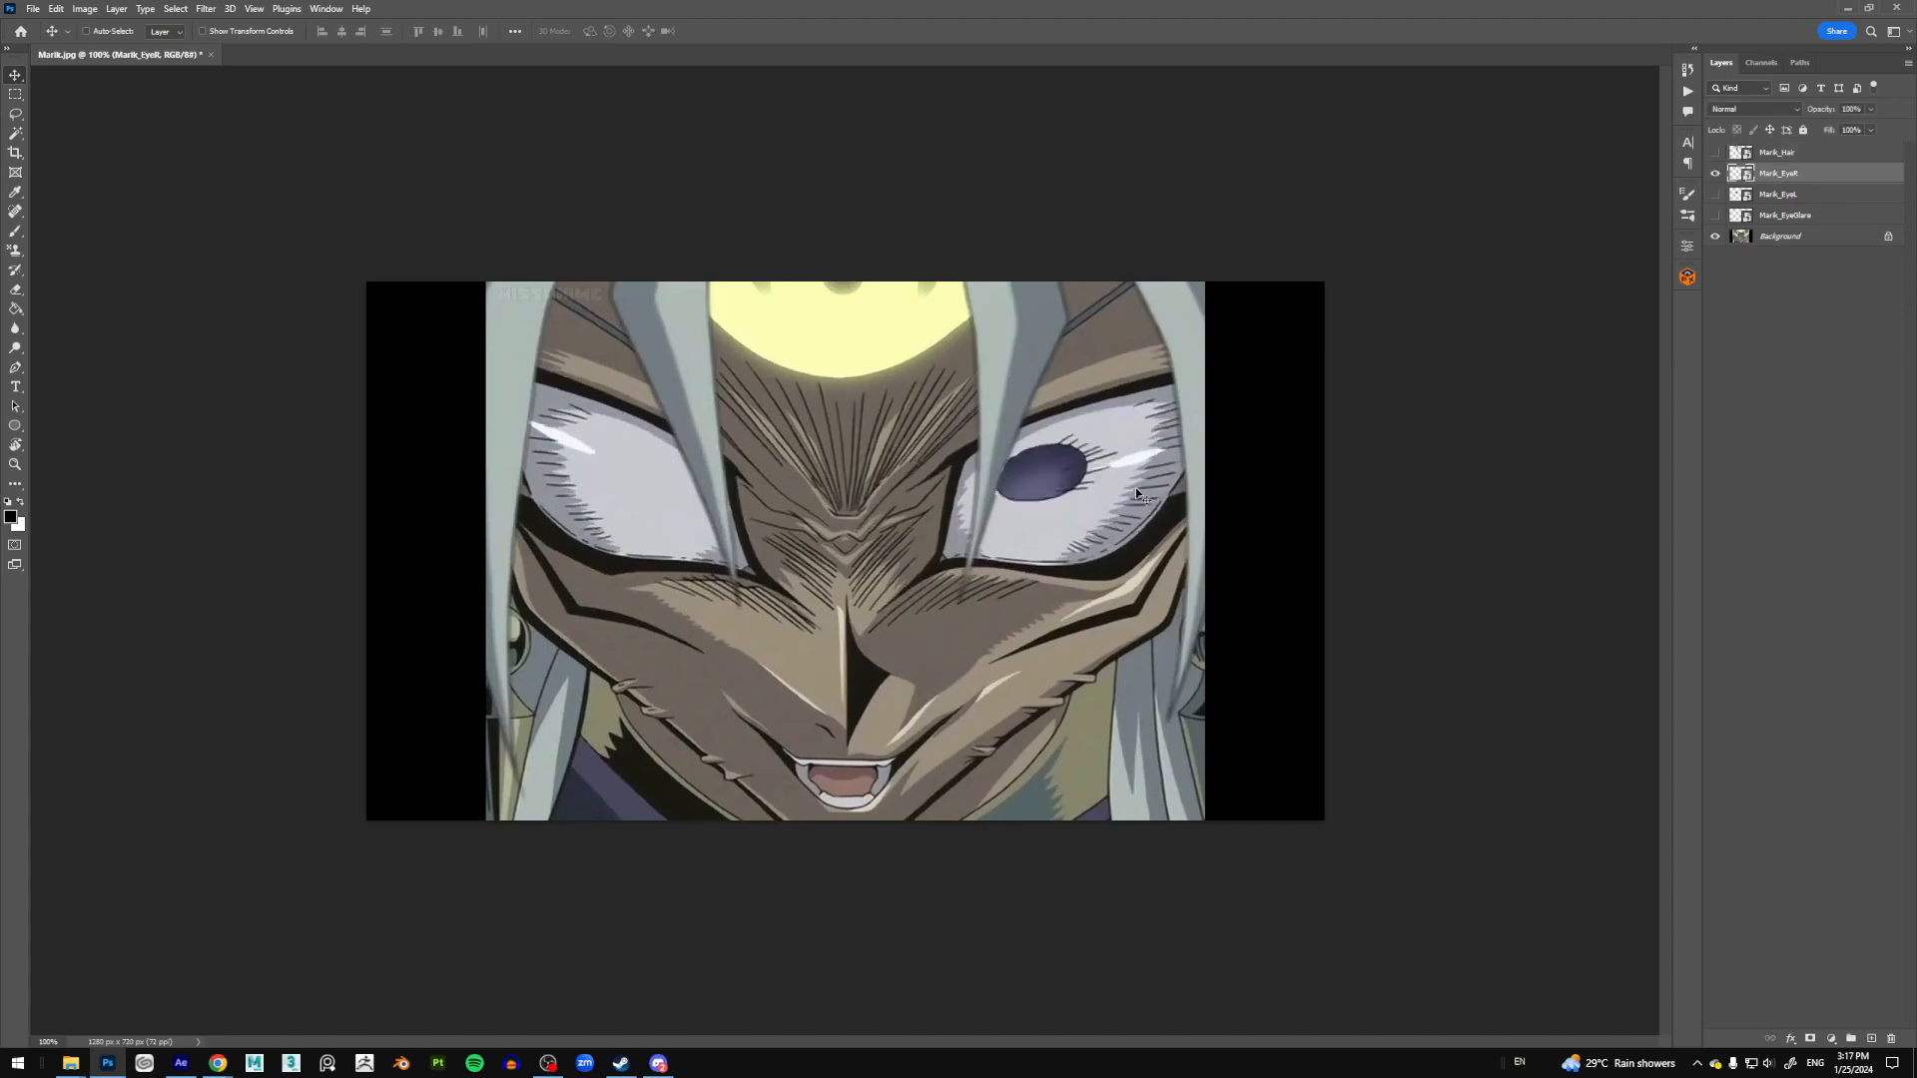
left_click_drag(1026, 465, 1022, 467)
left_click(1715, 194)
left_click(1715, 172)
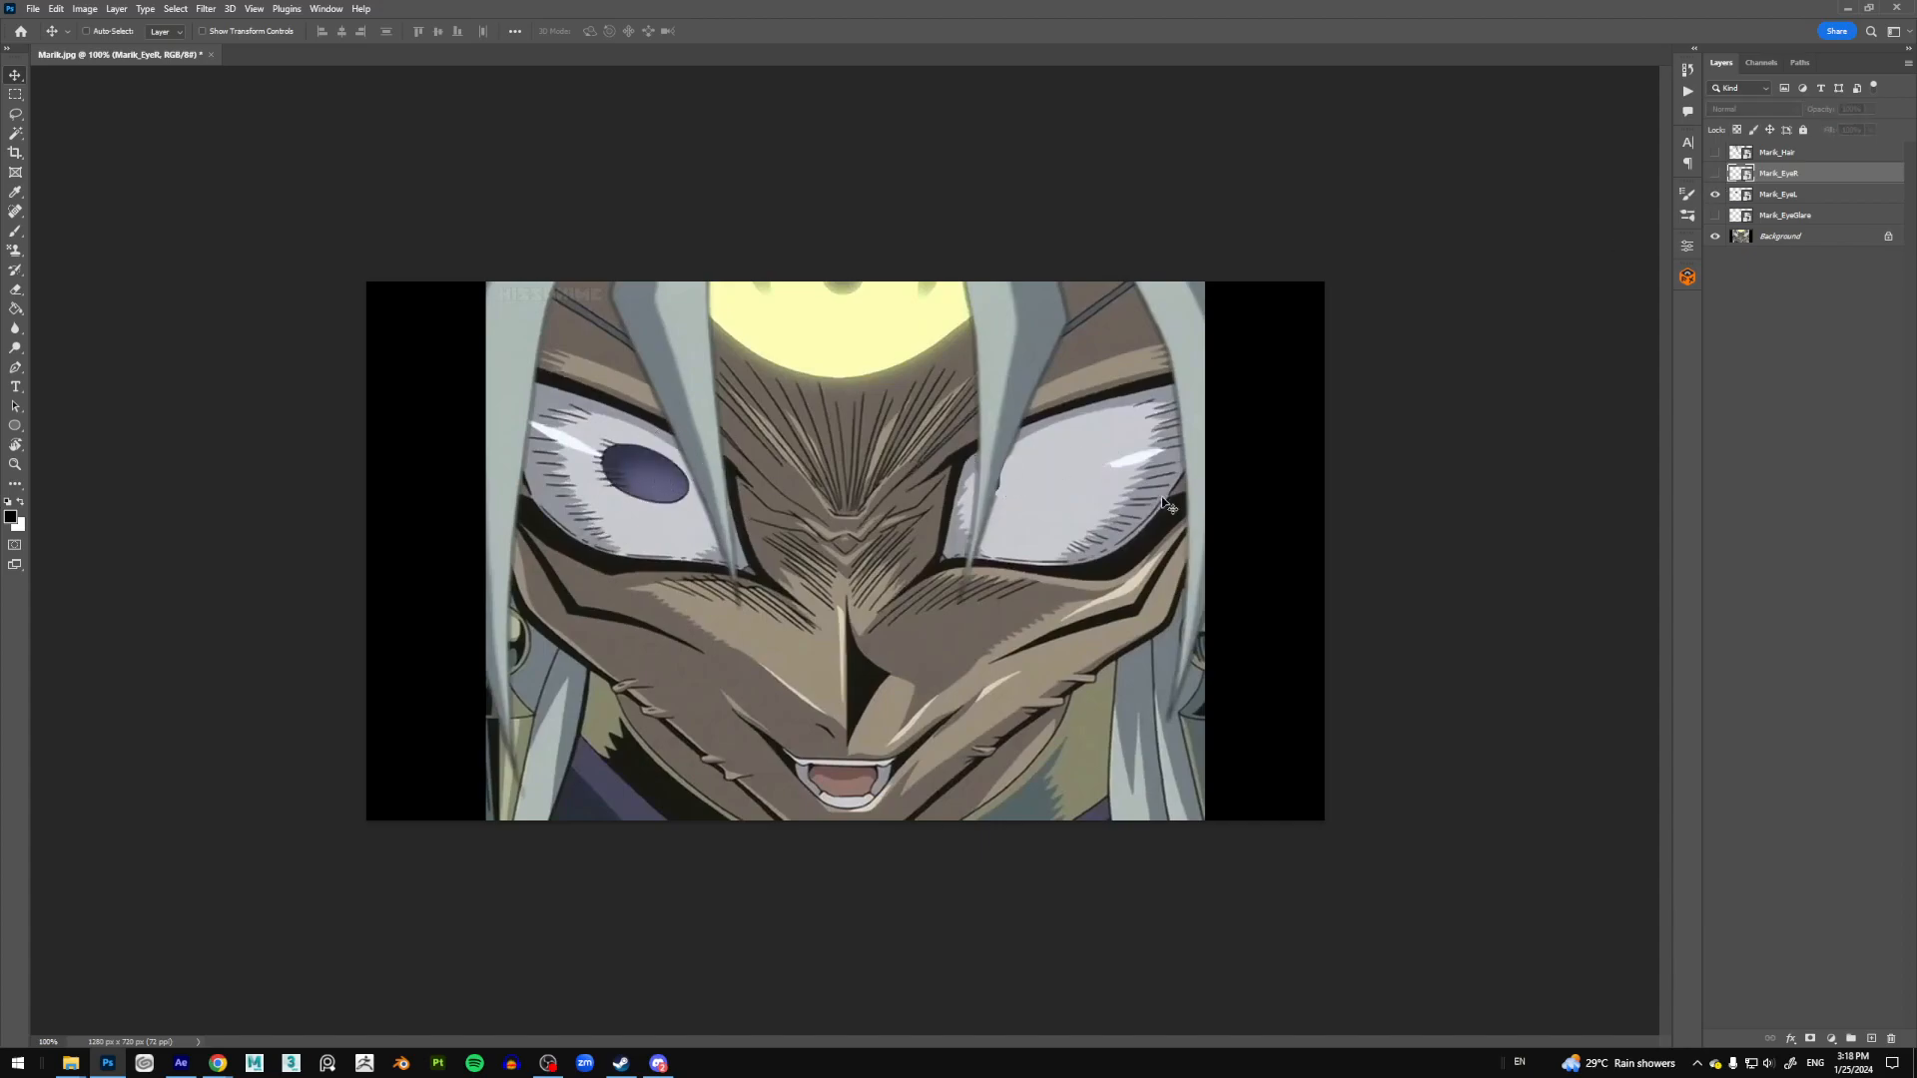
left_click(1715, 195)
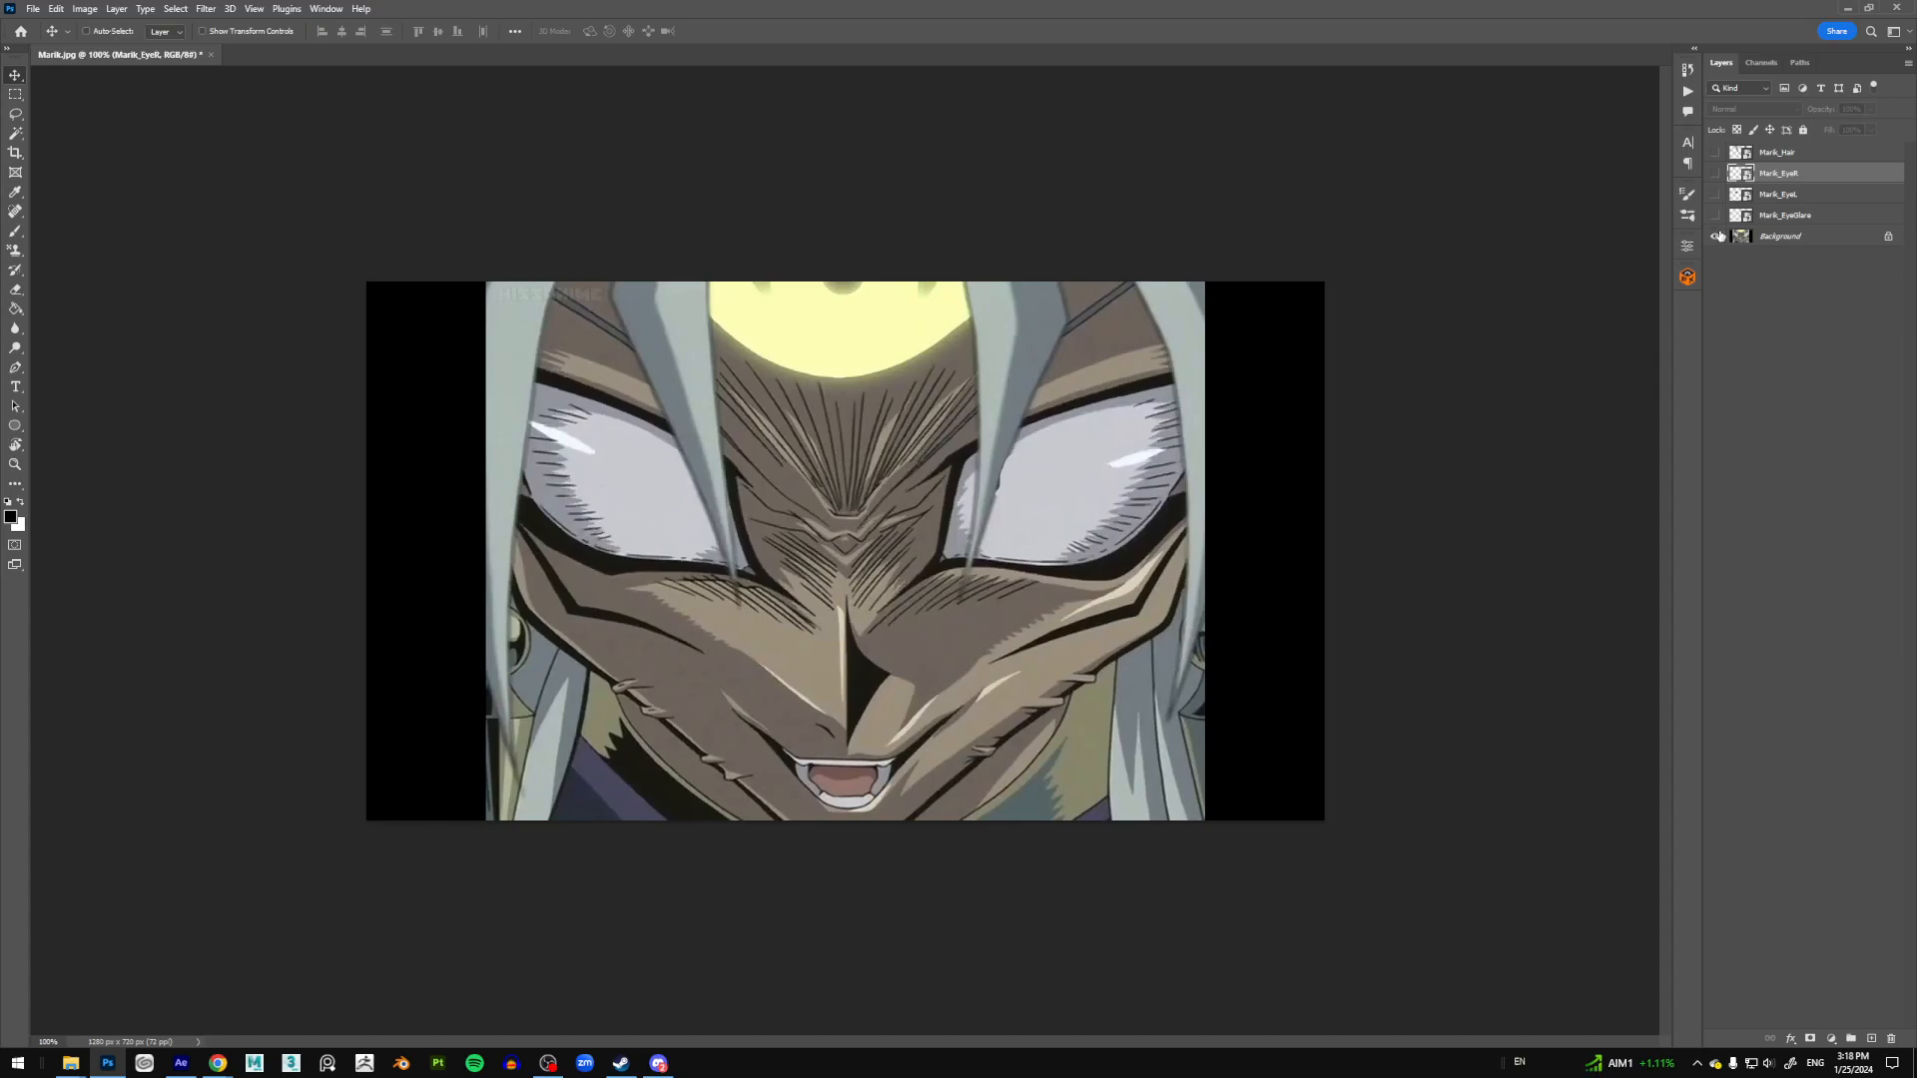
Step: Zoom in on the right eye and back to 100%, then show the left pupil layer
key("z")
left_click(1149, 461)
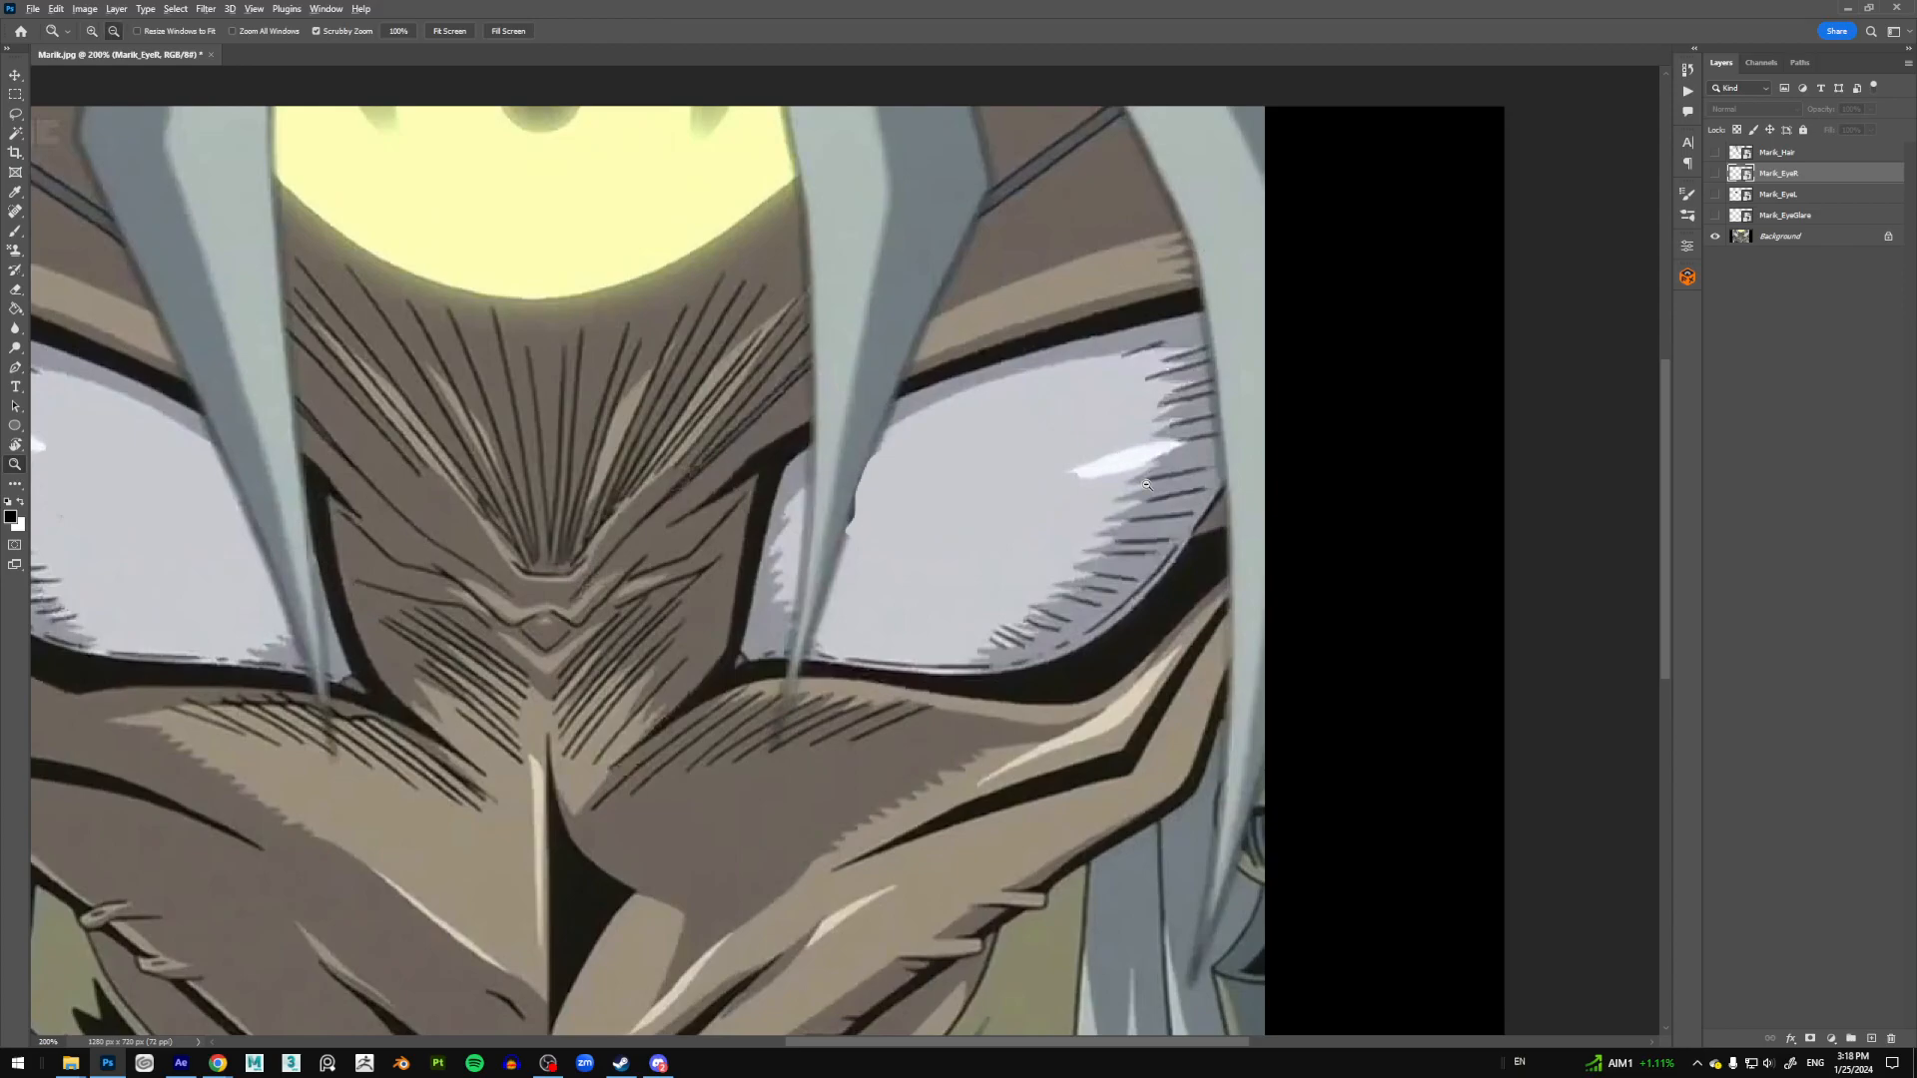
left_click(1146, 485, "alt")
key("v")
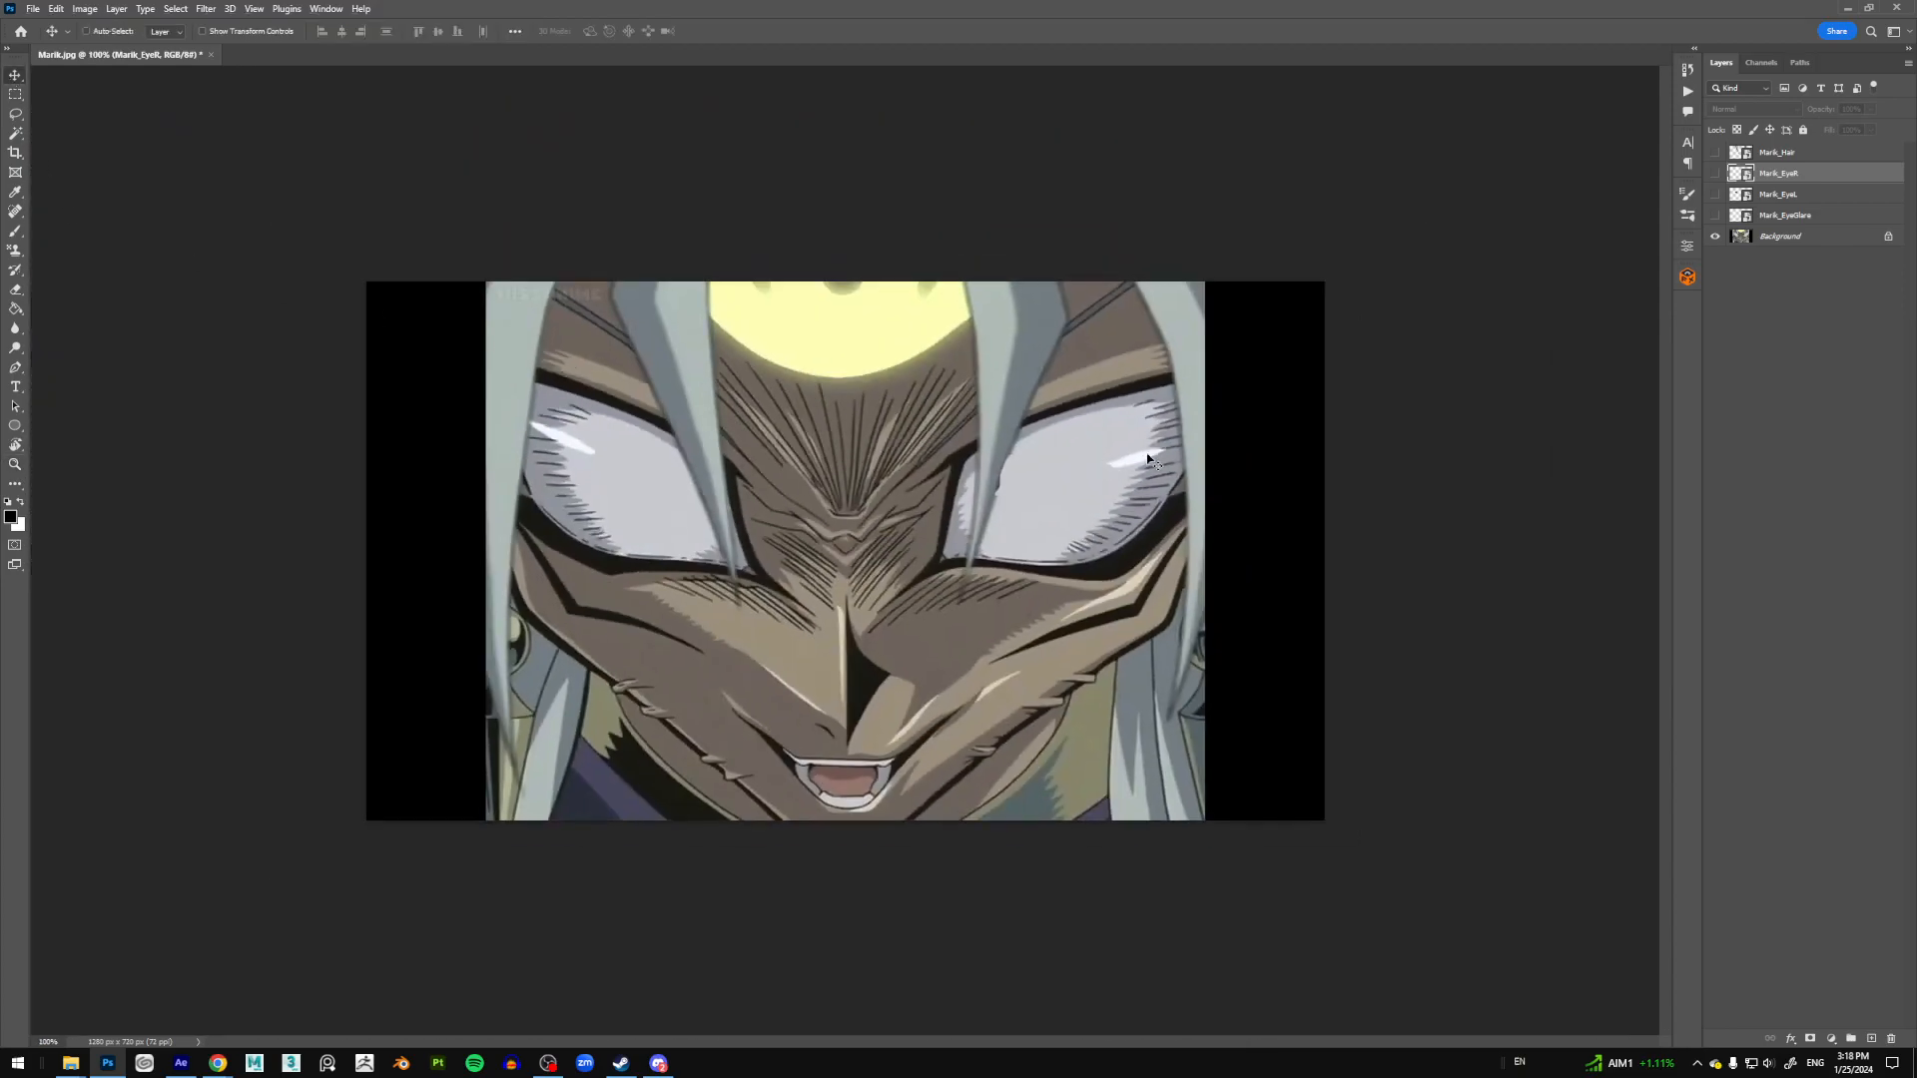
left_click(1715, 193)
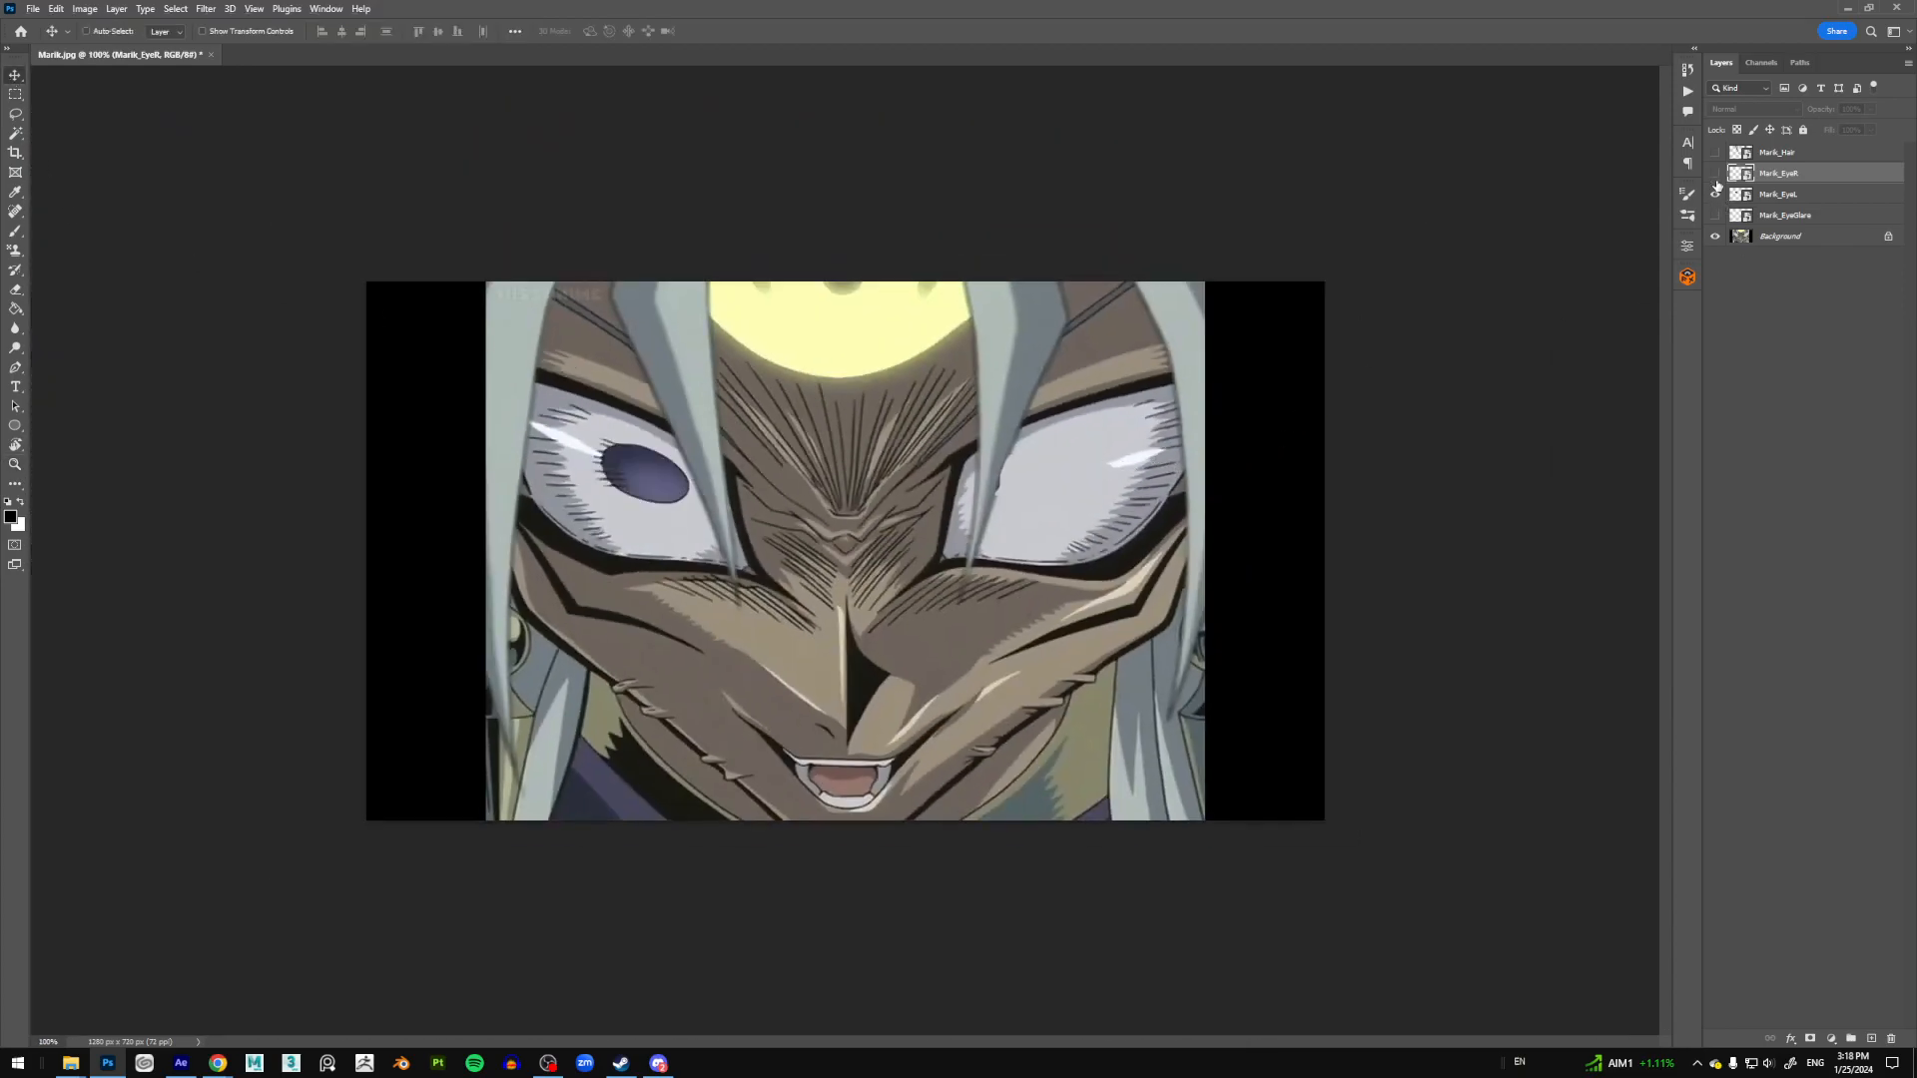
Step: Move Marik_EyeGlare up beneath the hair, then test-shift the left pupil and undo it
left_click(1801, 219)
key("ctrl+bracketright")
key("ctrl+bracketright")
left_click(1795, 222)
mouse_move(655, 470)
left_mouse_down()
mouse_move(592, 455)
mouse_move(643, 470)
left_mouse_up()
key("ctrl+z")
Step: Test and undo a left pupil shift, then show the hair, glare and right pupil layers again
left_click(1715, 174)
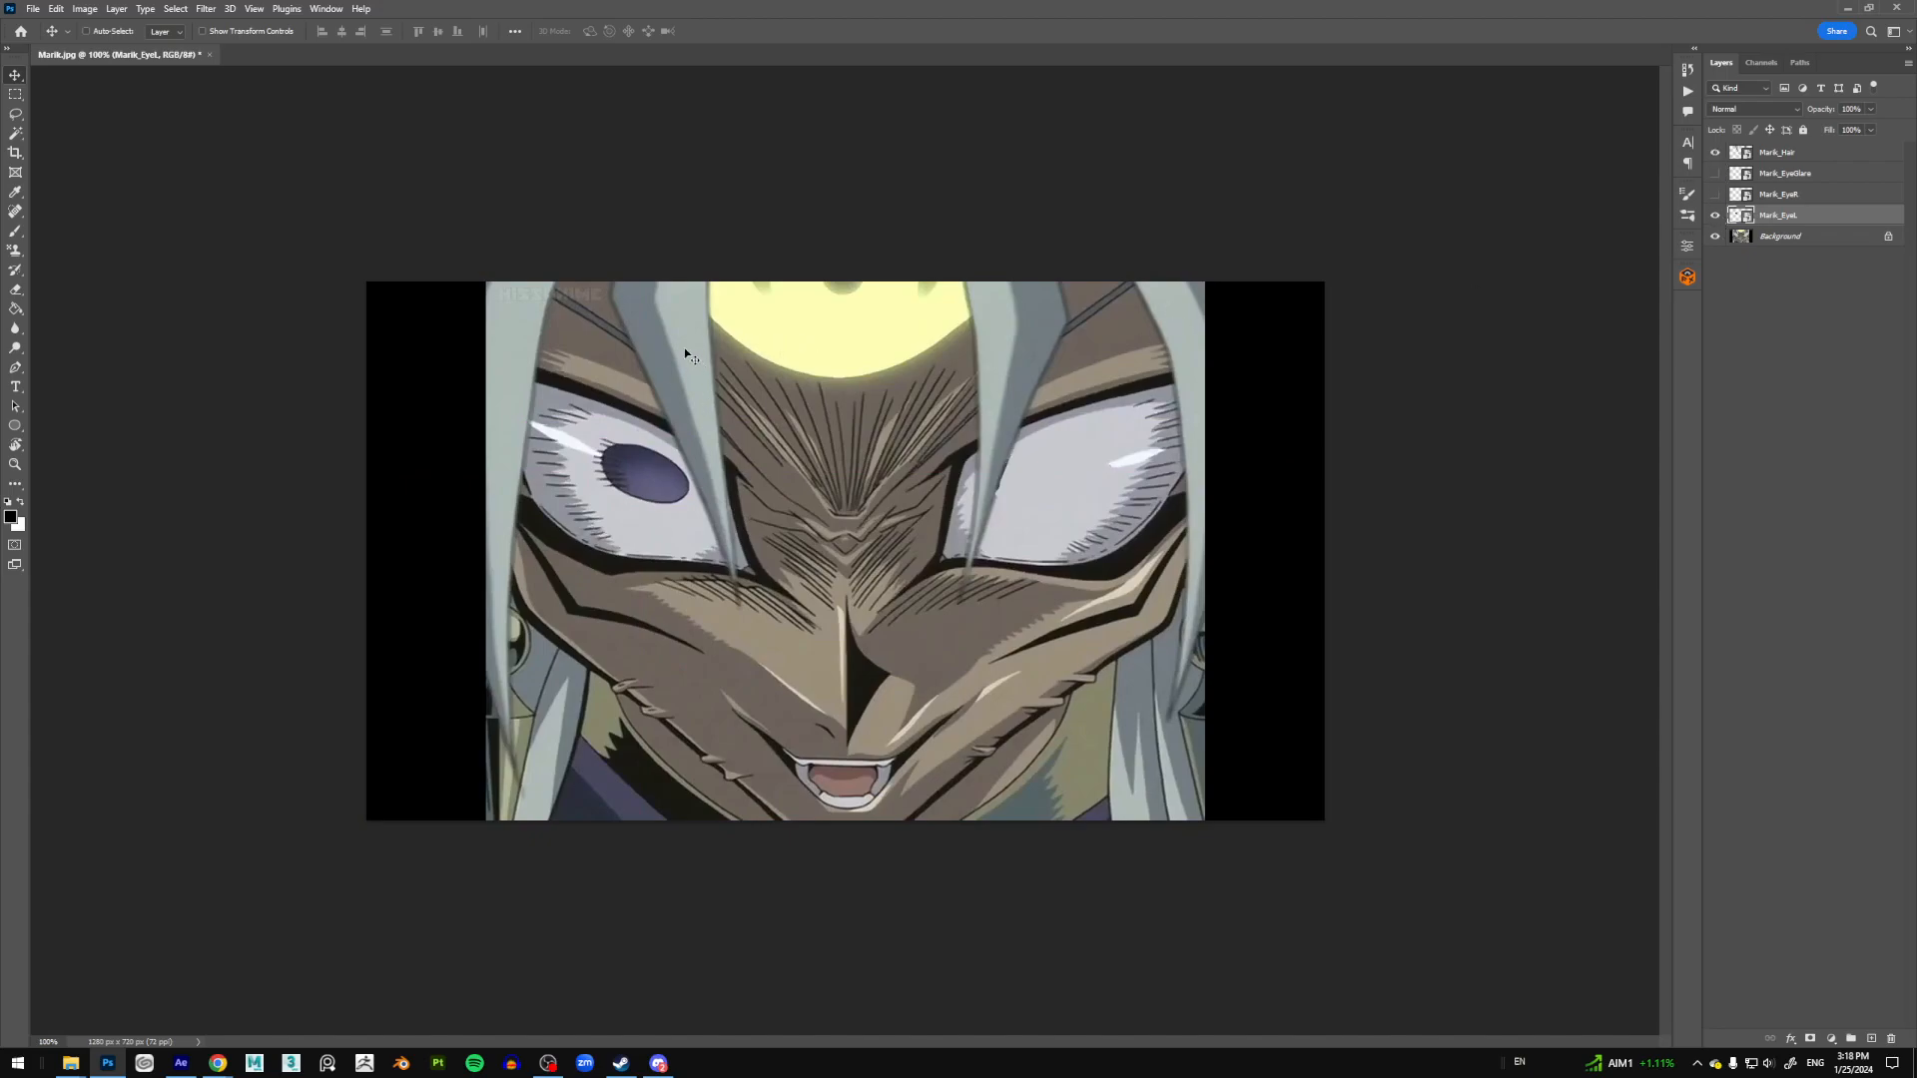
left_click_drag(671, 488, 717, 485)
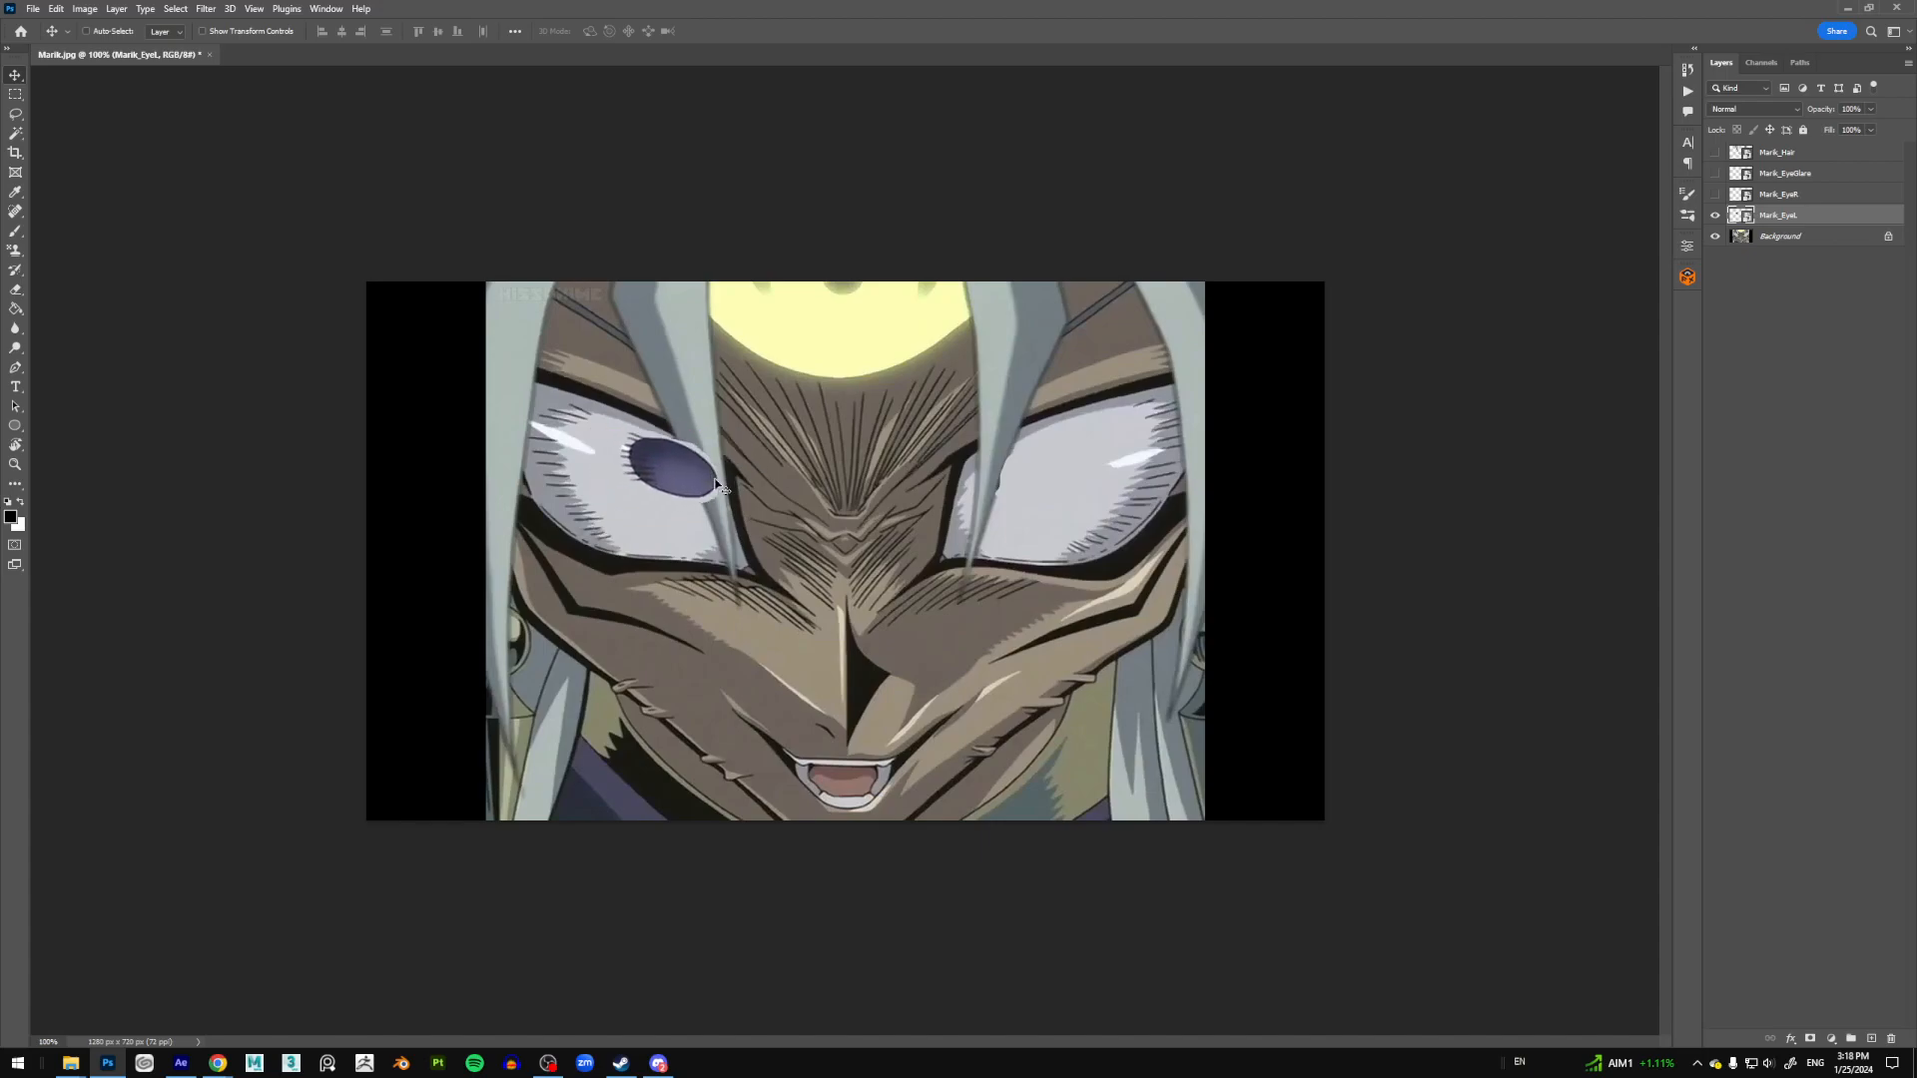
key("ctrl+z")
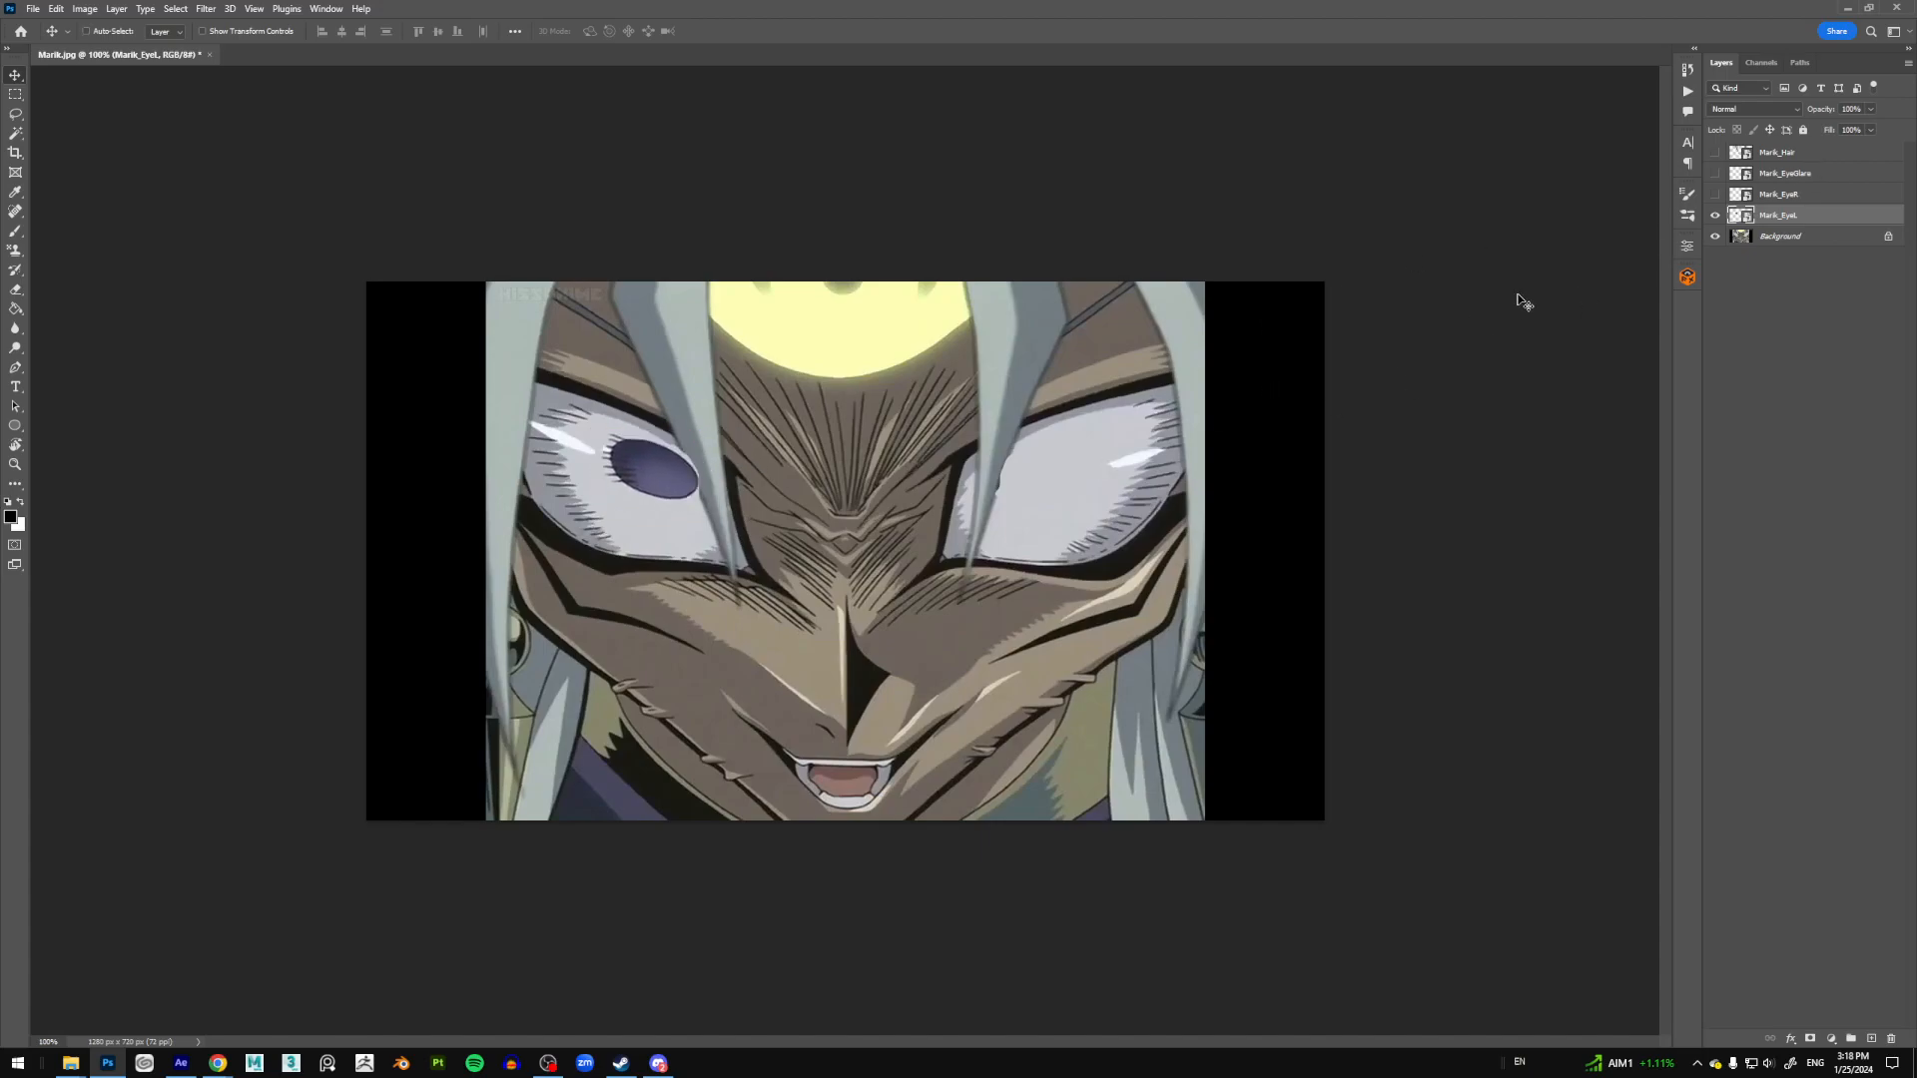
left_click(1715, 152)
left_click(1715, 173)
left_click(1715, 193)
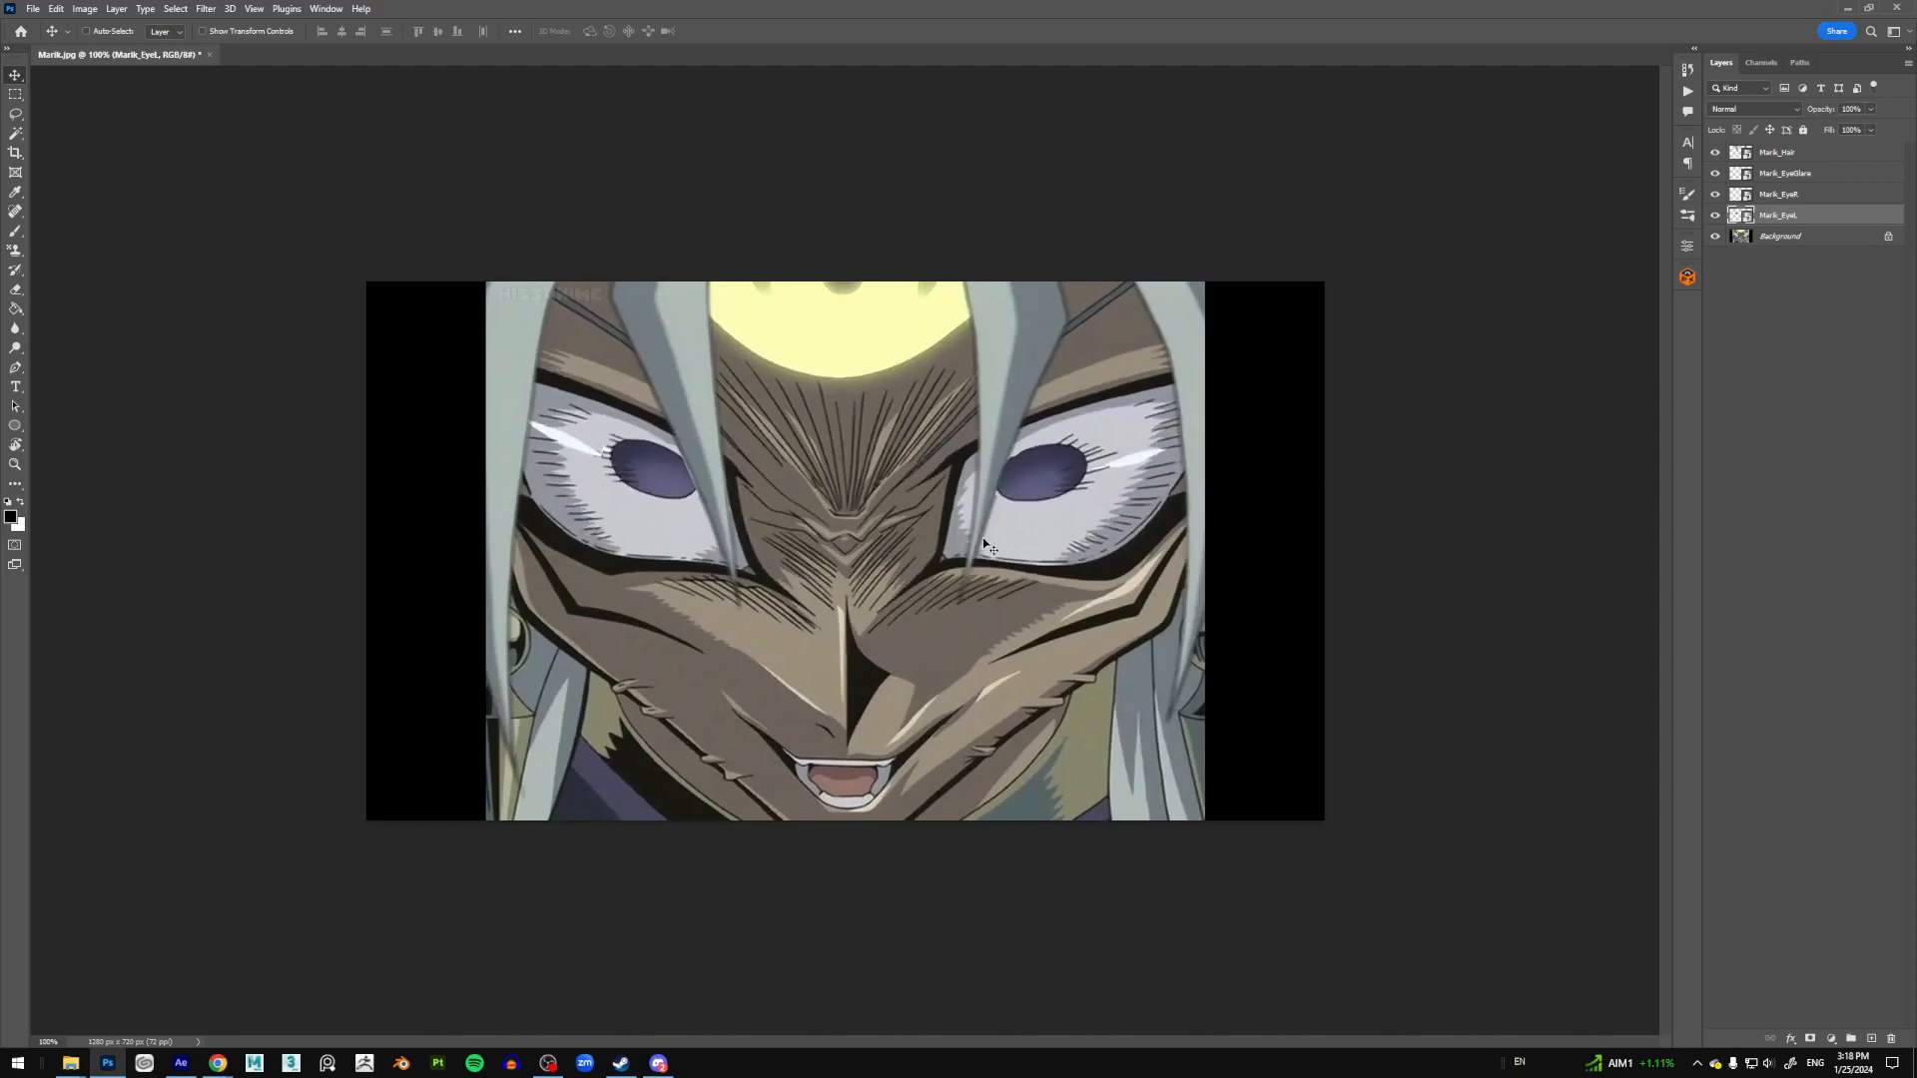
Step: Import the five Marik images from the Wiggle Demo folder and select Marik.jpg
left_click(180, 1062)
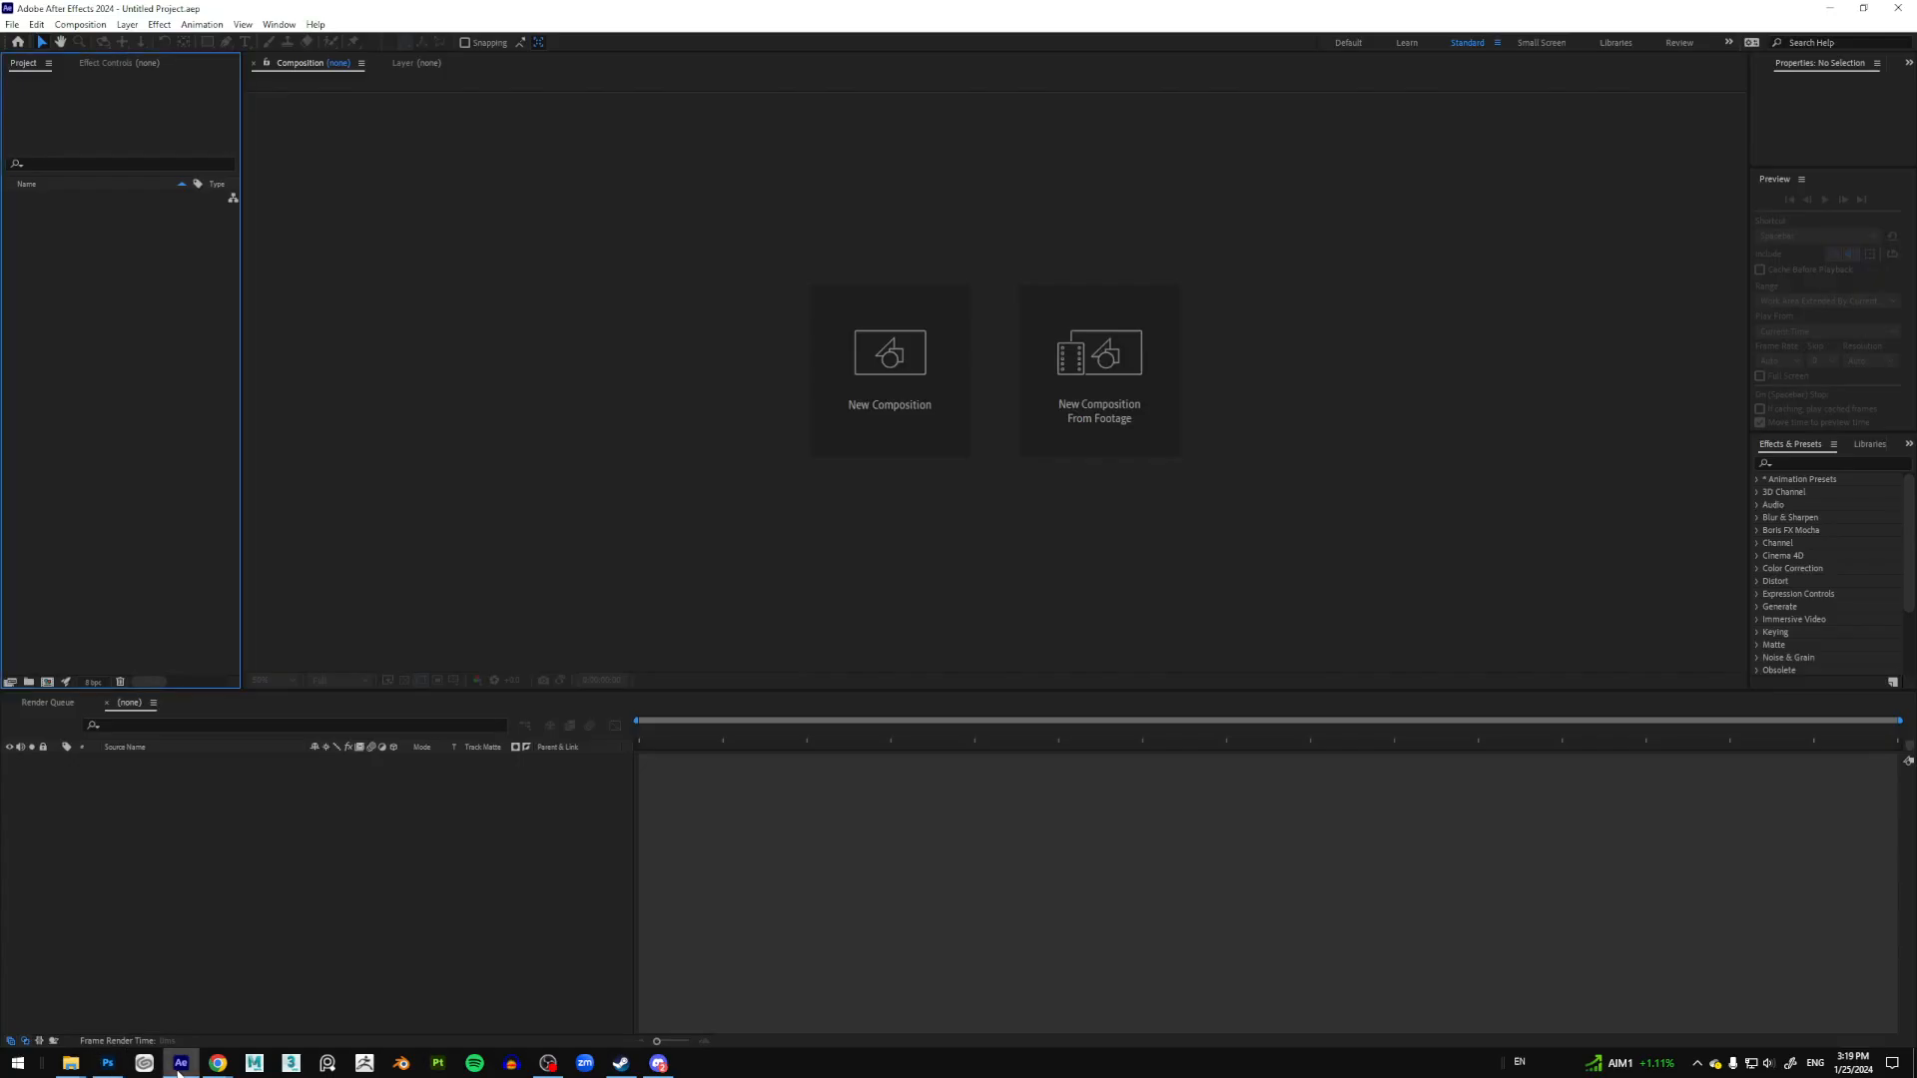
left_click(69, 1062)
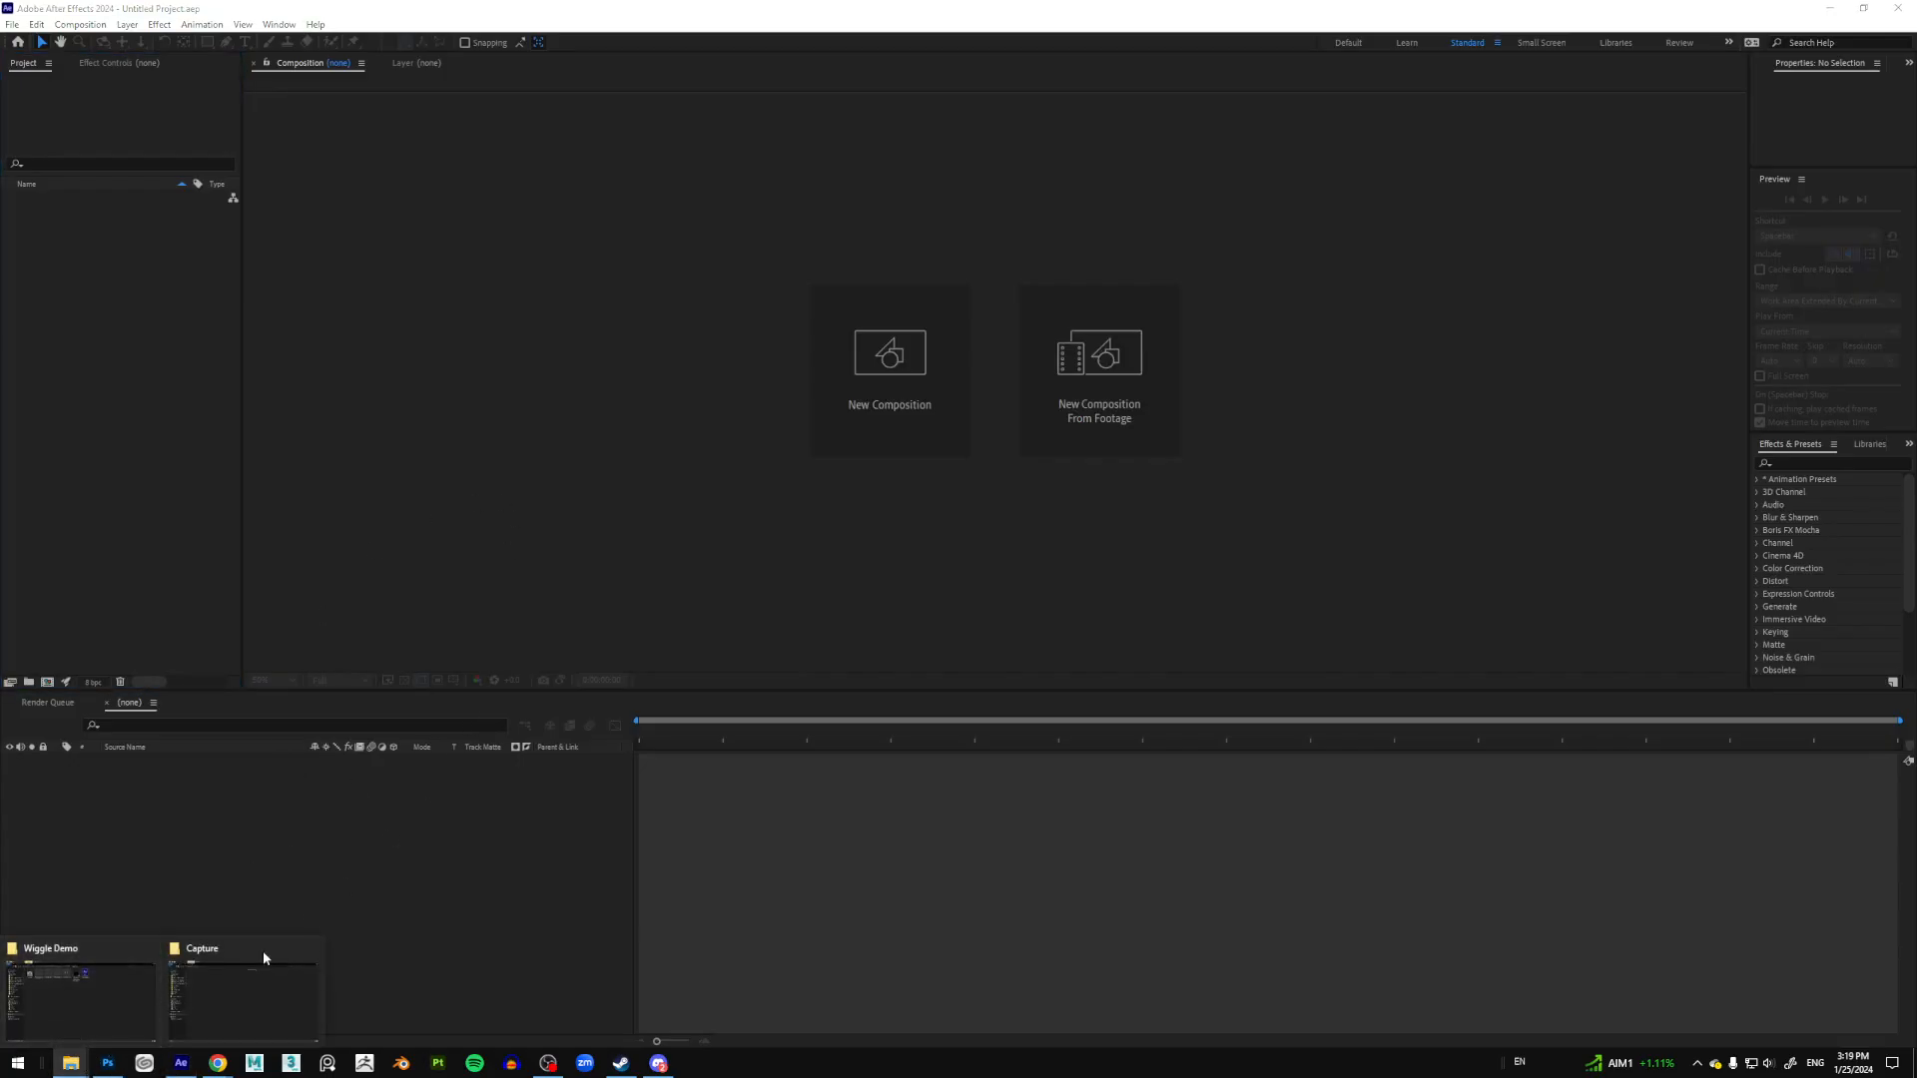
left_click(86, 976)
left_click_drag(632, 254, 17, 295)
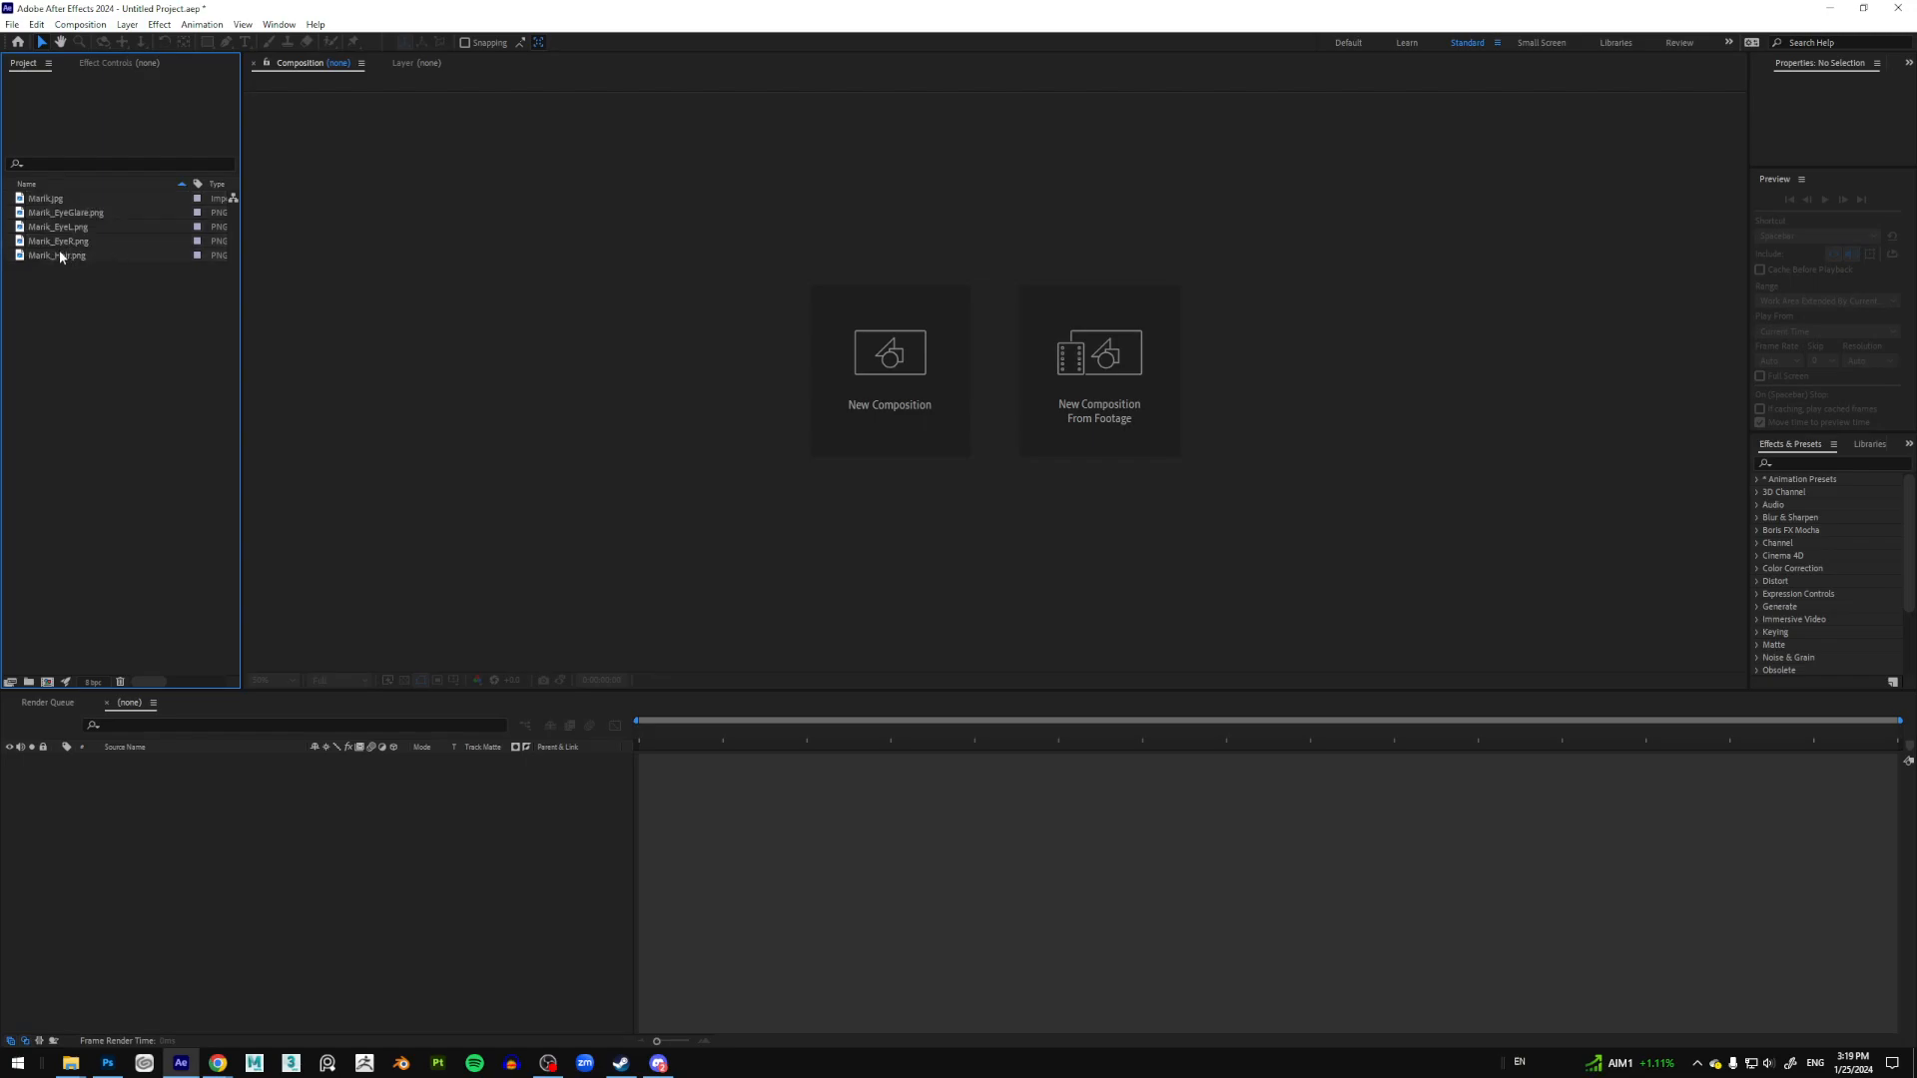
left_click(60, 198)
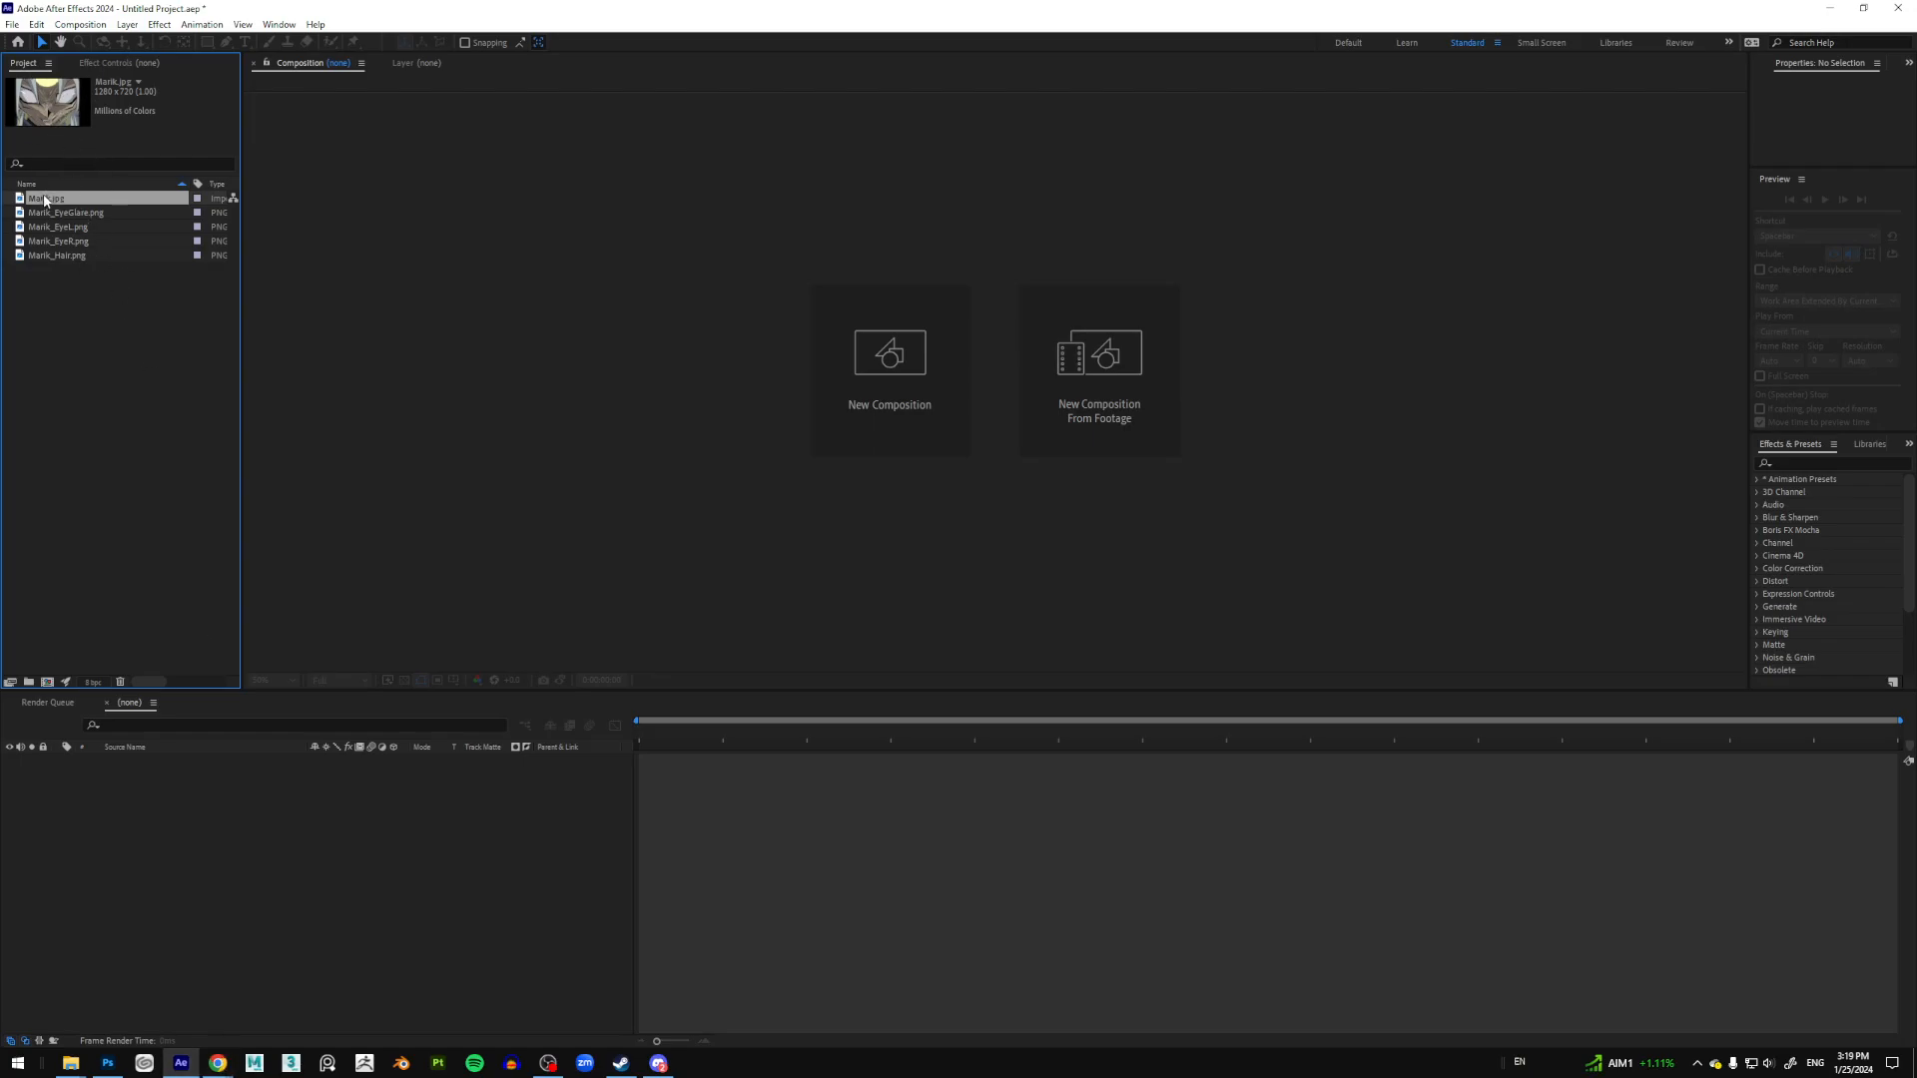
mouse_move(45, 201)
left_mouse_down()
mouse_move(54, 691)
mouse_move(70, 187)
mouse_move(82, 210)
left_mouse_up()
Step: Launch ZoomIt to magnify and annotate the Project panel, then create the Marik composition from Marik.jpg
left_click(17, 1063)
type("zoomit")
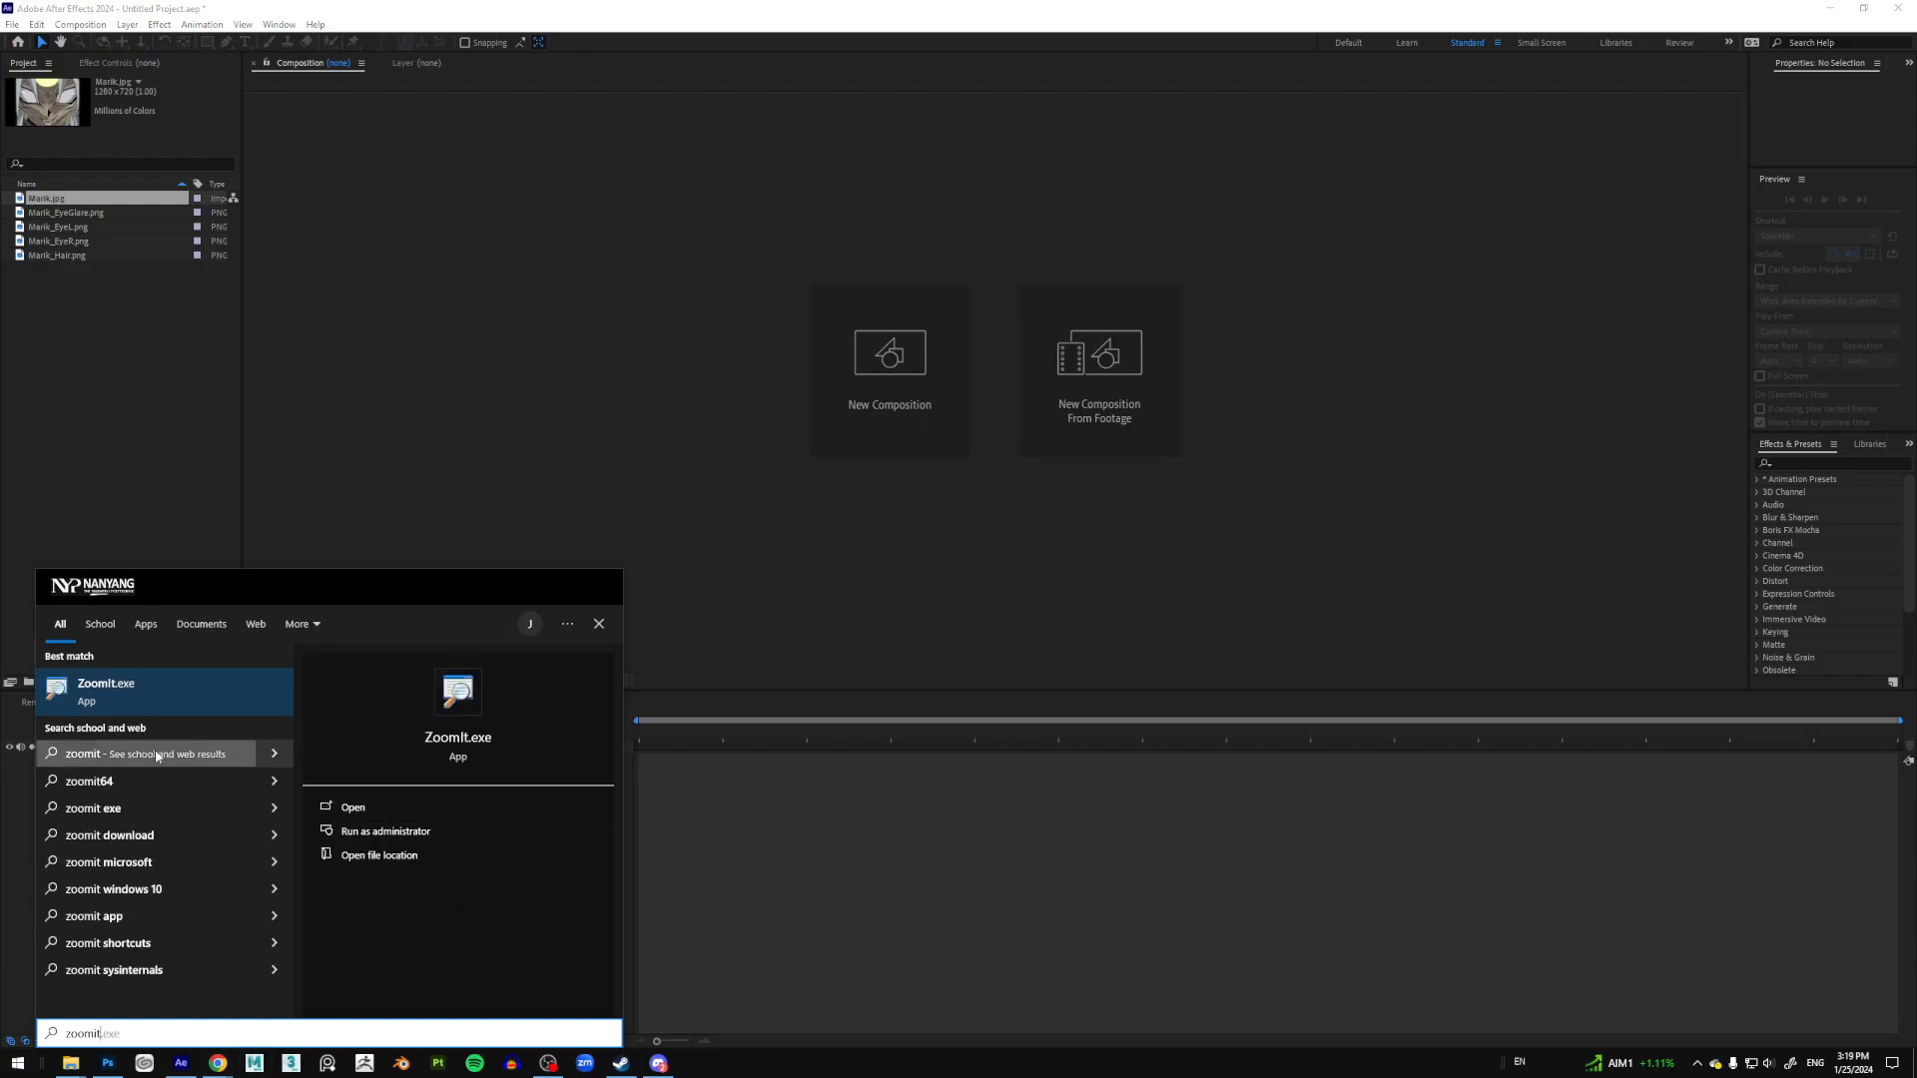
left_click(95, 686)
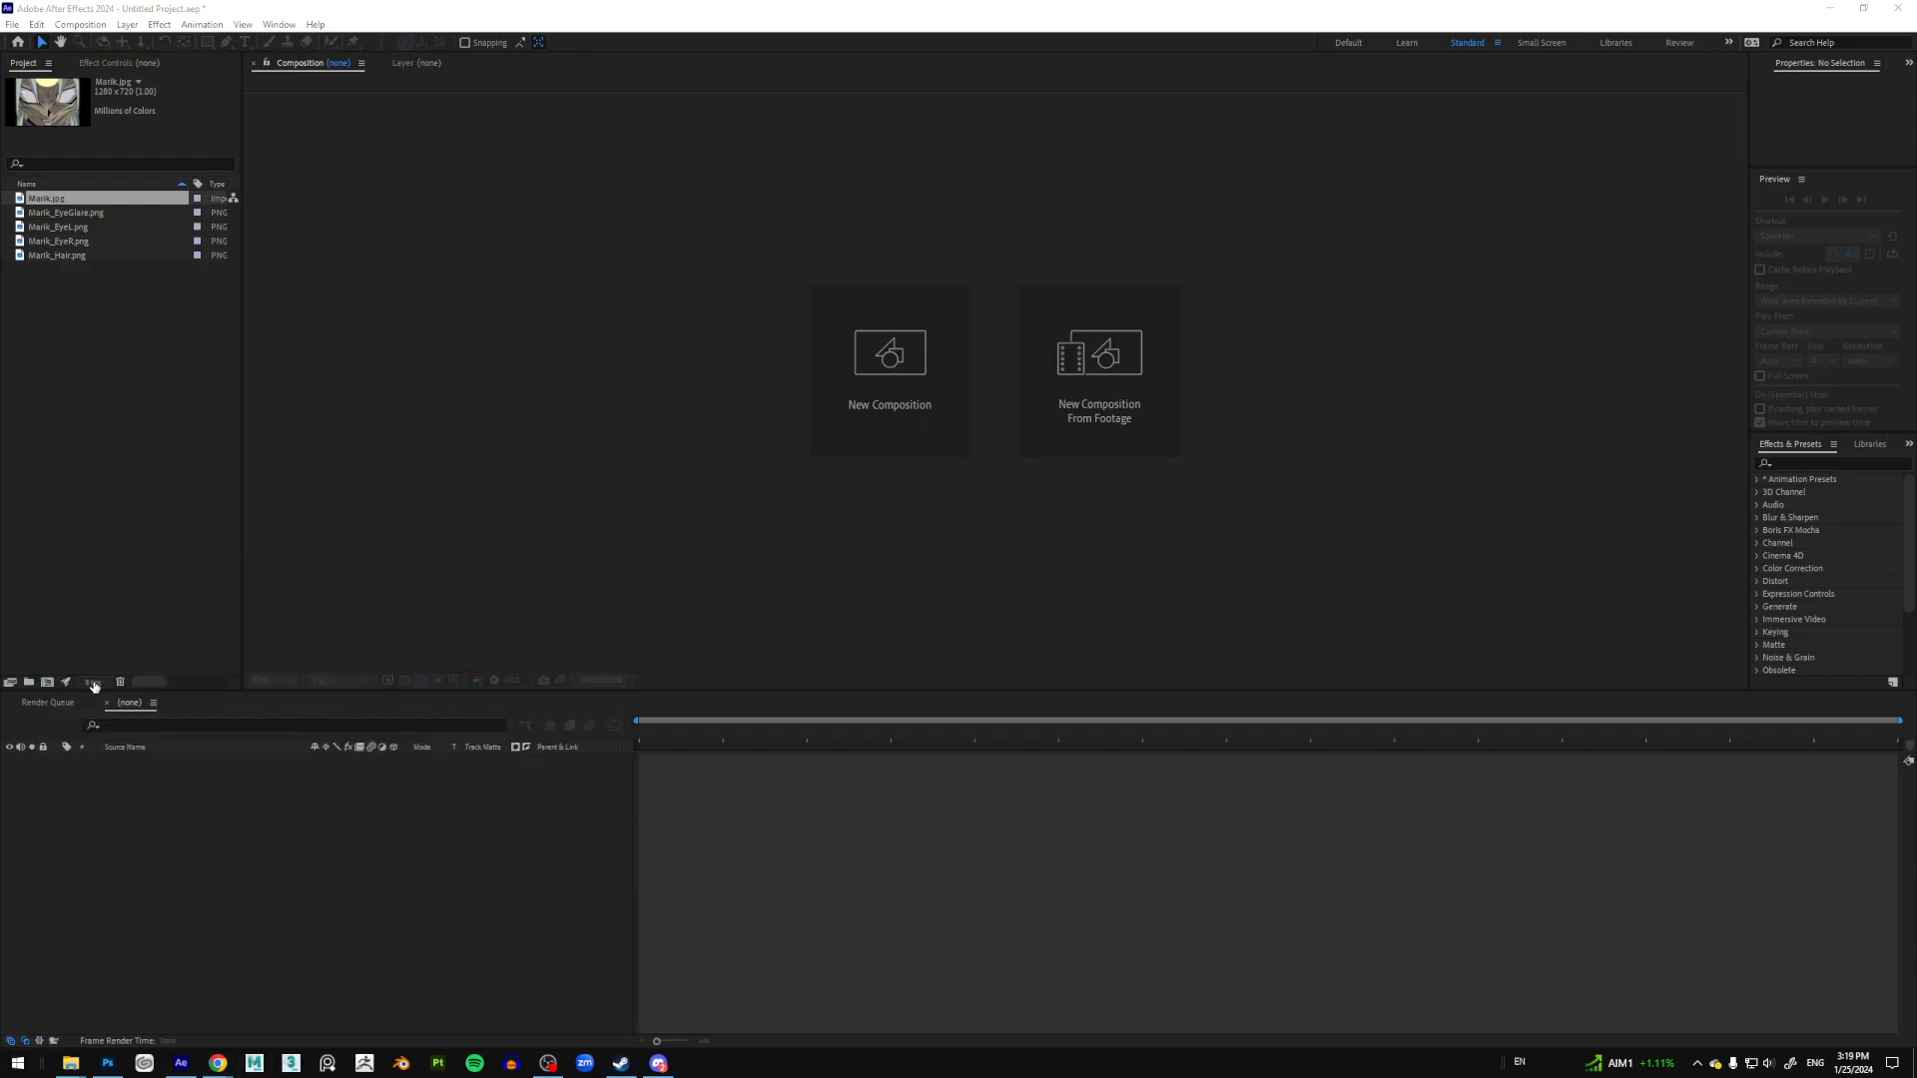
left_click(1001, 669)
key("ctrl+1")
mouse_move(135, 654)
left_mouse_down()
mouse_move(53, 646)
mouse_move(137, 713)
mouse_move(128, 616)
left_mouse_up()
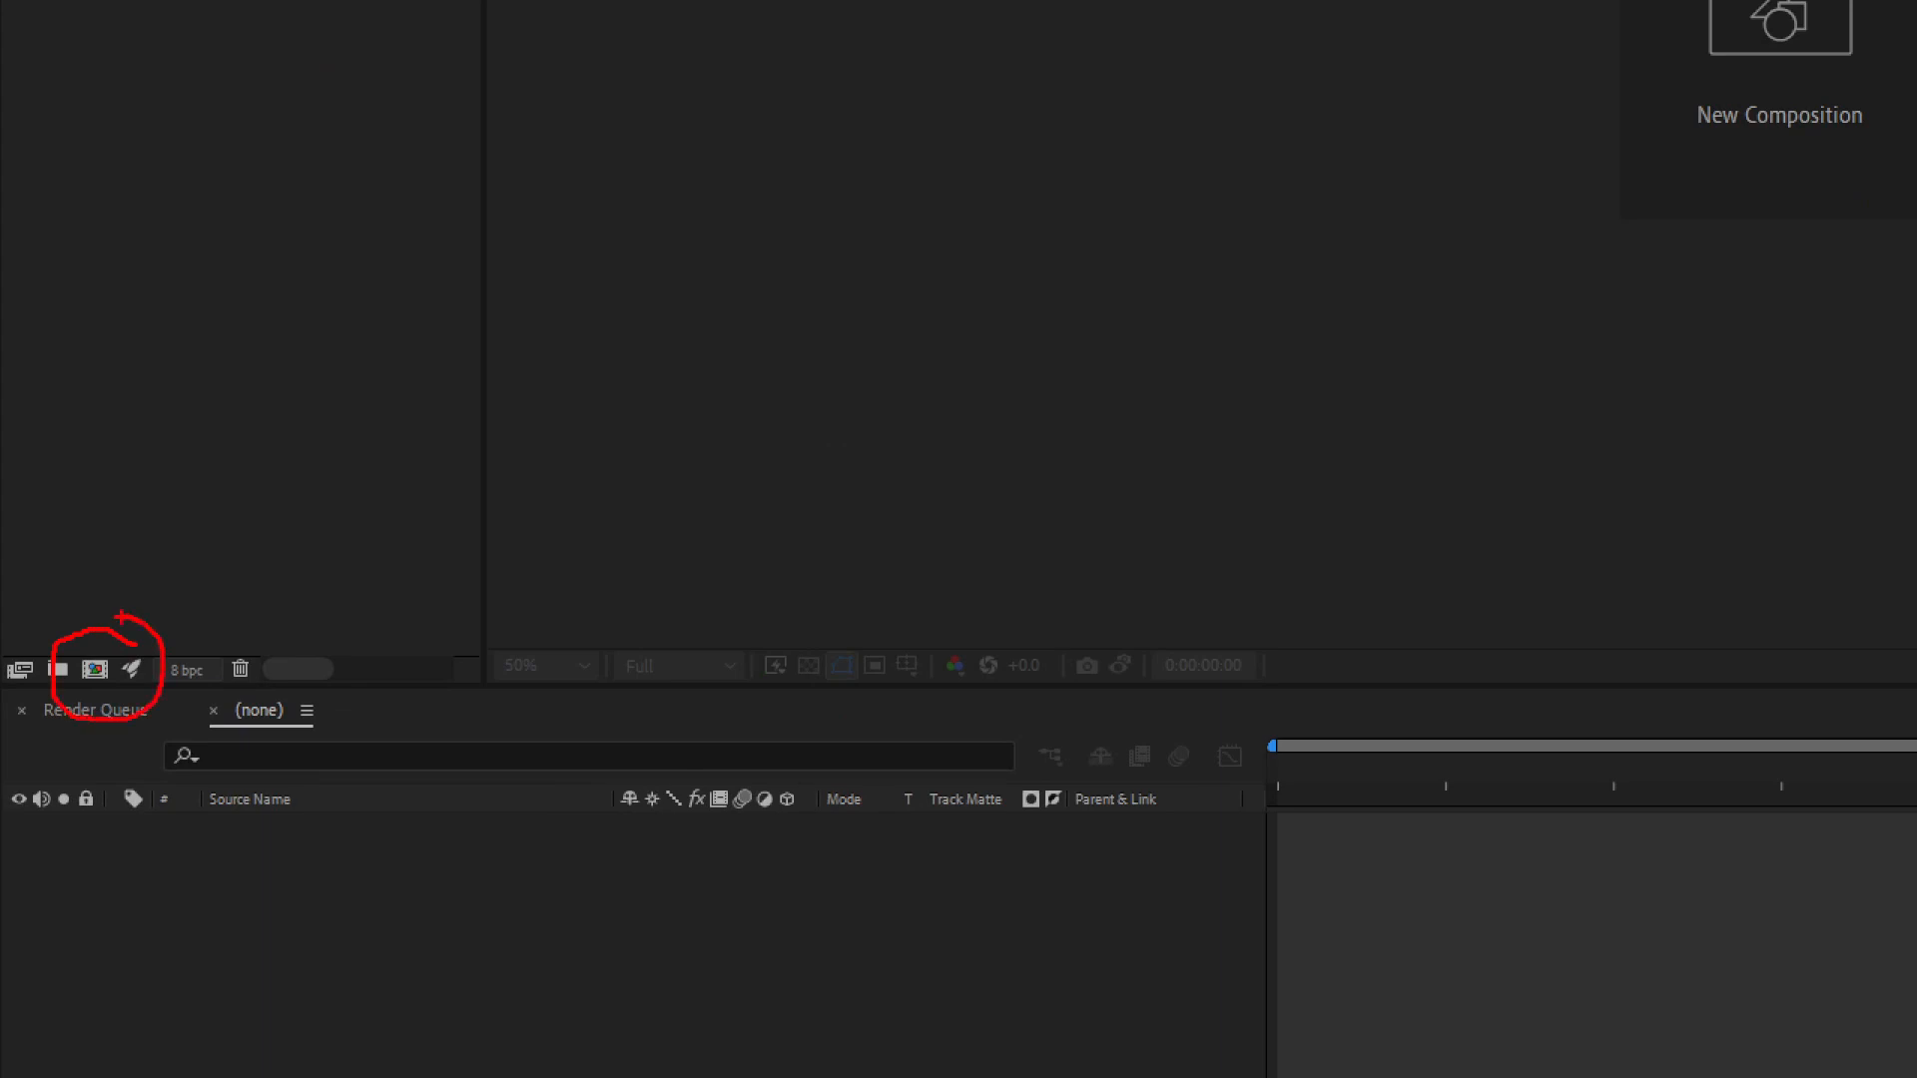
key("Escape")
left_click_drag(50, 206, 47, 681)
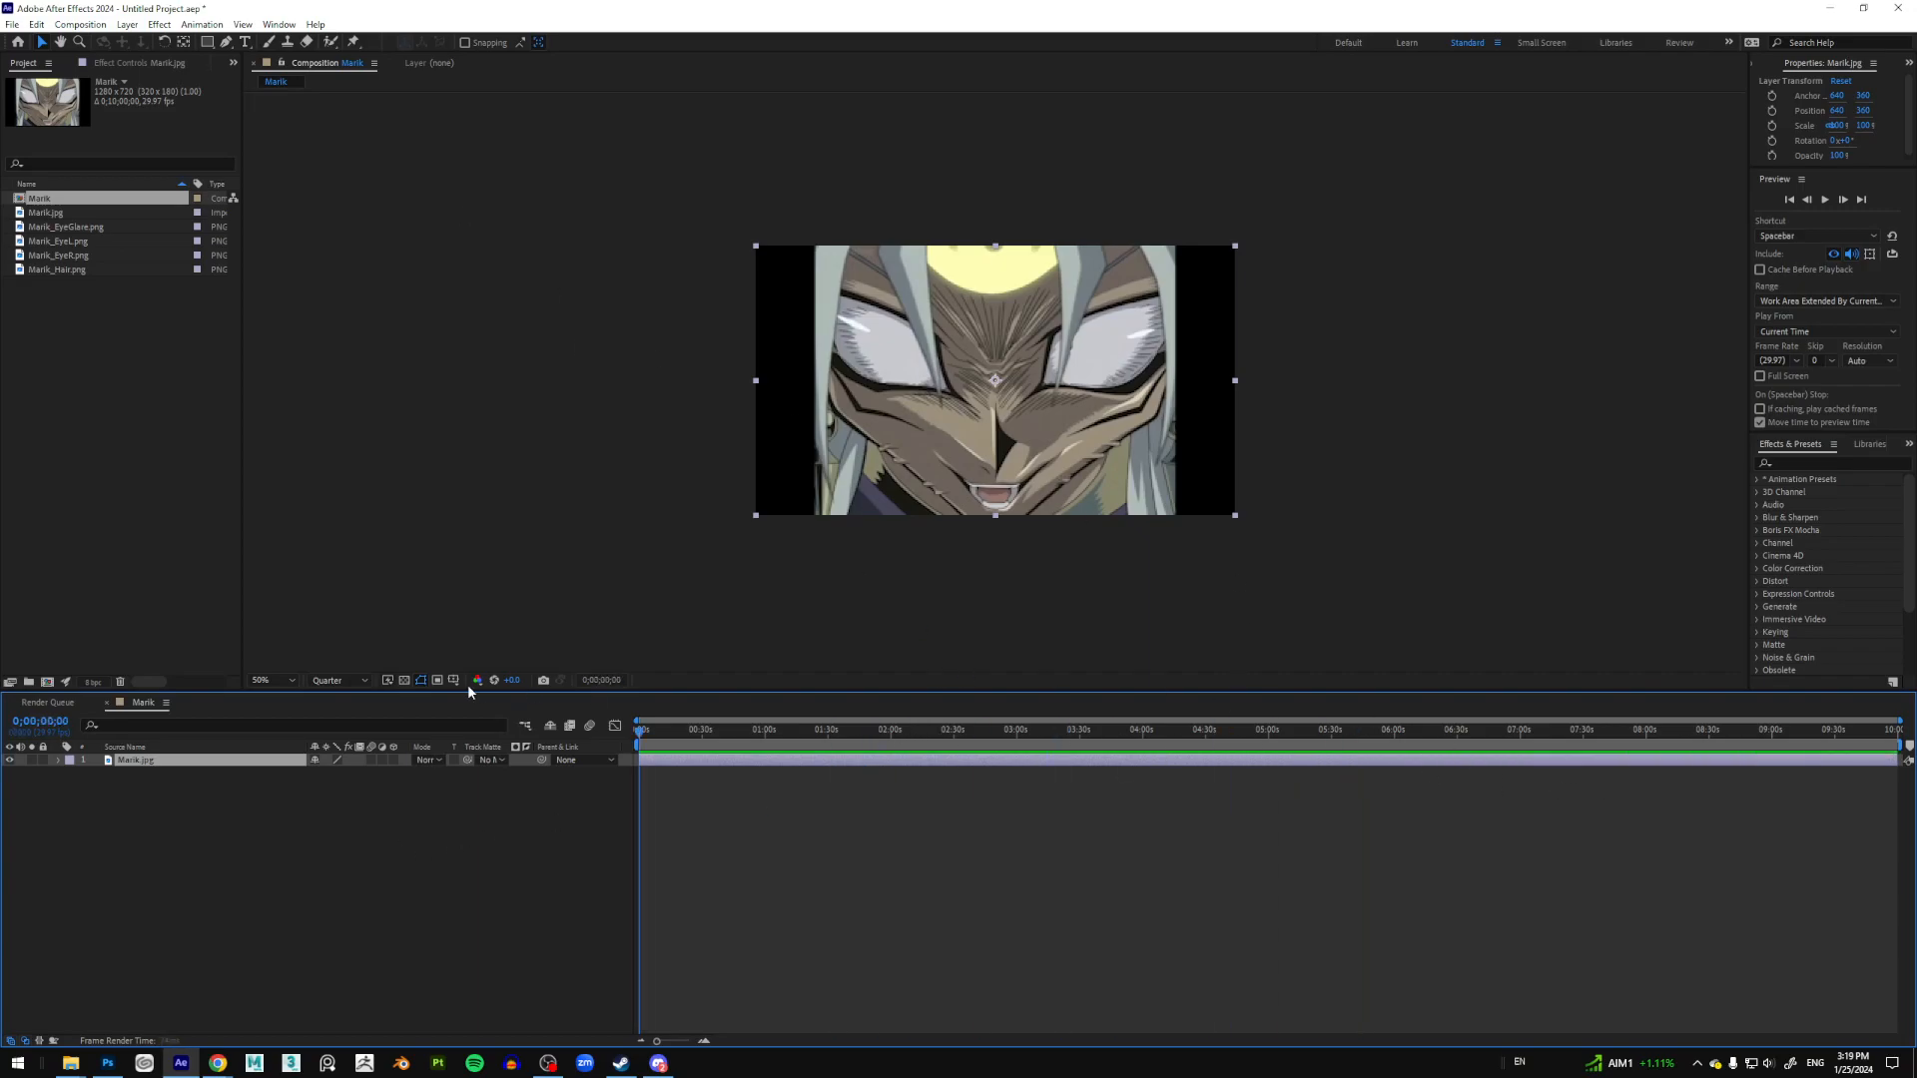
Step: Change the Marik composition's duration from 10 to 5 seconds in Composition Settings
left_click(80, 24)
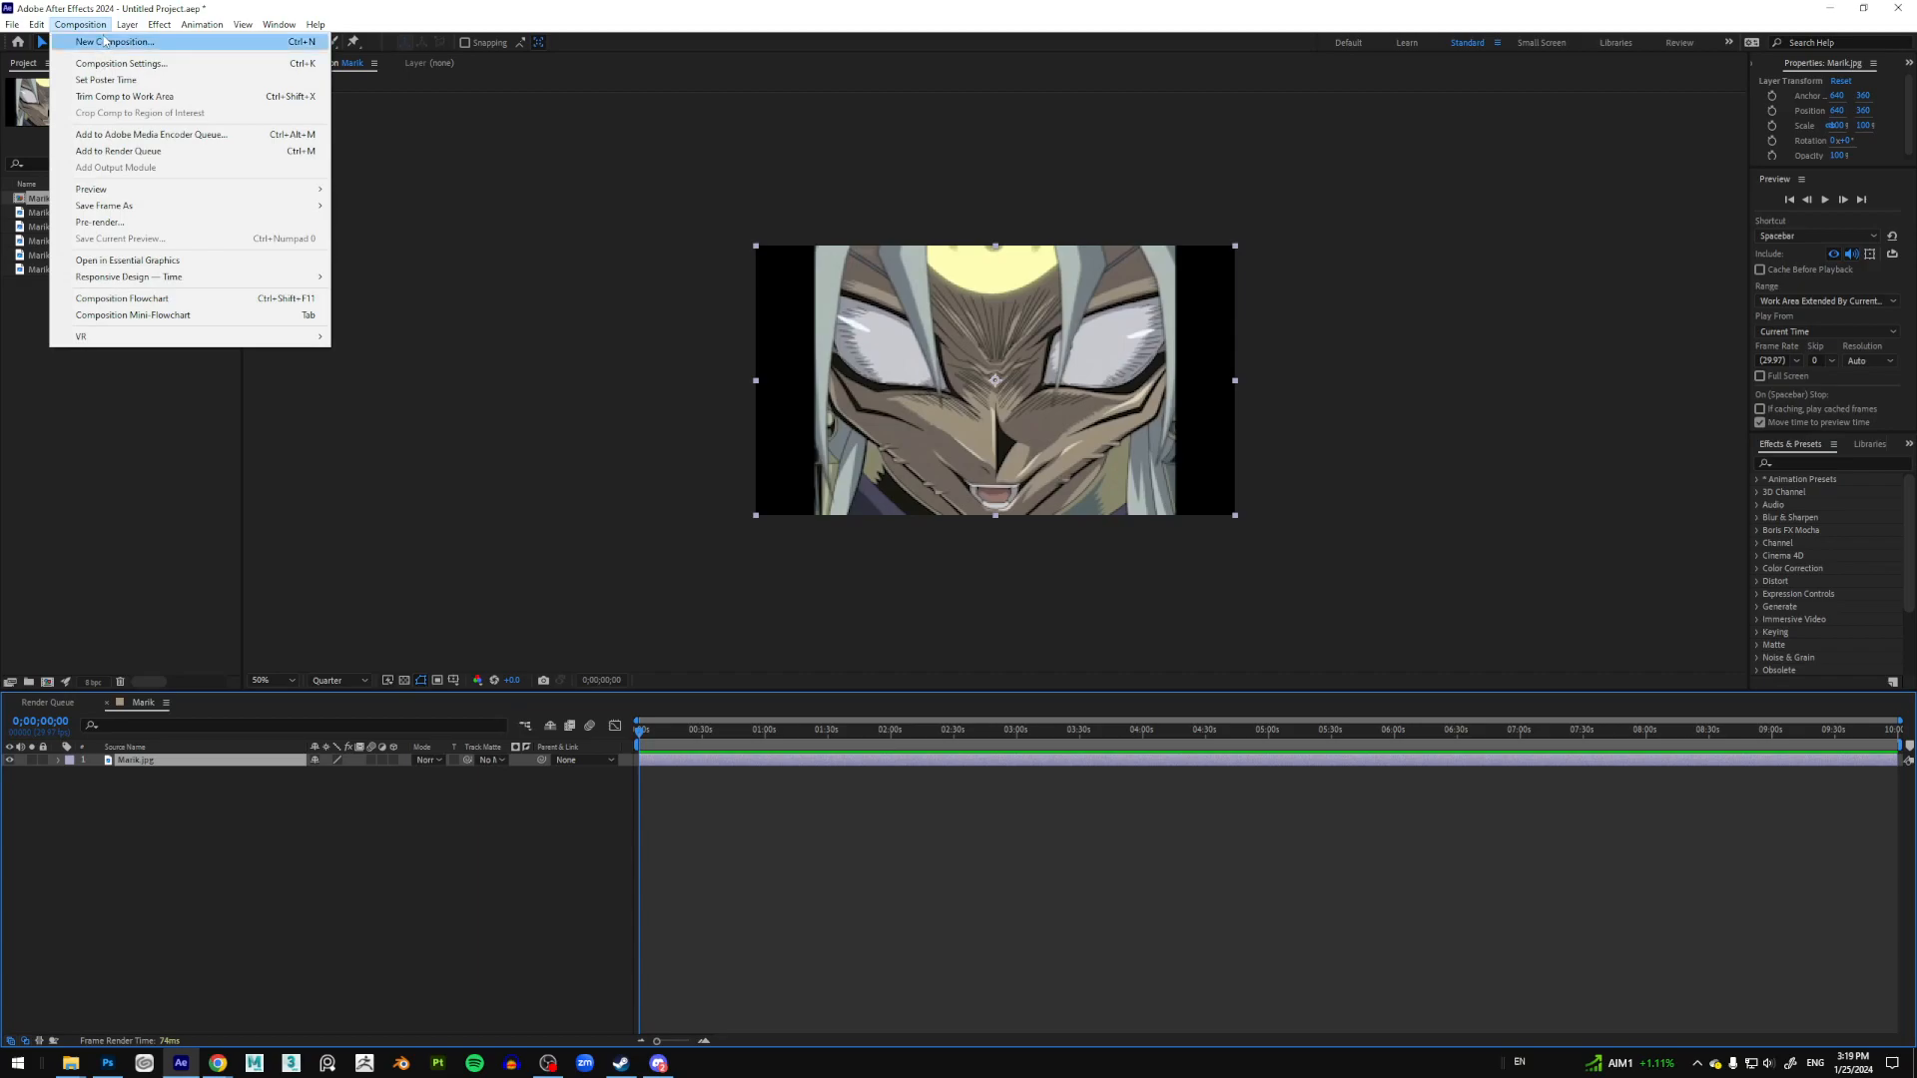
left_click(116, 63)
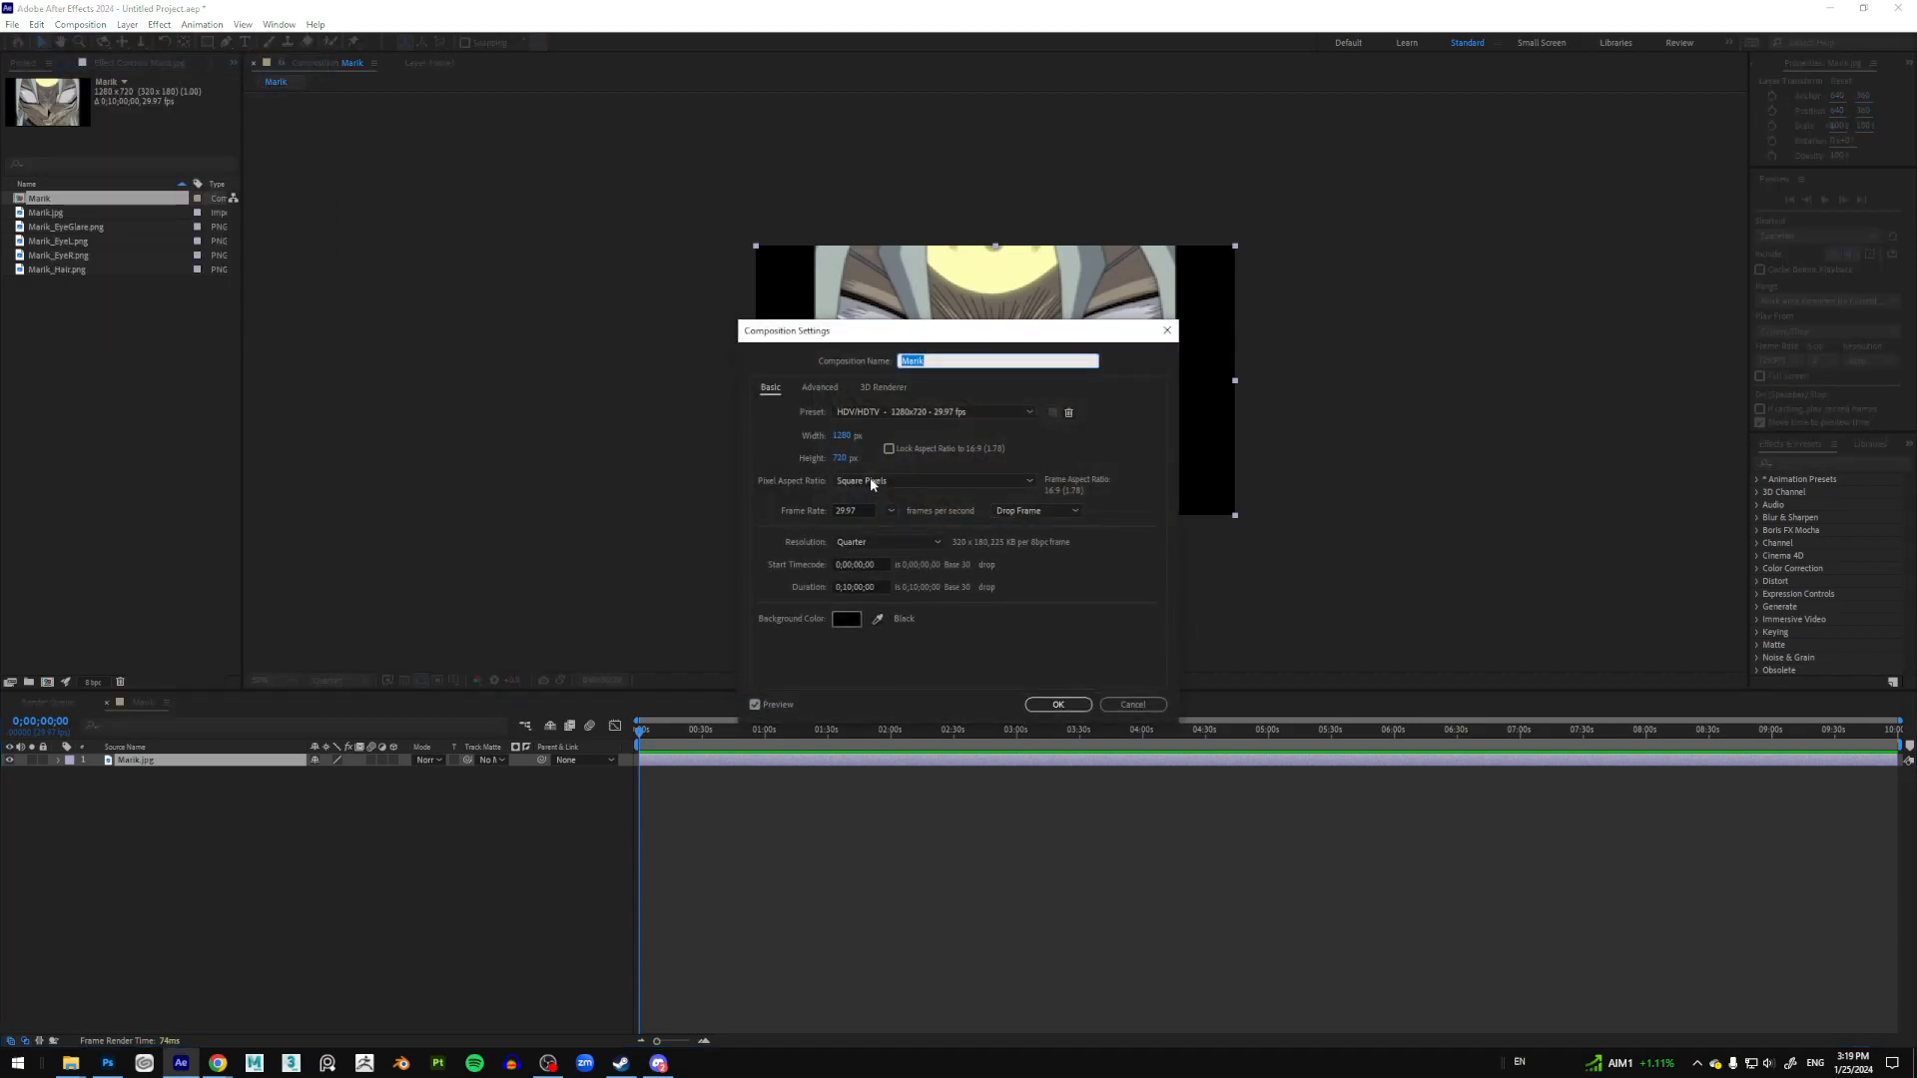
left_click(850, 588)
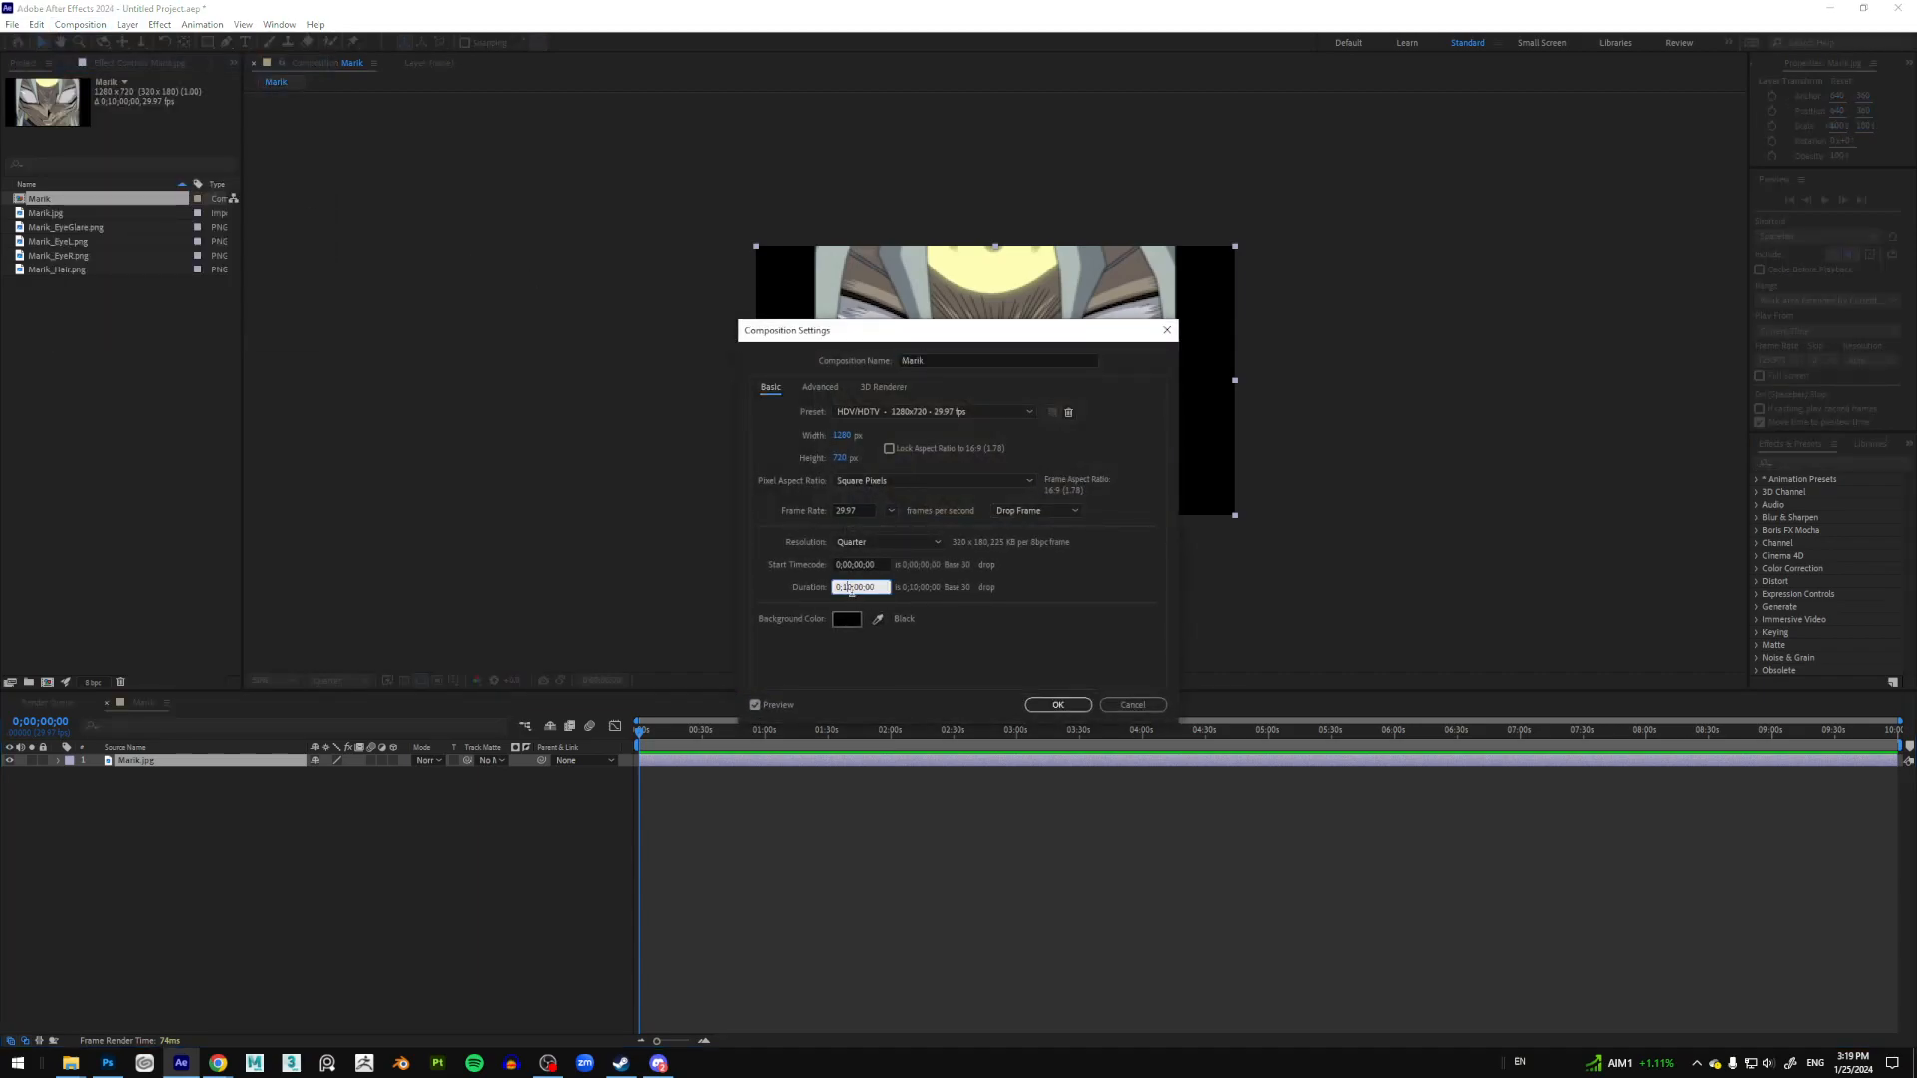
type("00")
left_click(1068, 706)
left_click_drag(754, 737, 586, 686)
scroll(1050, 370, "up", 1)
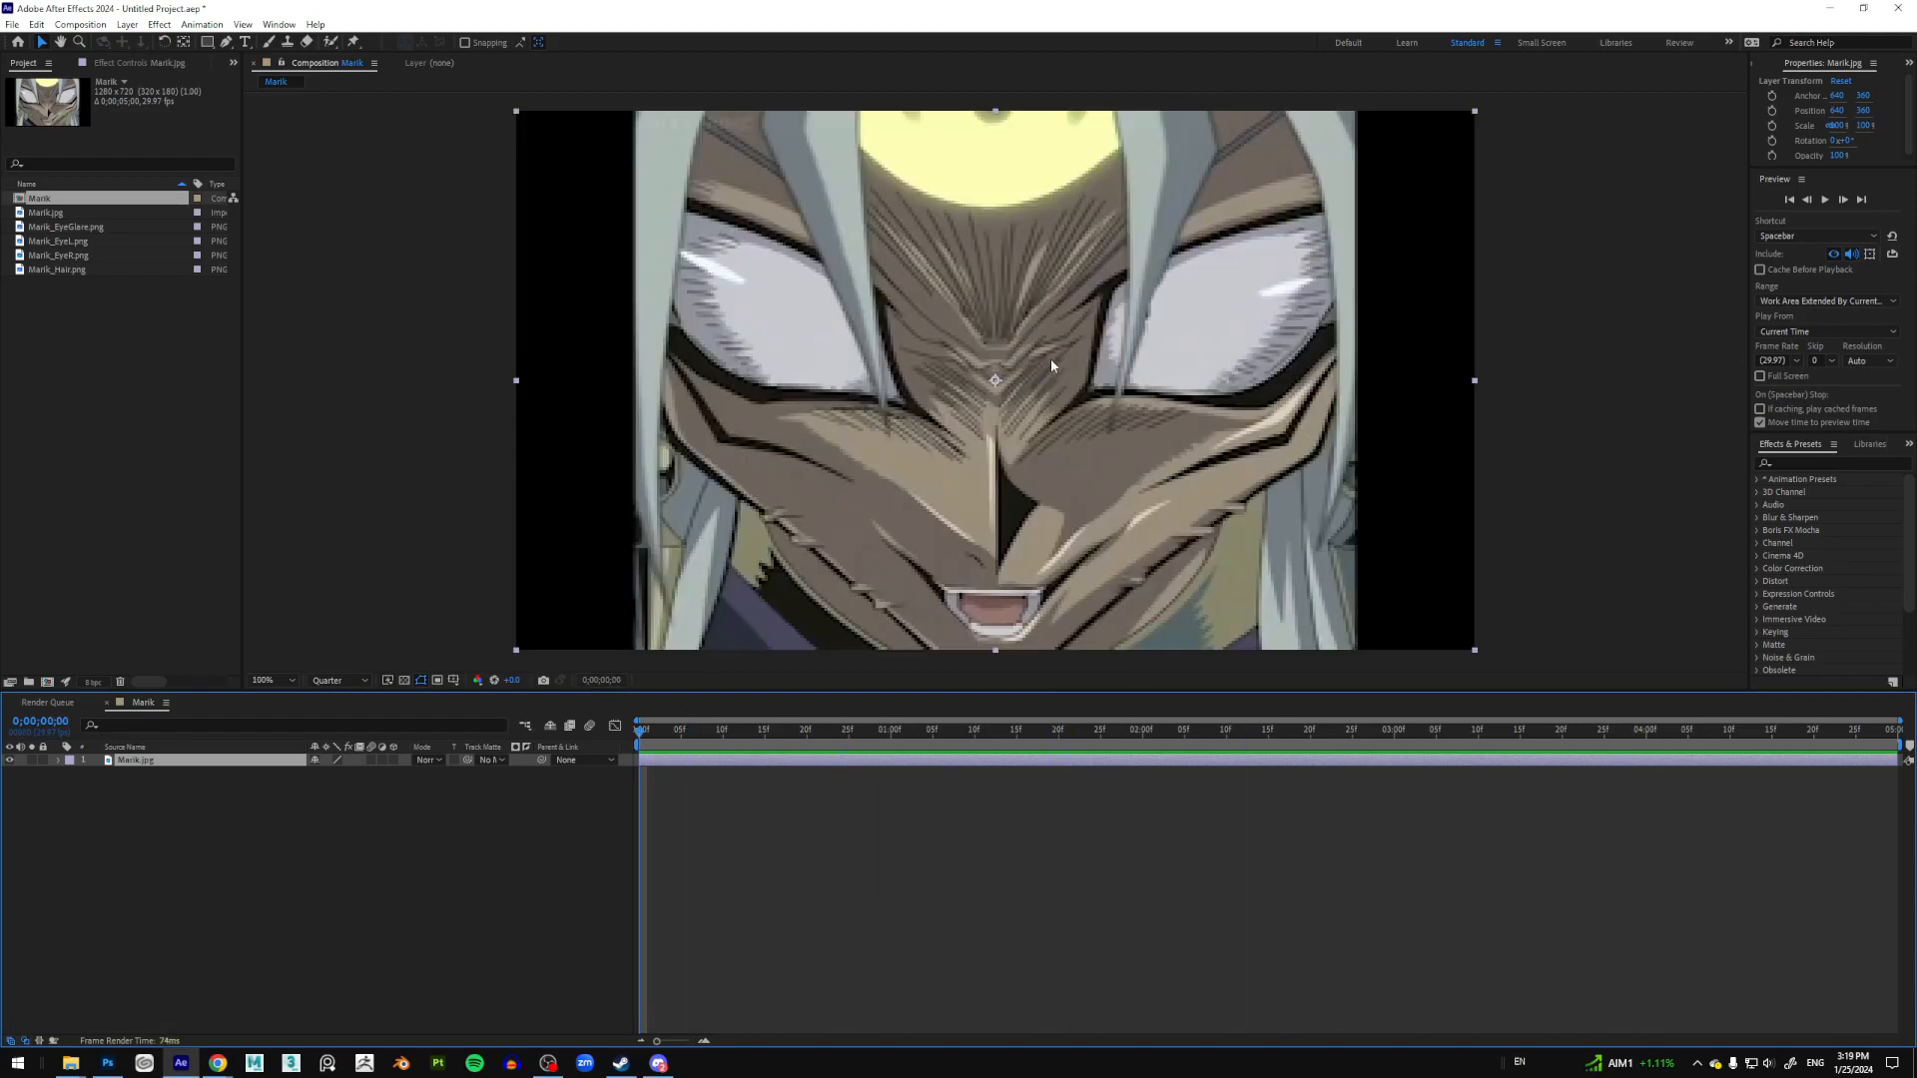
Step: Add the four Marik PNGs as layers above Marik.jpg and move Marik_Hair.png to the top
left_click(65, 213)
left_click(88, 227)
left_click(80, 270, "shift")
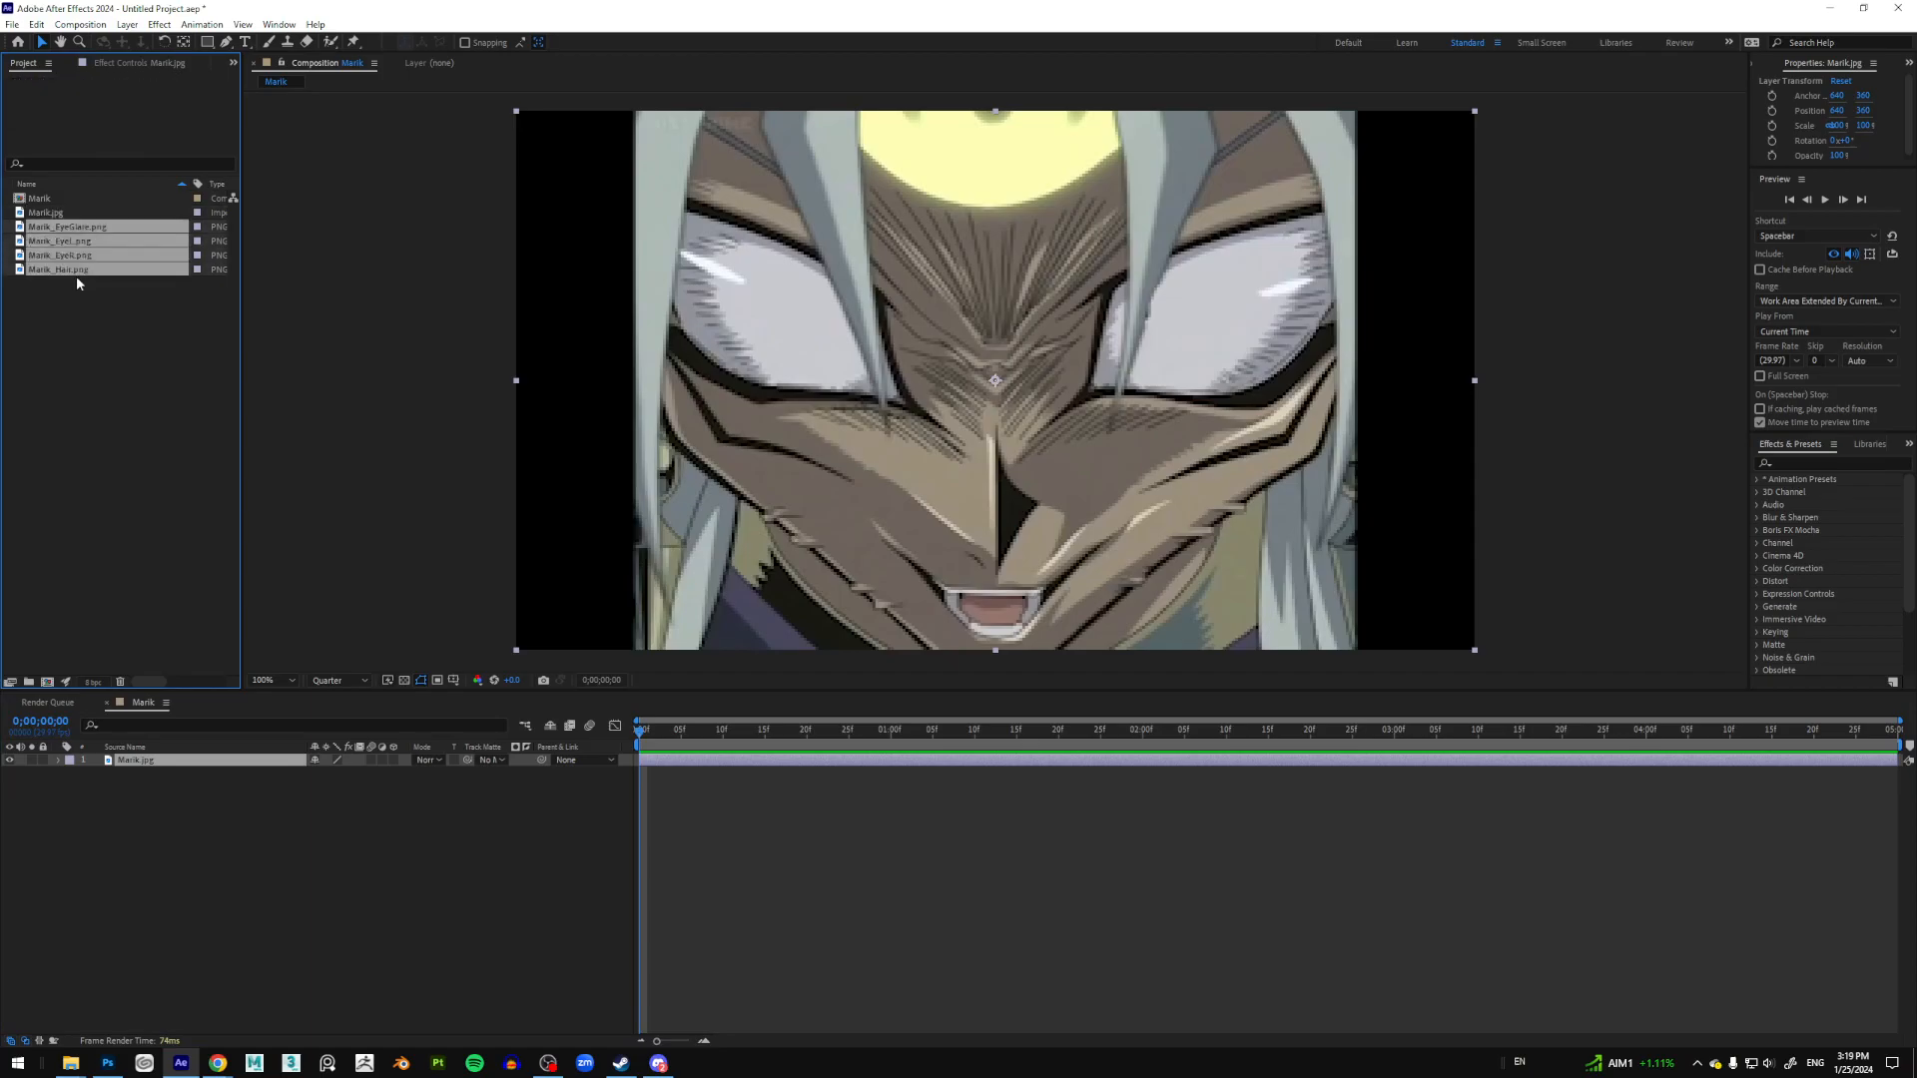
left_click_drag(75, 268, 150, 766)
left_click(264, 898)
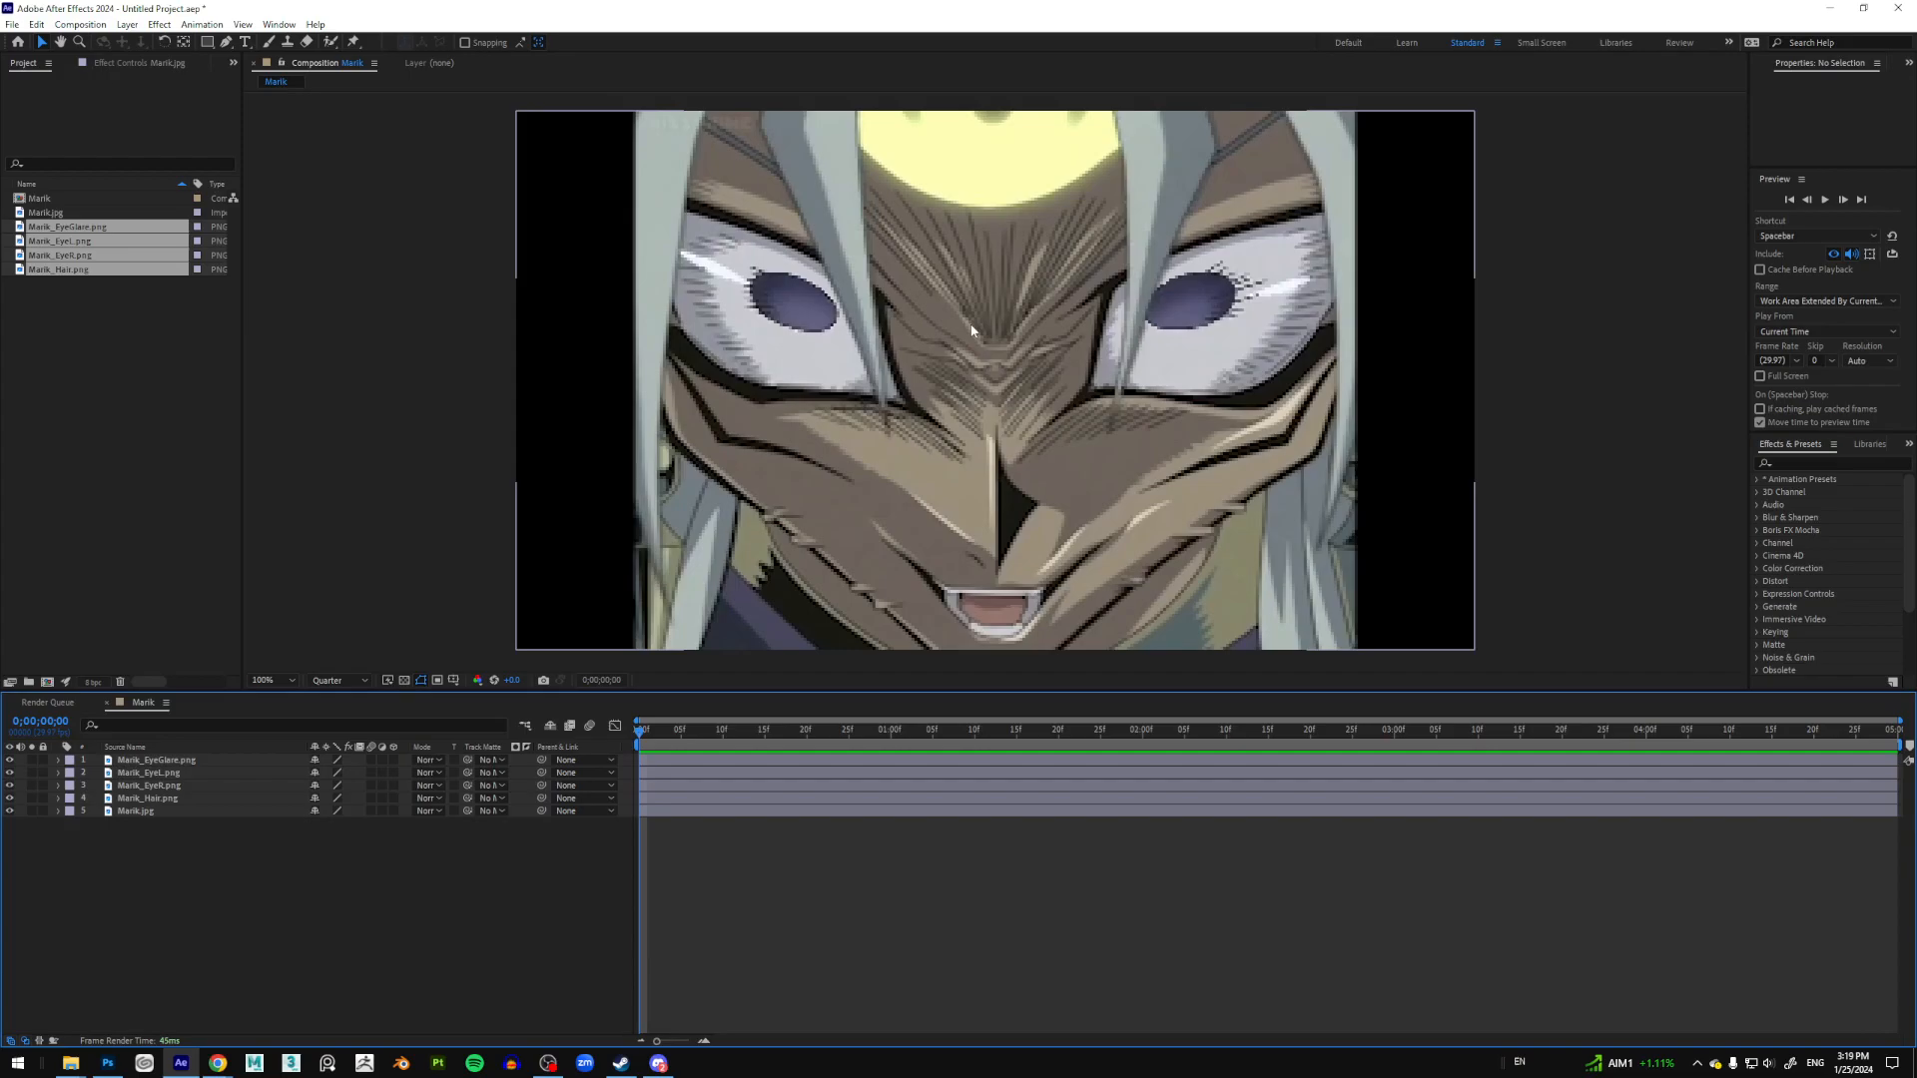
left_click(165, 799)
left_click_drag(158, 807, 168, 764)
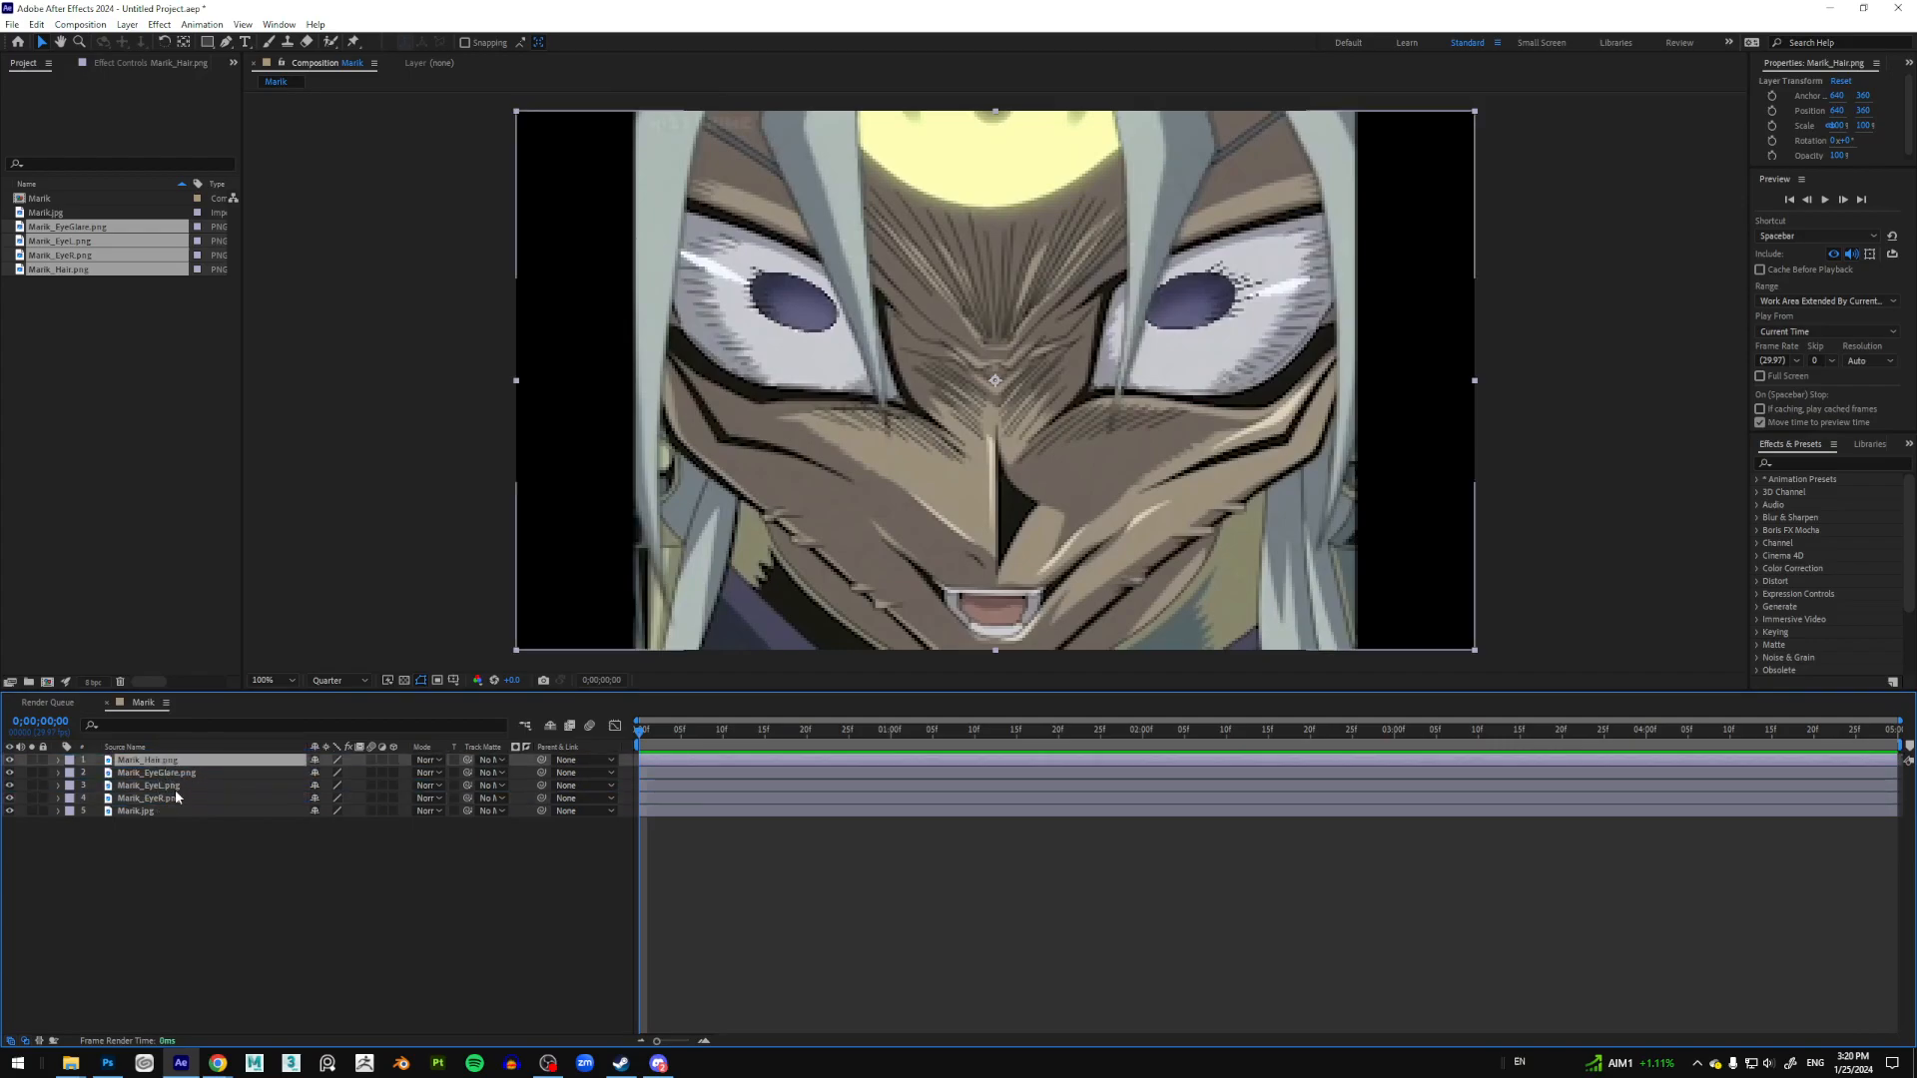
Step: Set the preview resolution to Full and test-move the right eye, then undo
left_click(10, 798)
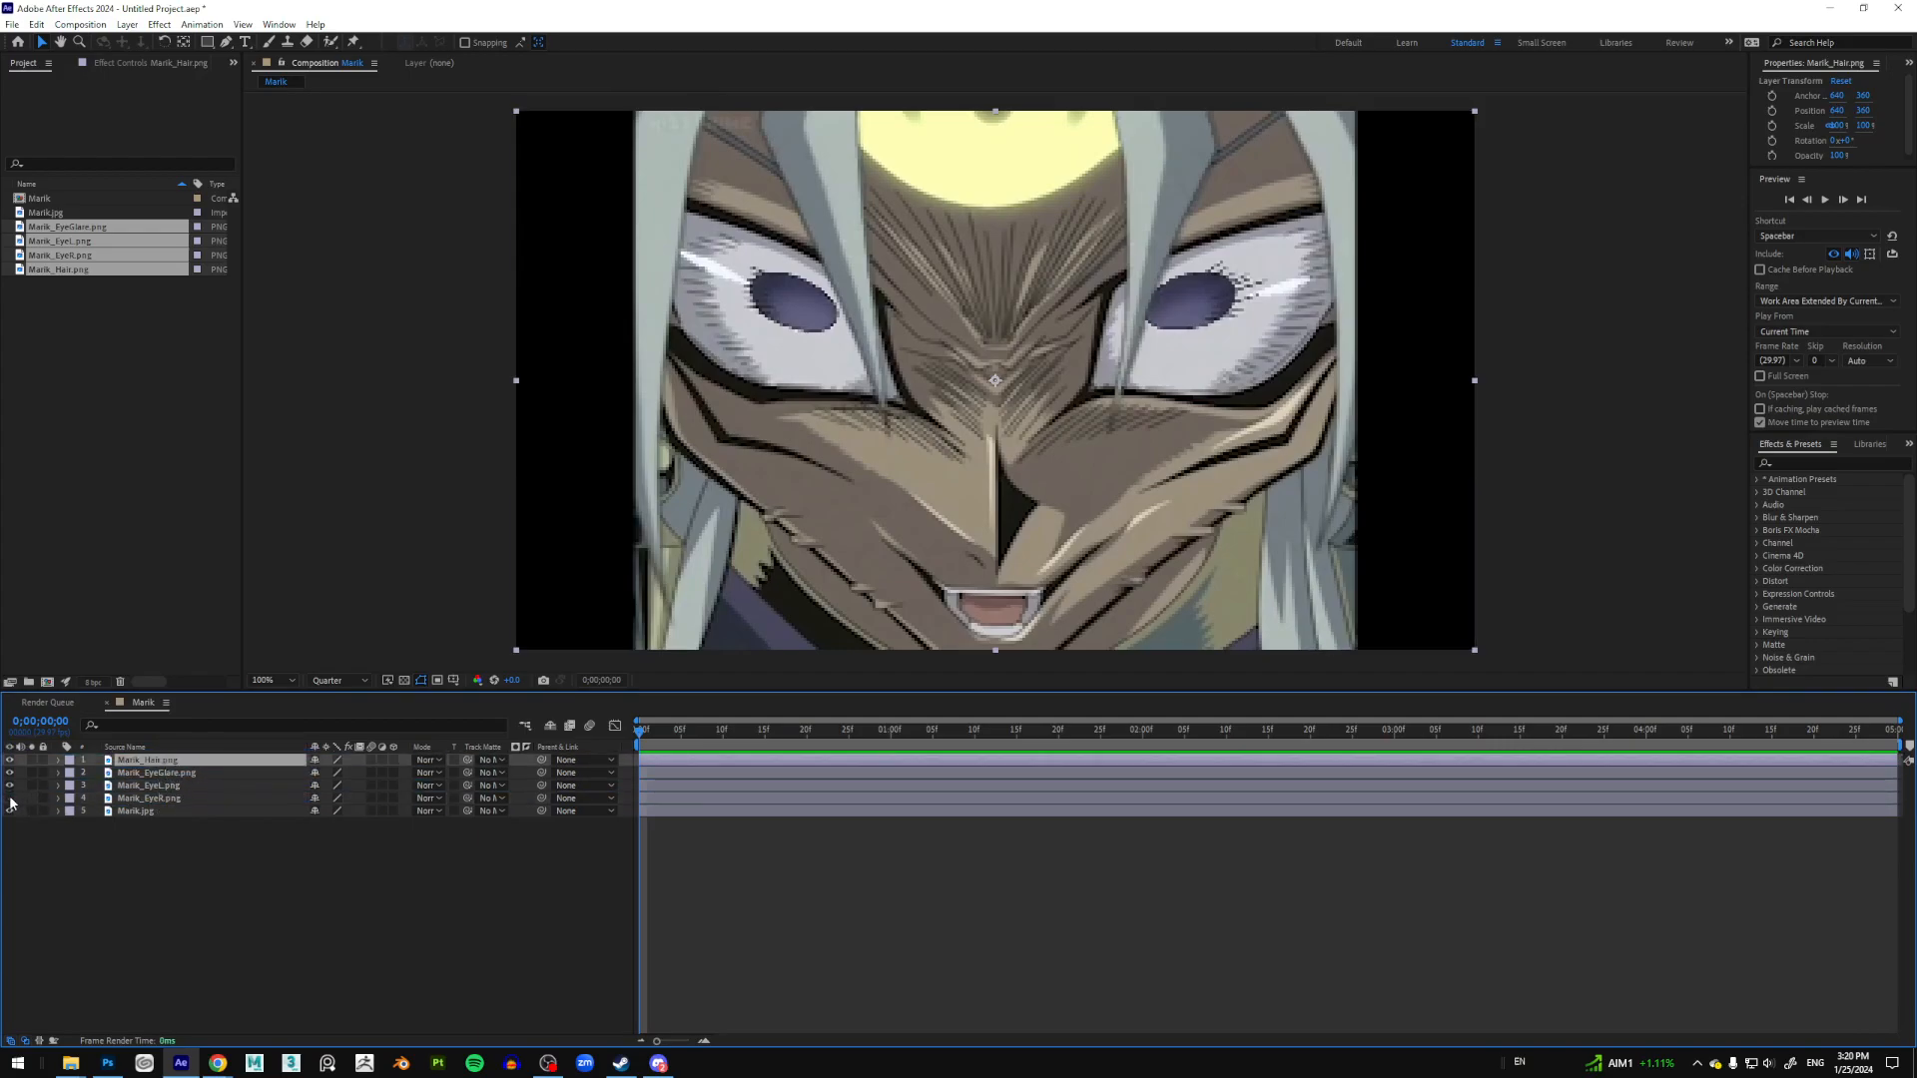
left_click(10, 799)
left_click(10, 799)
left_click(10, 799)
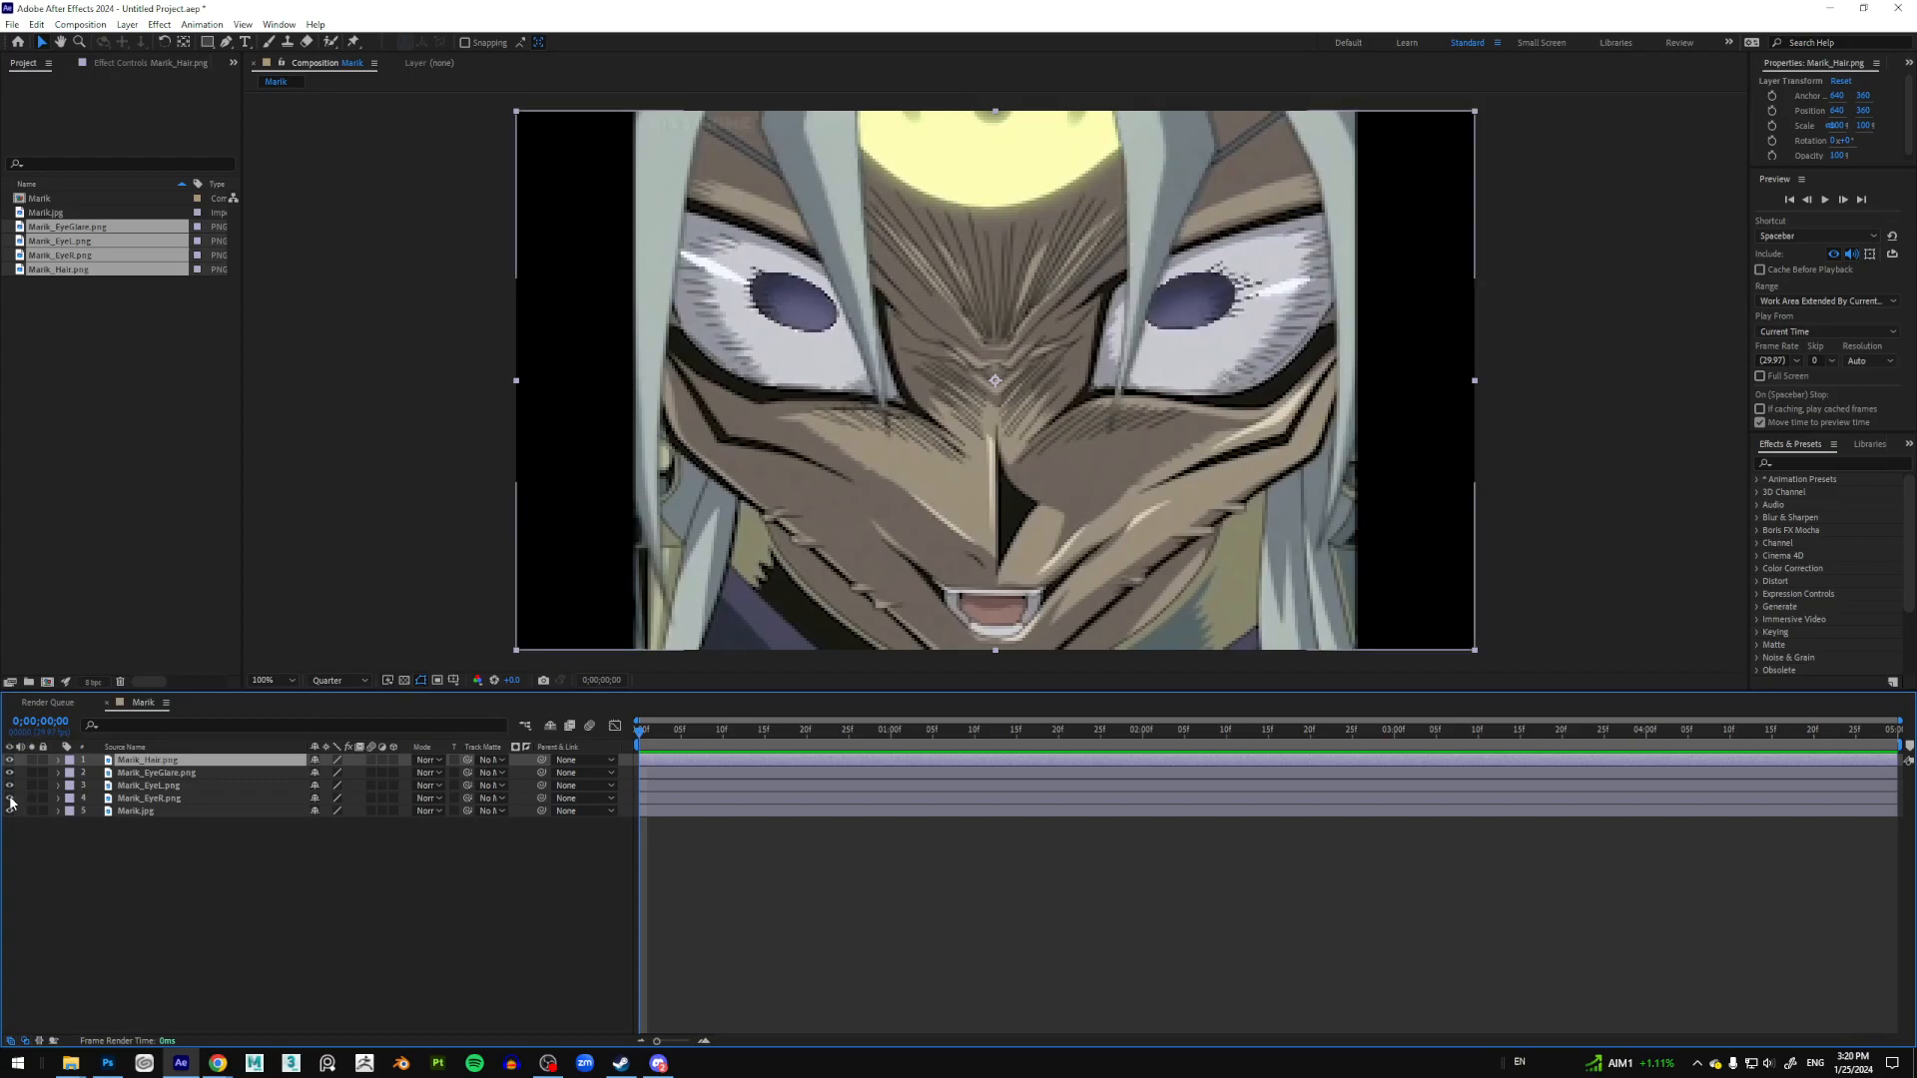
left_click(211, 799)
left_click(360, 682)
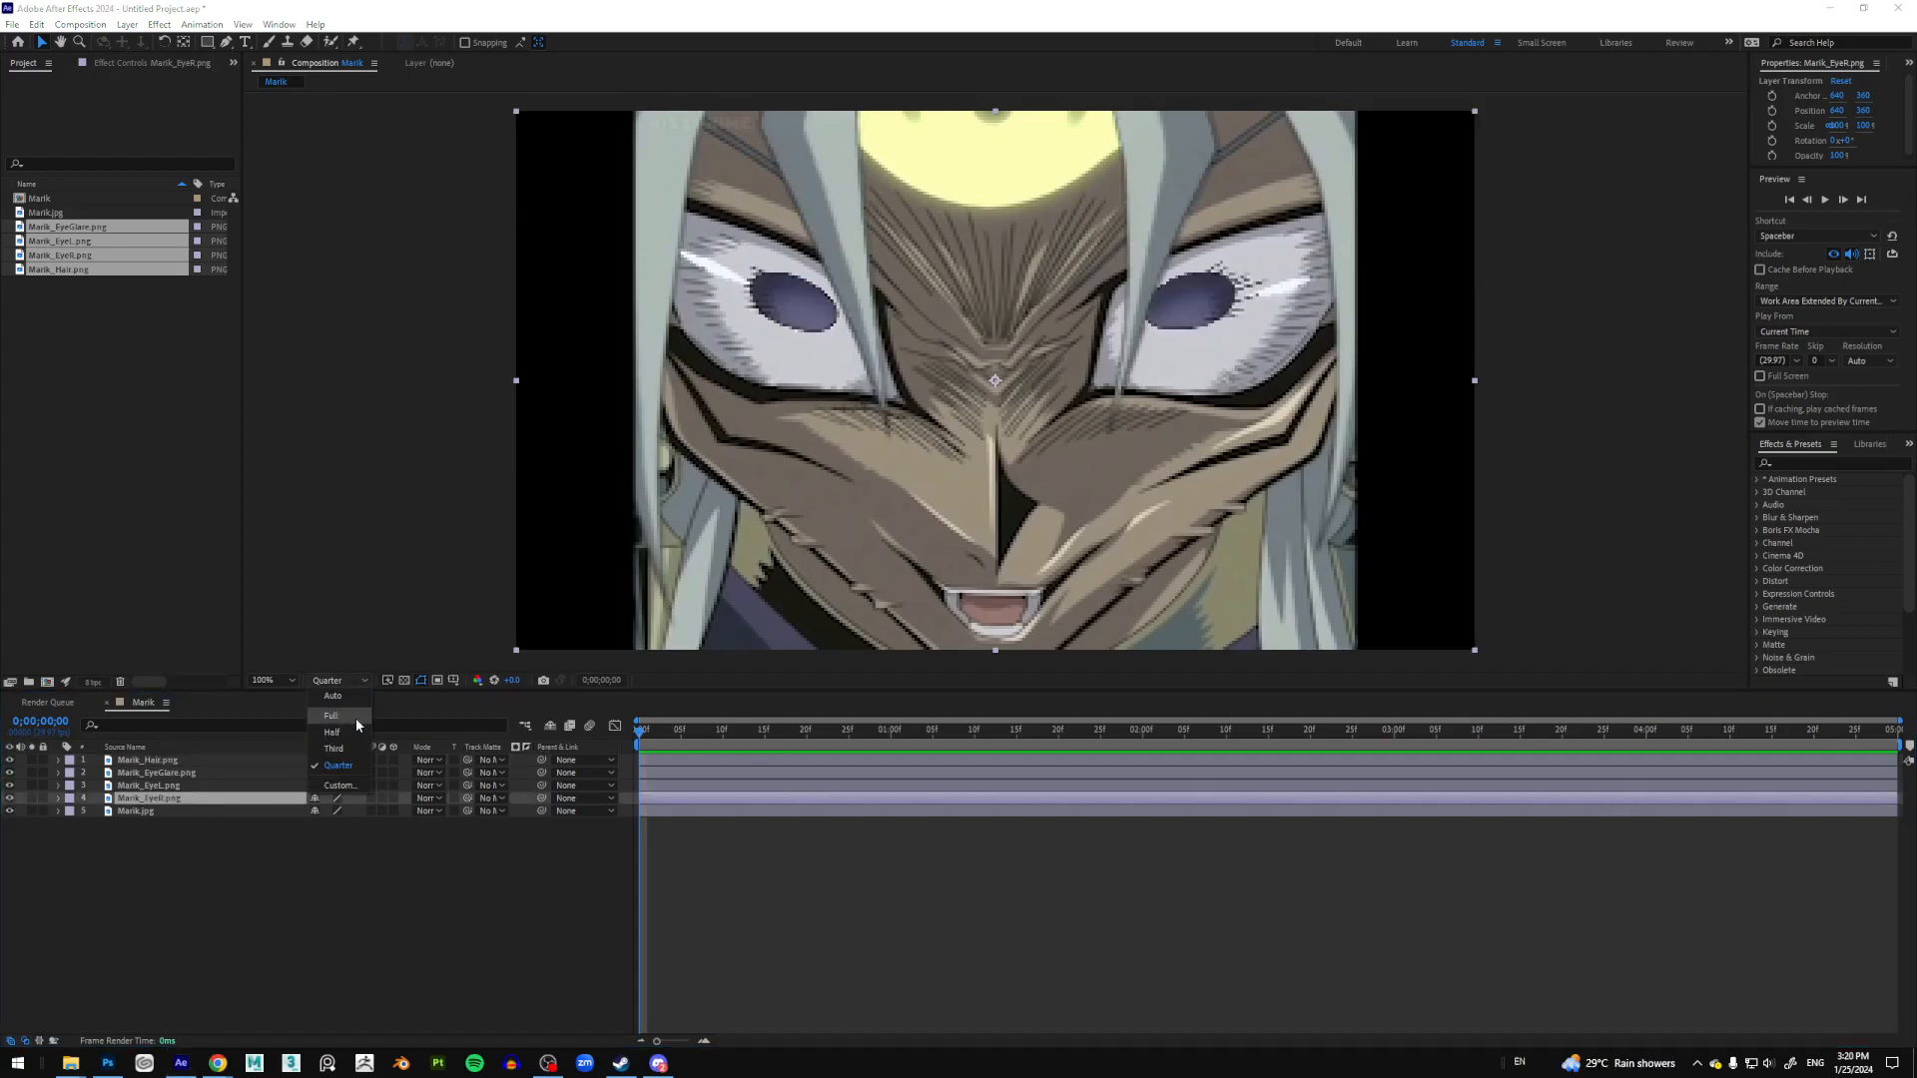
left_click(356, 716)
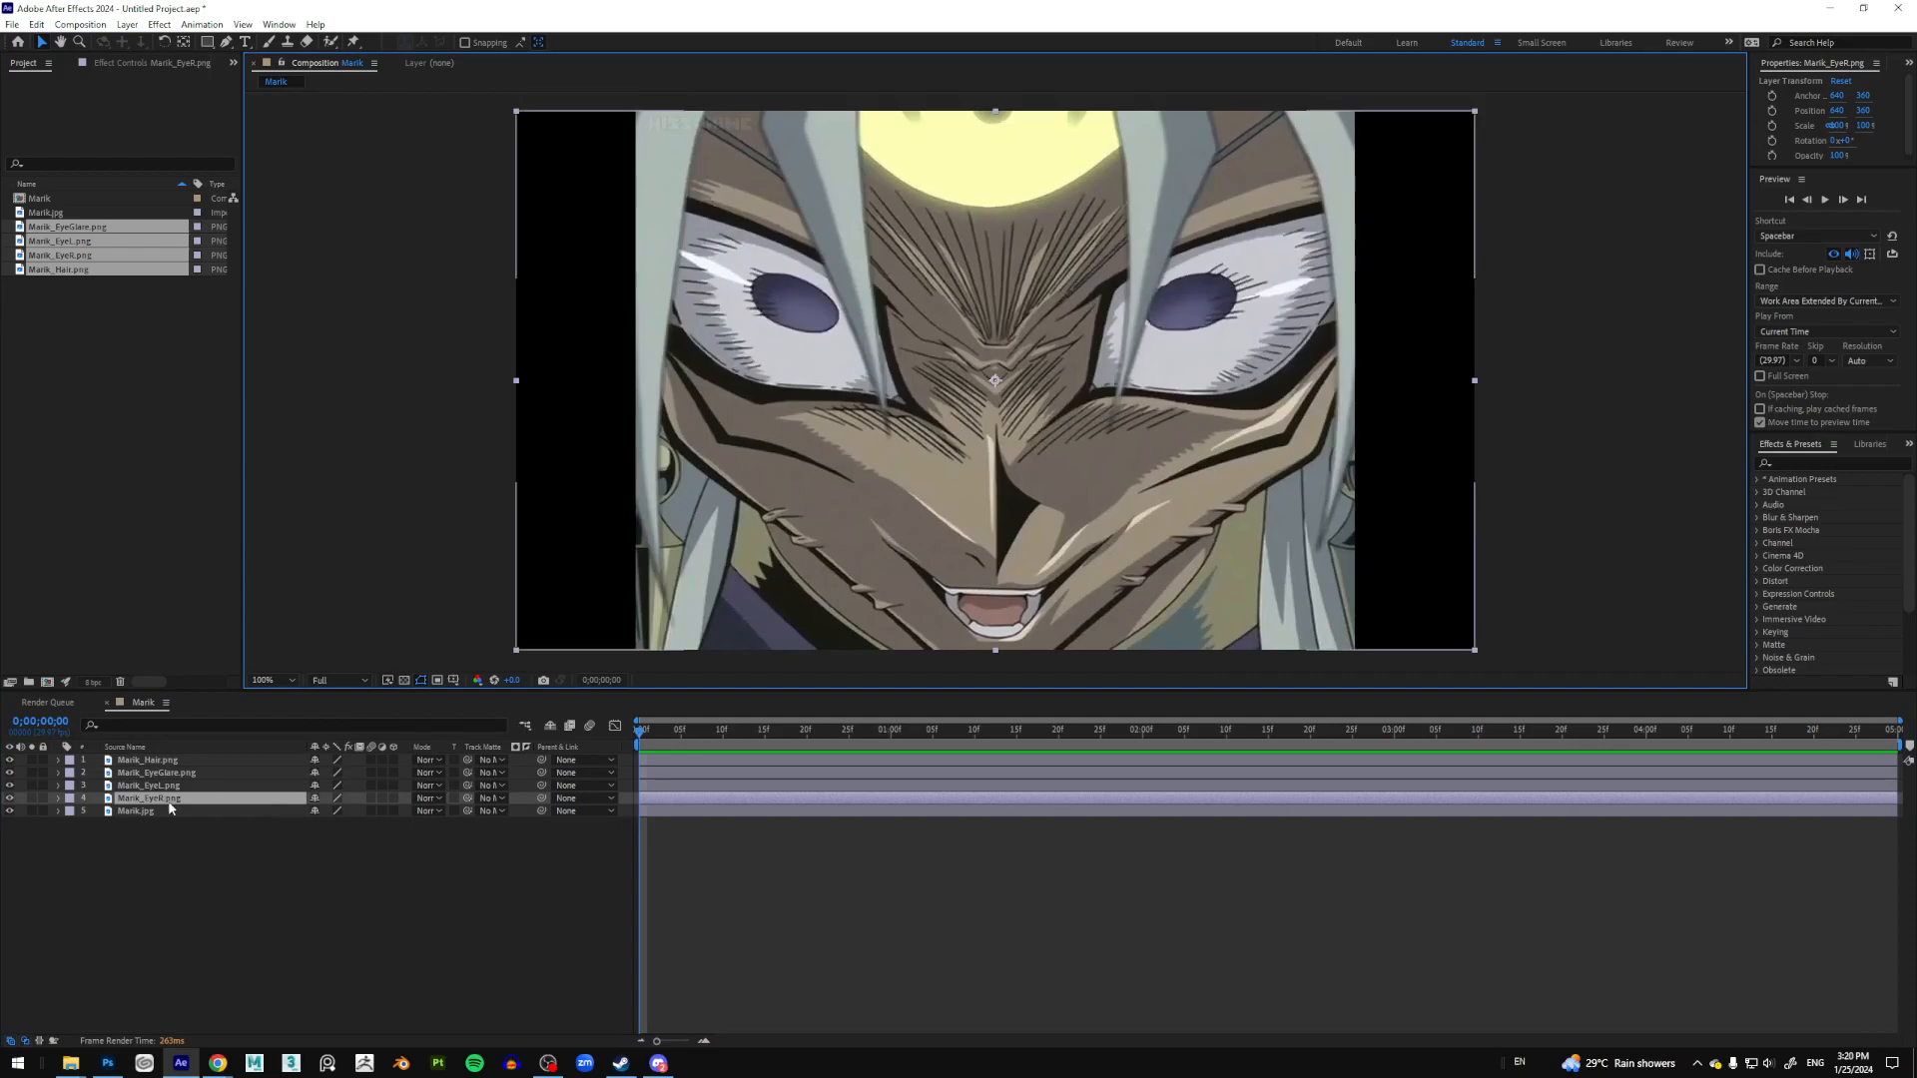
left_click_drag(1198, 318, 1204, 313)
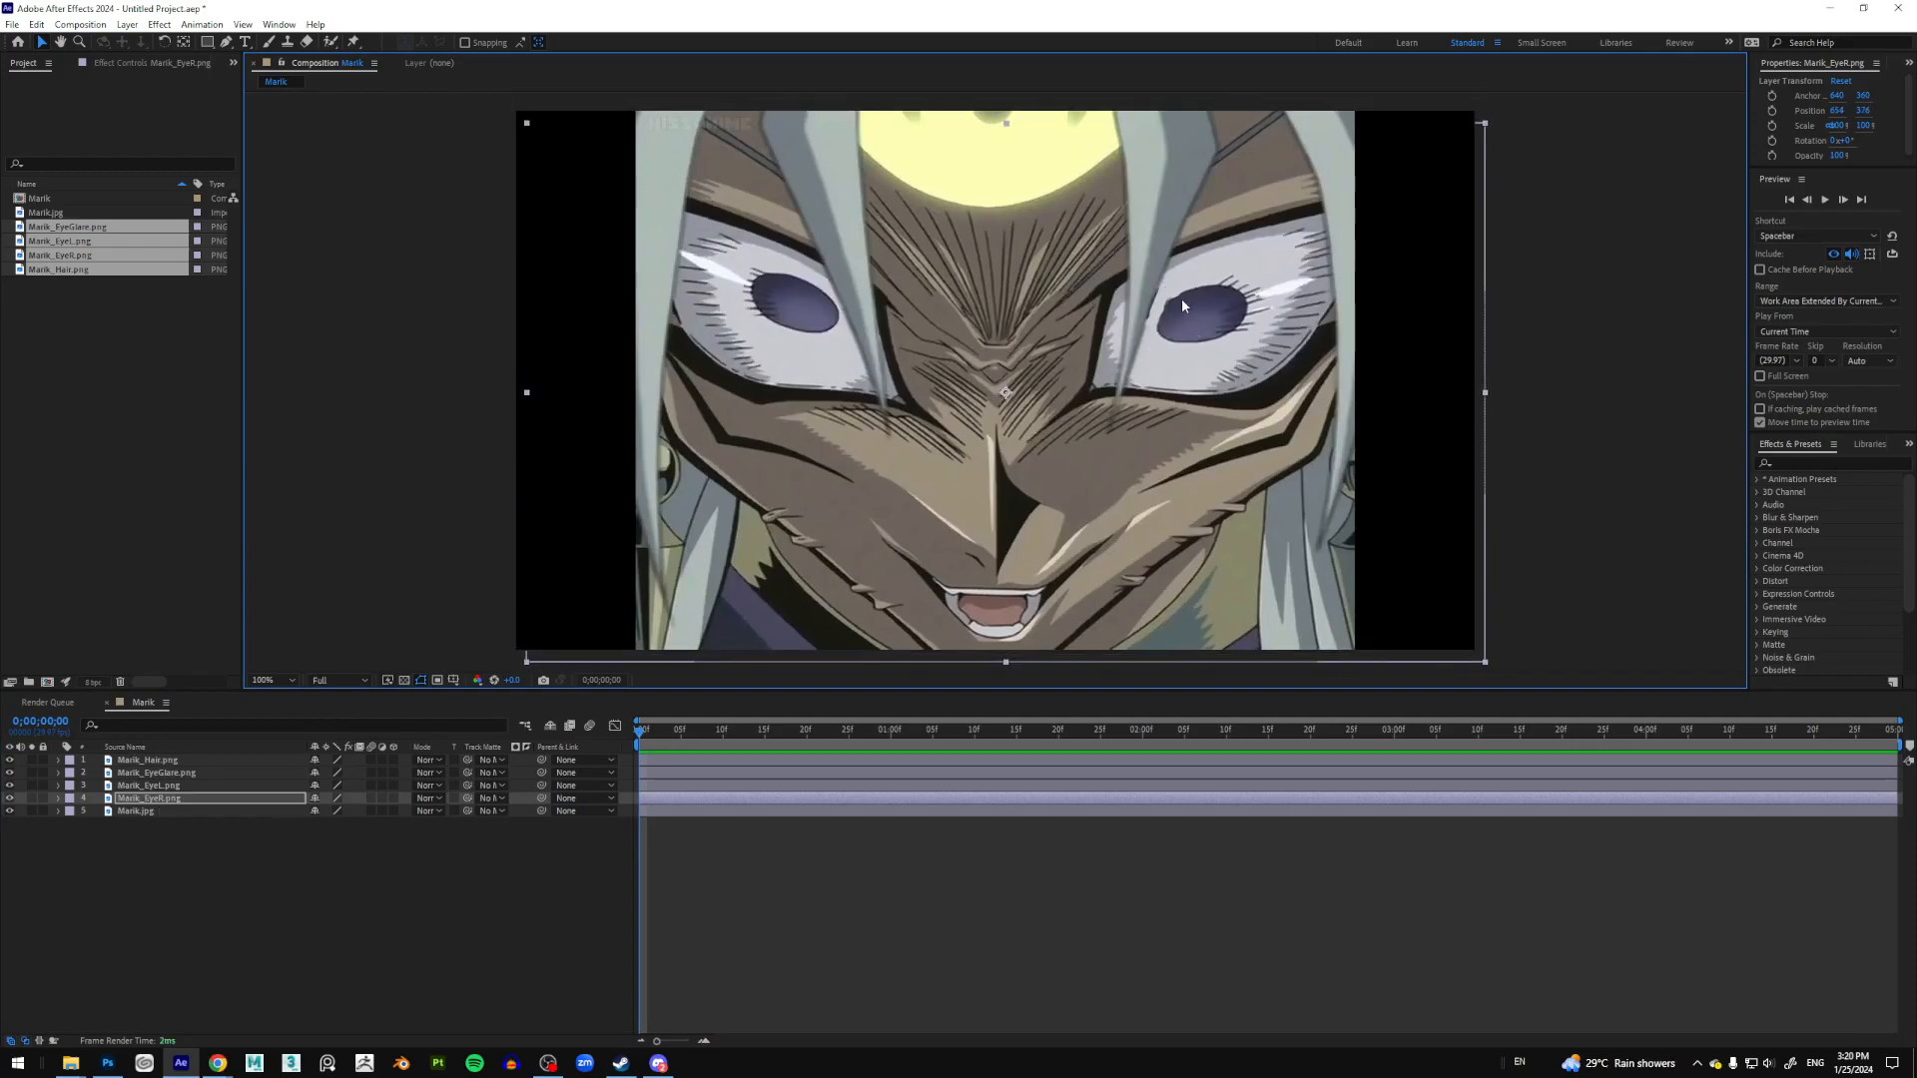
key("ctrl+z")
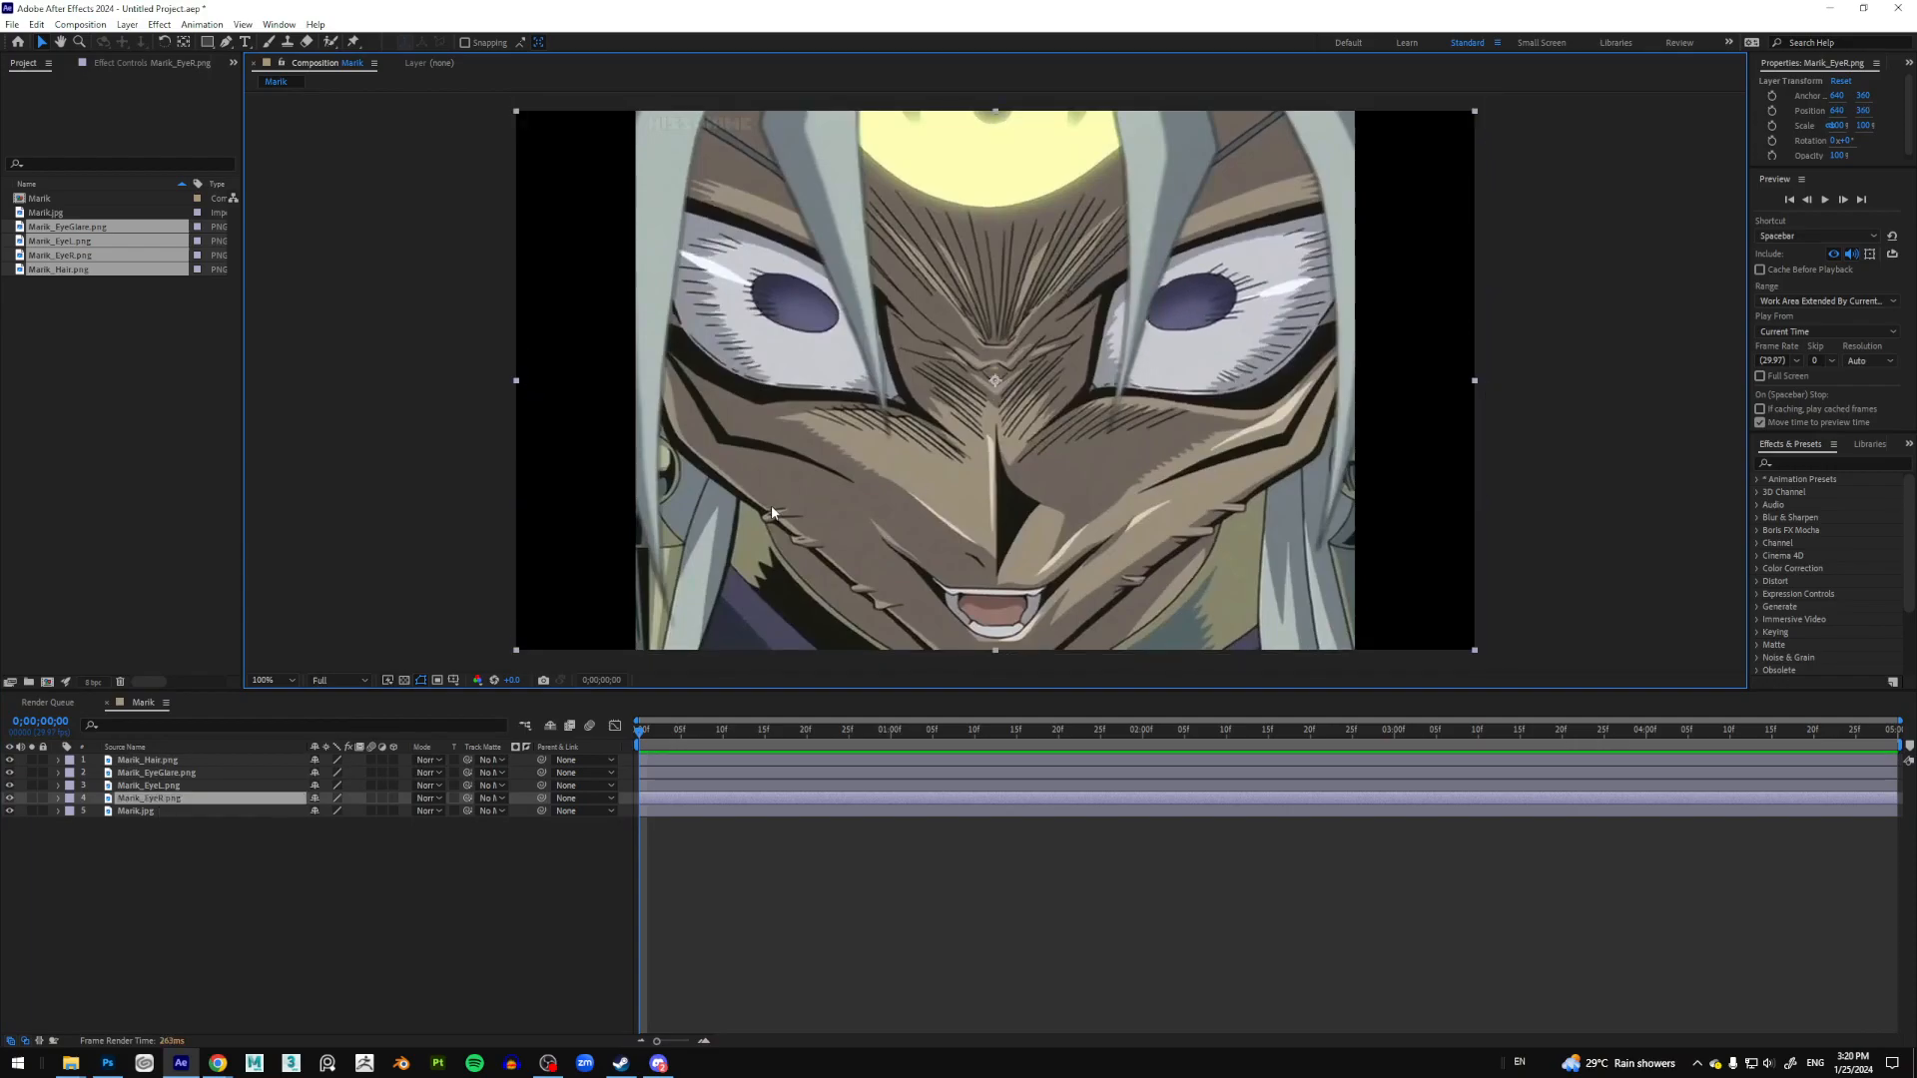
Step: Delete the Marik_EyeR.png layer and duplicate the Marik_EyeL.png layer
left_click(189, 844)
left_click(168, 801)
key("Delete")
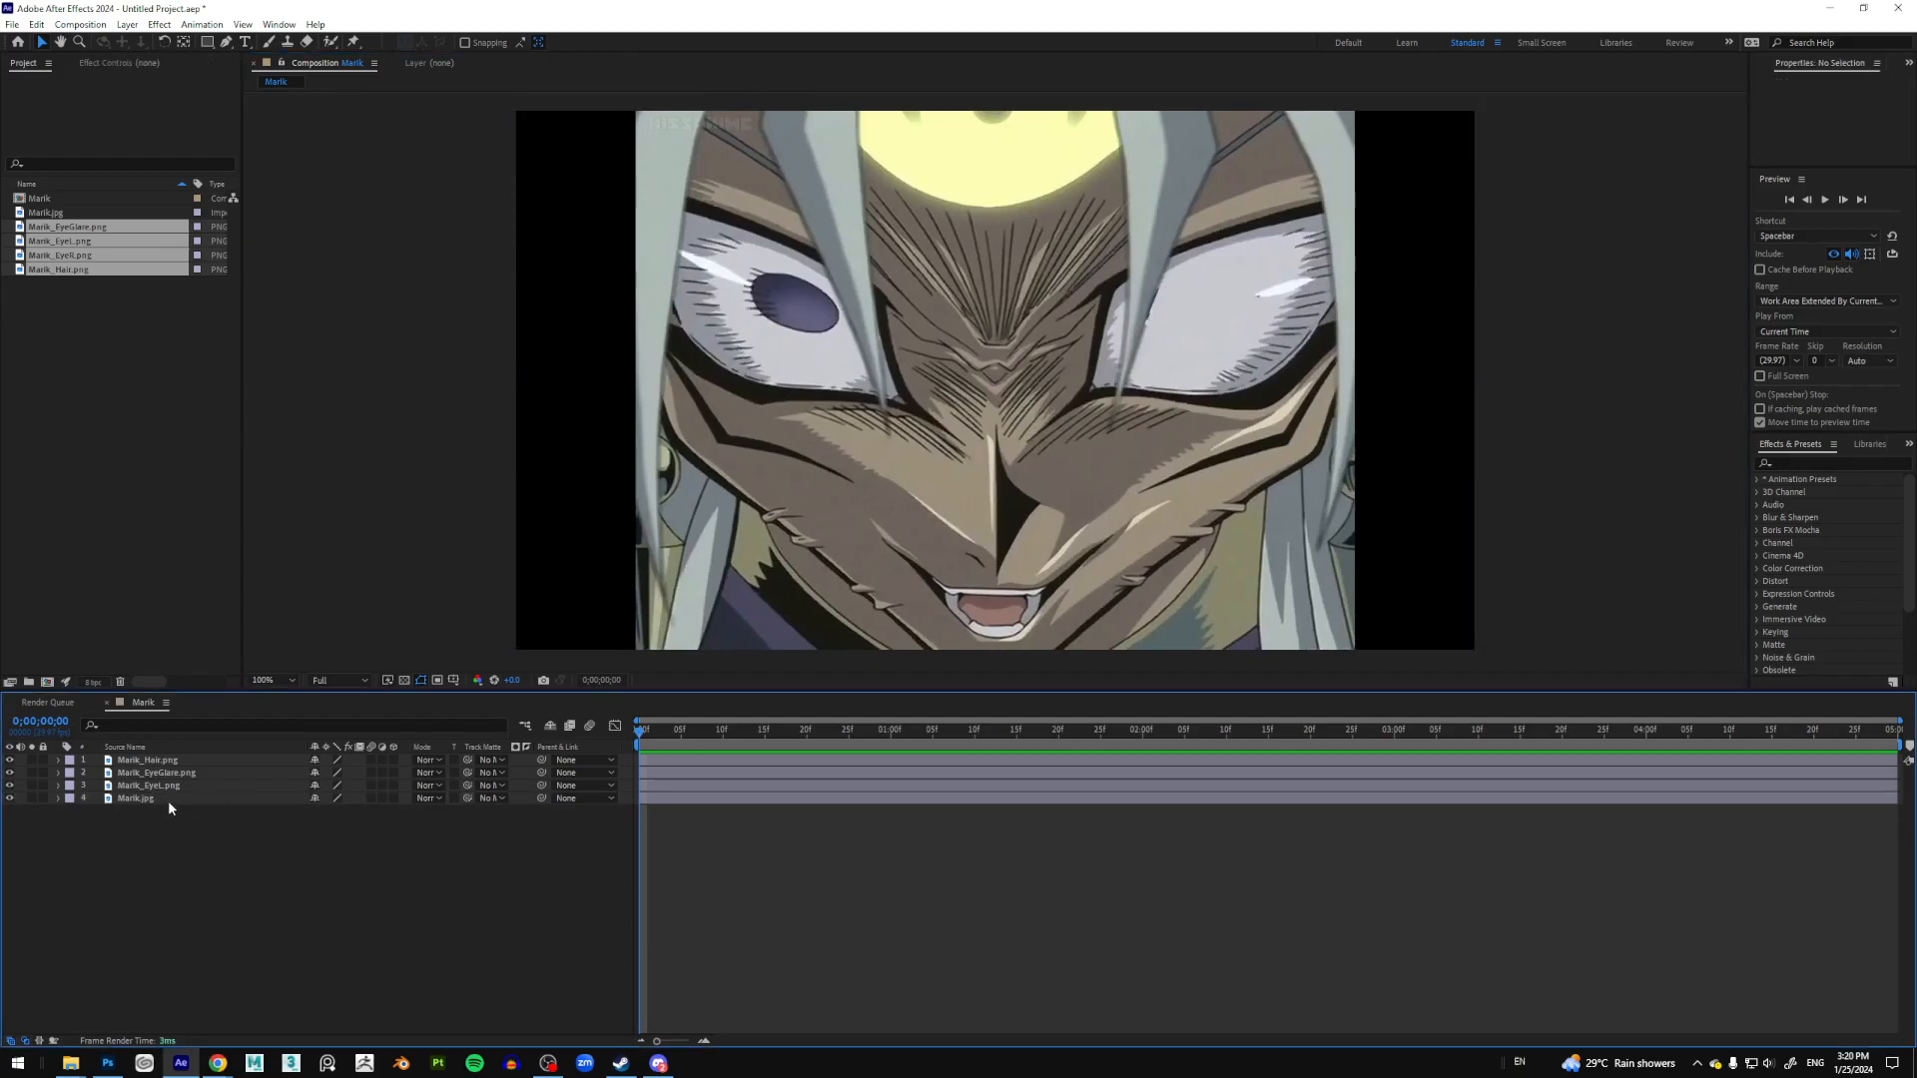
left_click(165, 786)
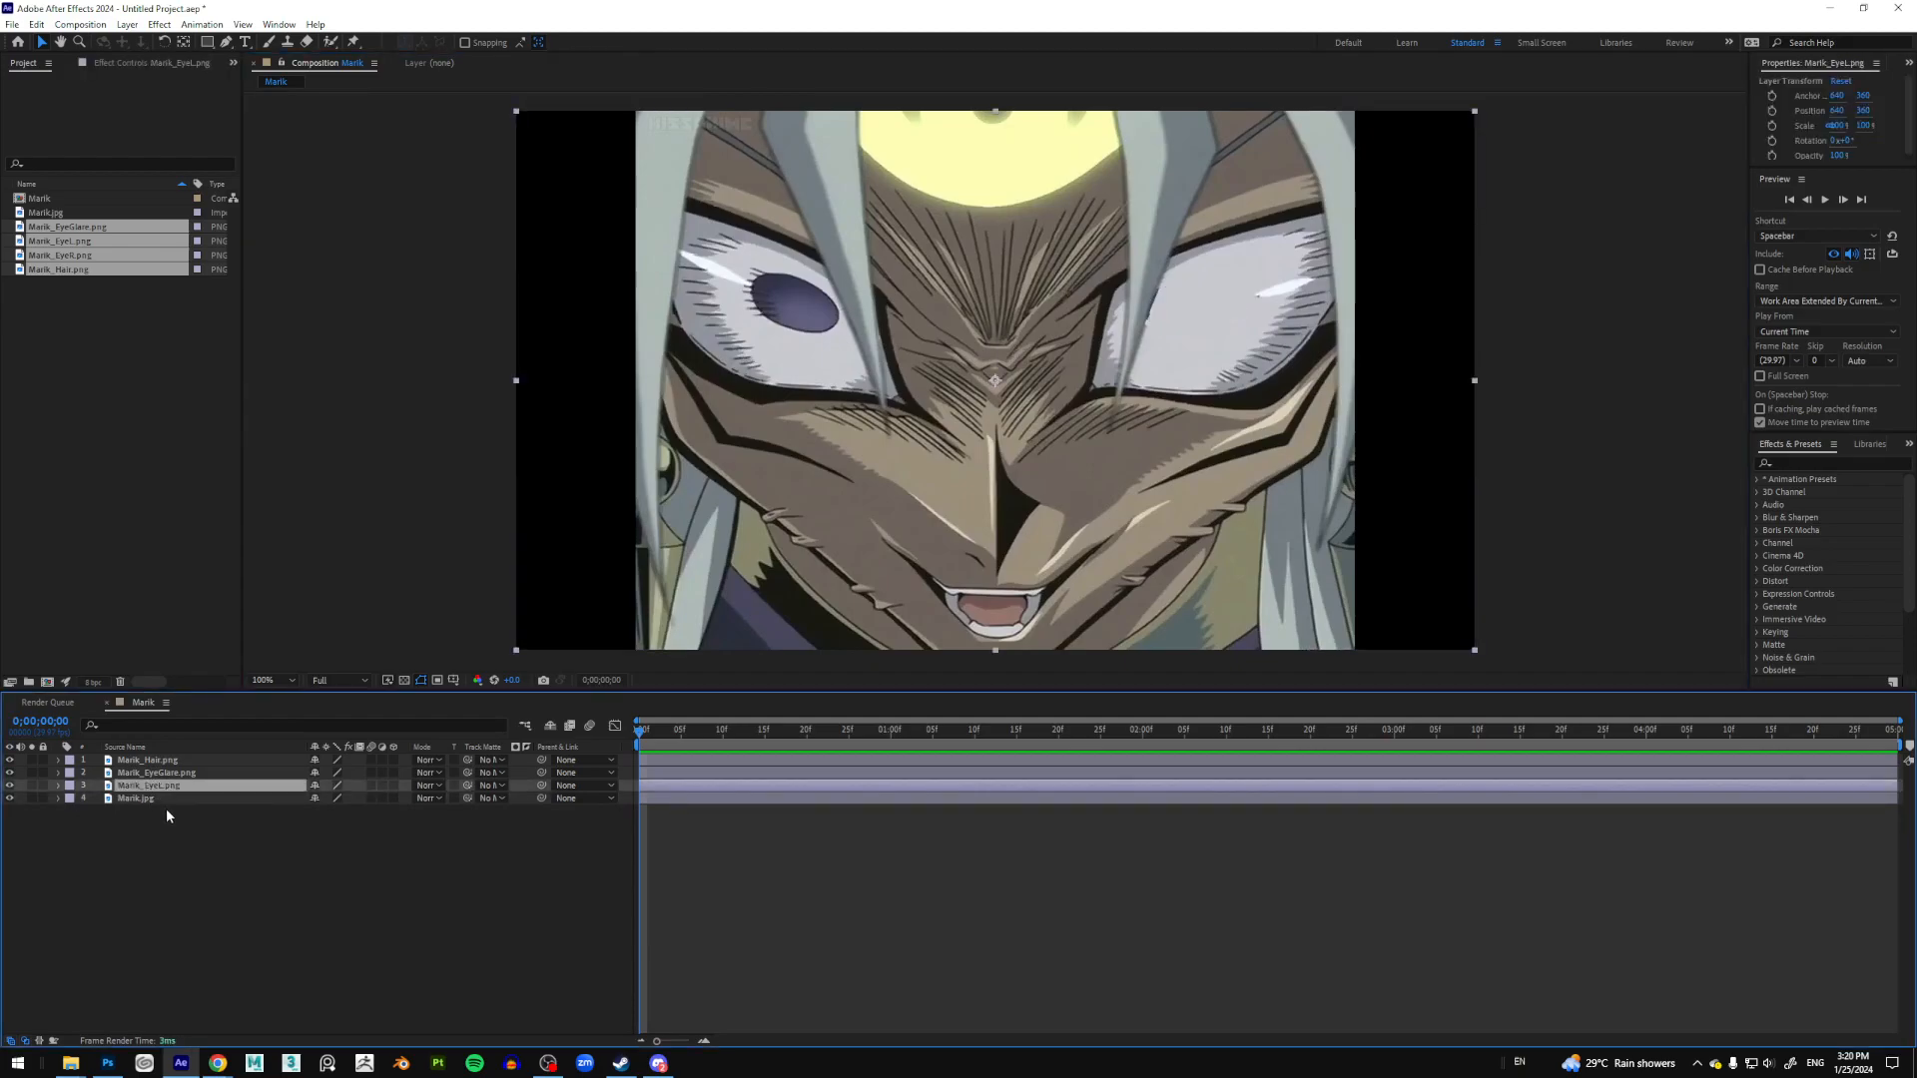
left_click(809, 291)
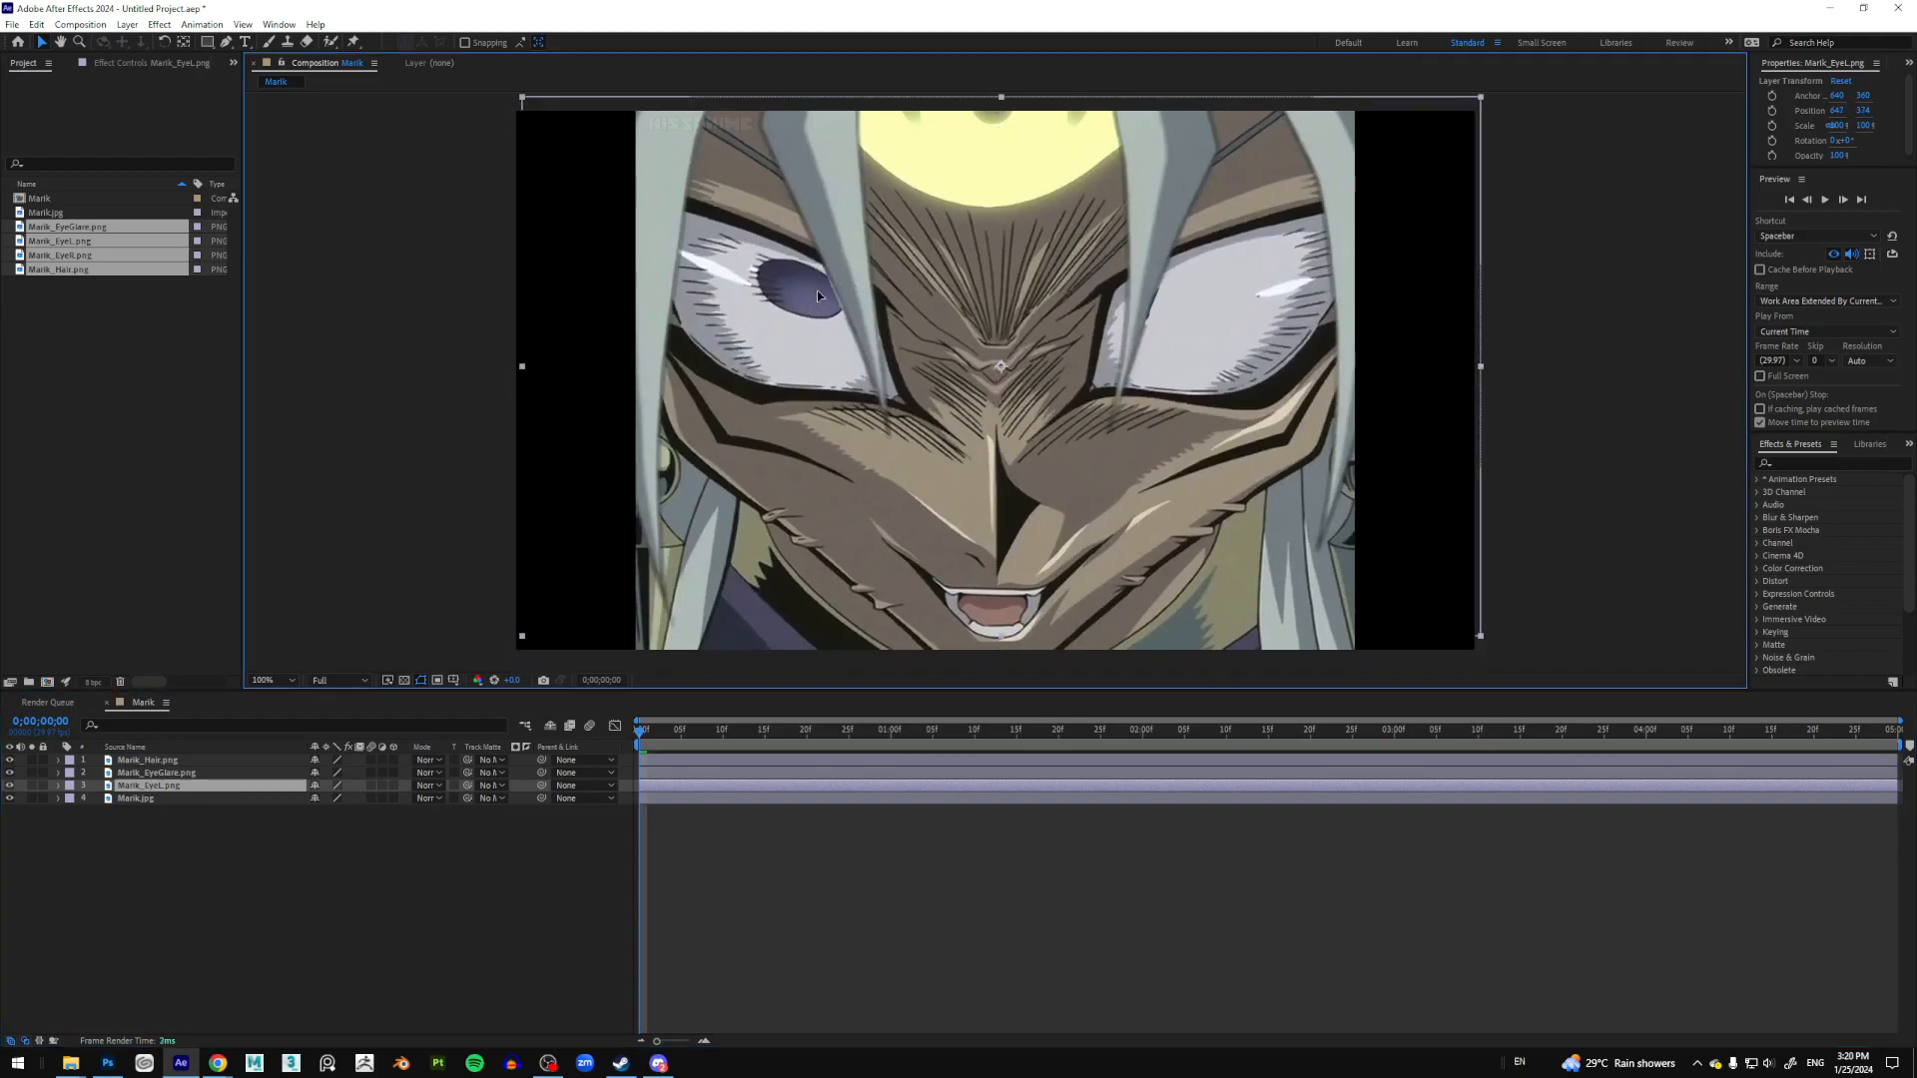
key("ctrl+d")
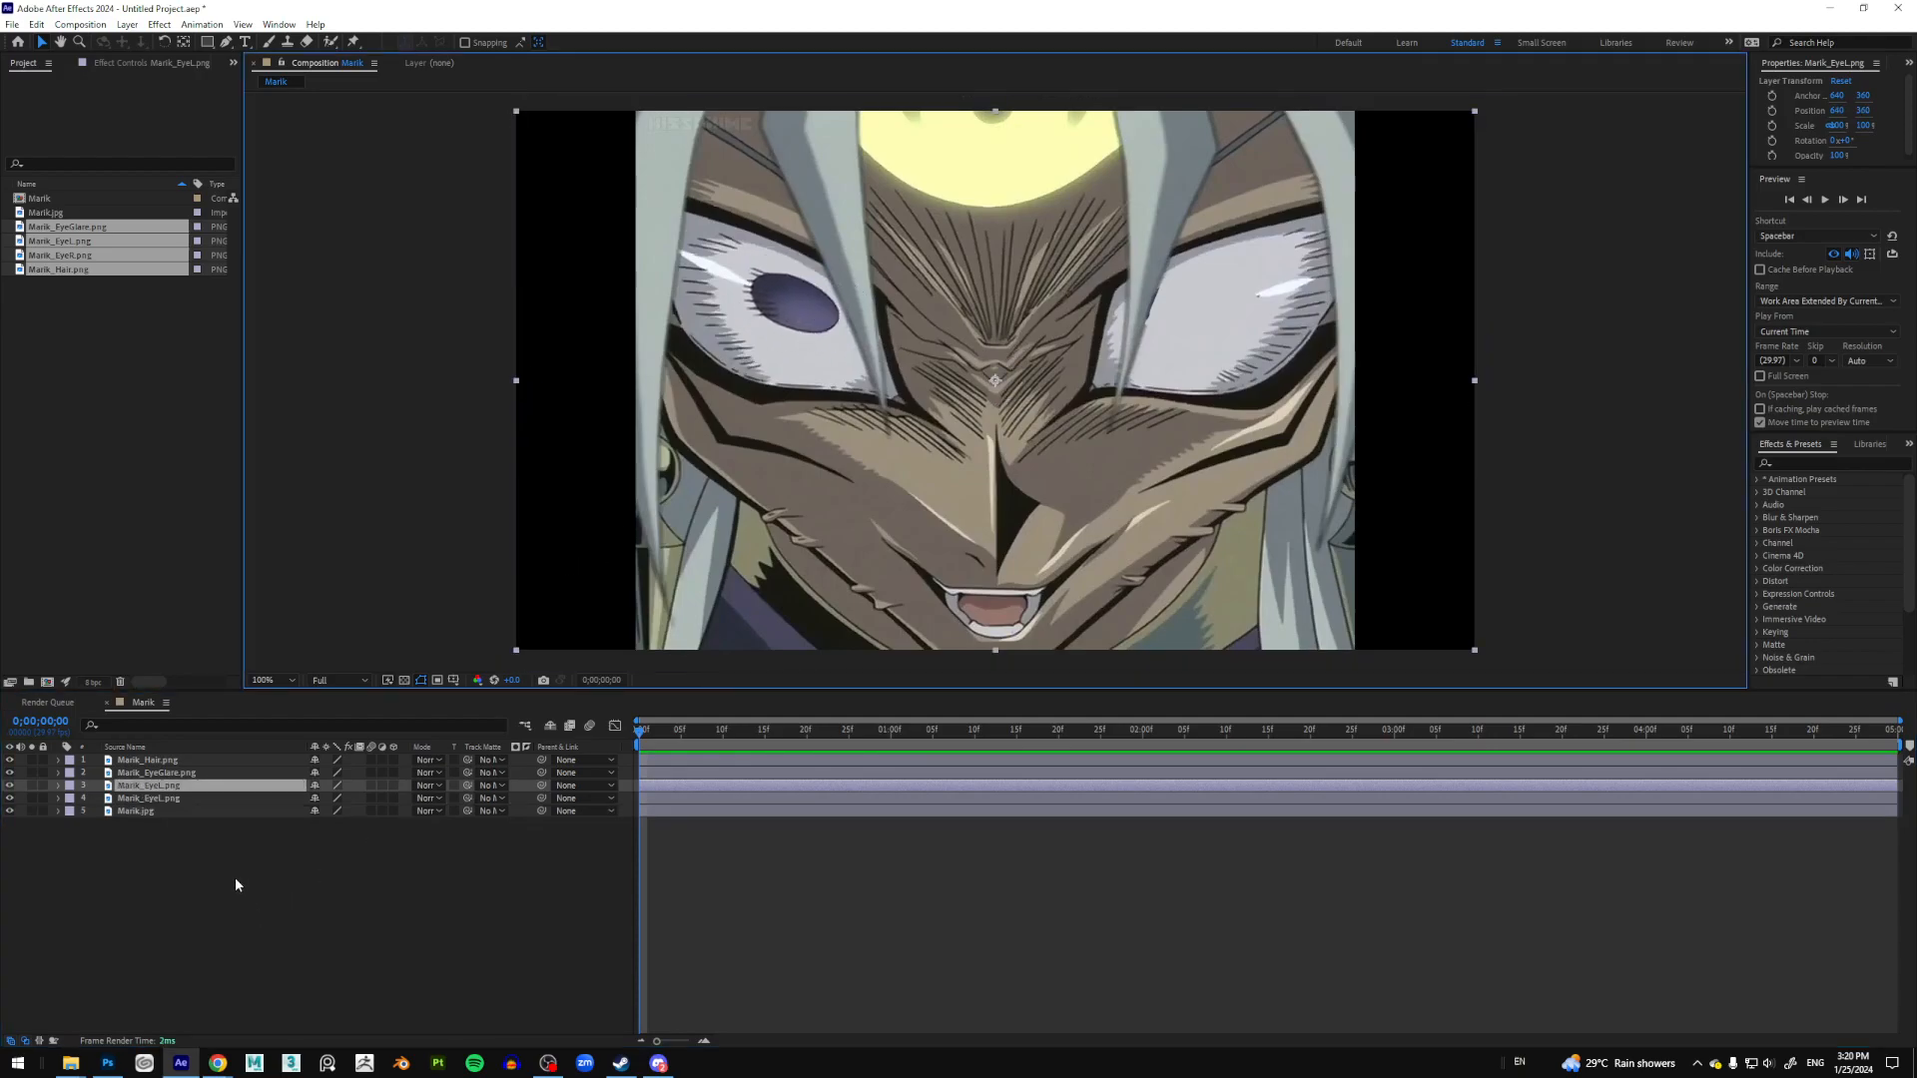
Step: Mirror the duplicated eye by setting its Scale to -100,100%
key("s")
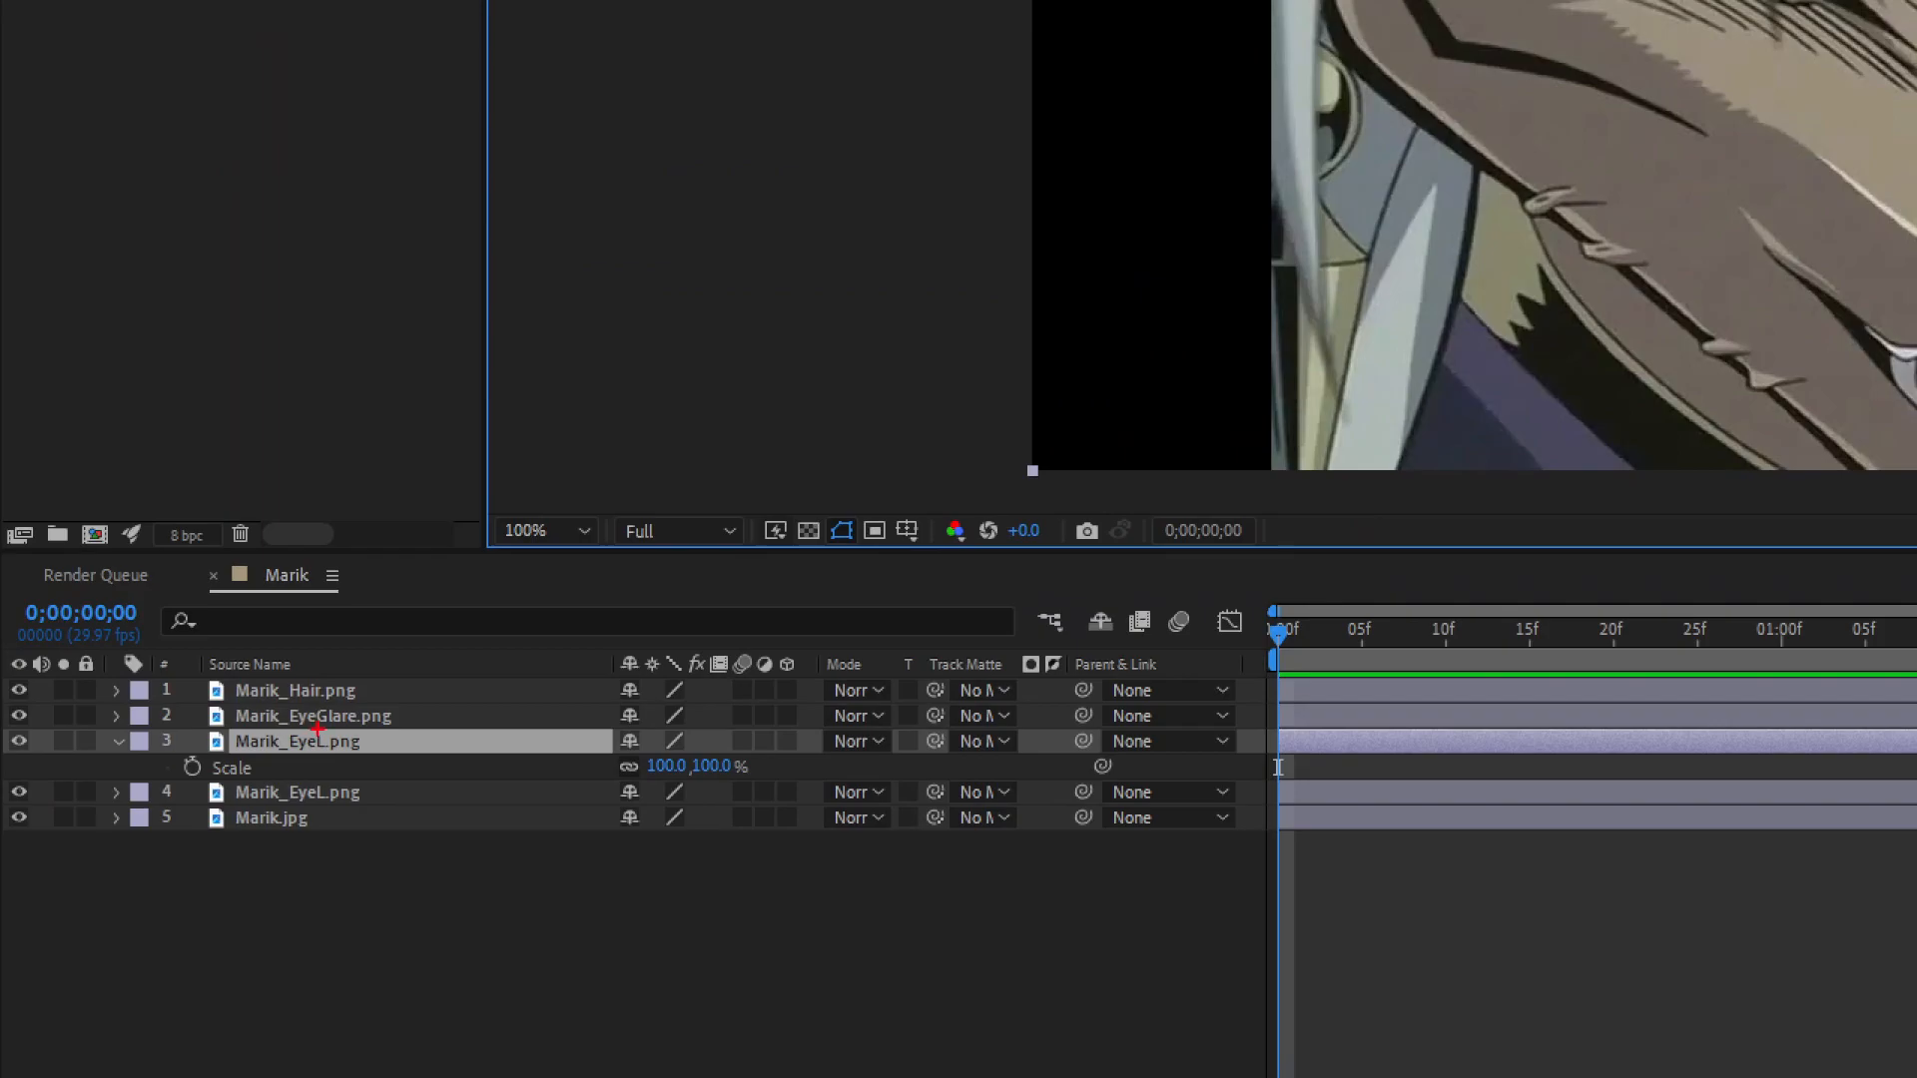
mouse_move(316, 728)
left_mouse_down()
mouse_move(248, 838)
mouse_move(320, 717)
left_mouse_up()
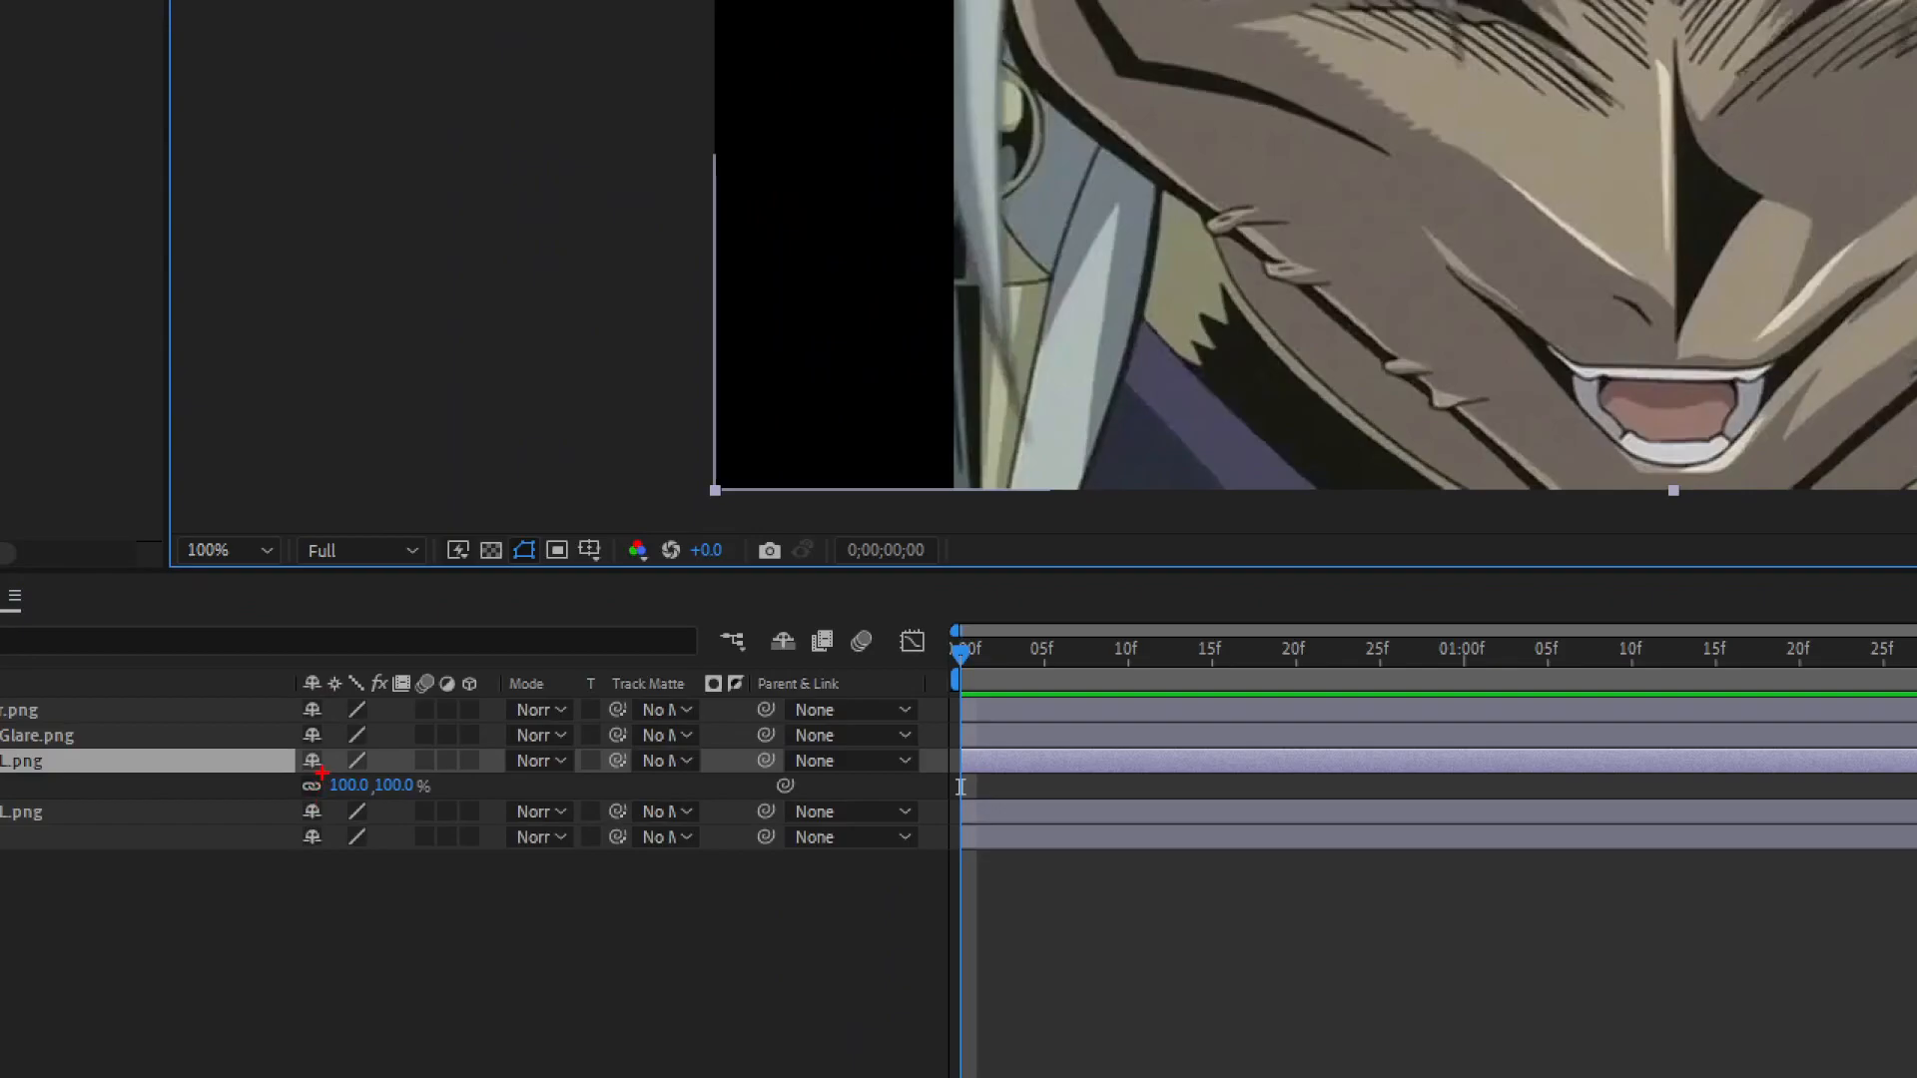
mouse_move(321, 771)
left_mouse_down()
mouse_move(282, 799)
mouse_move(317, 779)
left_mouse_up()
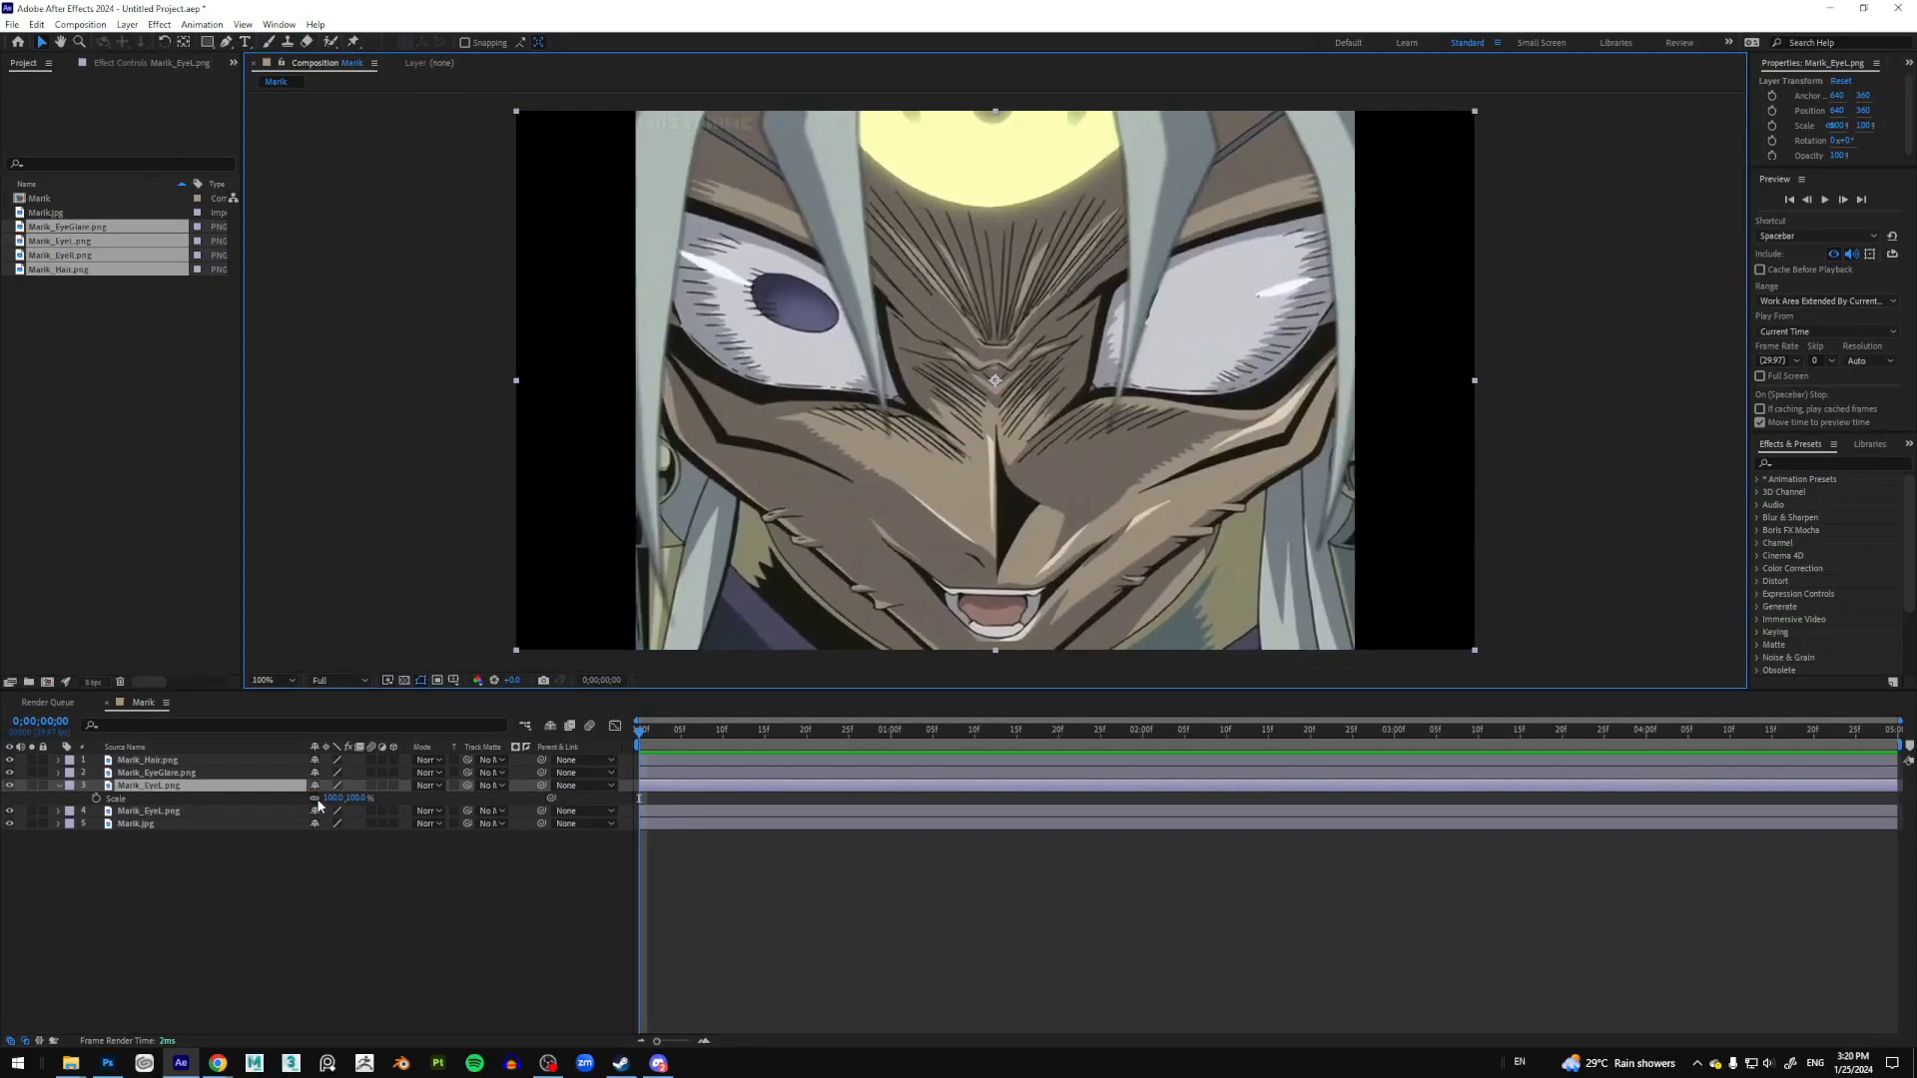
left_click_drag(336, 797, 333, 802)
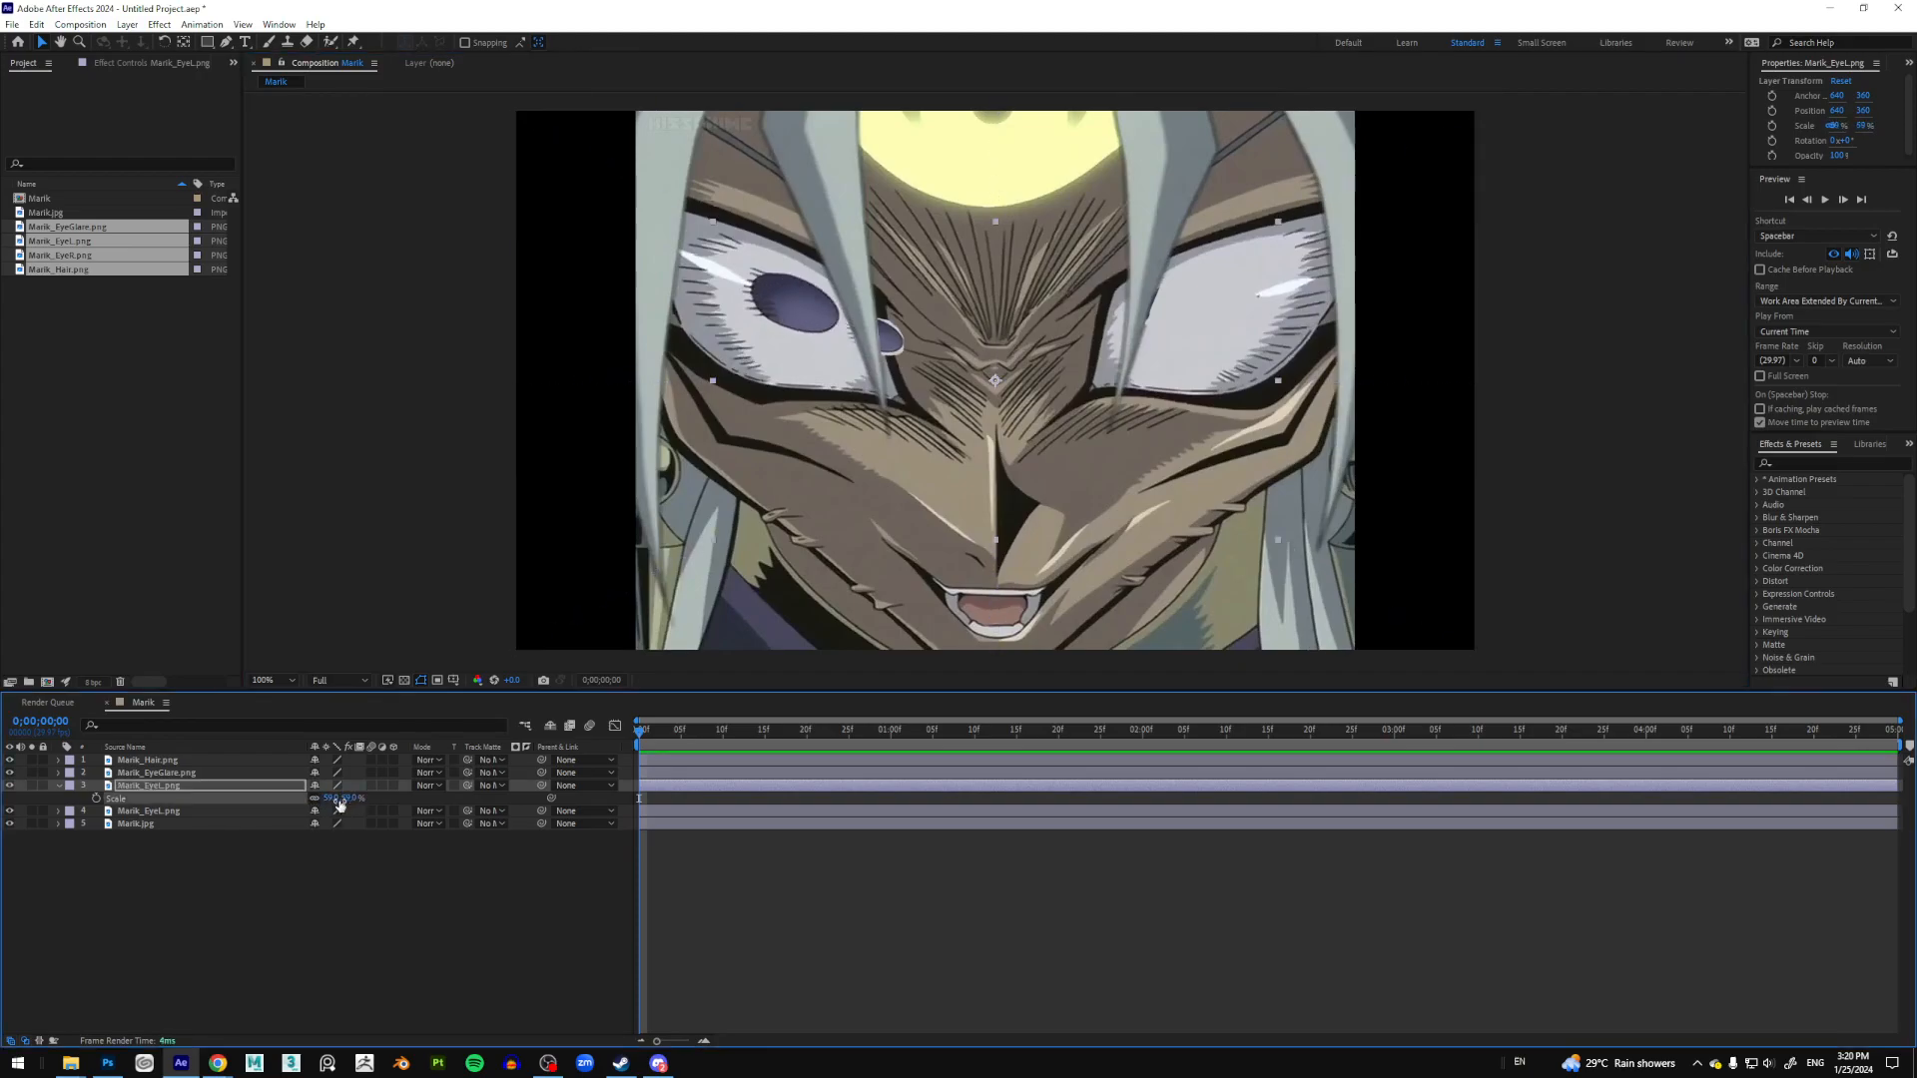
key("ctrl+z")
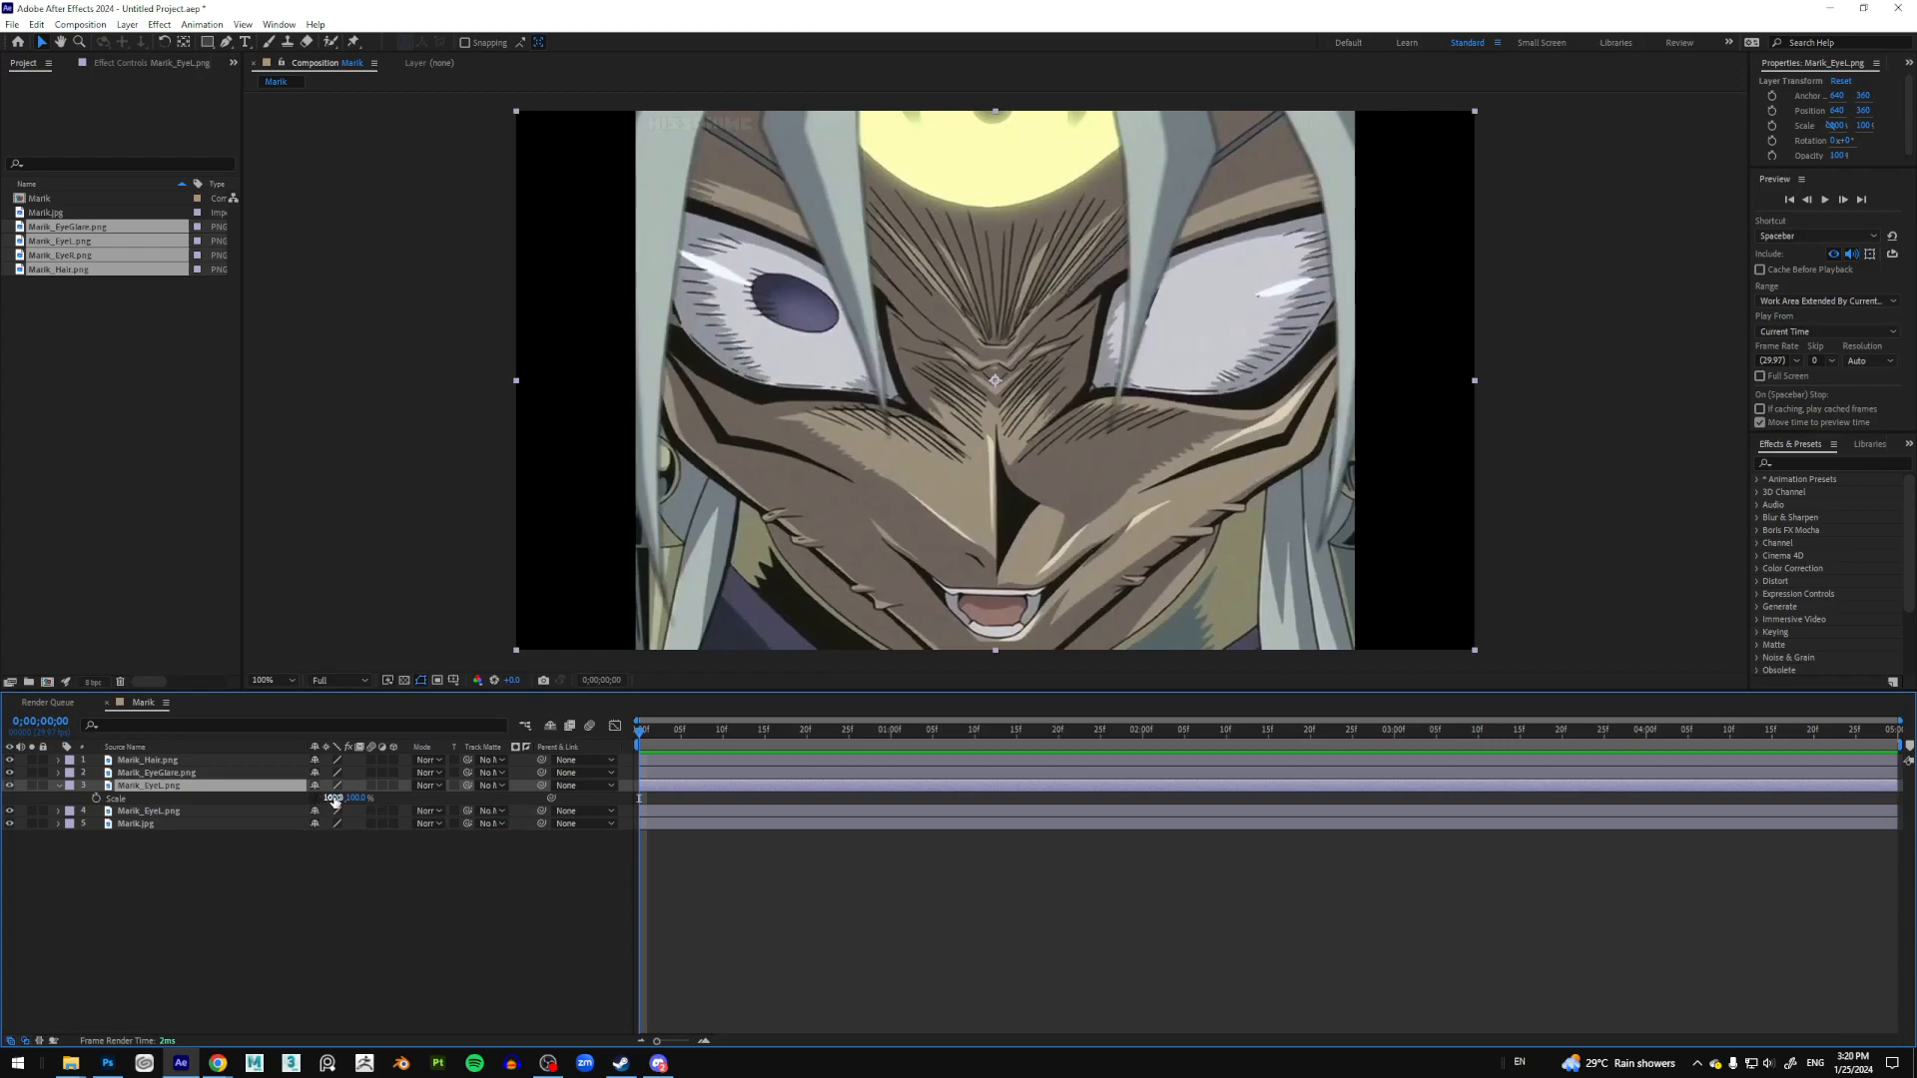
left_click(331, 798)
type("10")
key("Return")
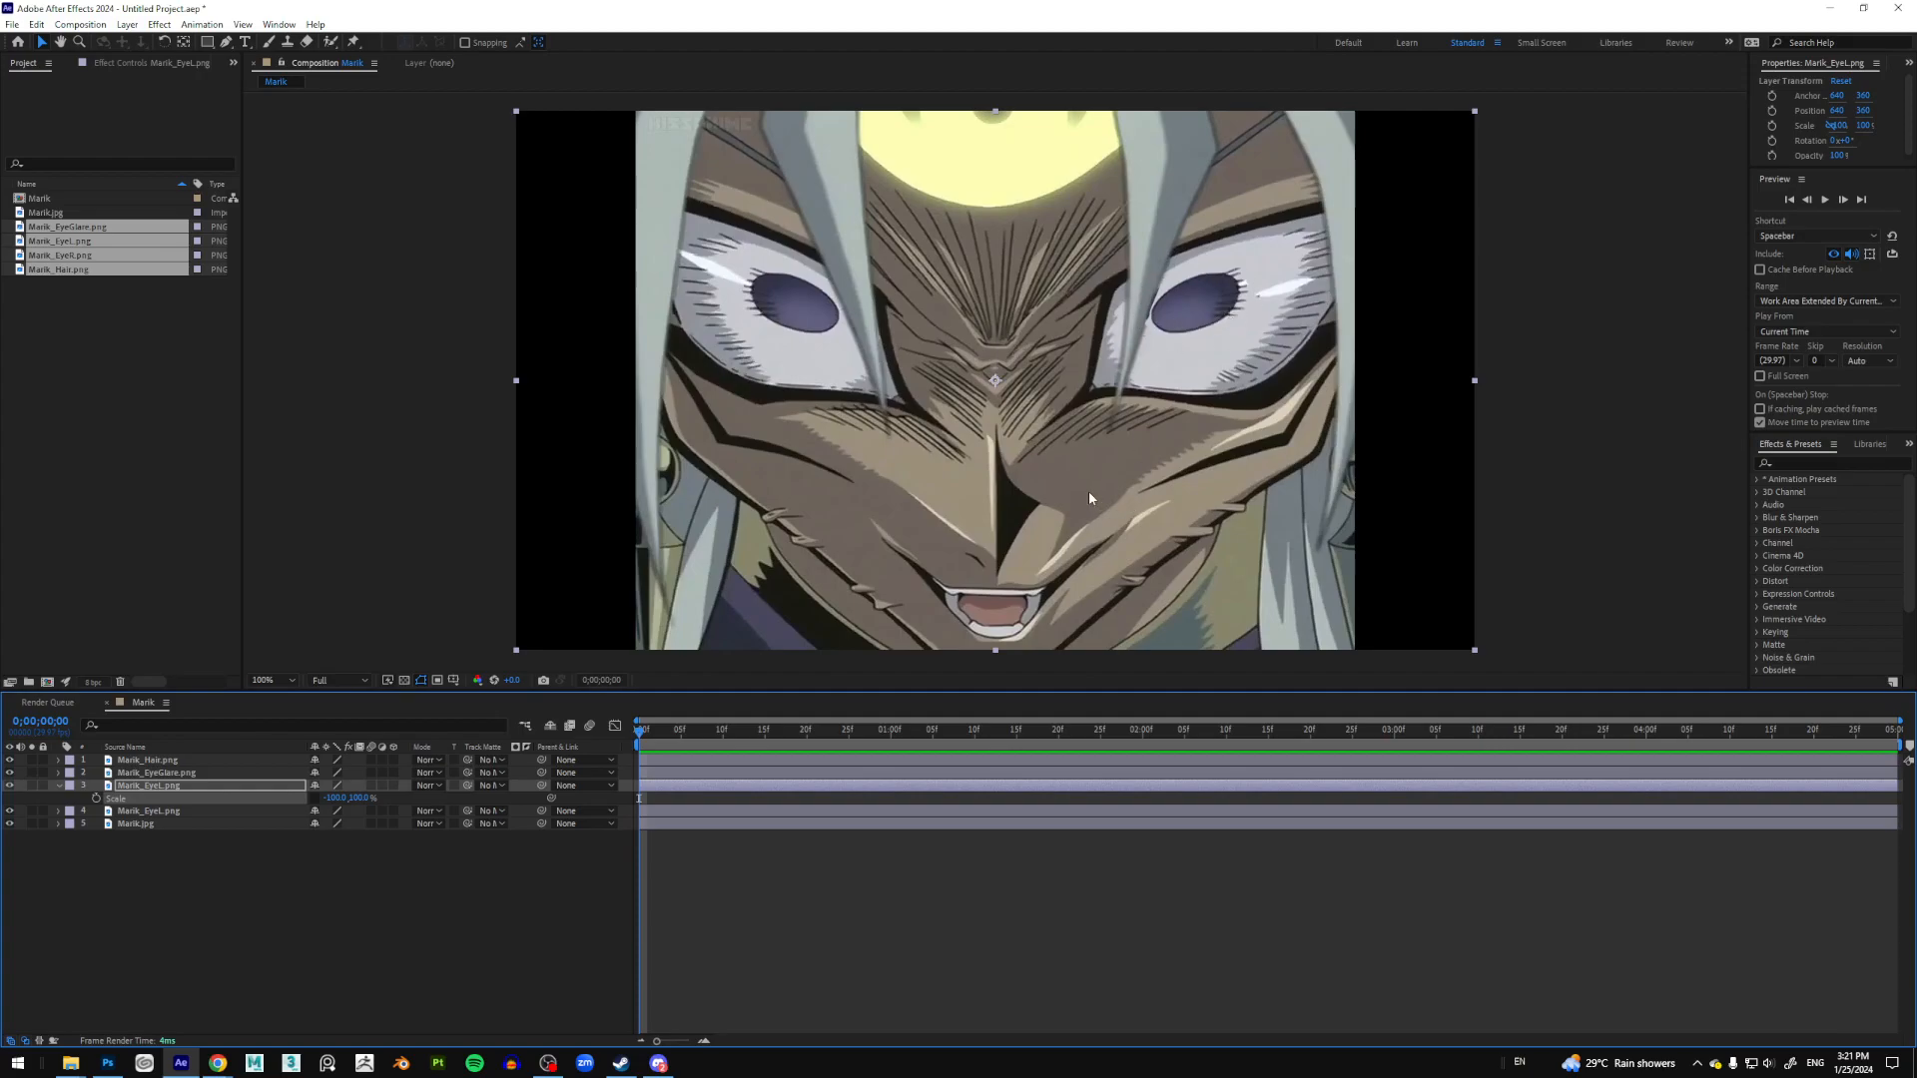
left_click(252, 960)
key("comma")
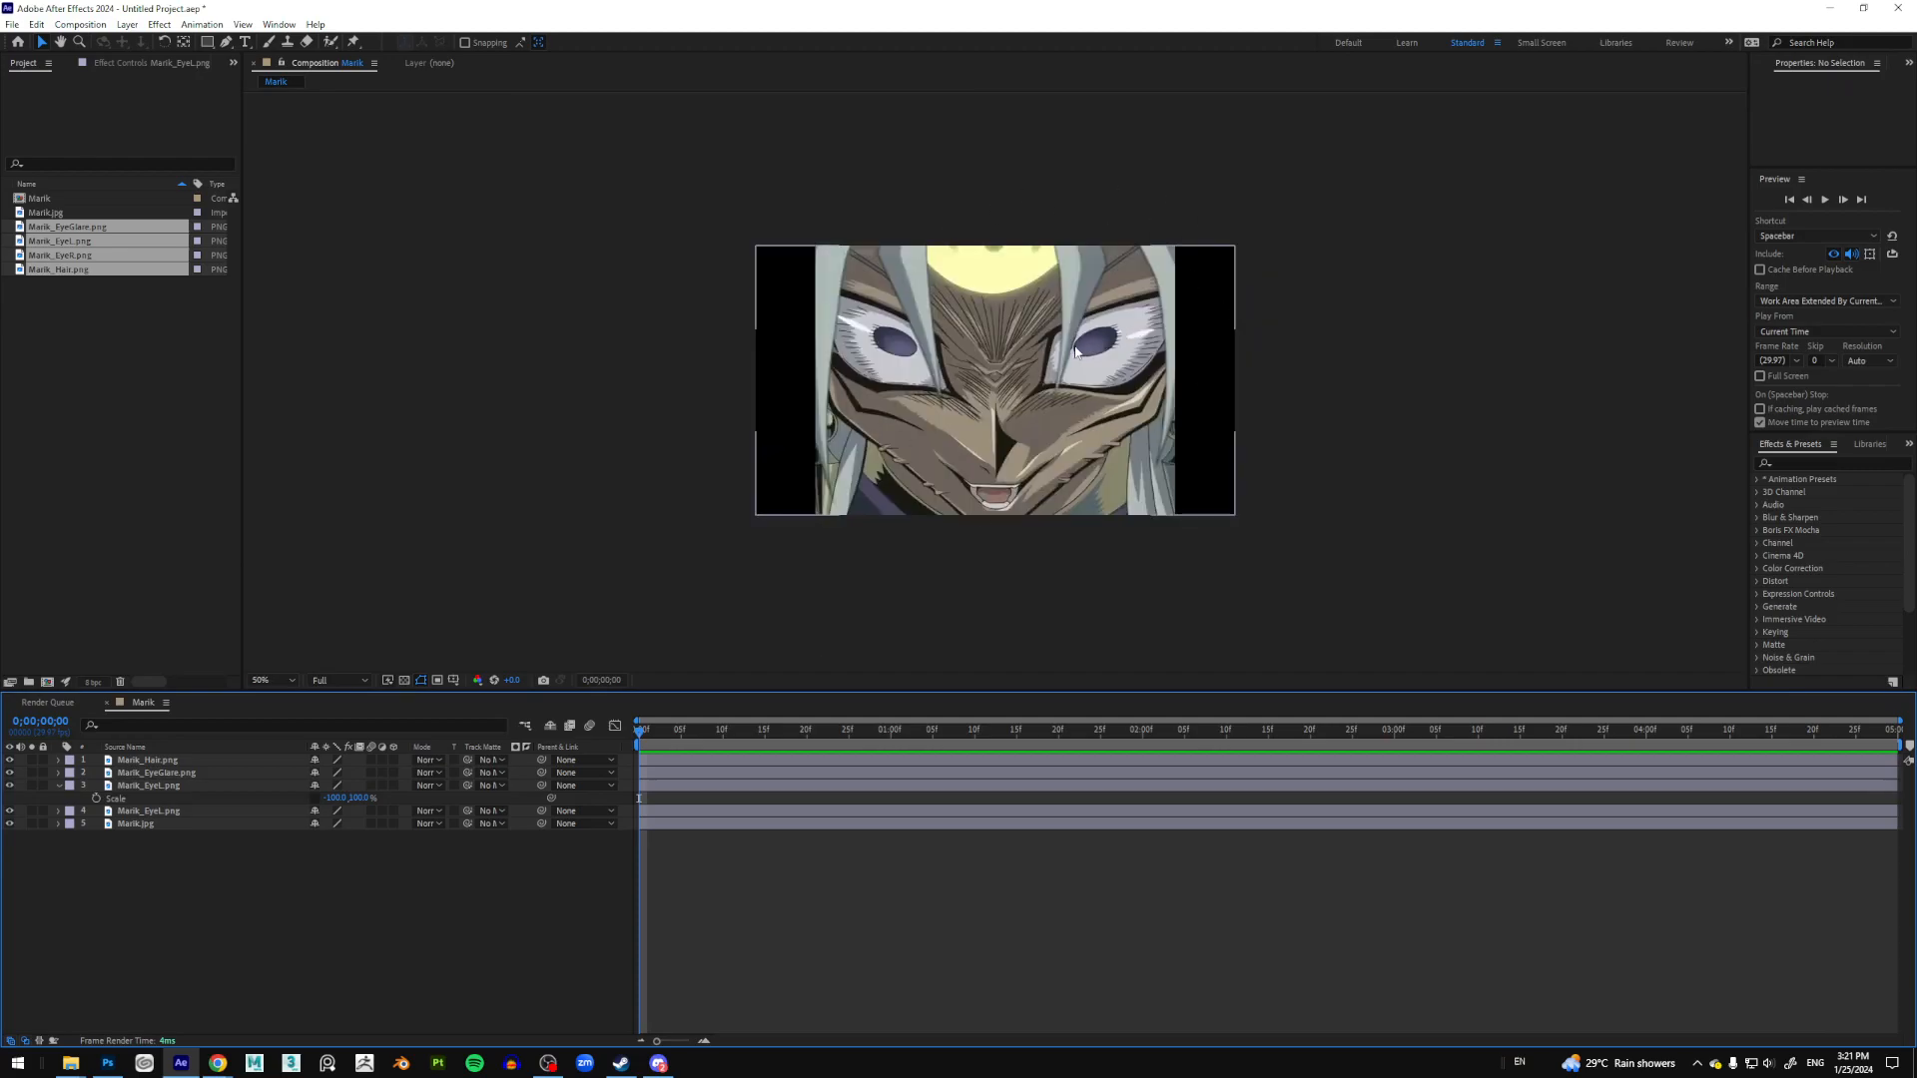
key("period")
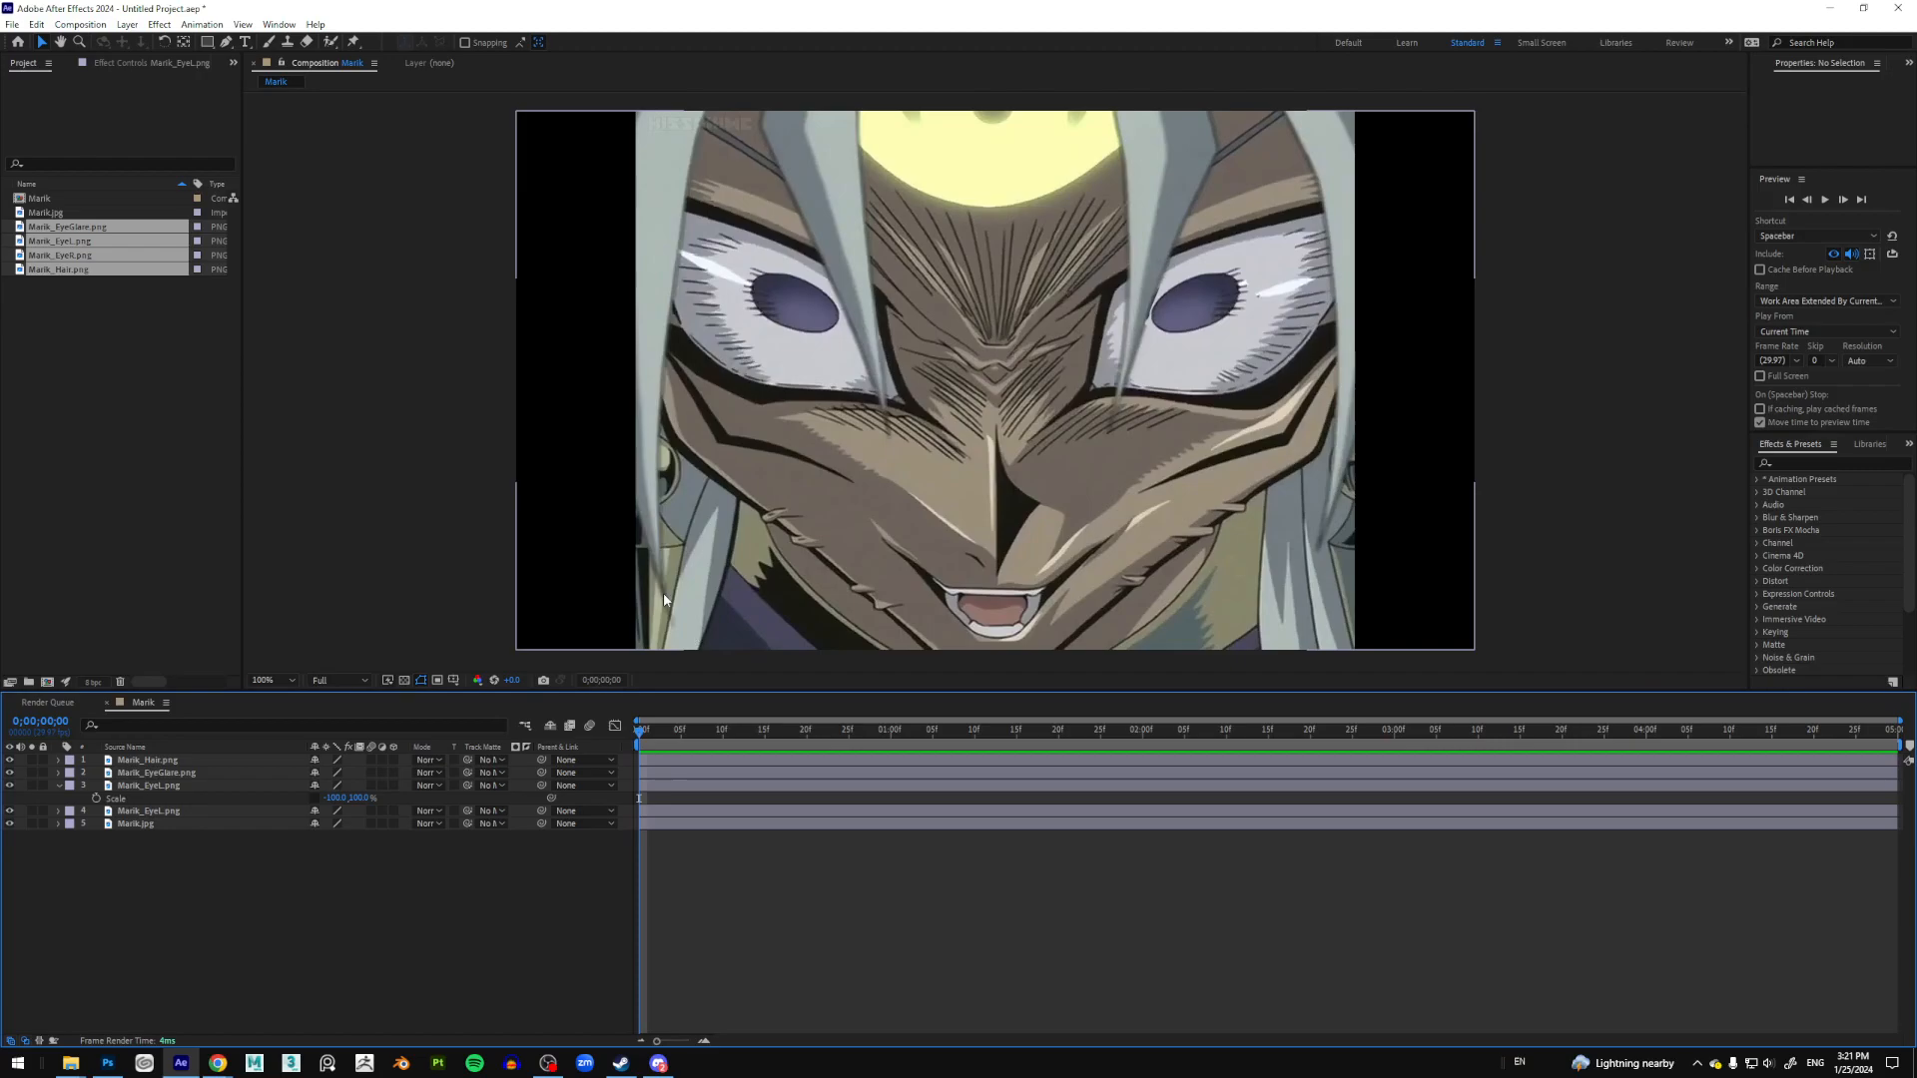
Step: Select the original Marik_EyeL.png layer (layer 4) and reveal only its Position property
left_click(58, 785)
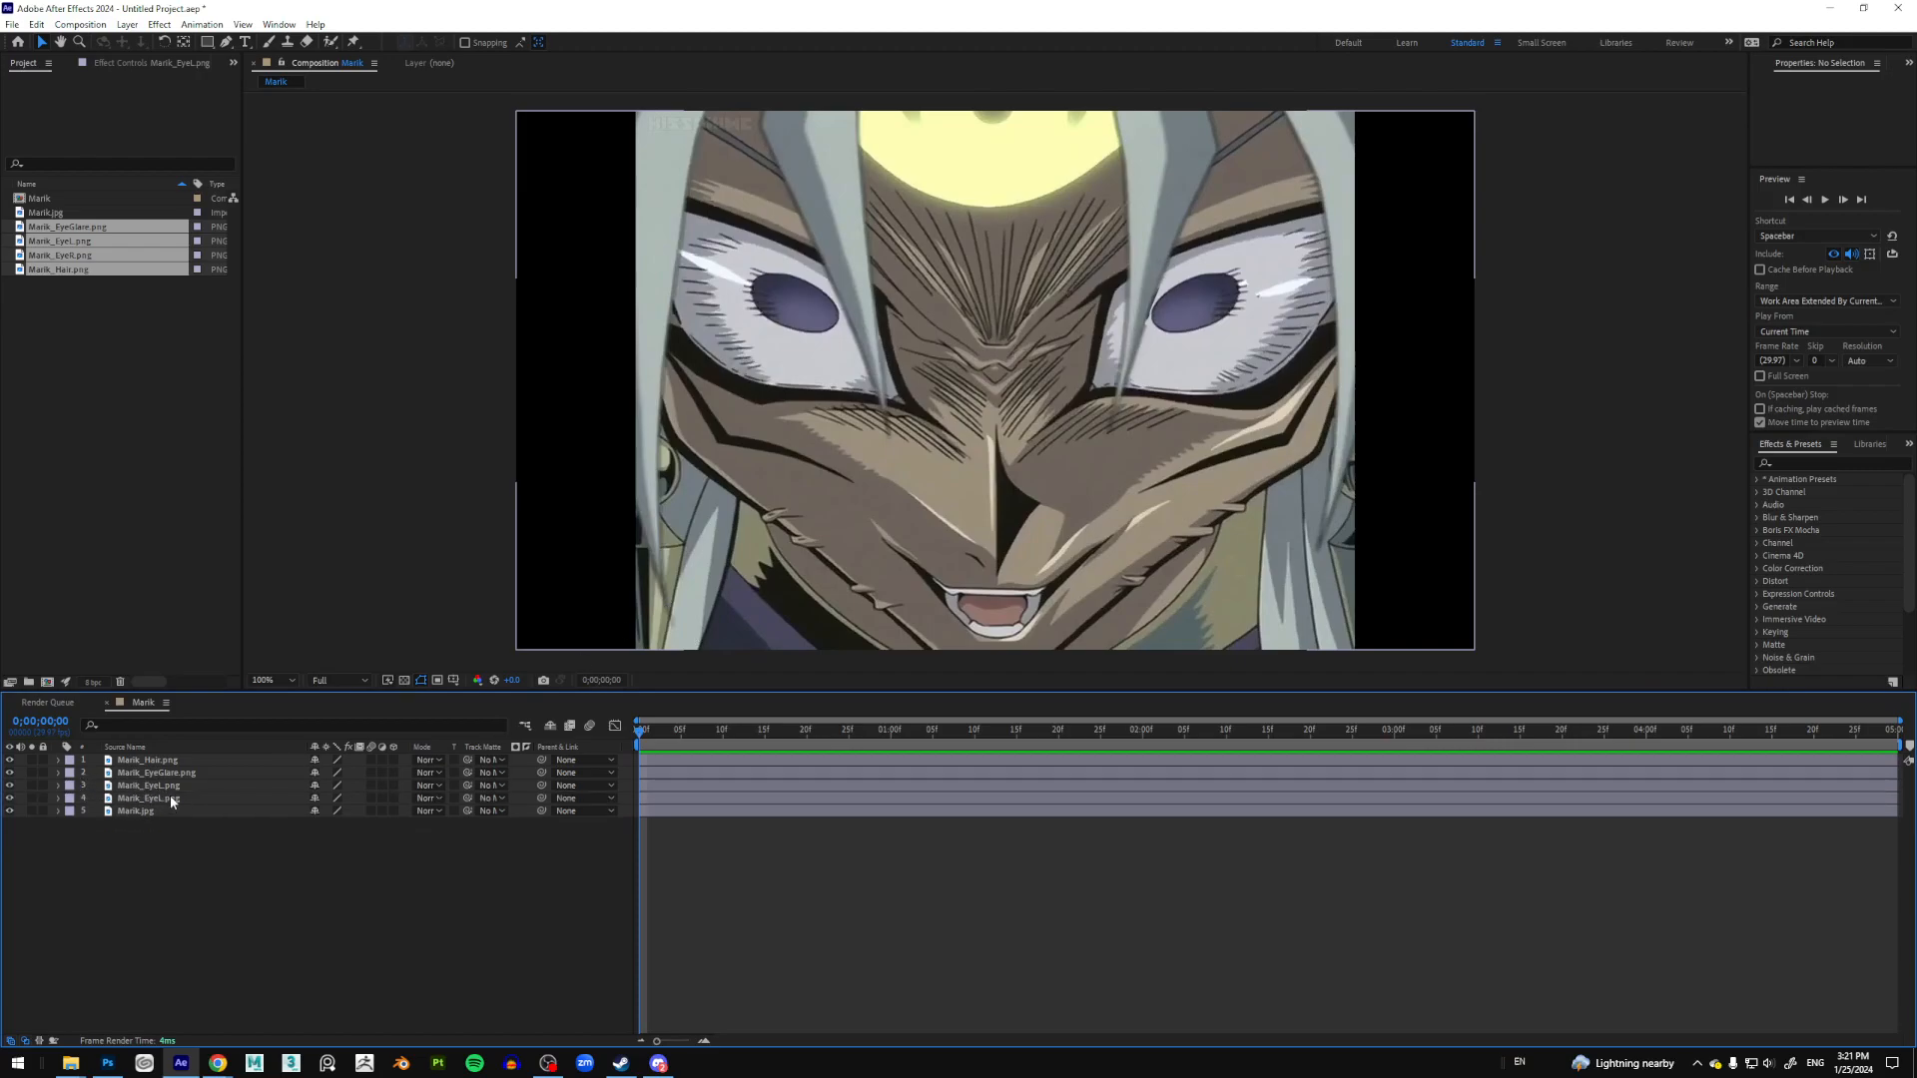
left_click(170, 796)
left_click_drag(842, 335, 792, 327)
key("ctrl+z")
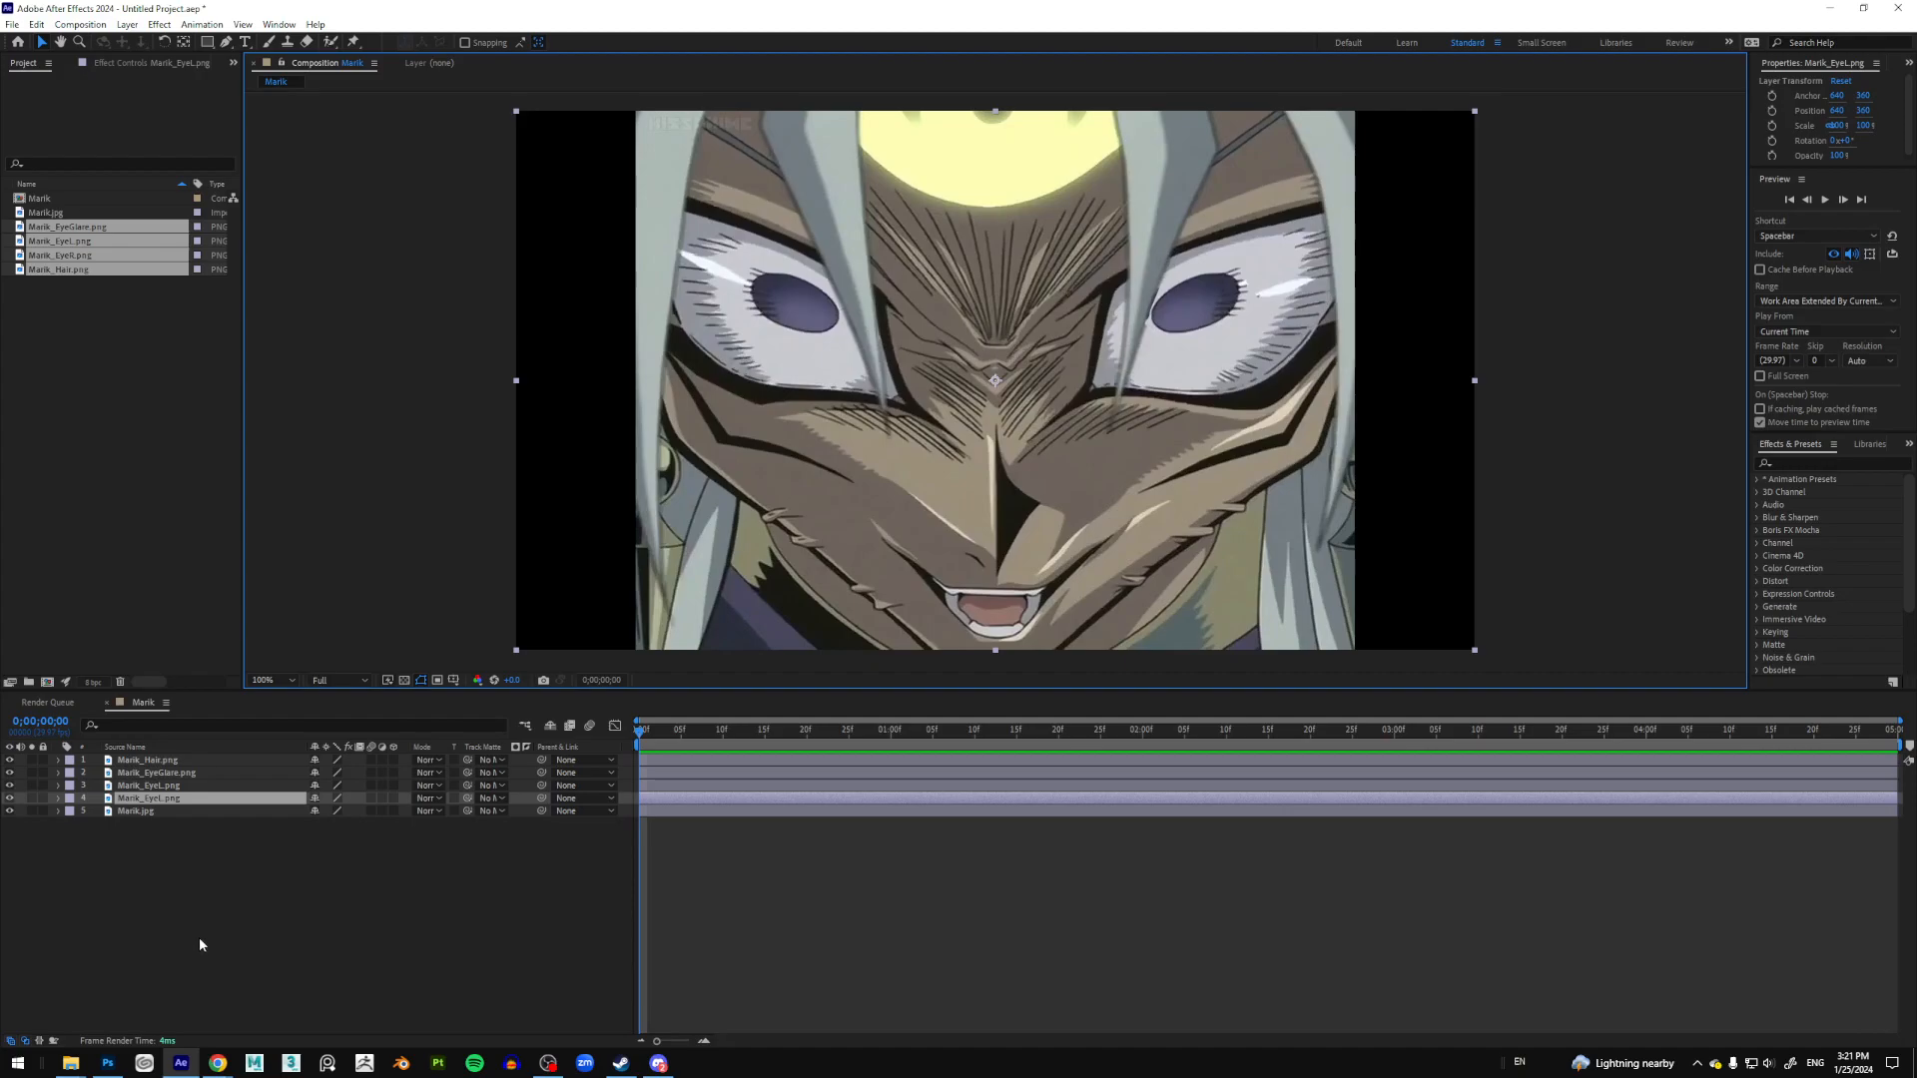
key("p")
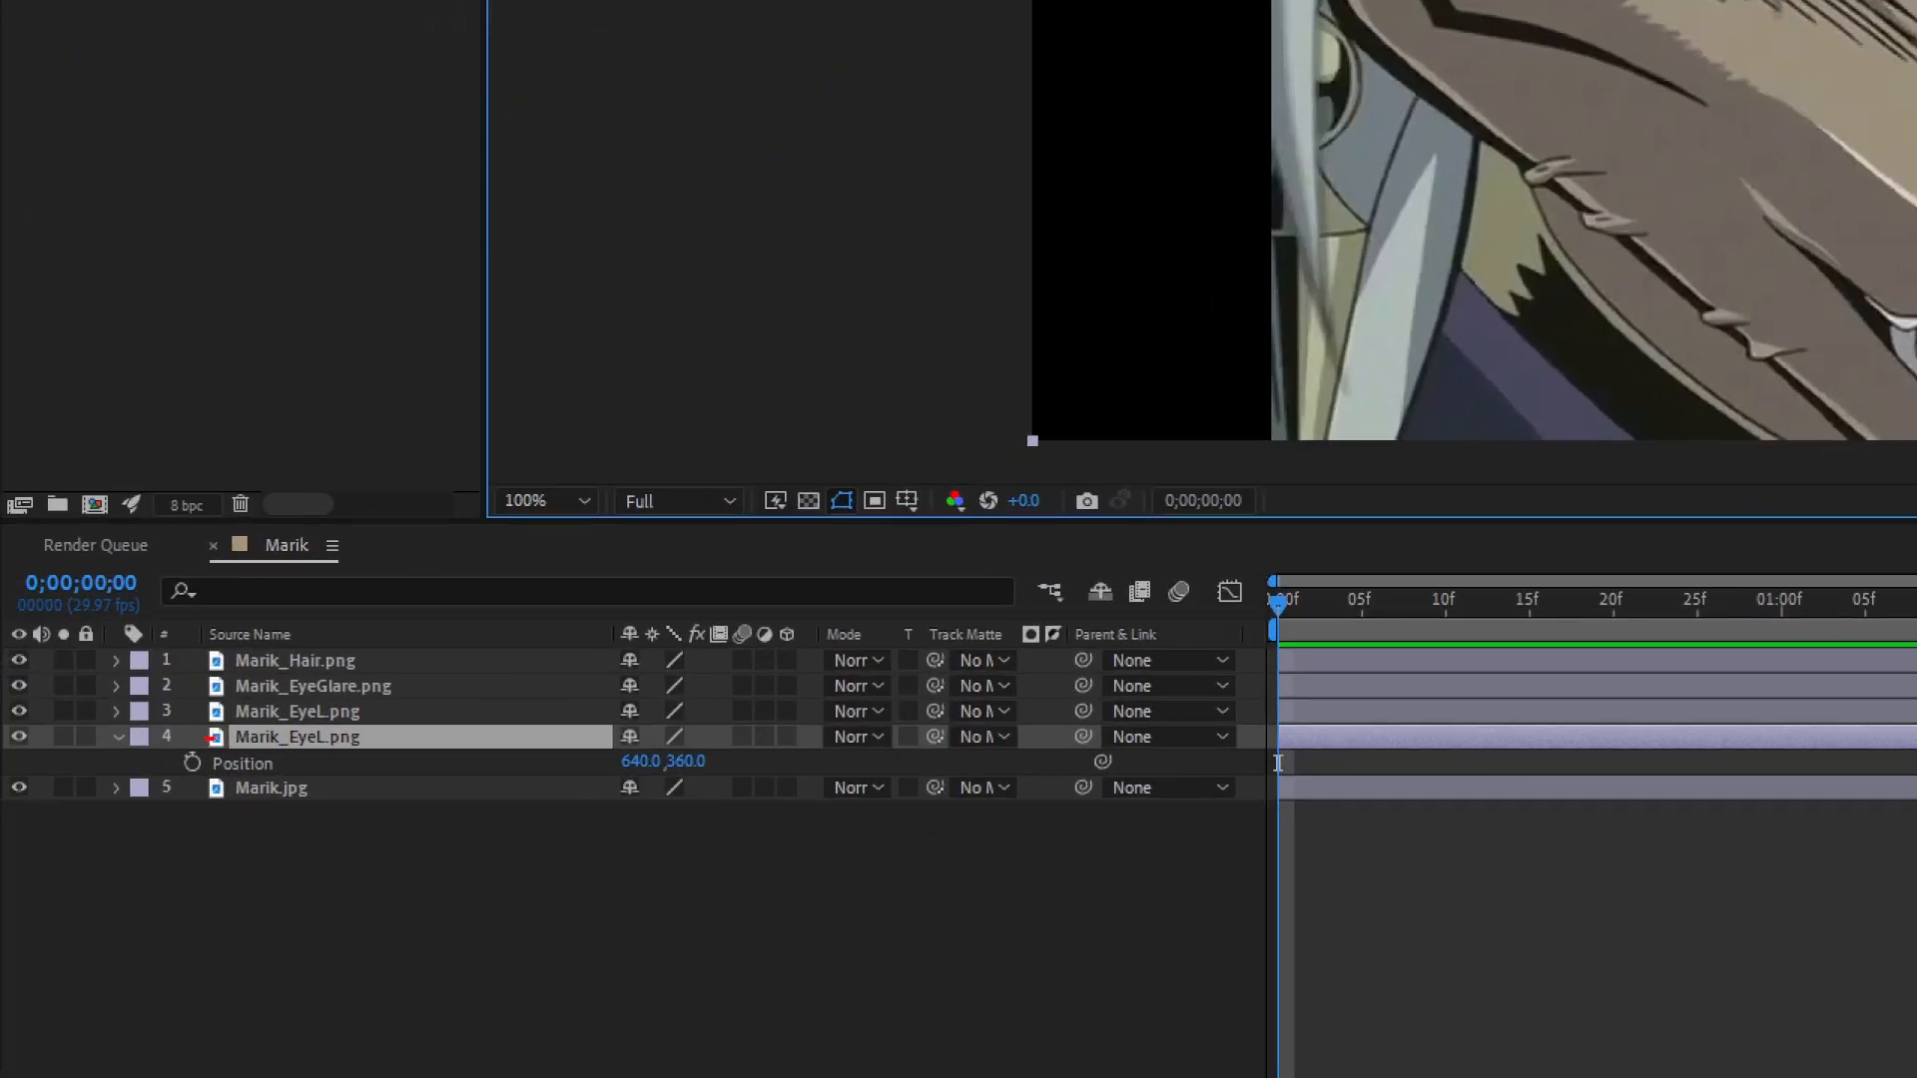
mouse_move(207, 739)
left_mouse_down()
mouse_move(158, 773)
mouse_move(204, 793)
mouse_move(232, 755)
left_mouse_up()
mouse_move(232, 878)
left_mouse_down()
mouse_move(207, 795)
mouse_move(199, 813)
mouse_move(237, 808)
left_mouse_up()
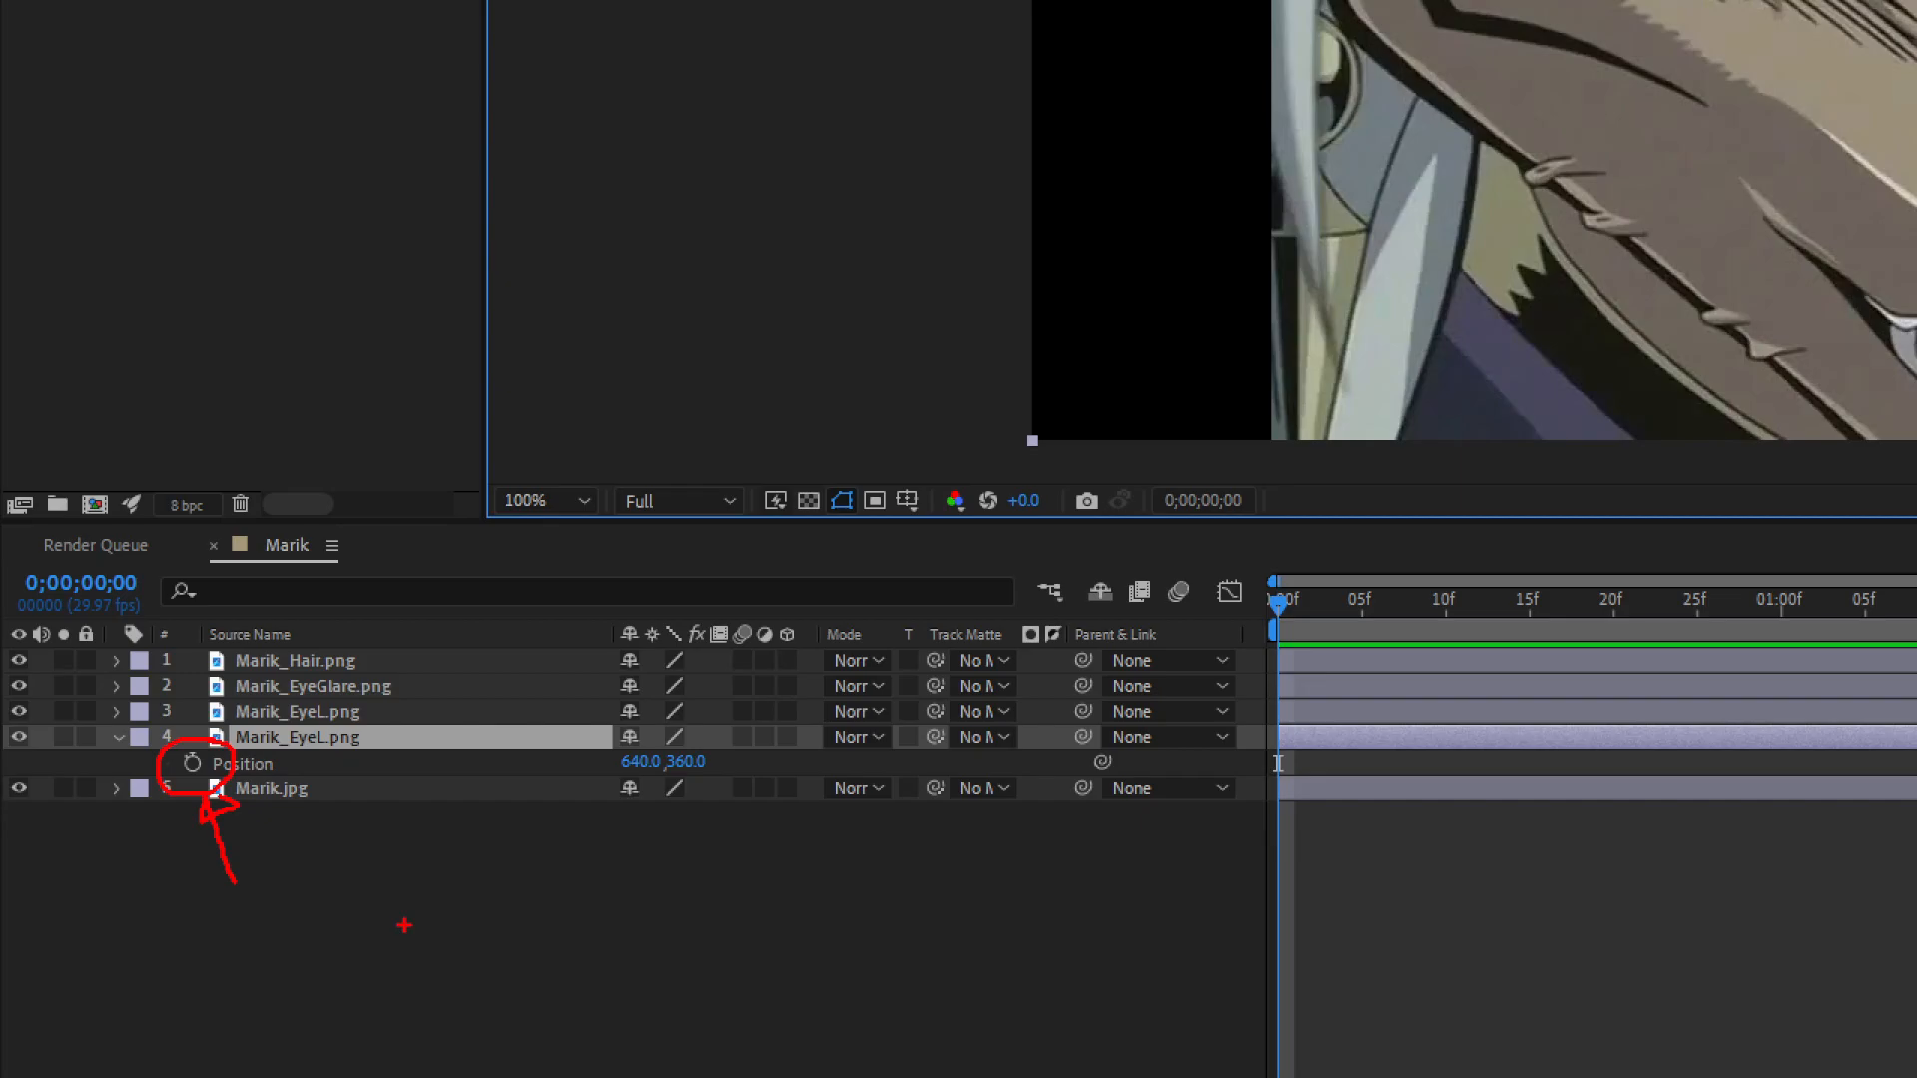
key("Escape")
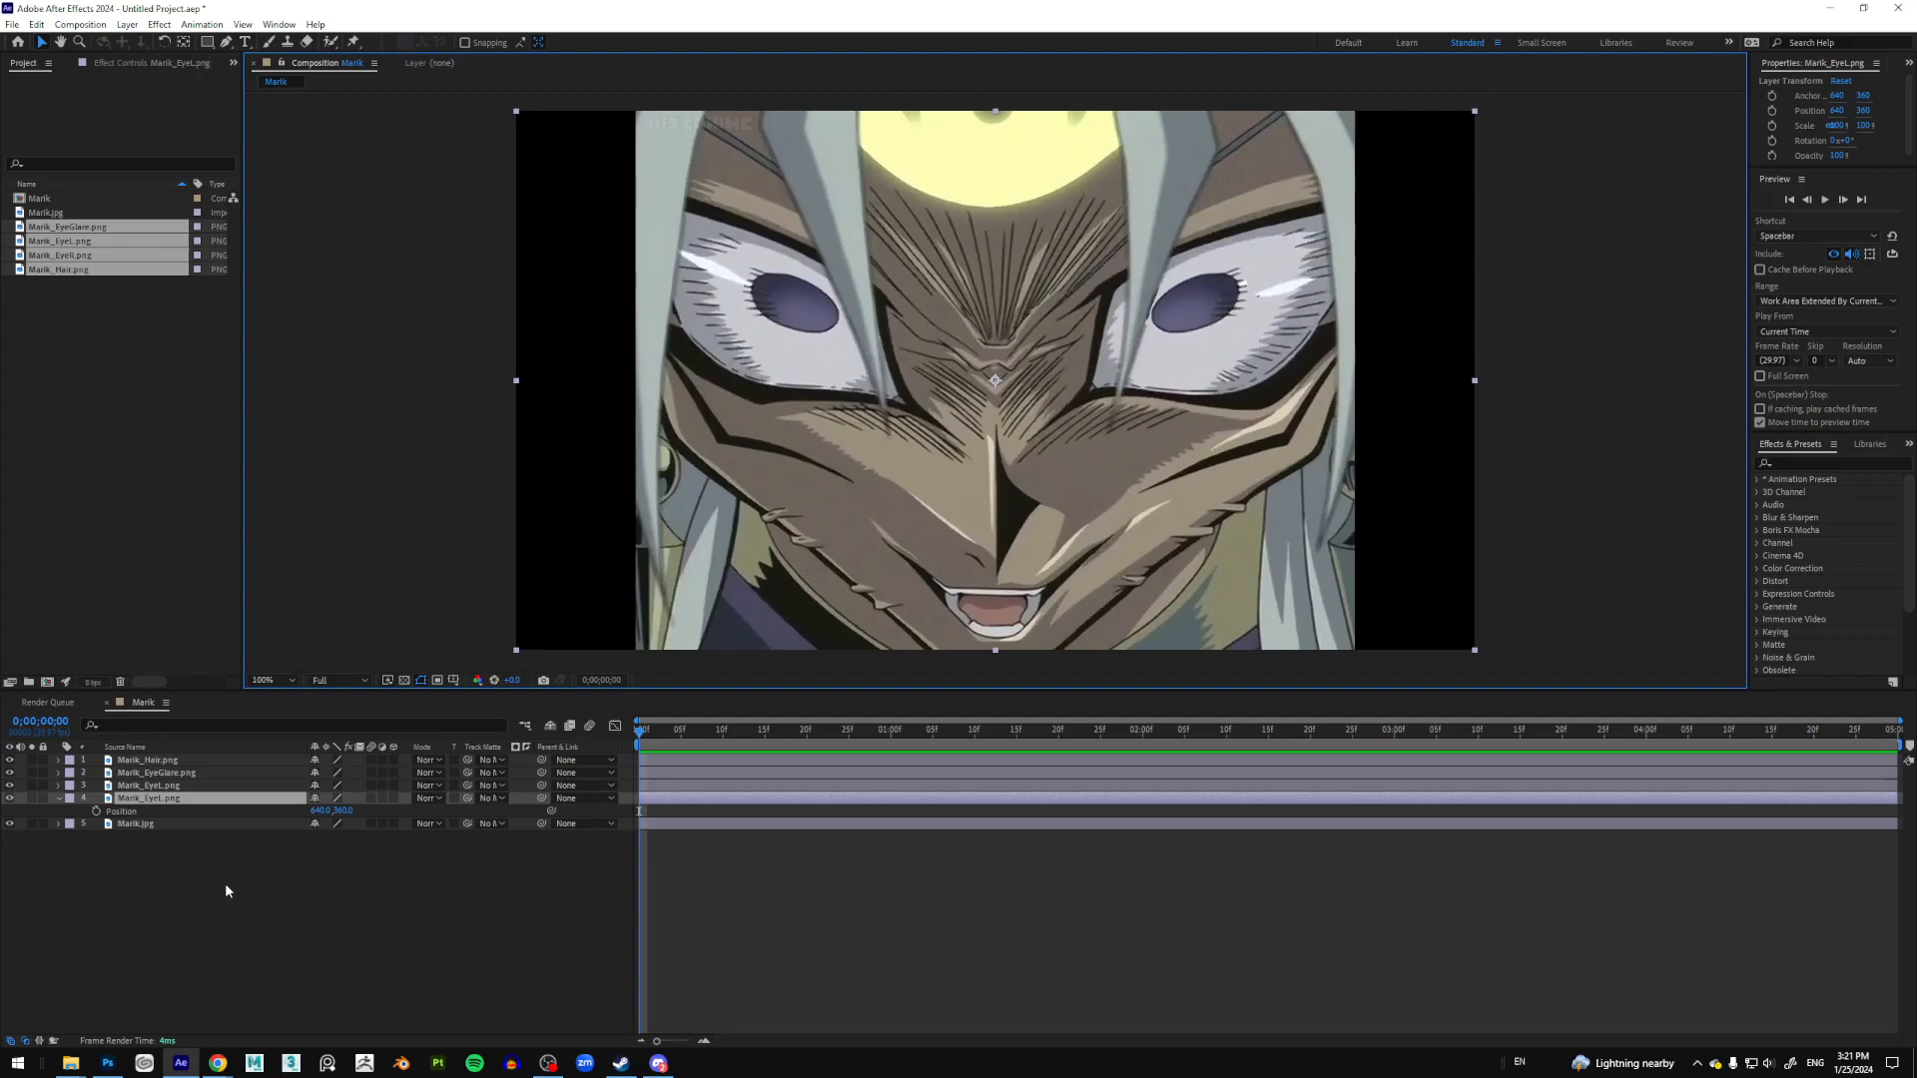
Step: Add a wiggle(10,20) expression to the left eye's Position
left_click(96, 812, "alt")
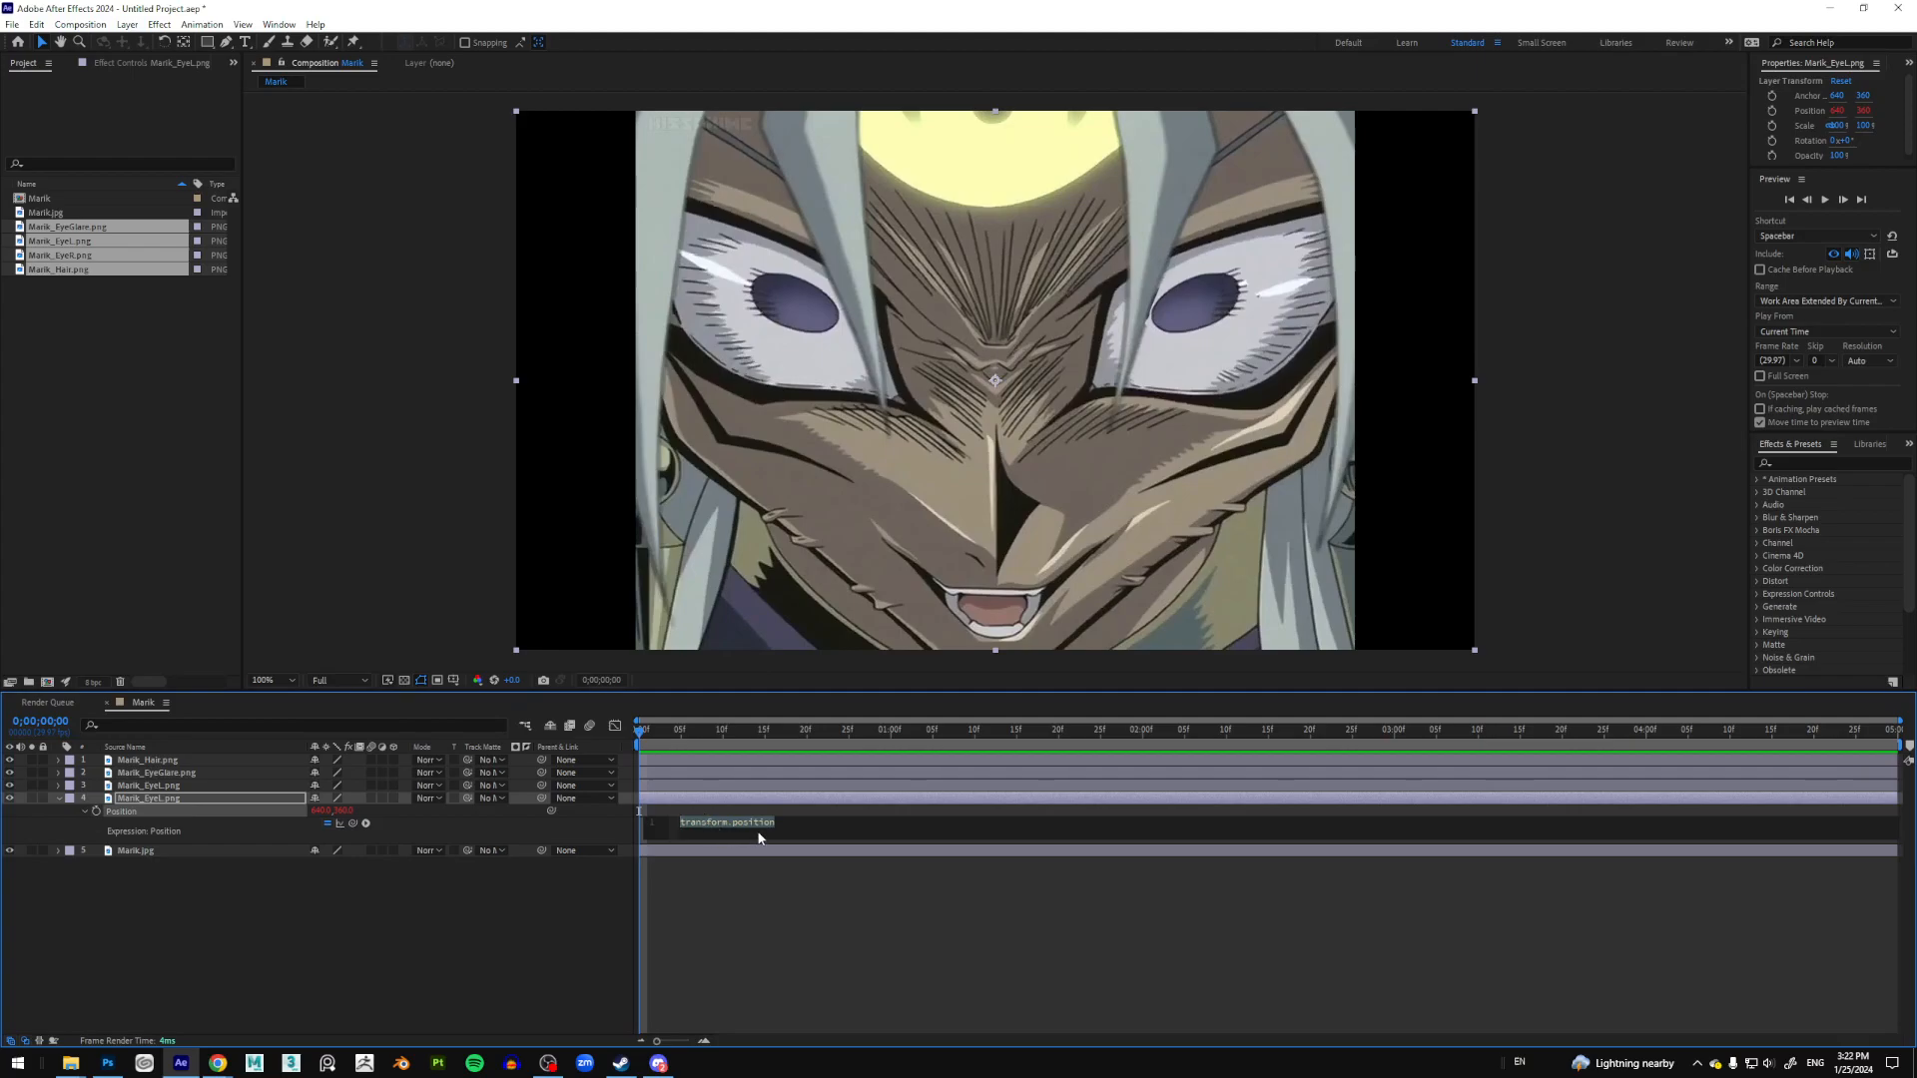
type("wiggle")
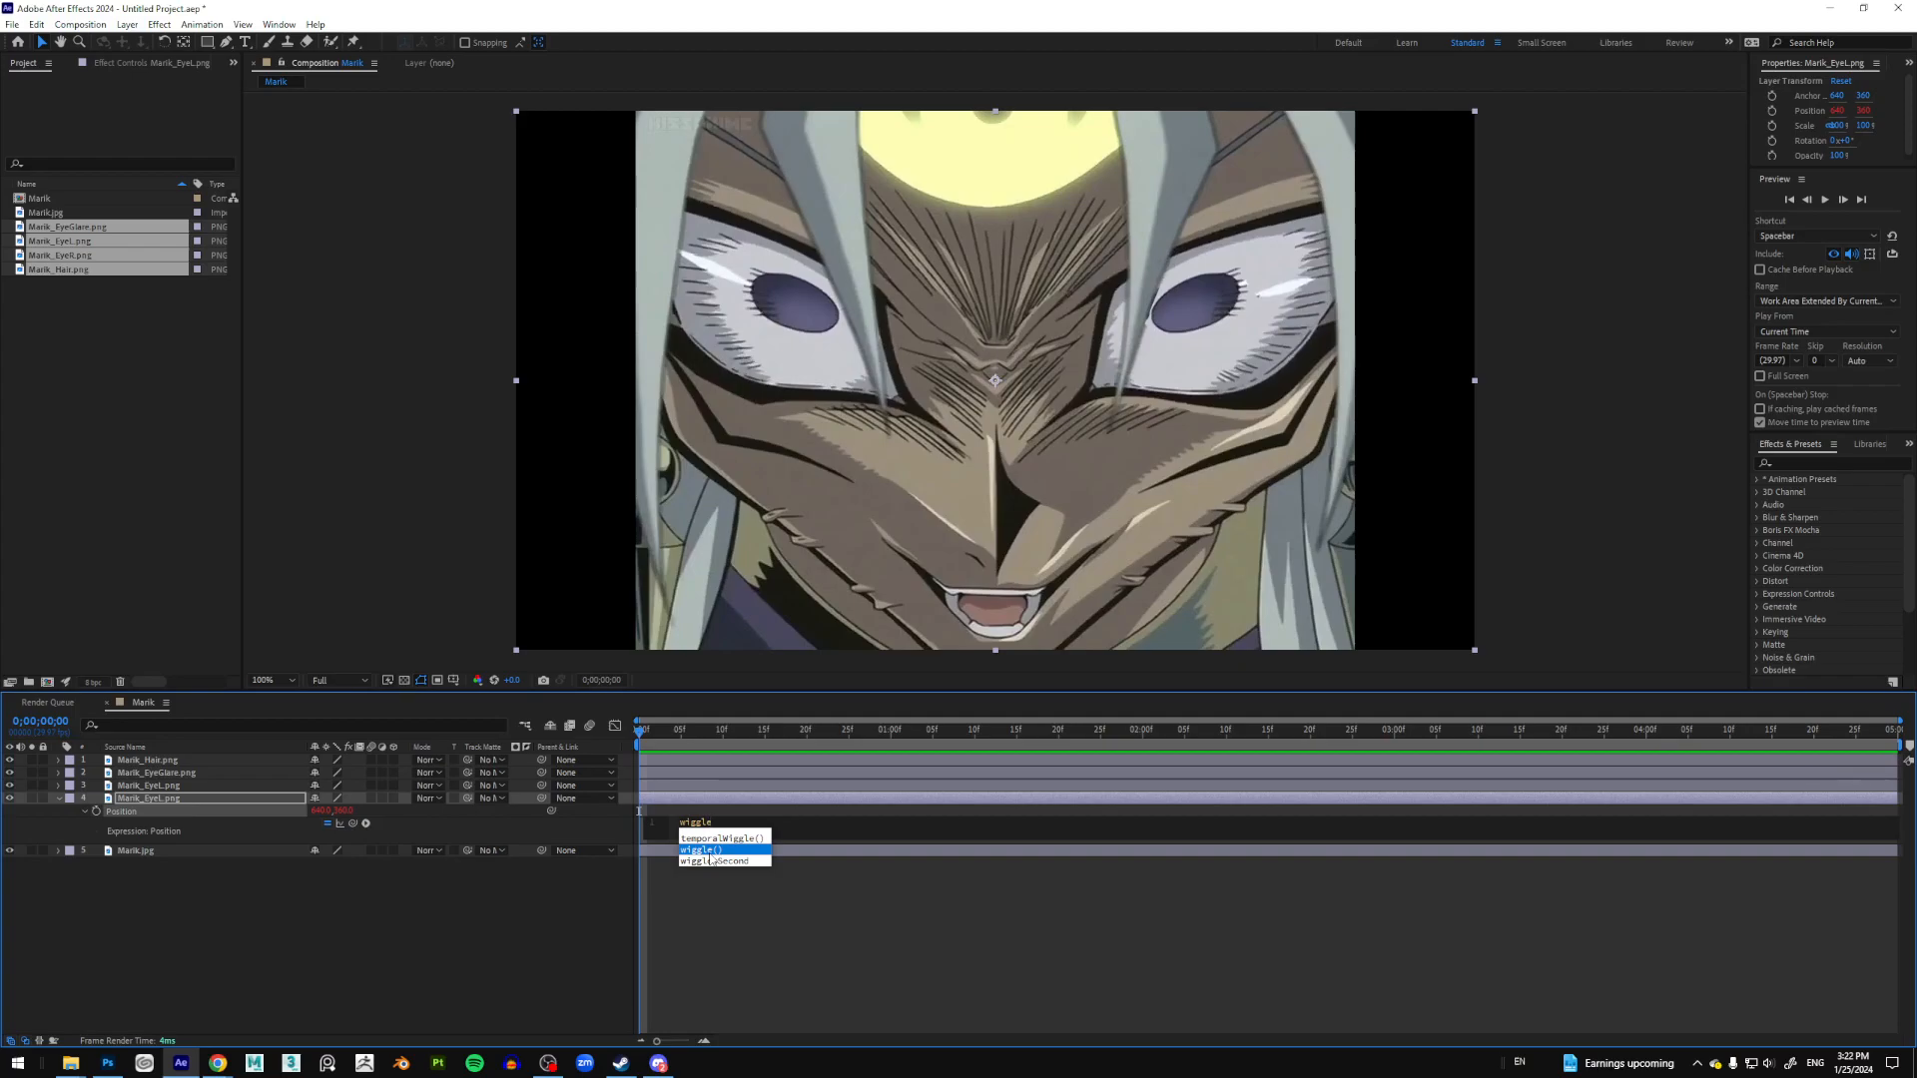
key("Return")
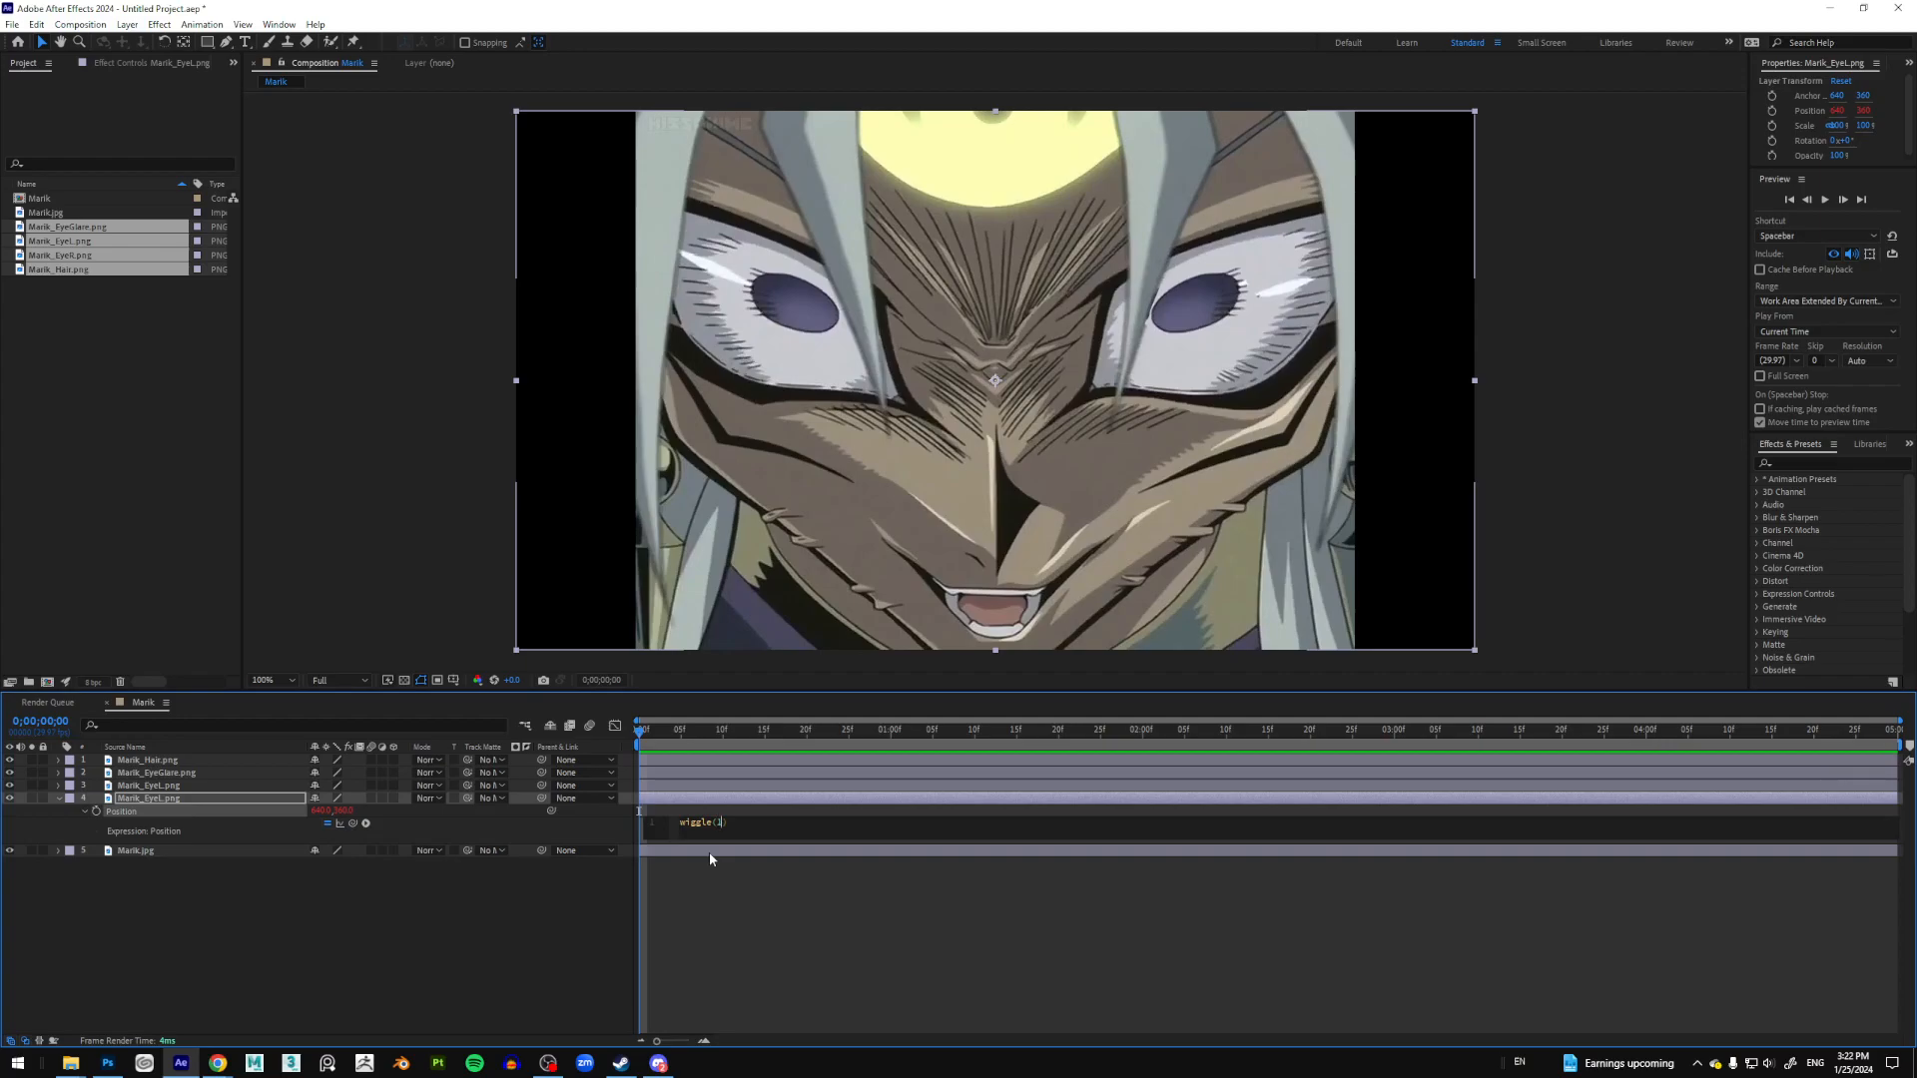
type(",20")
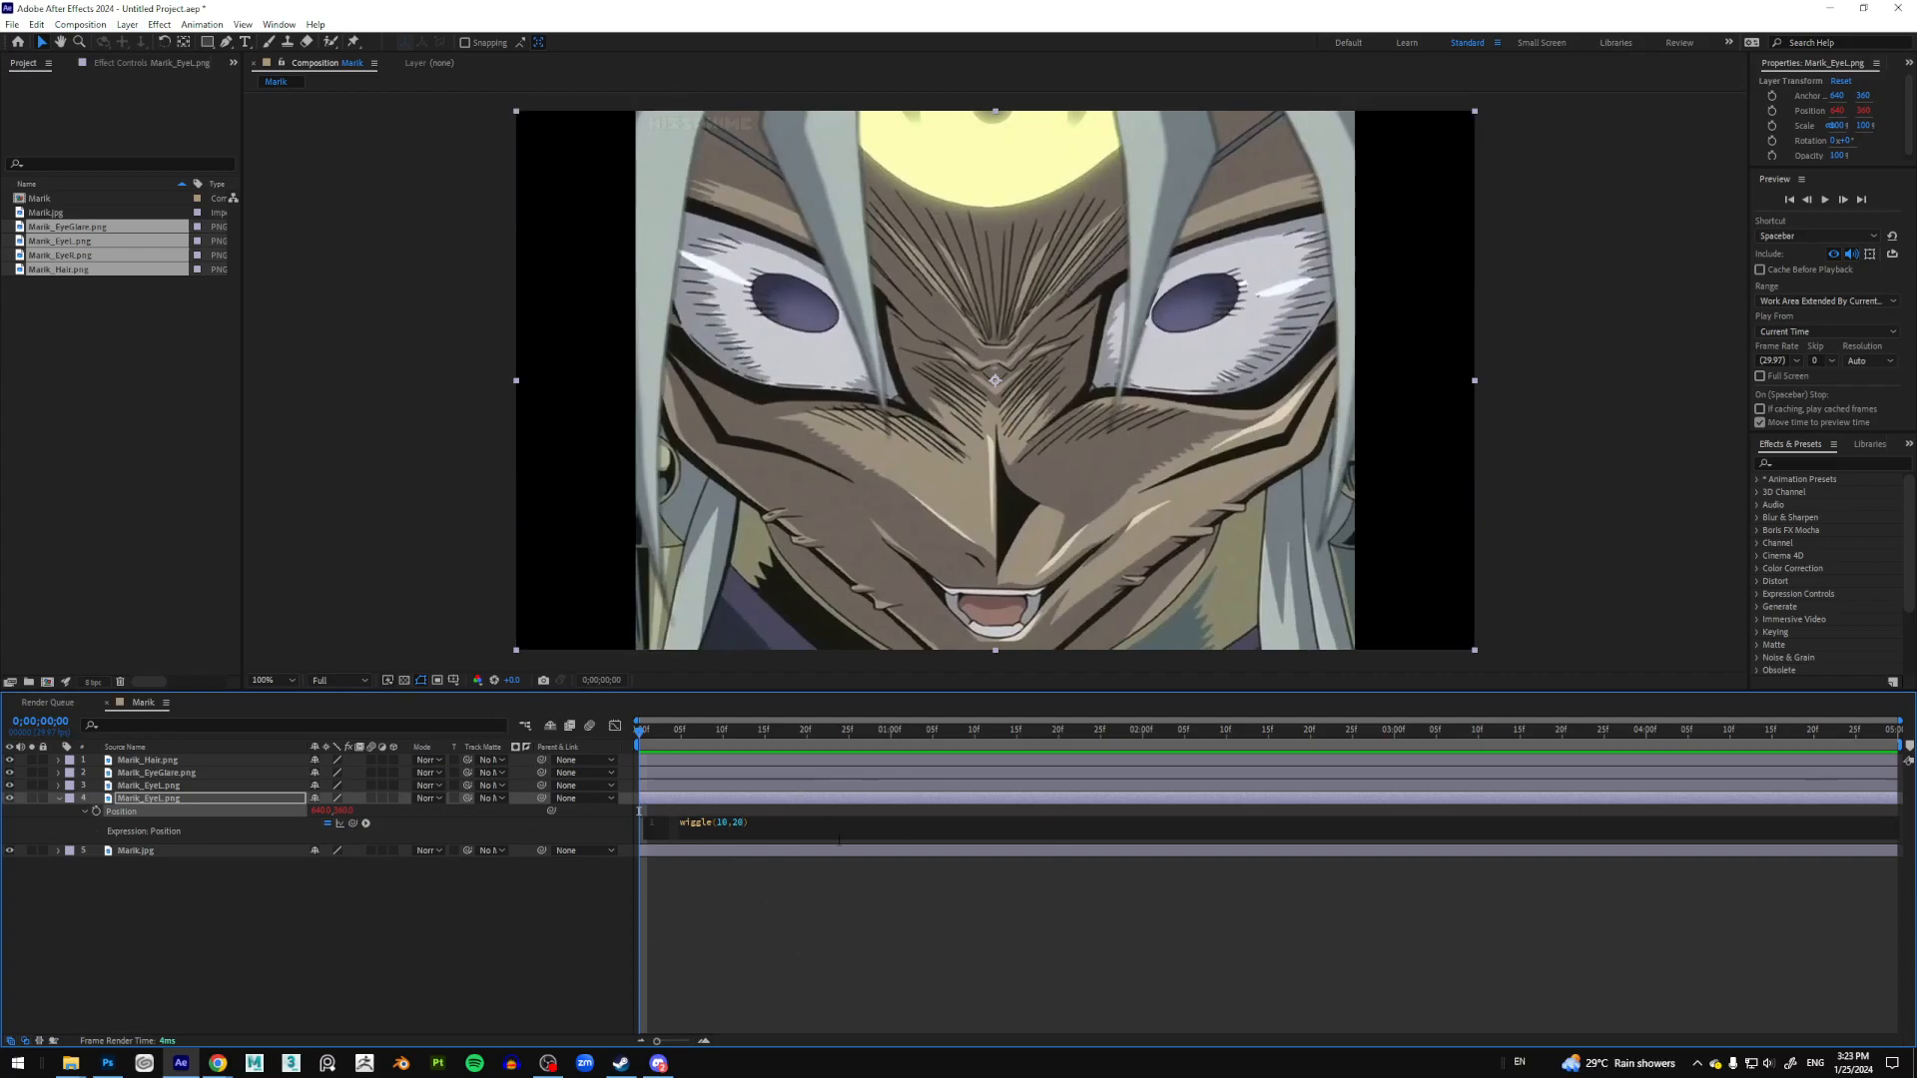
left_click(931, 920)
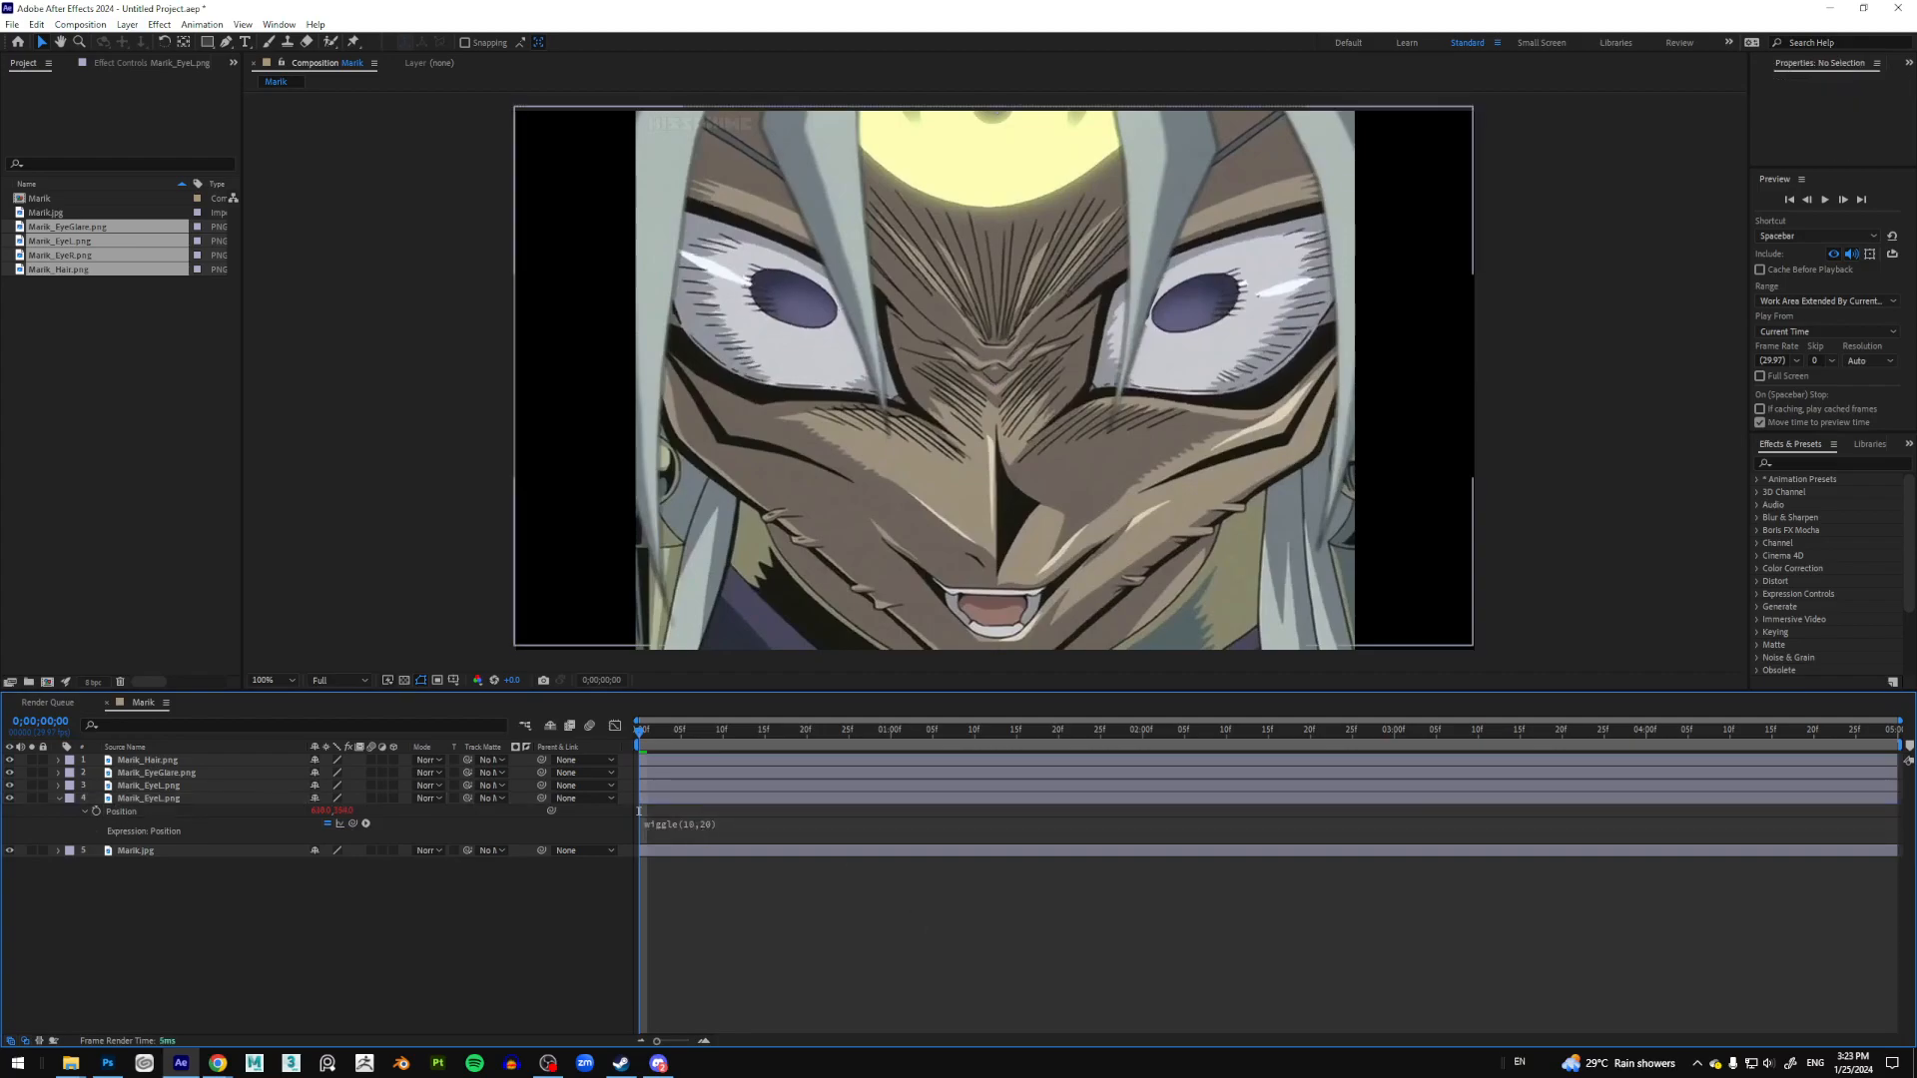
Step: Magnify and annotate the expression with ZoomIt, then preview the jittering eye
key("ctrl+1")
left_click(703, 828)
mouse_move(787, 825)
left_mouse_down()
mouse_move(679, 754)
mouse_move(820, 812)
left_mouse_up()
key("Escape")
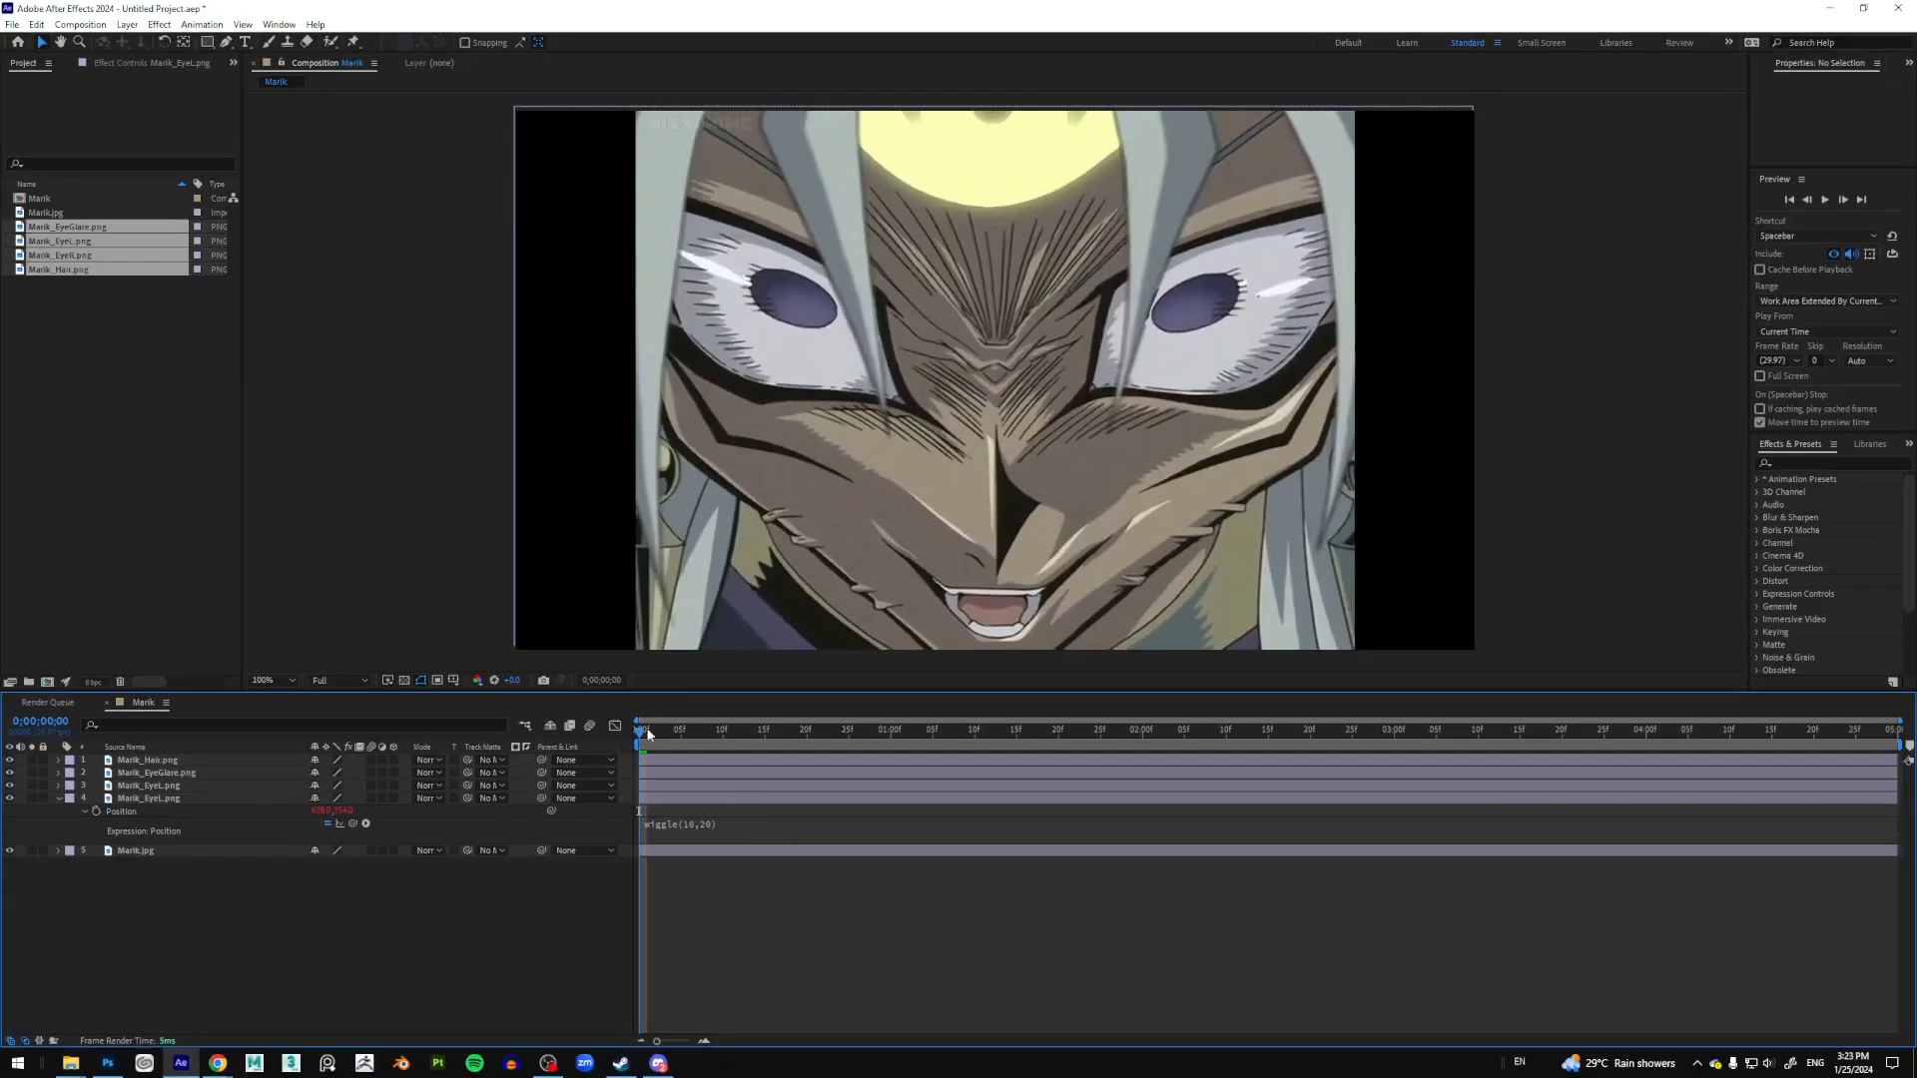
key("space")
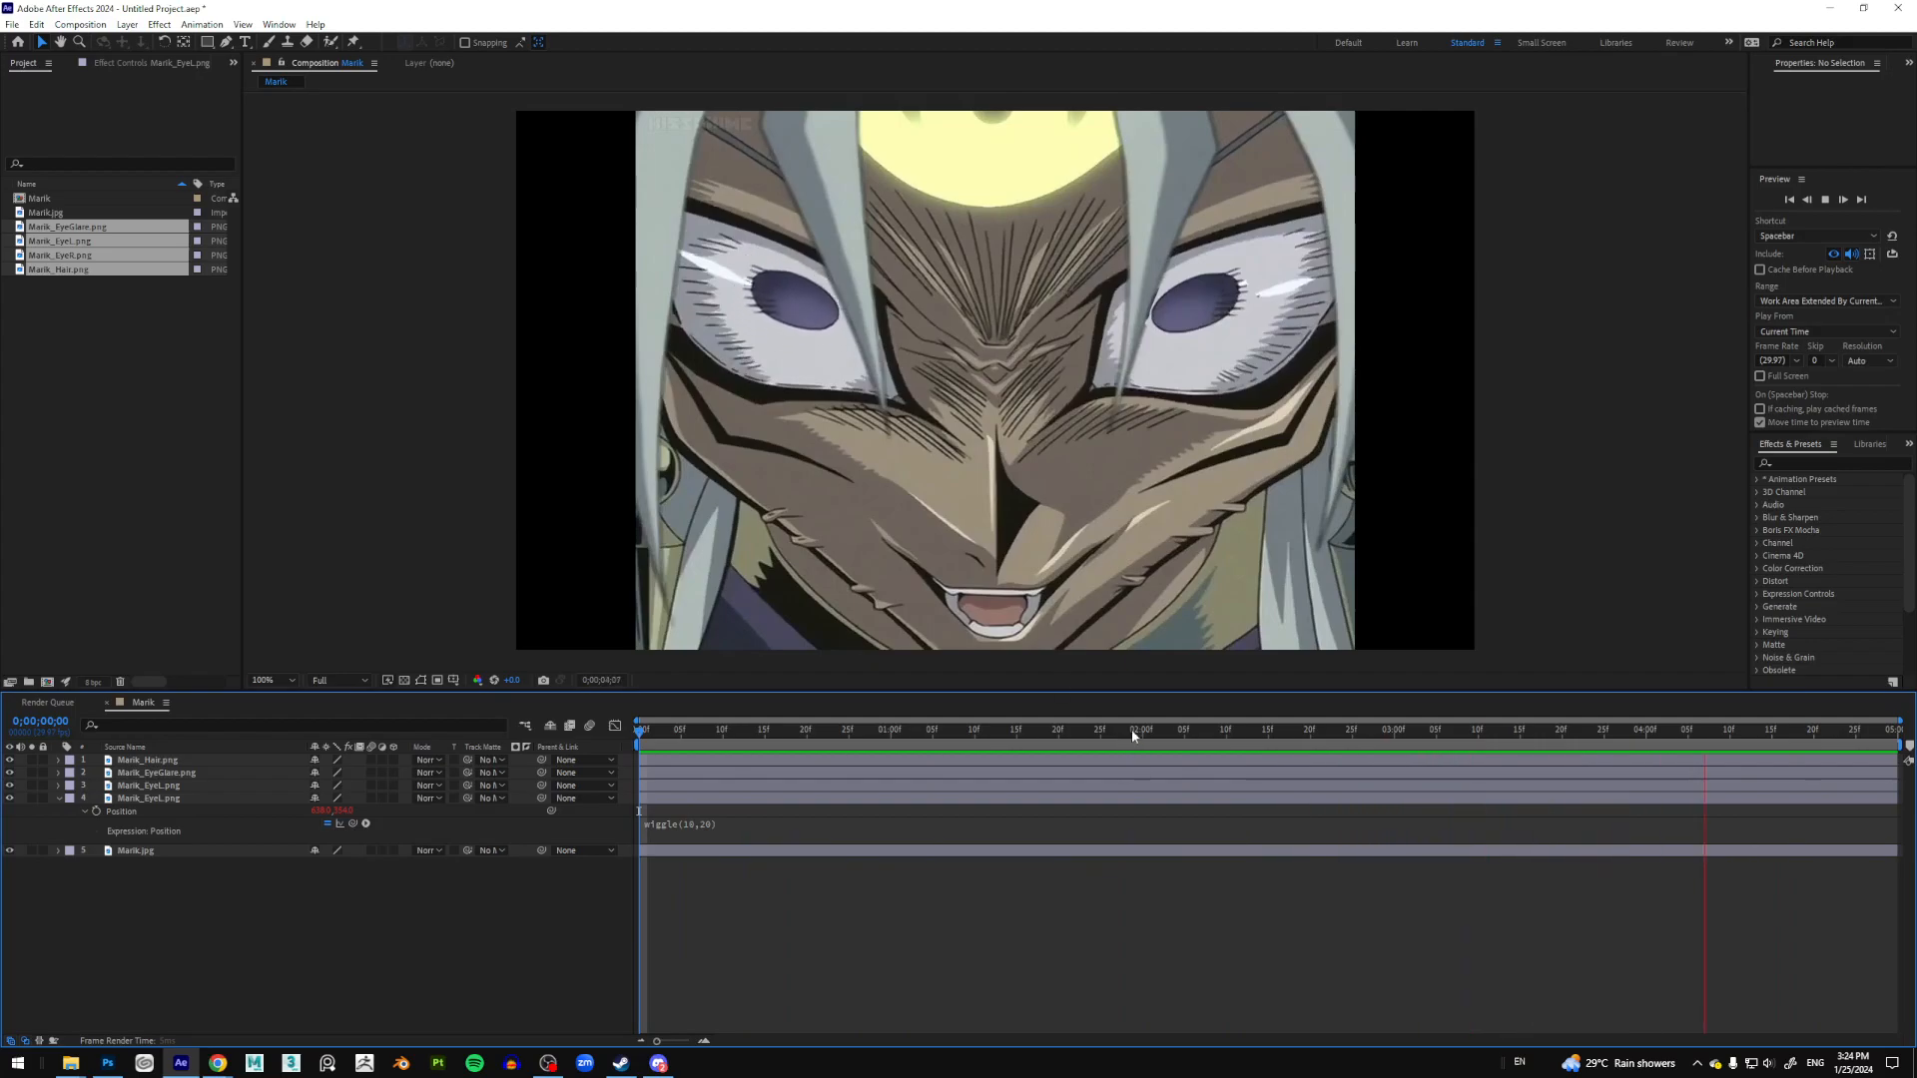
Step: Stop the preview and scrub the timeline to watch the eye wiggle
key("space")
left_click_drag(1382, 731, 1339, 723)
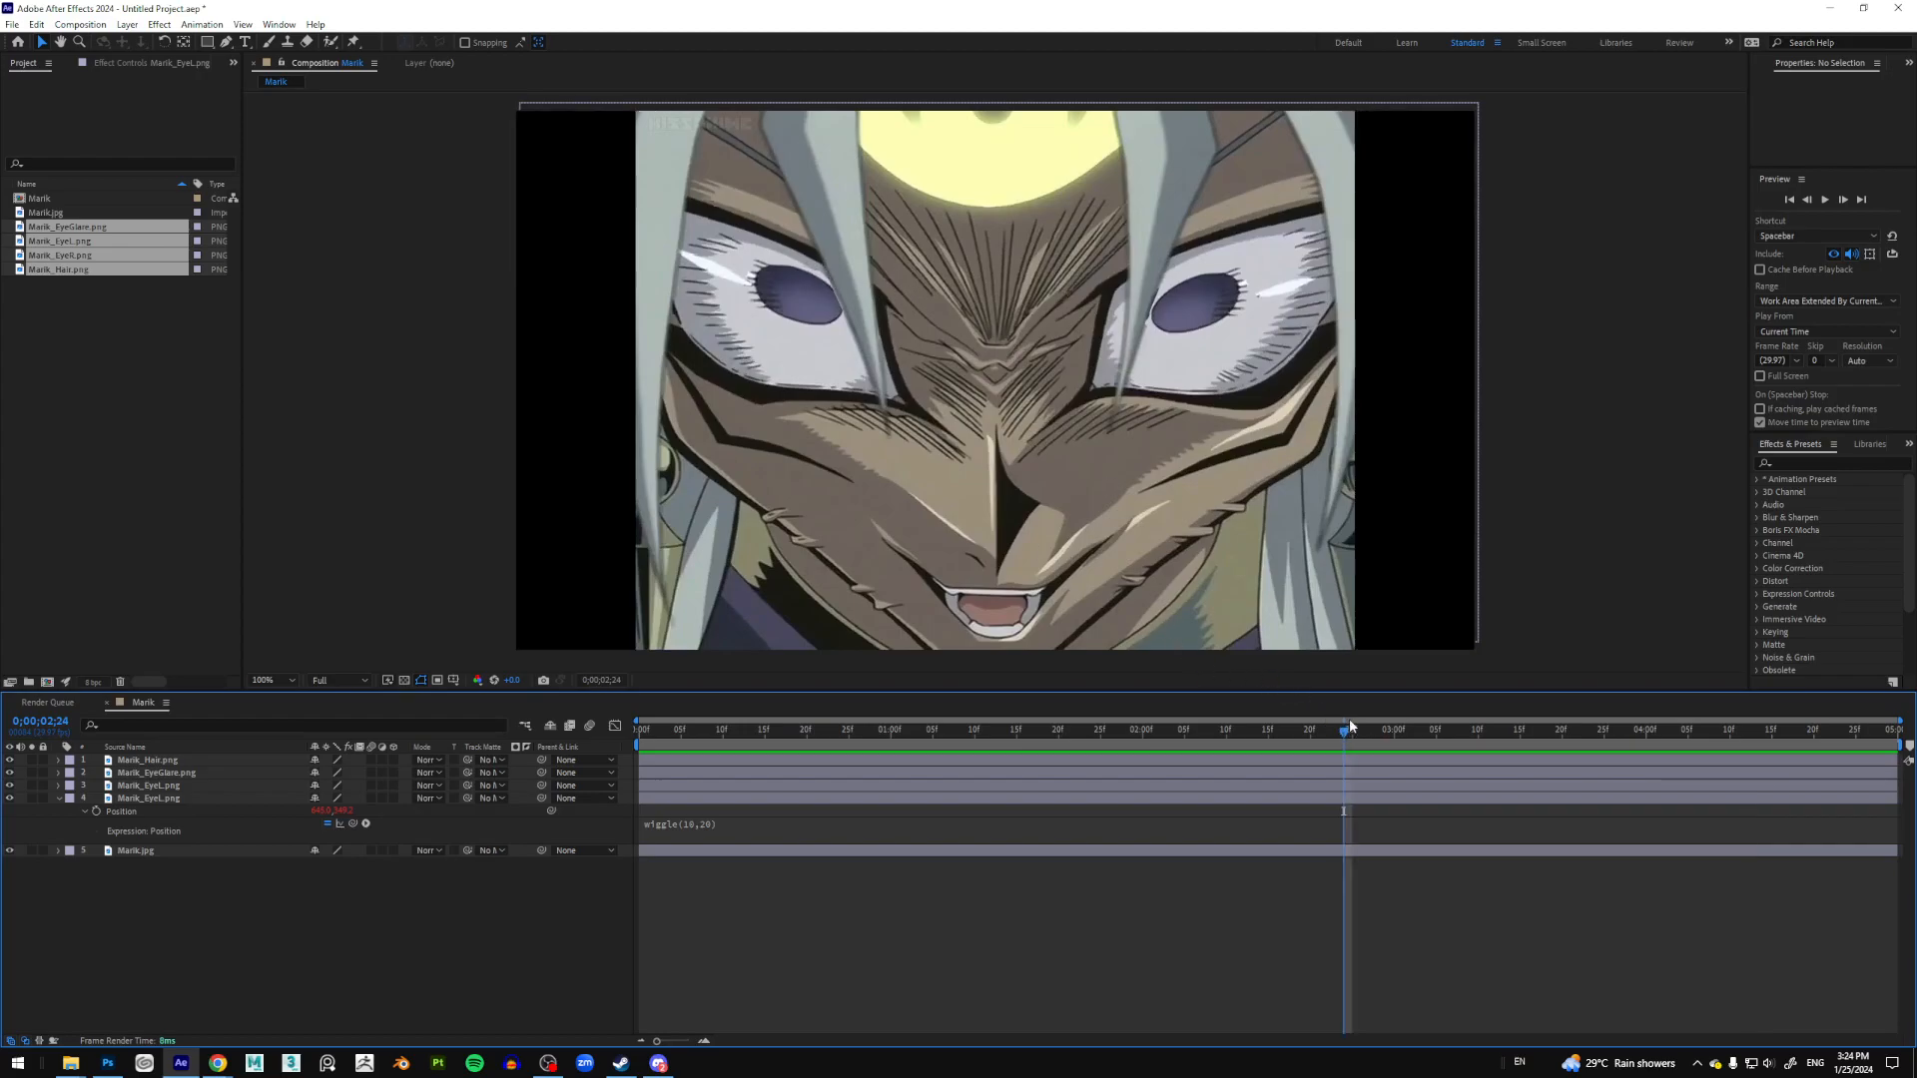
left_click_drag(1339, 730, 637, 732)
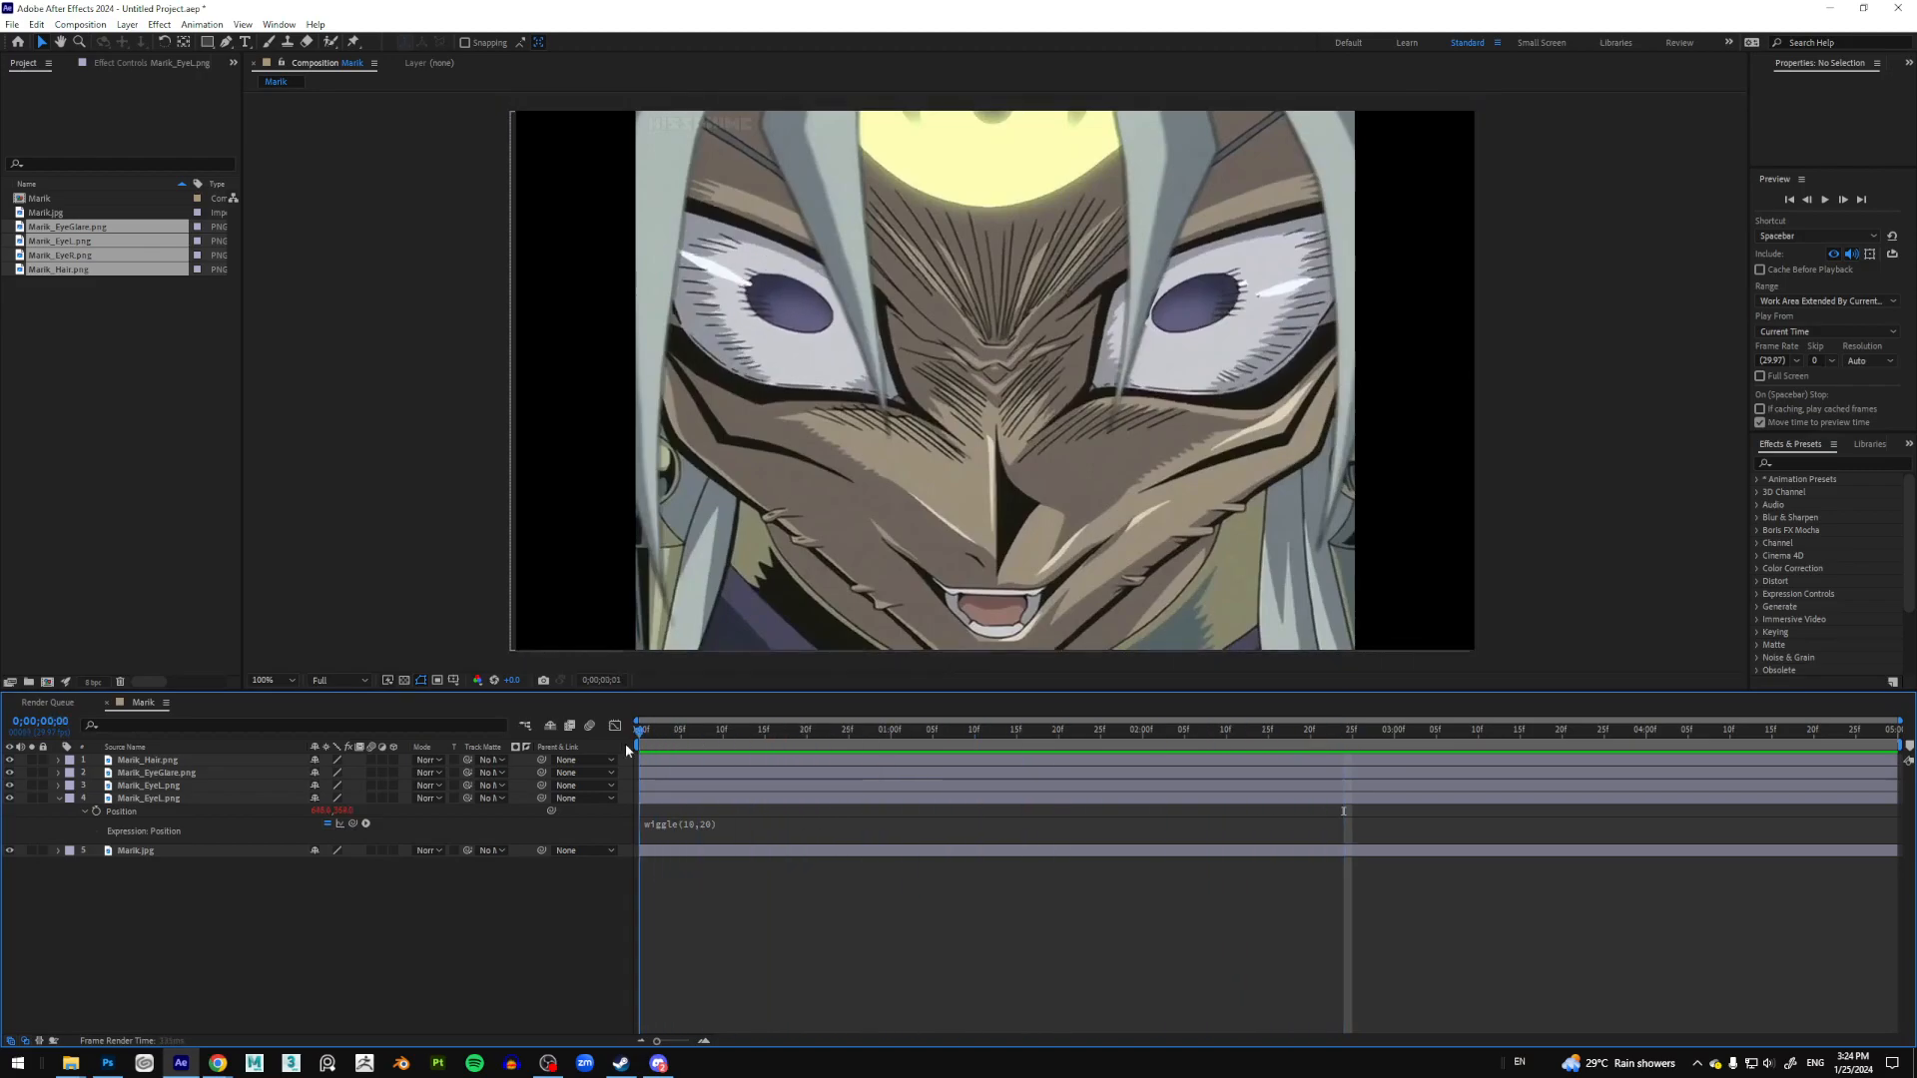
Step: Change the expression to wiggle(20,10), preview it, and select the expression text
left_click(692, 825)
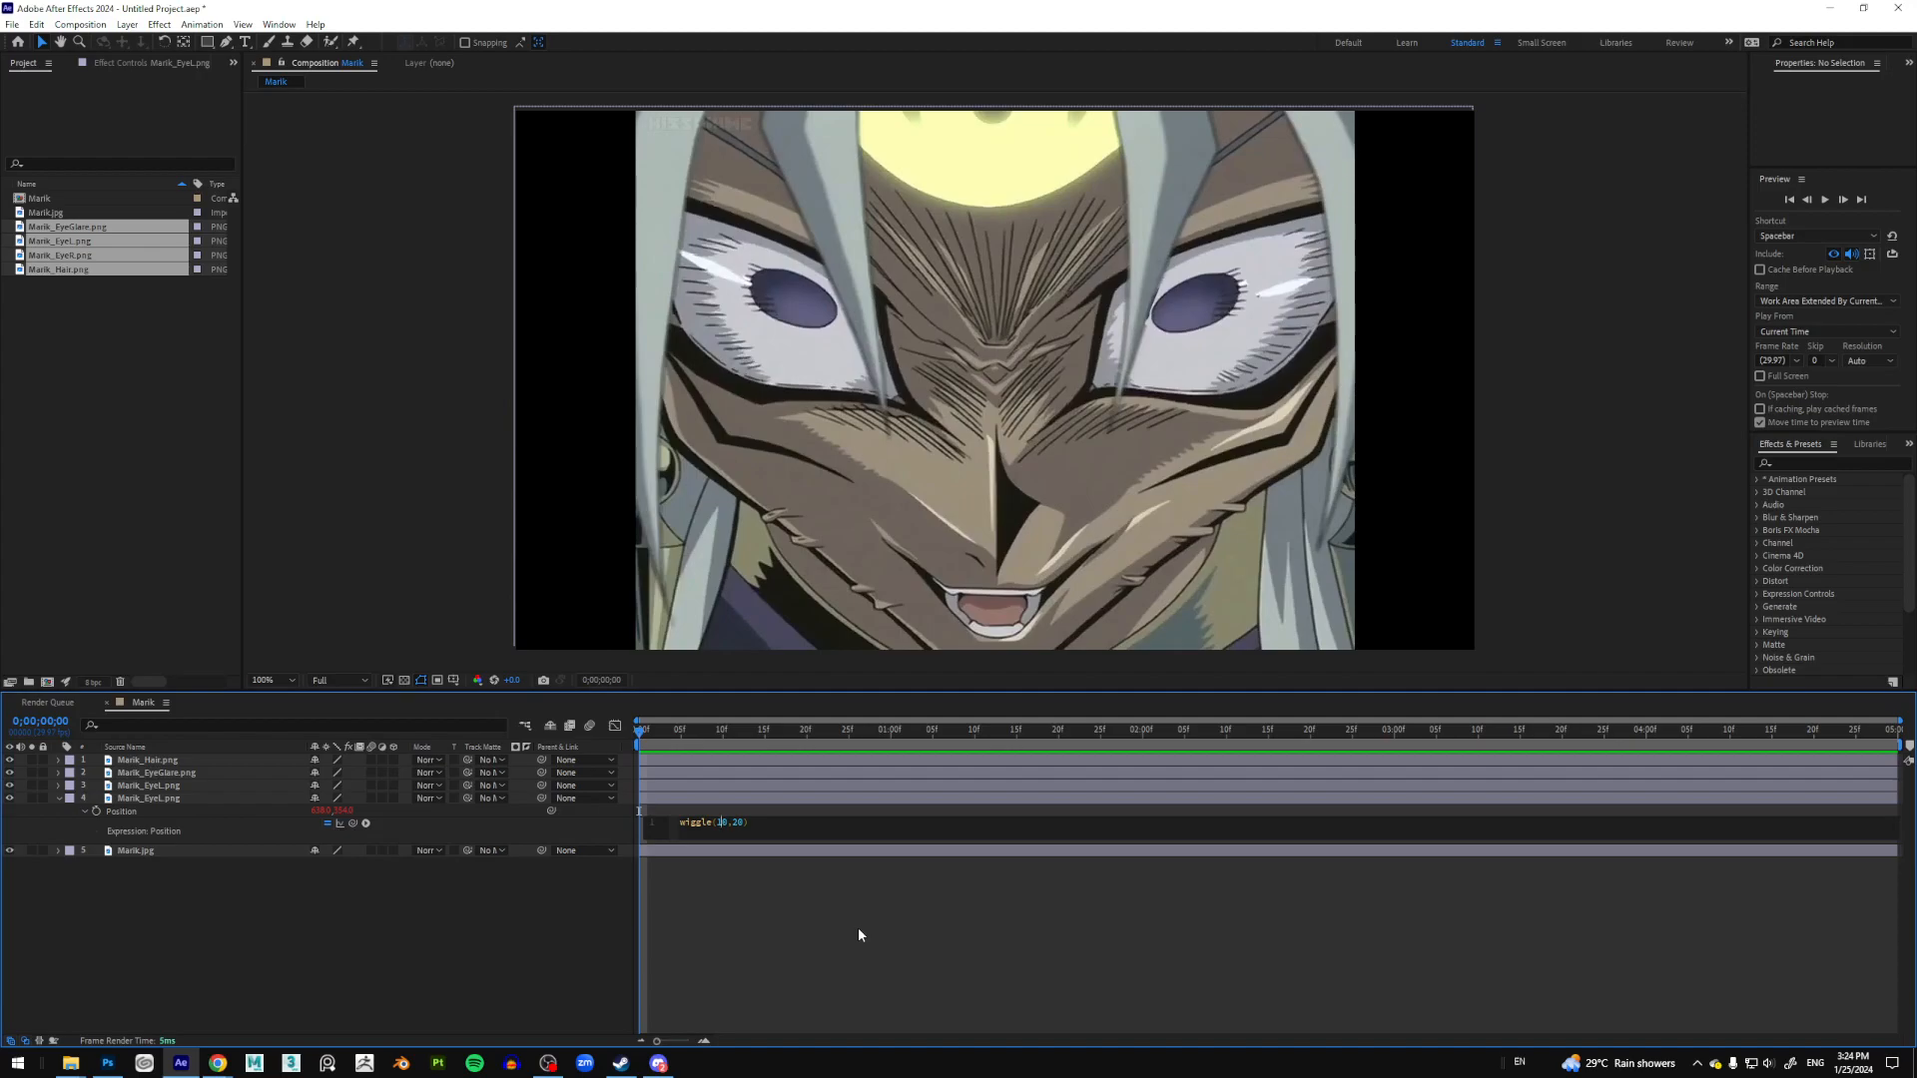
key("BackSpace")
type("20,")
left_click(651, 865)
key("space")
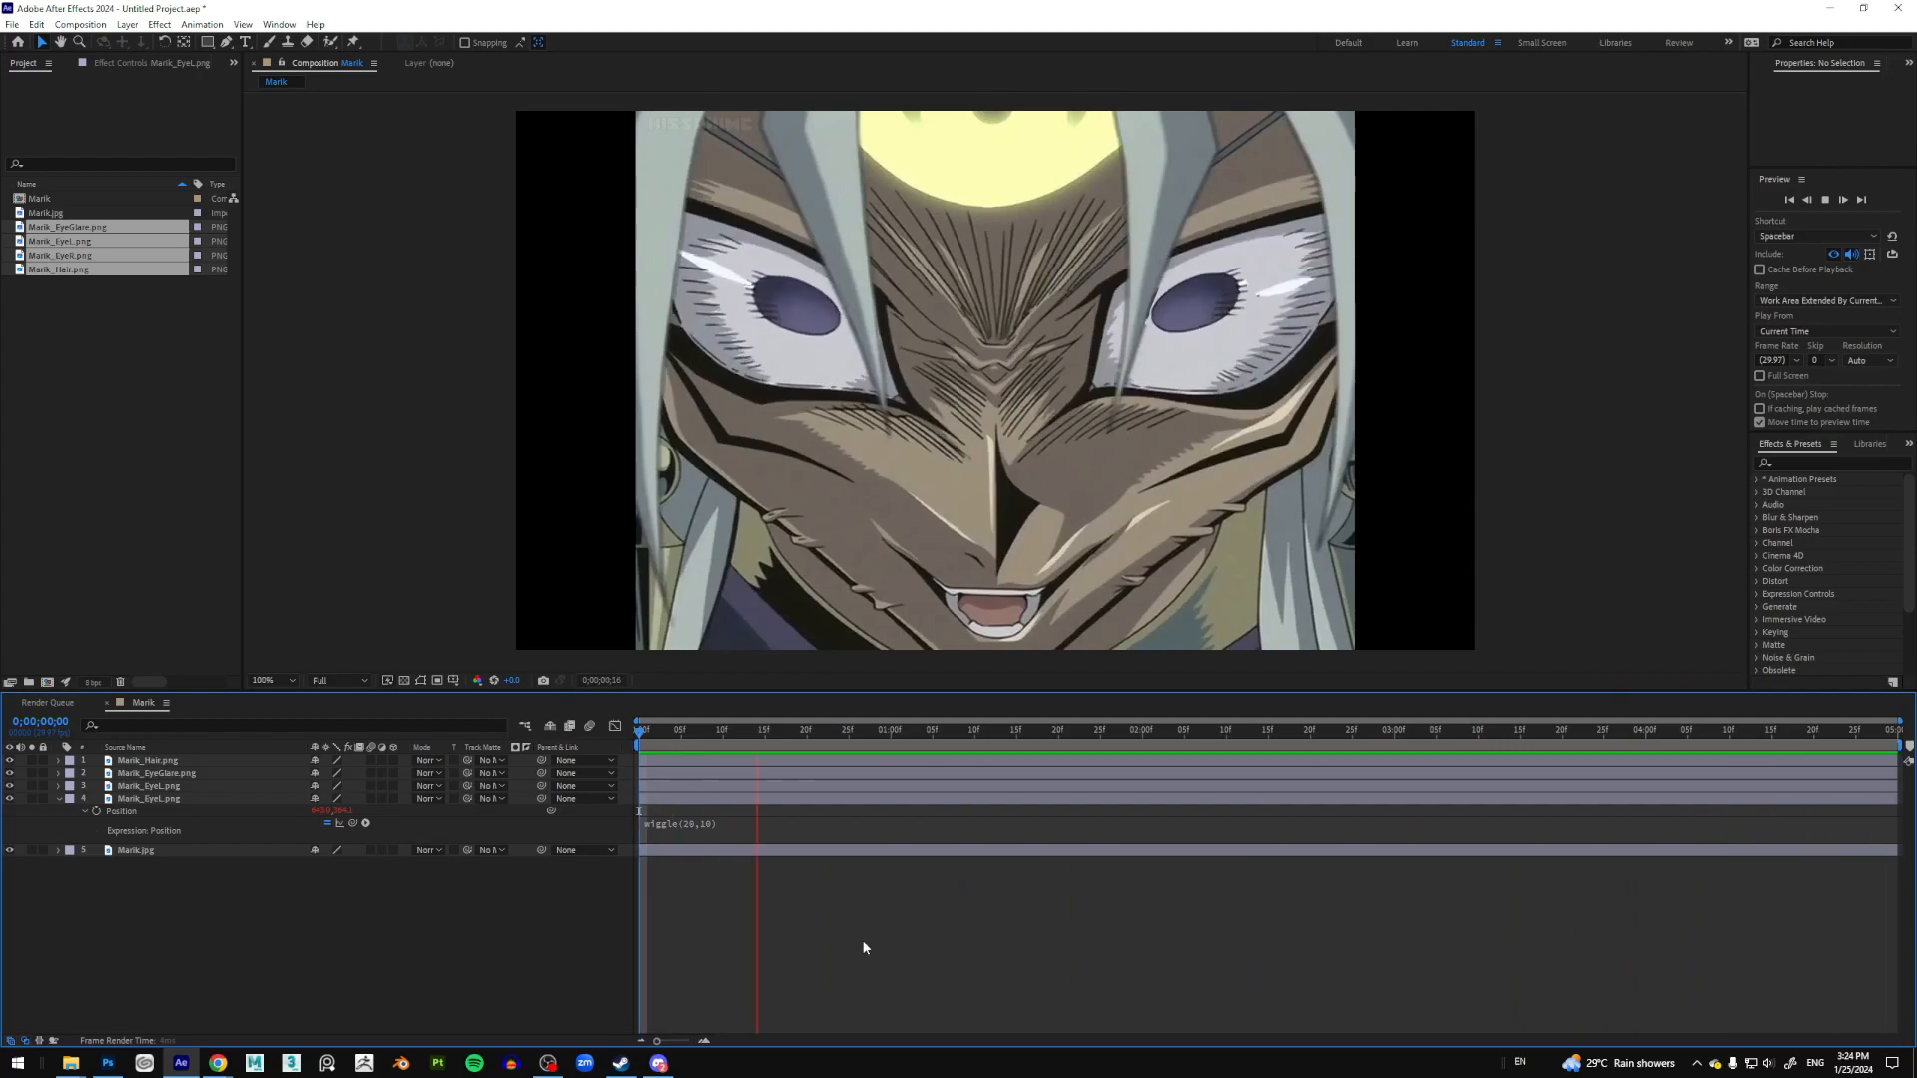
key("space")
left_click(716, 824)
key("ctrl+c")
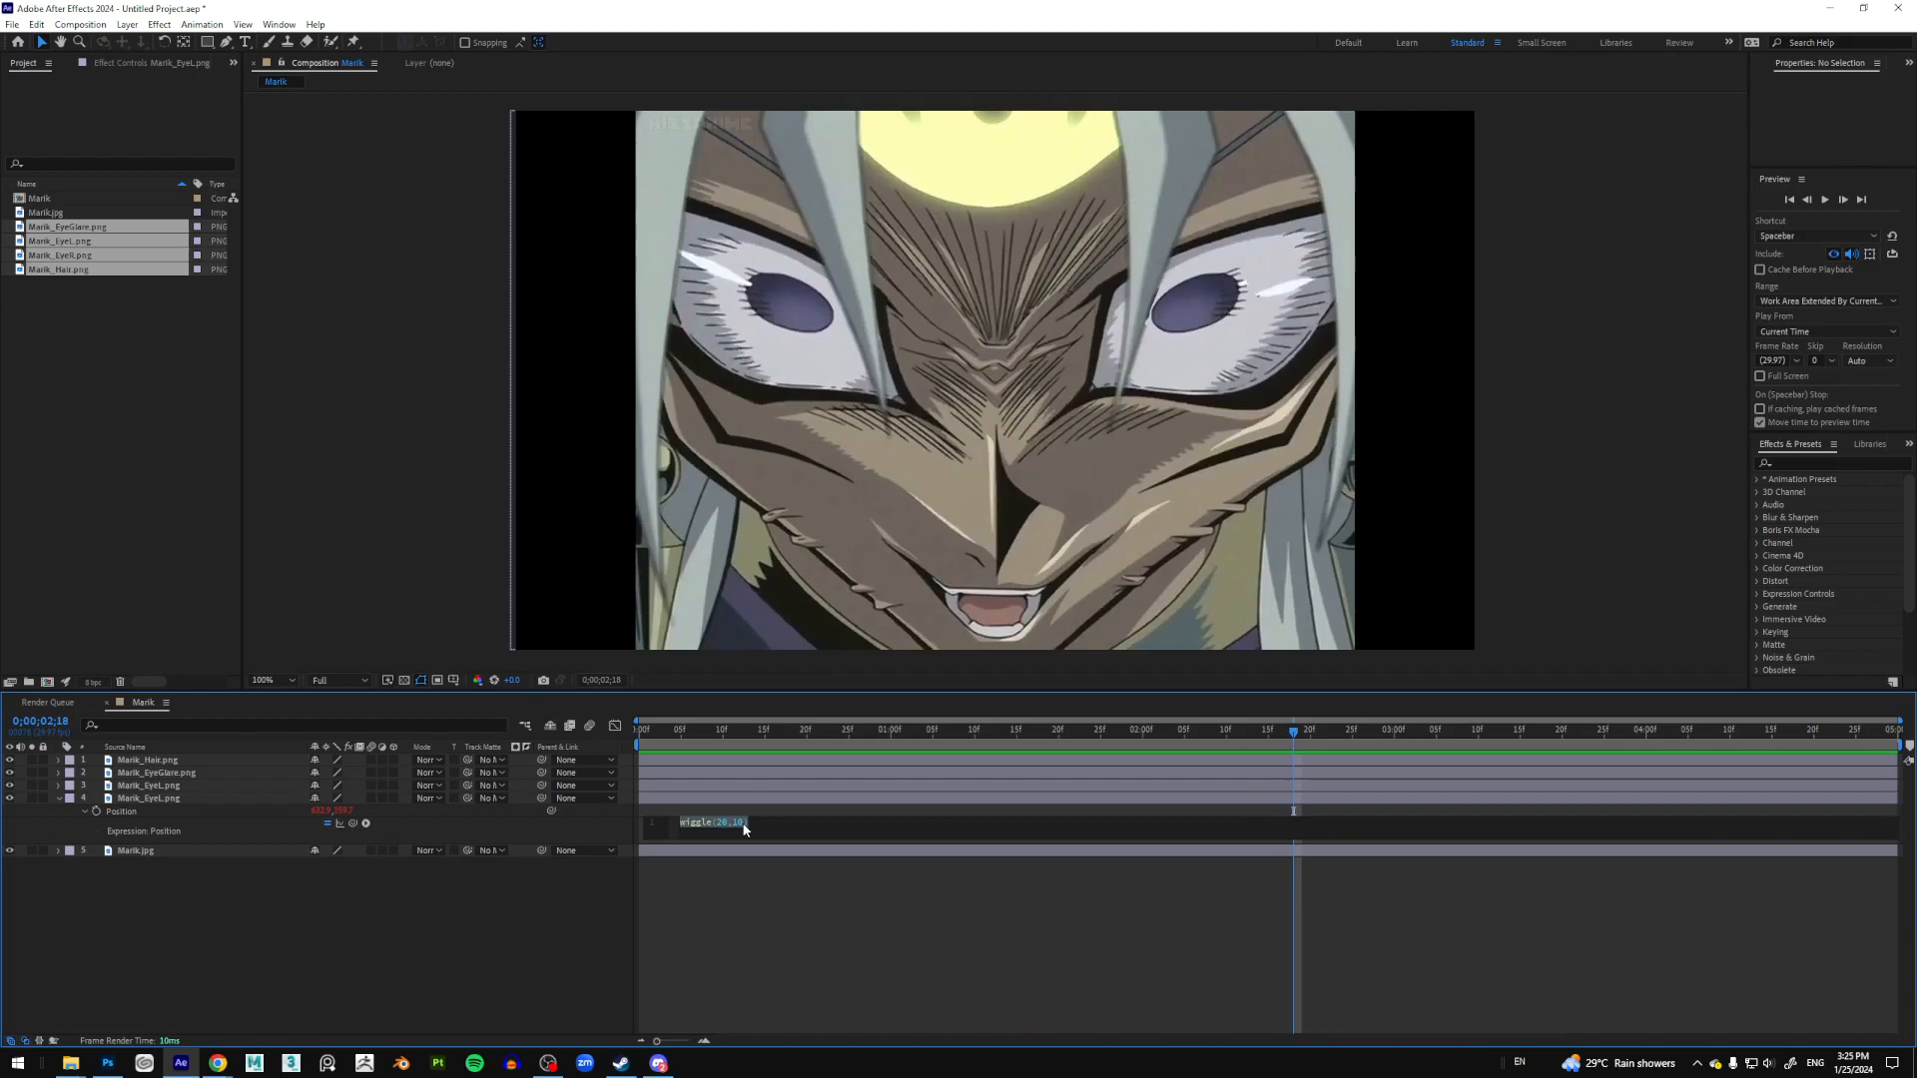
left_click(800, 906)
Step: Paste the wiggle(20,10) Position expression onto the second pupil layer
left_click(149, 785)
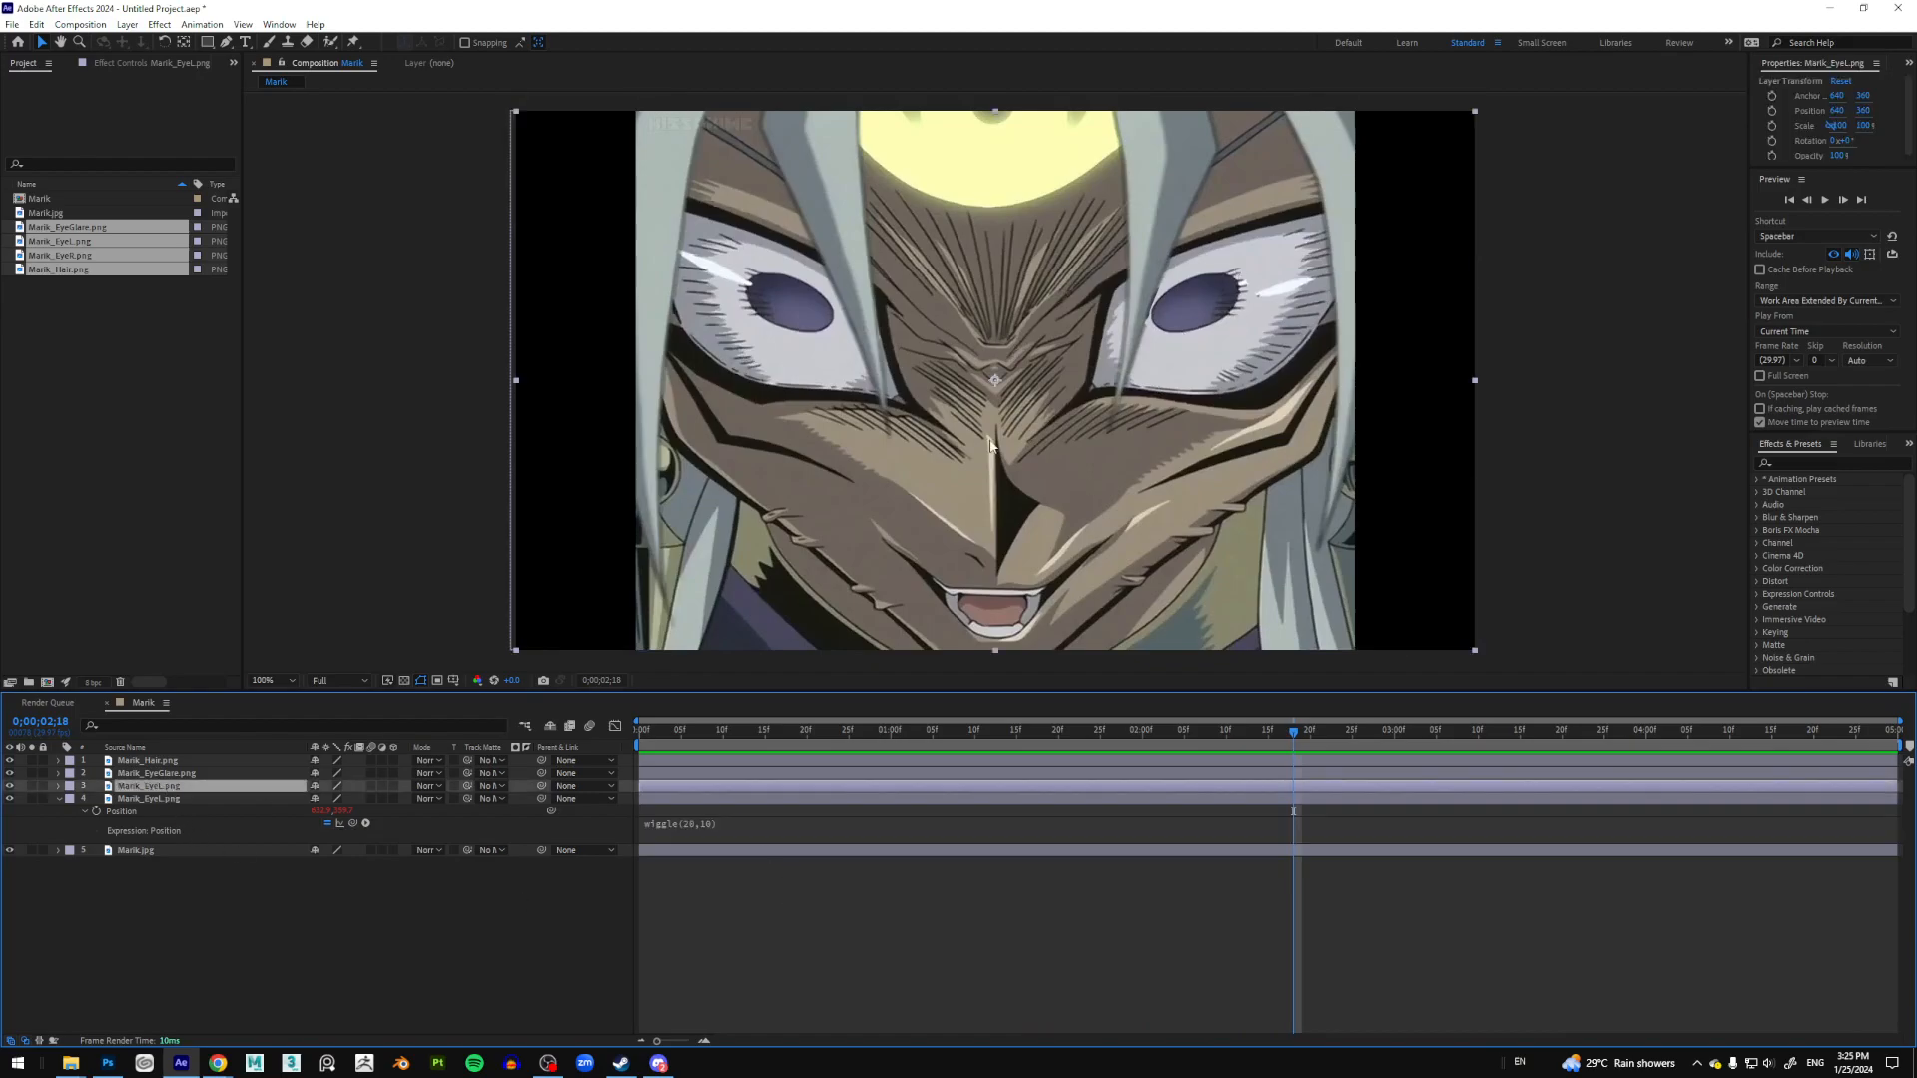
key("p")
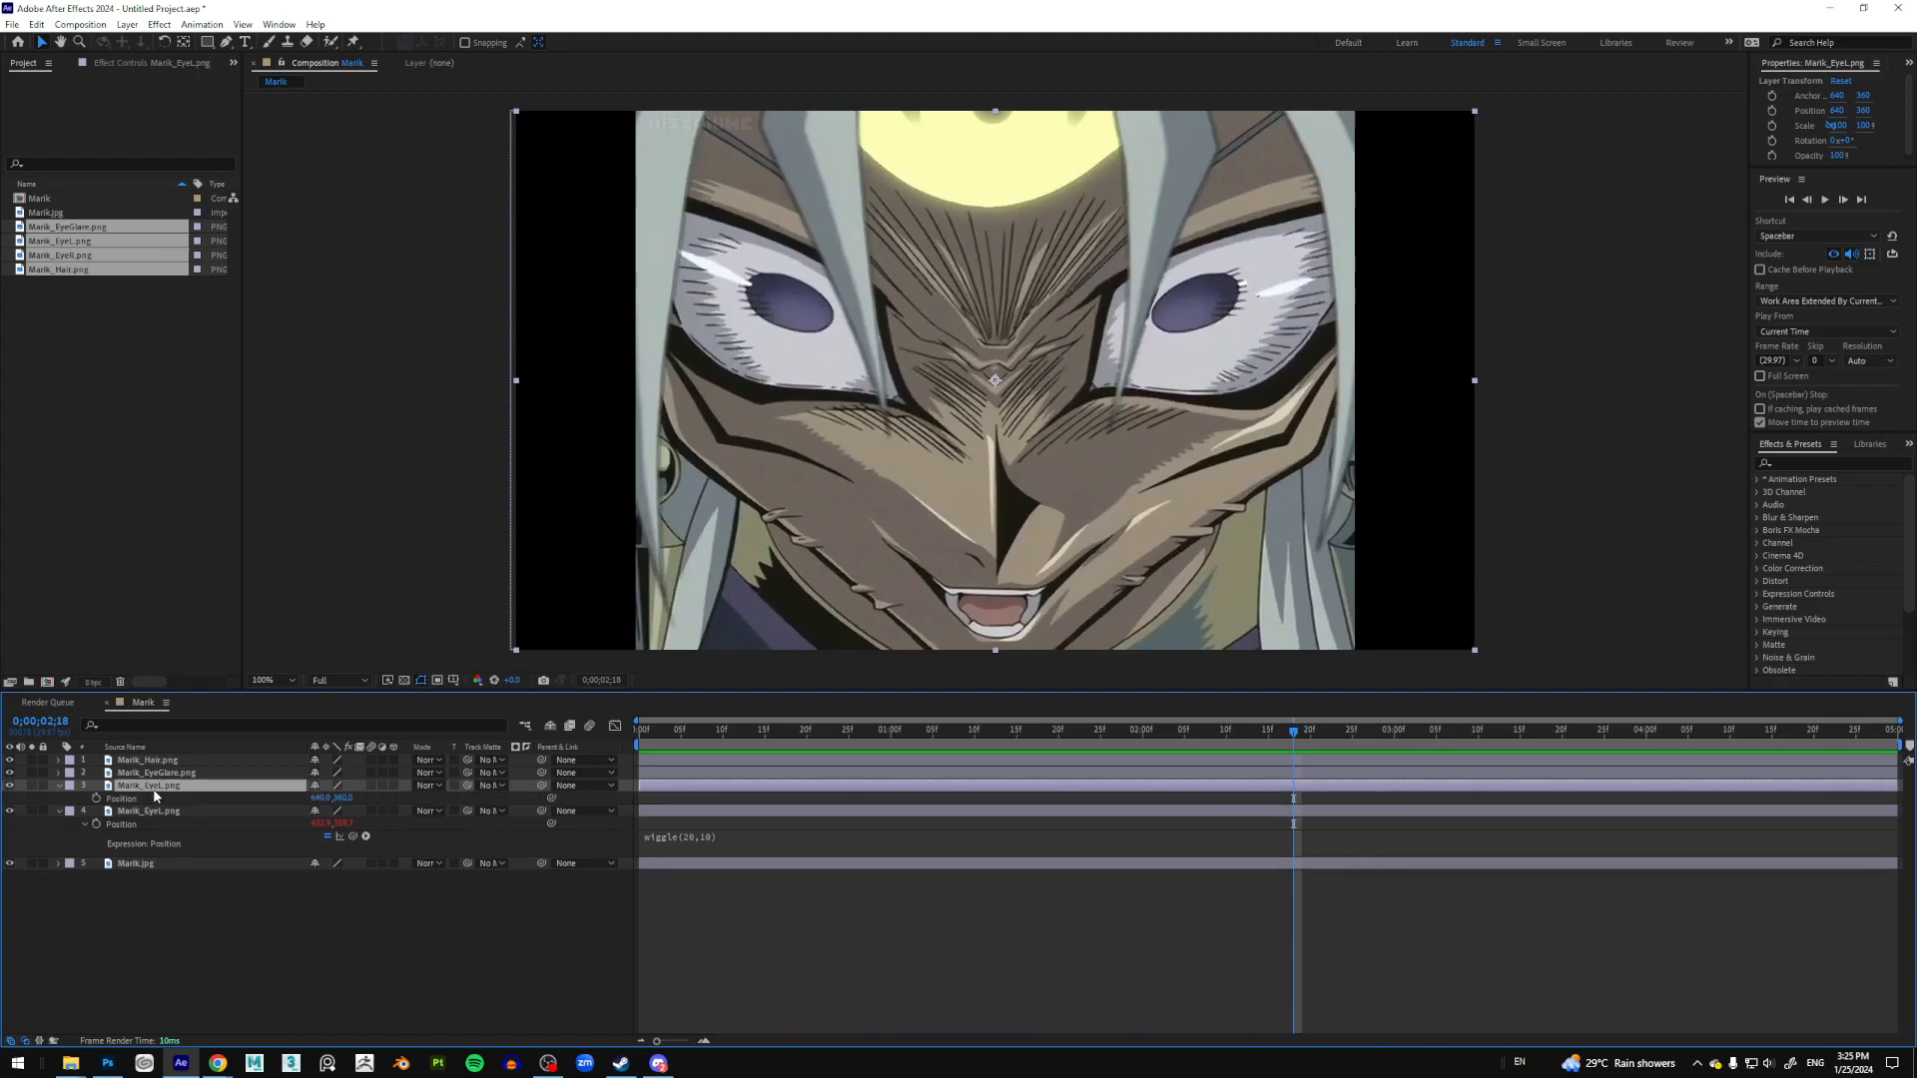
left_click(97, 799, "alt")
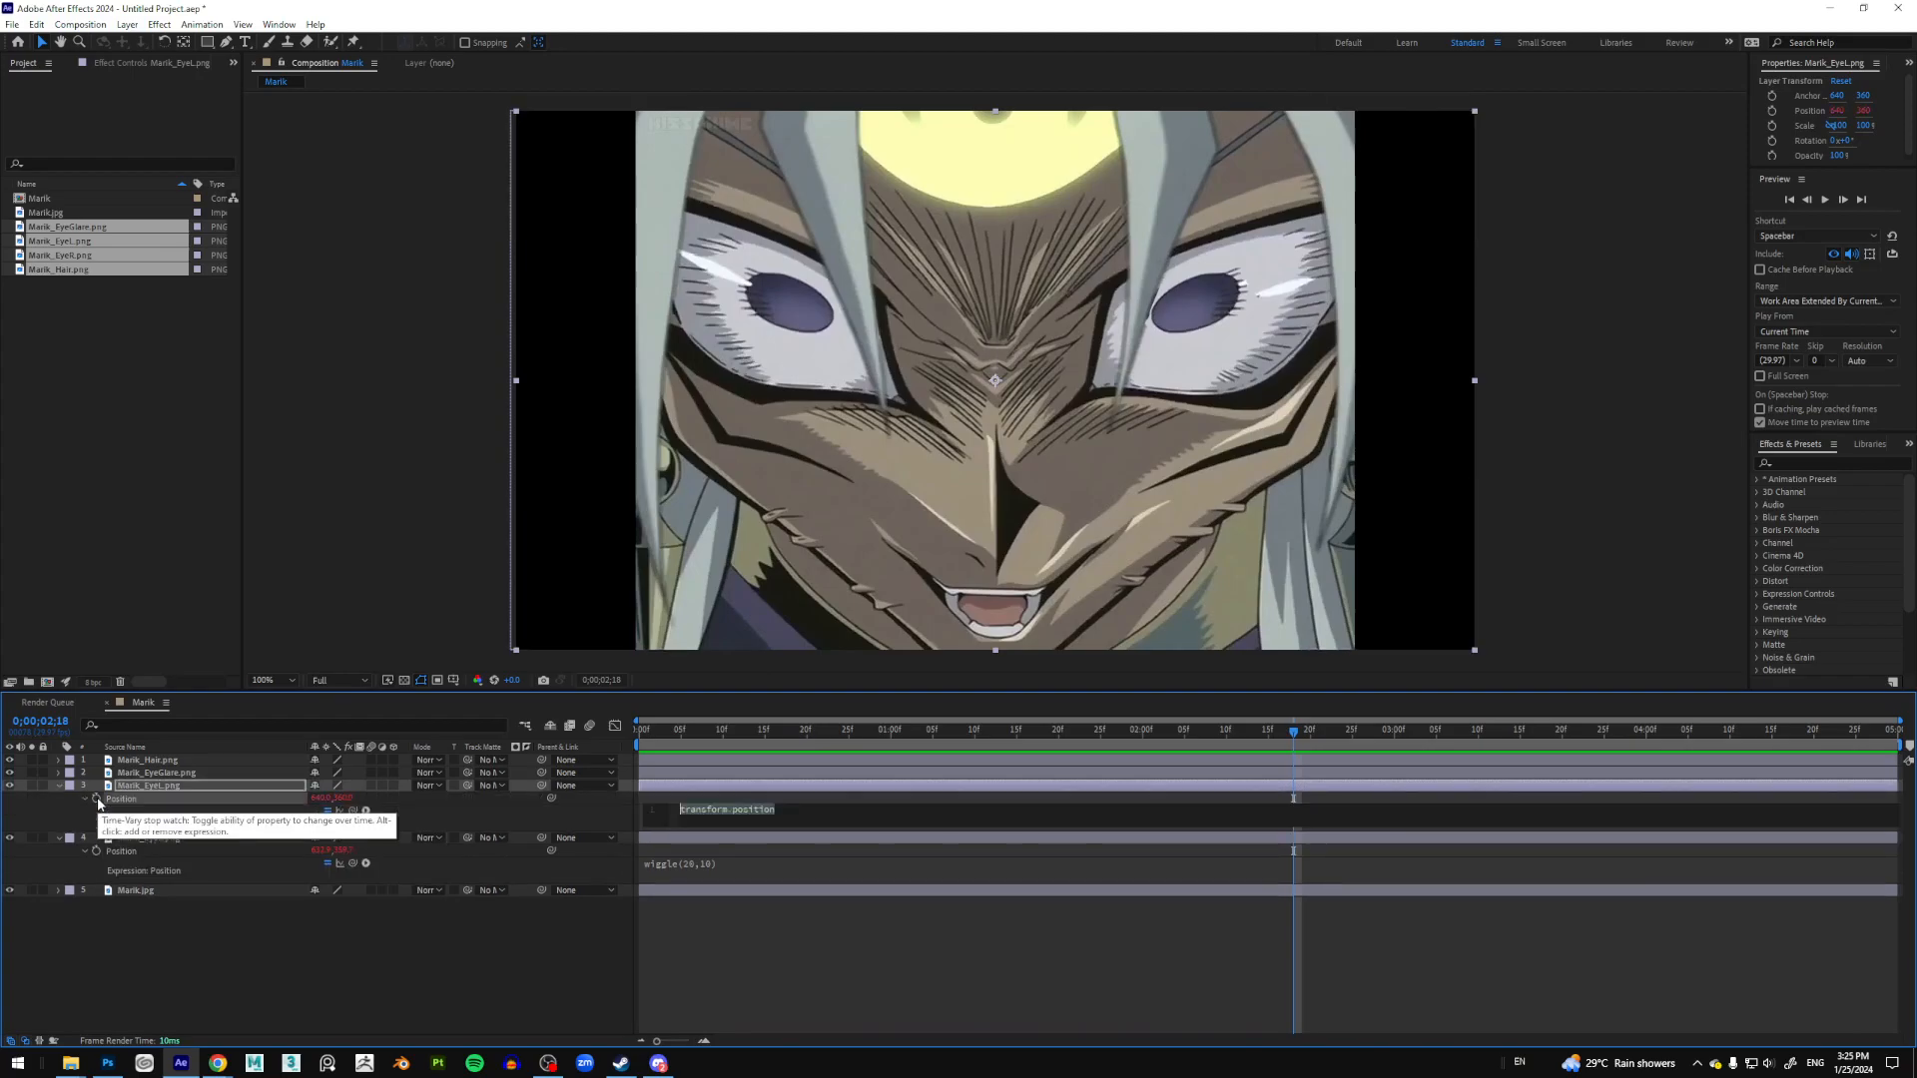
key("ctrl+v")
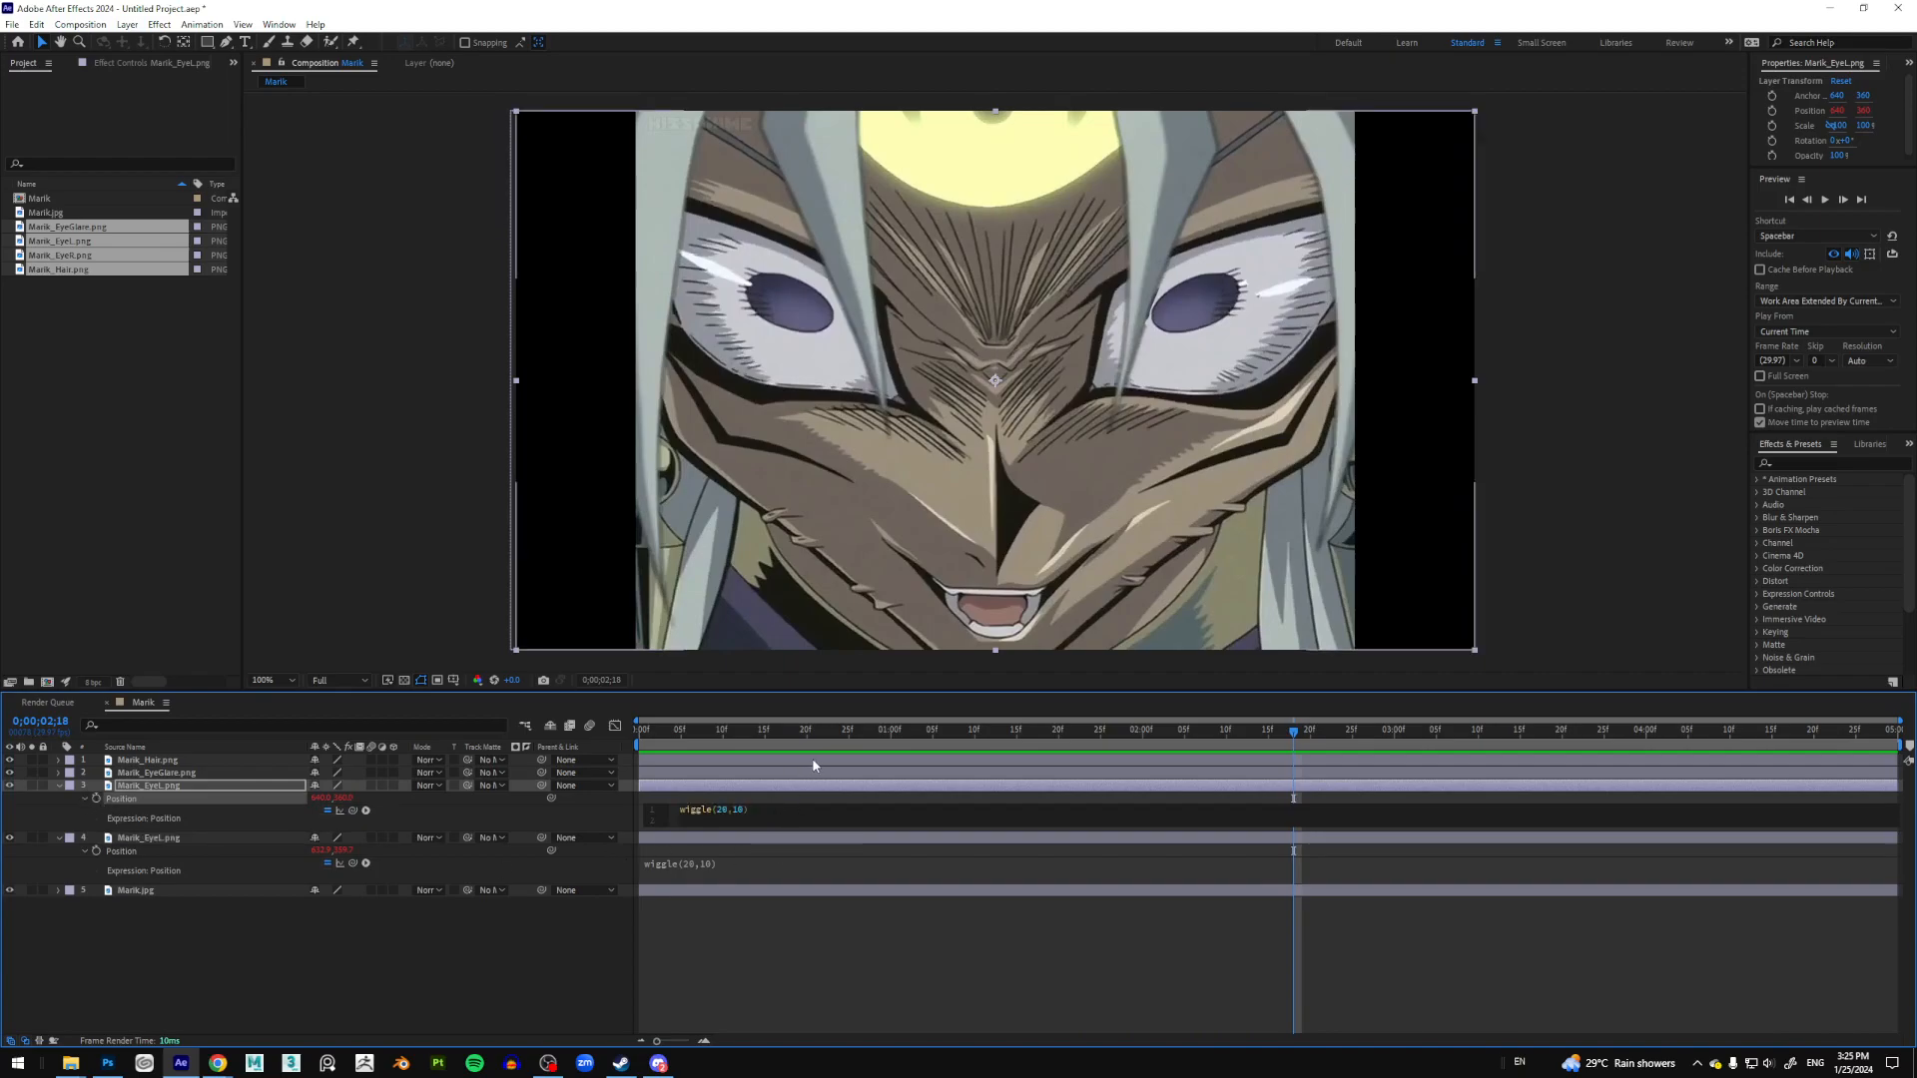
left_click(861, 932)
Step: Rewind to the start and preview both eyes jittering together
left_click_drag(736, 729, 638, 729)
key("space")
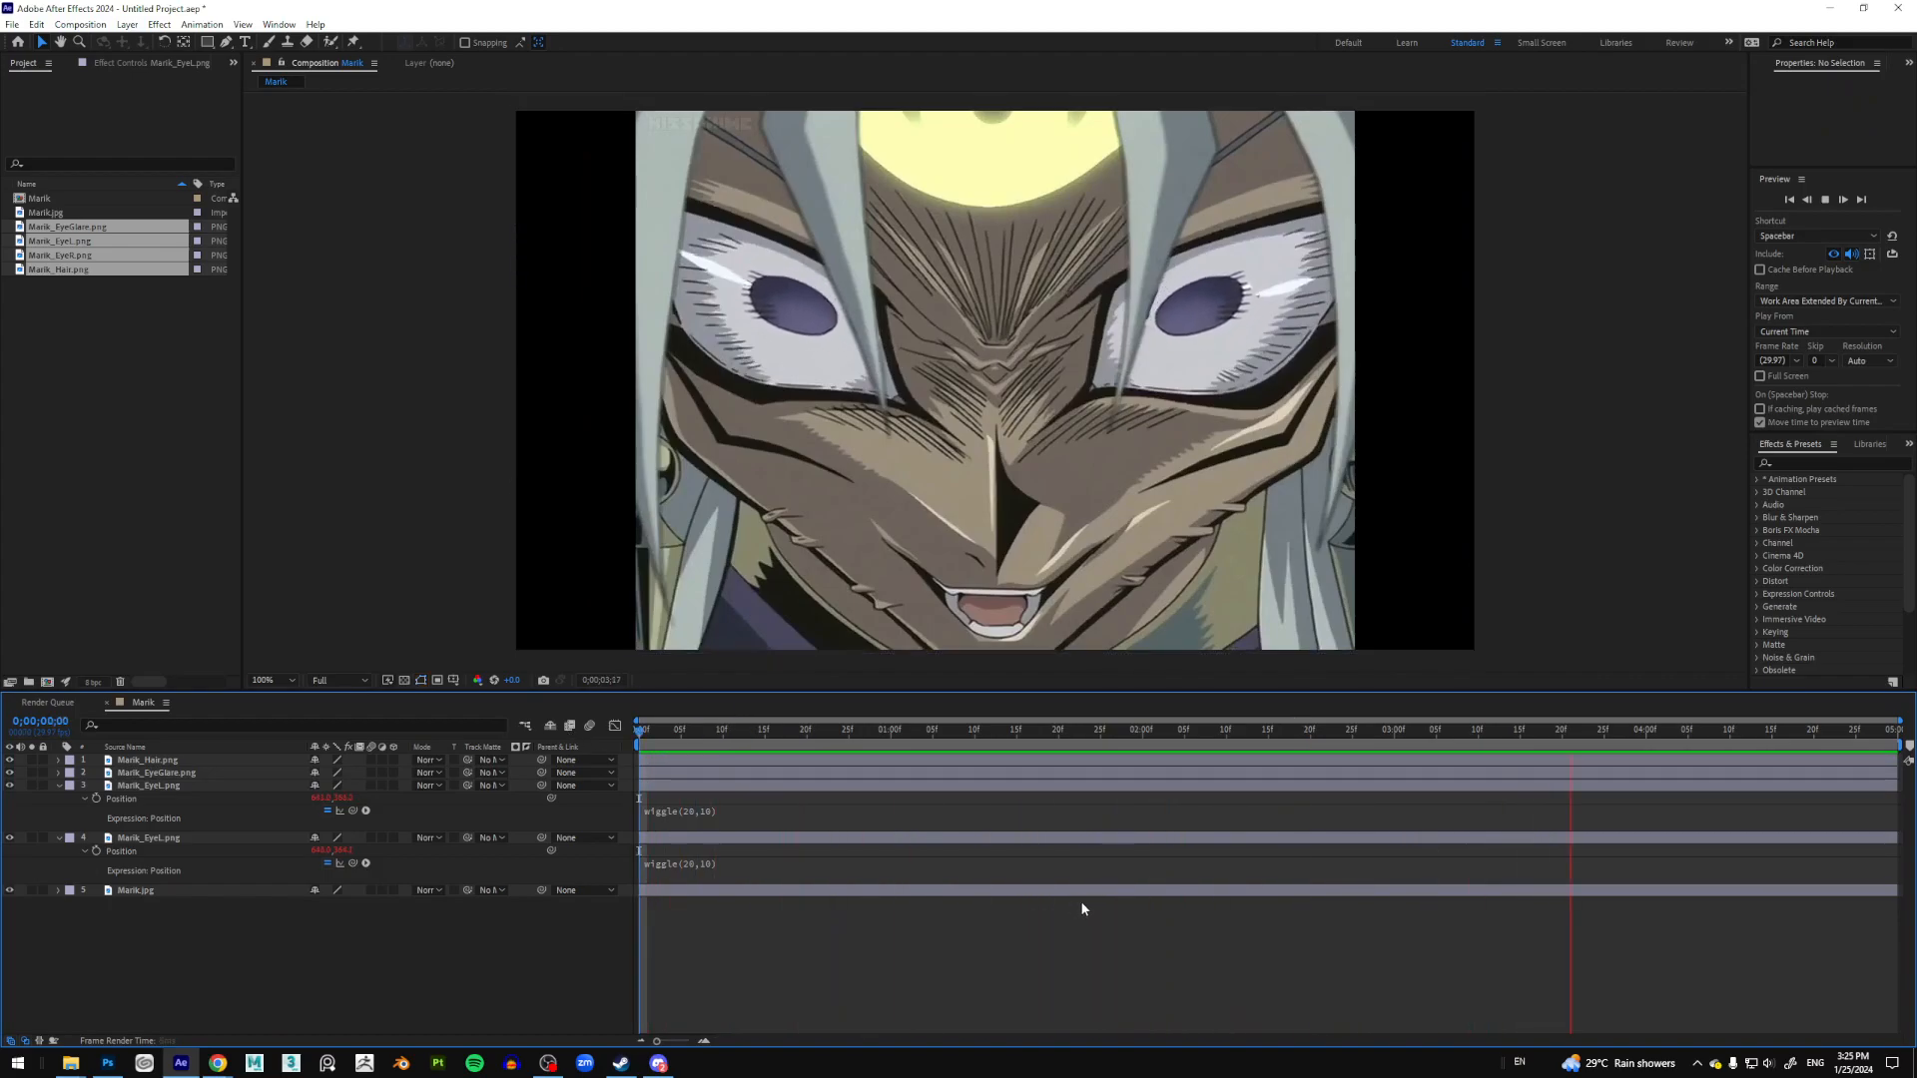
left_click(1082, 635)
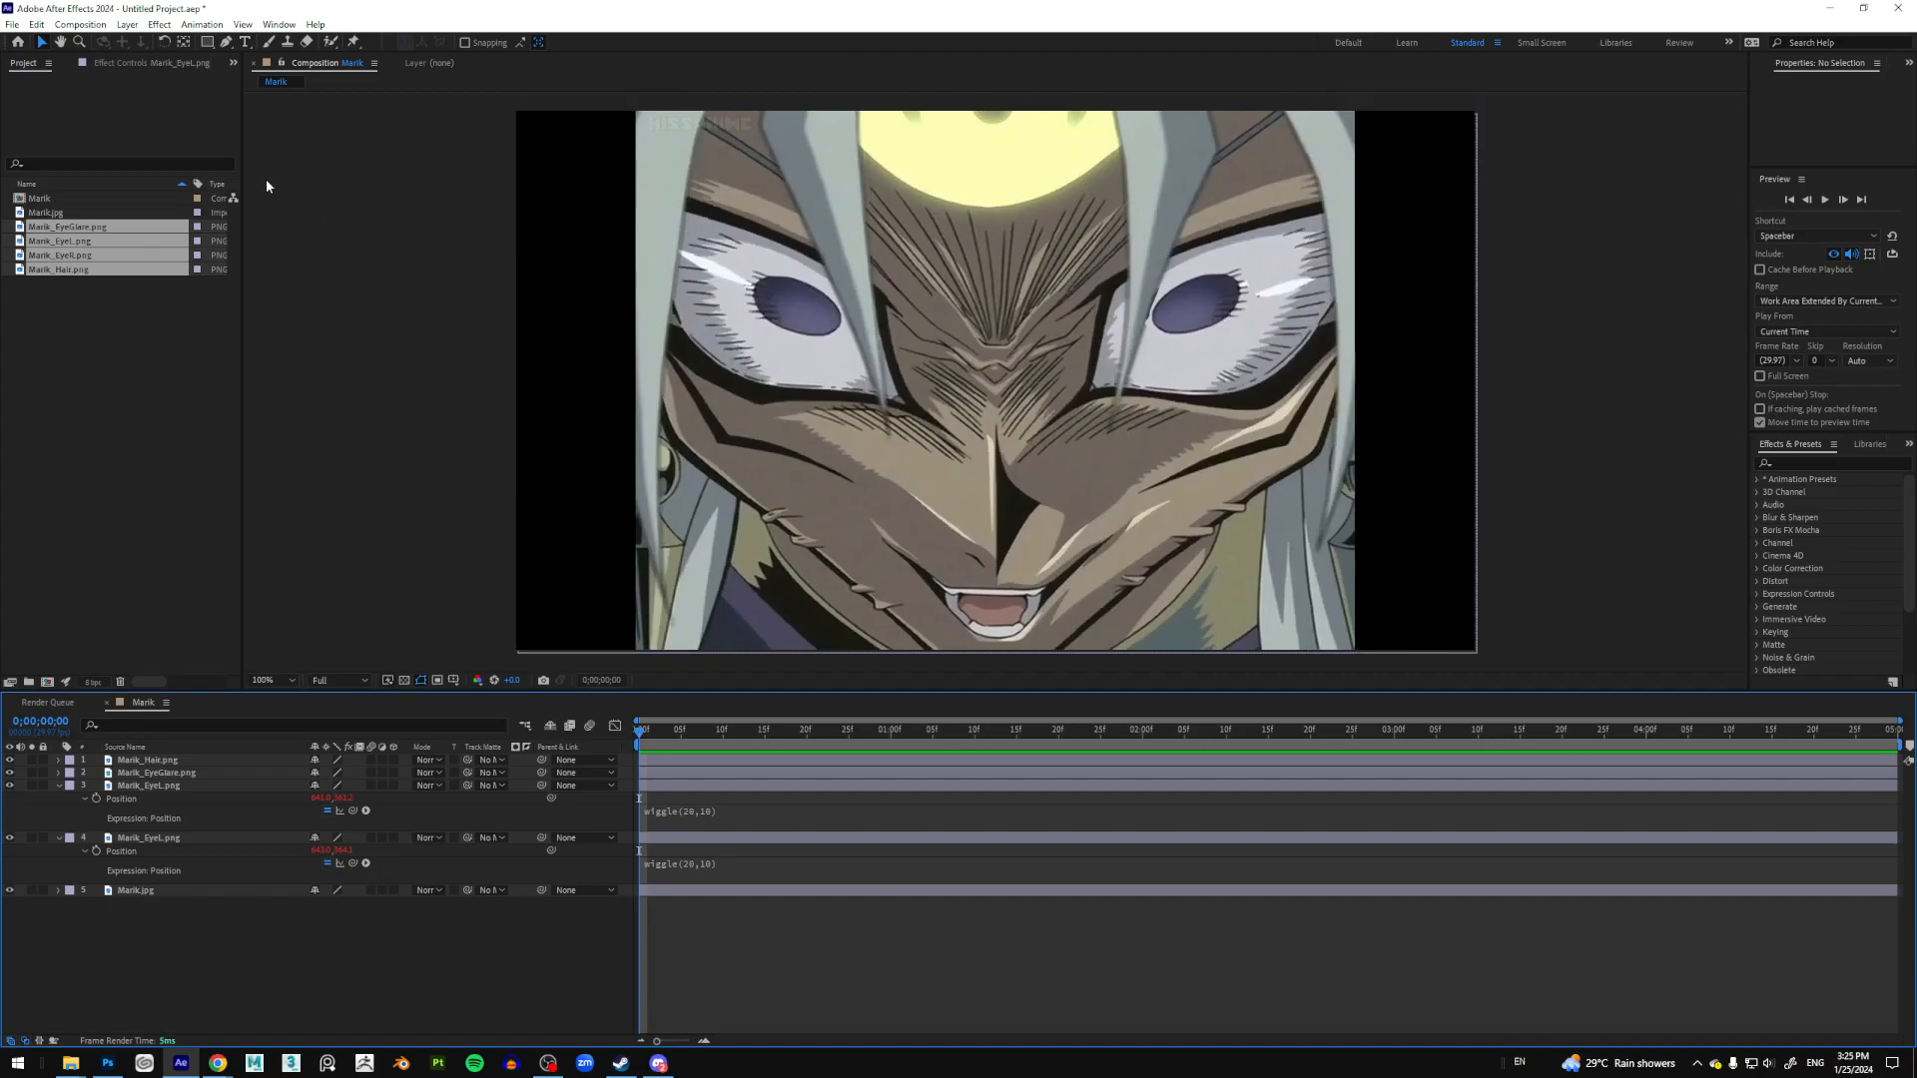
Step: Create a 1280×720 solid, Medium Yellow Solid 1, with its colour sampled from the pale yellow glow
left_click(128, 24)
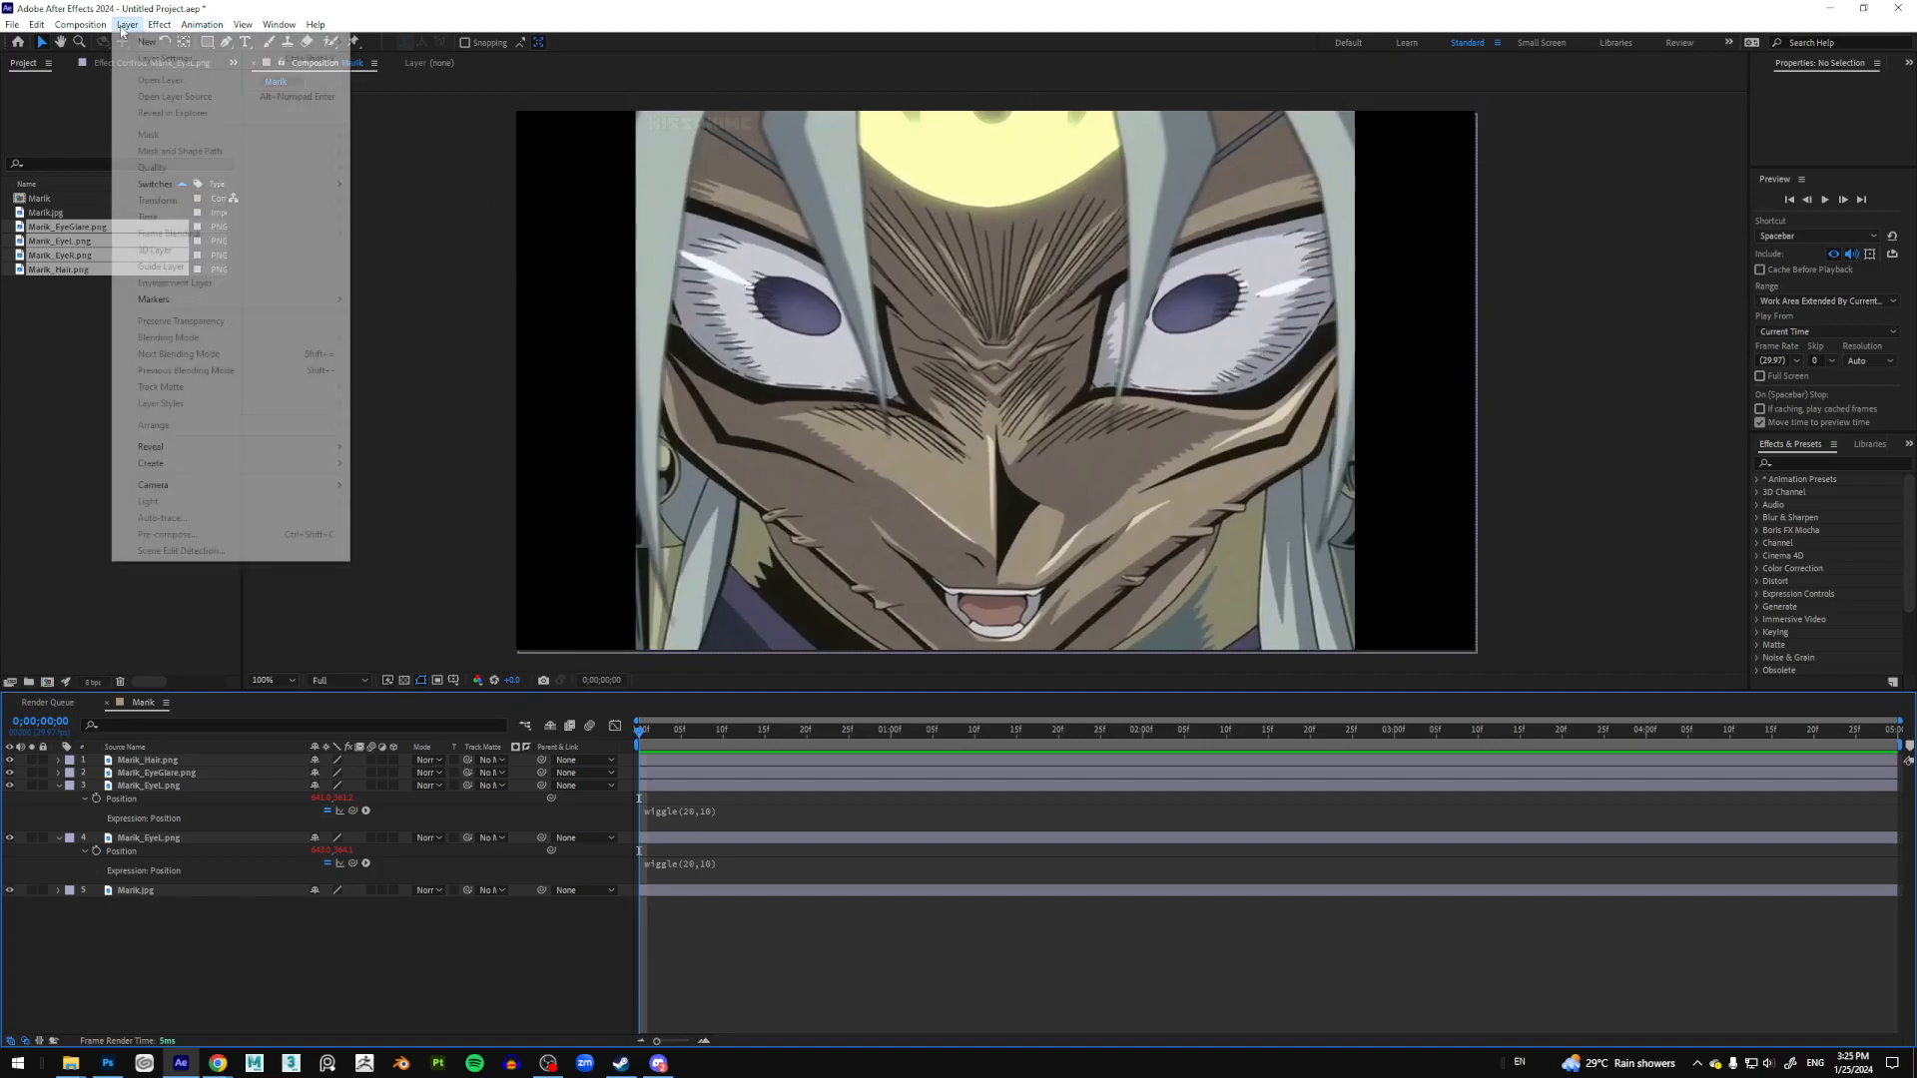
mouse_move(320, 42)
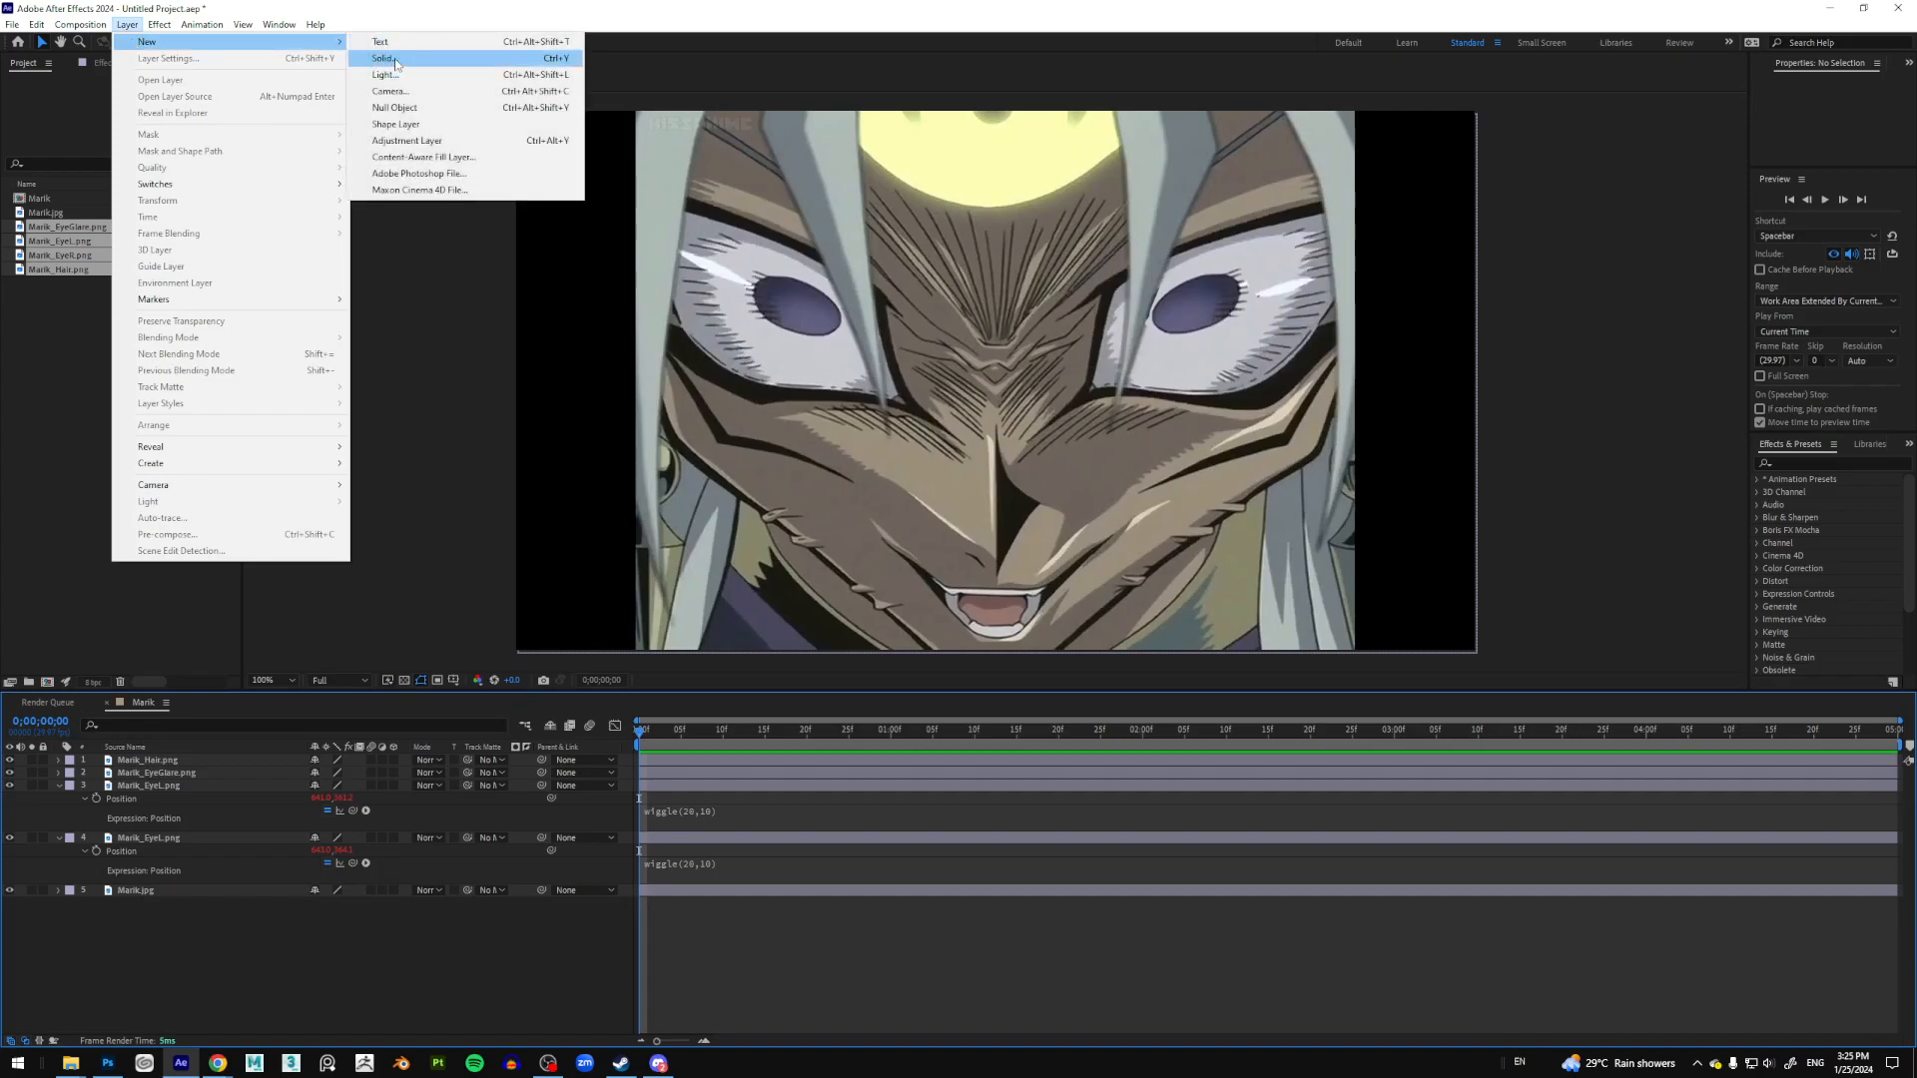
left_click(395, 62)
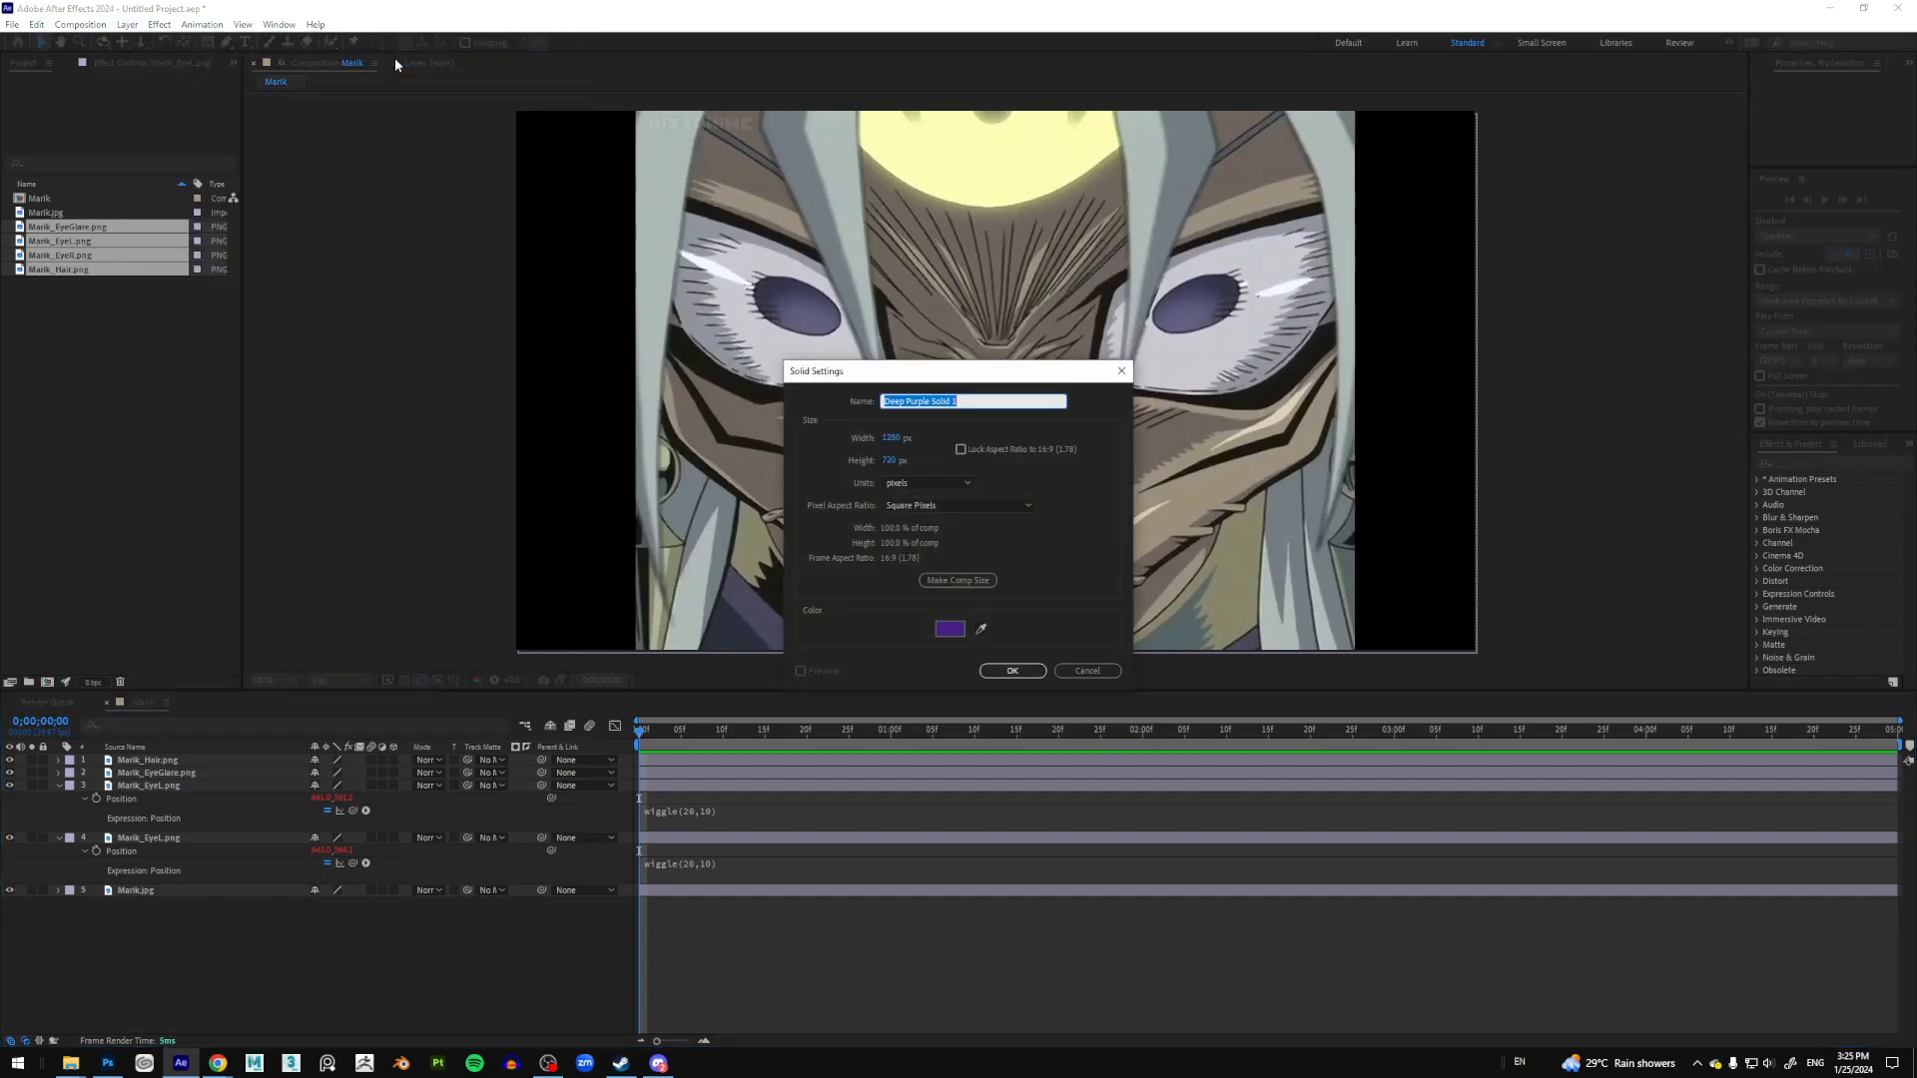
left_click(980, 628)
left_click(1023, 160)
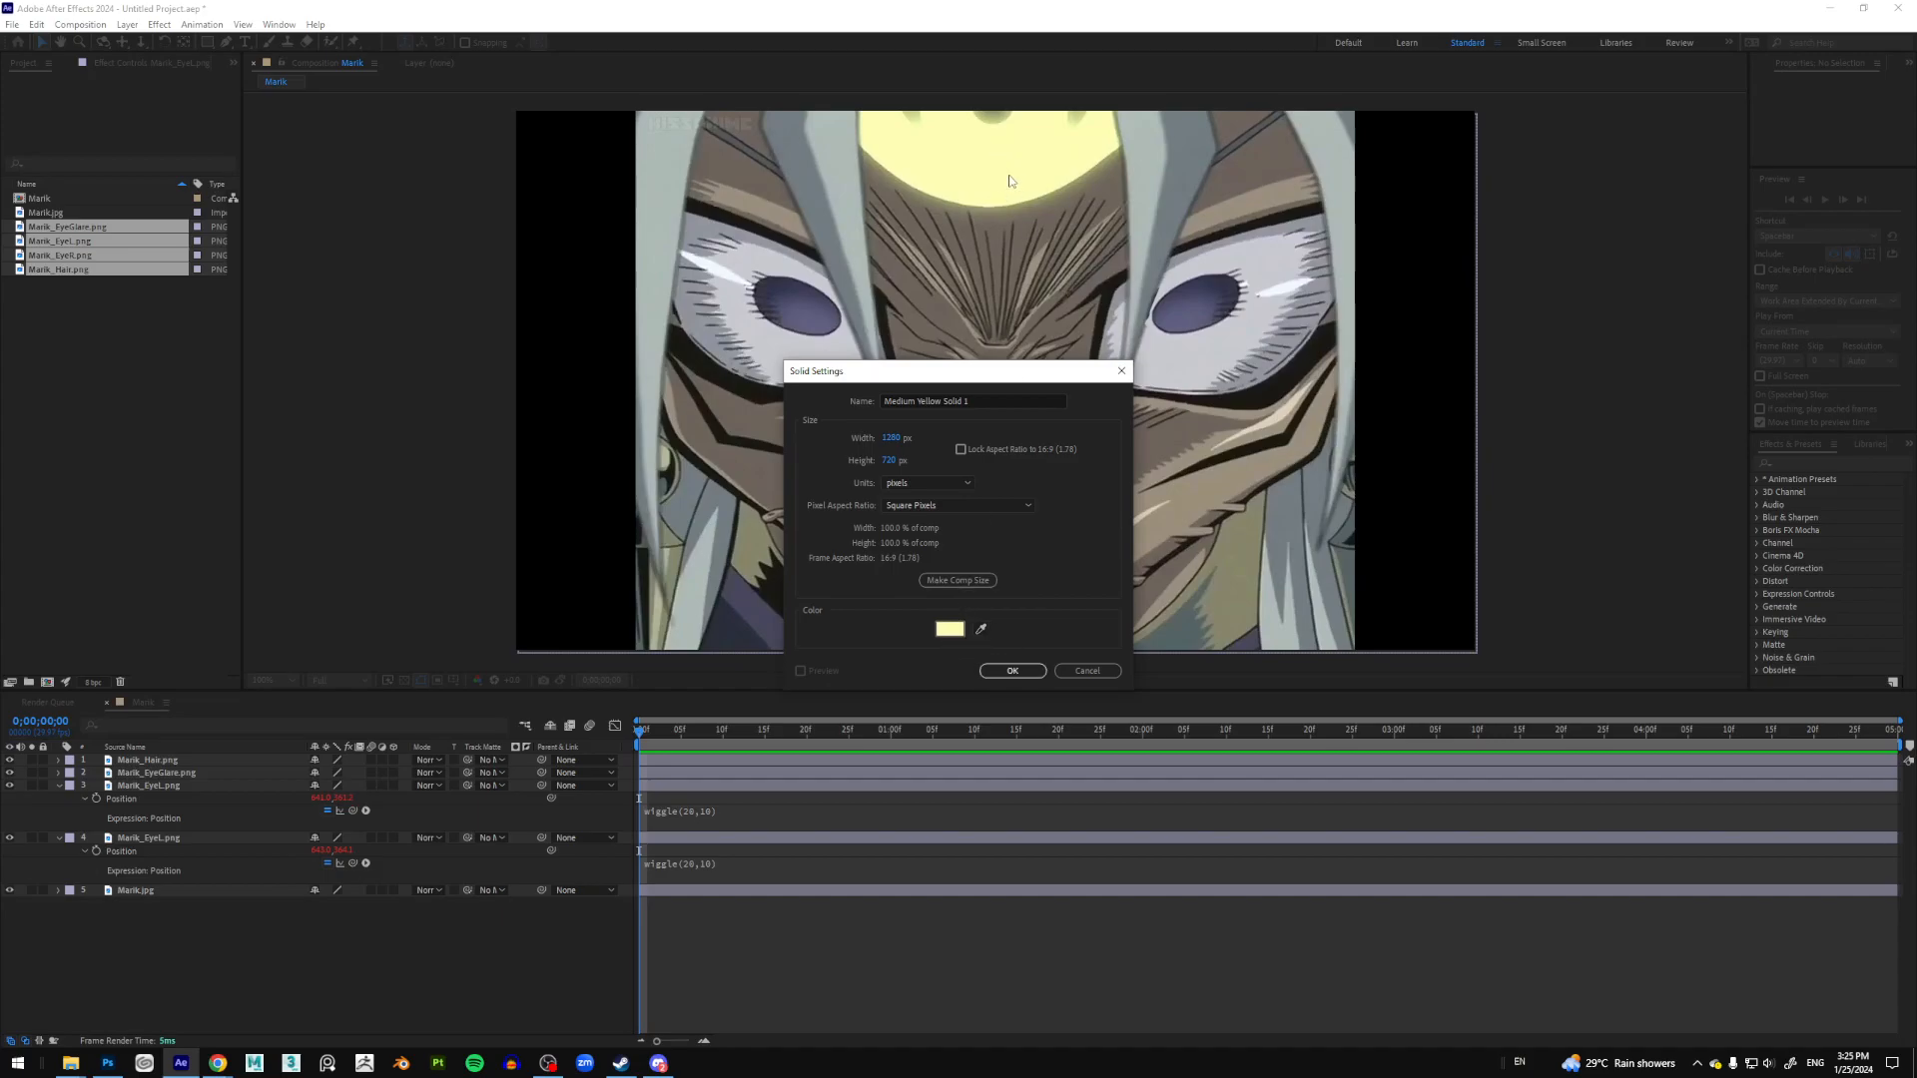
left_click(1013, 671)
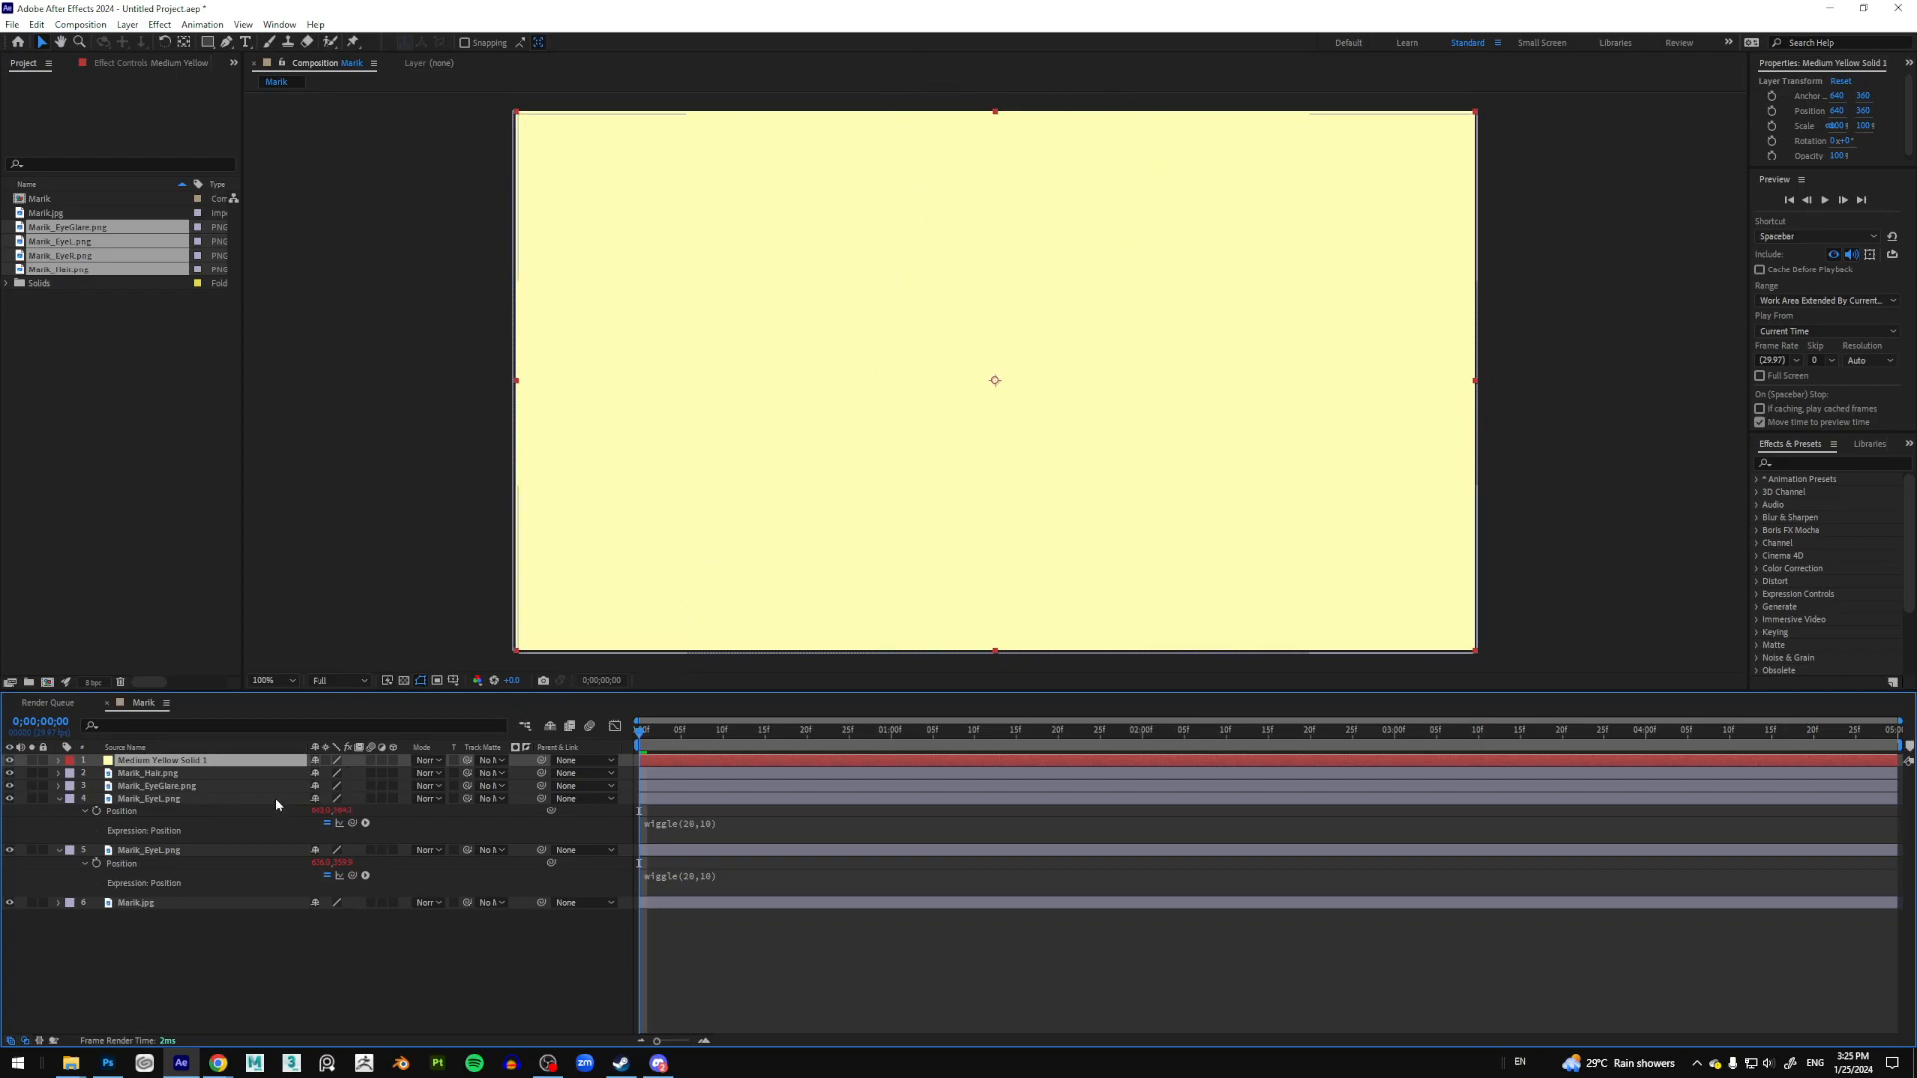
Step: Set Medium Yellow Solid 1 to 75% opacity and place the first Pen mask point at the glow's top
key("t")
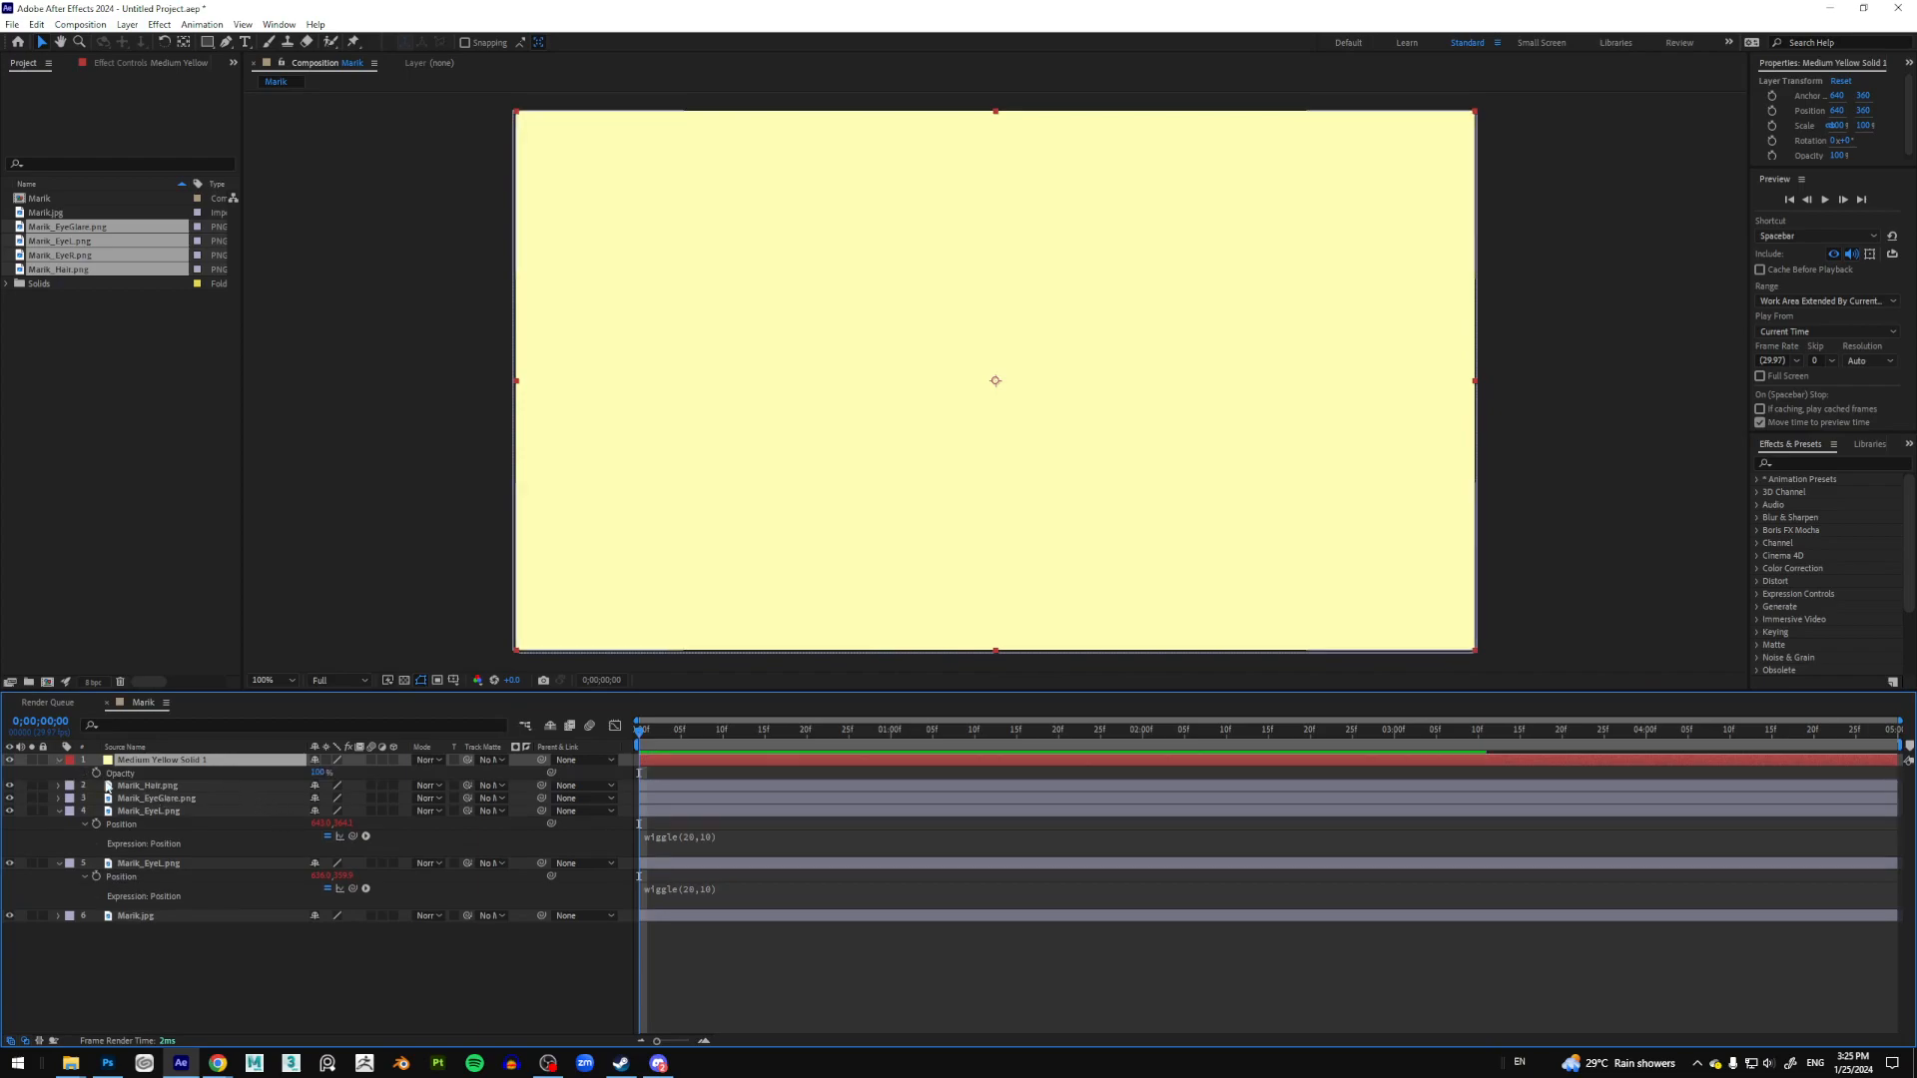
left_click_drag(318, 773, 305, 776)
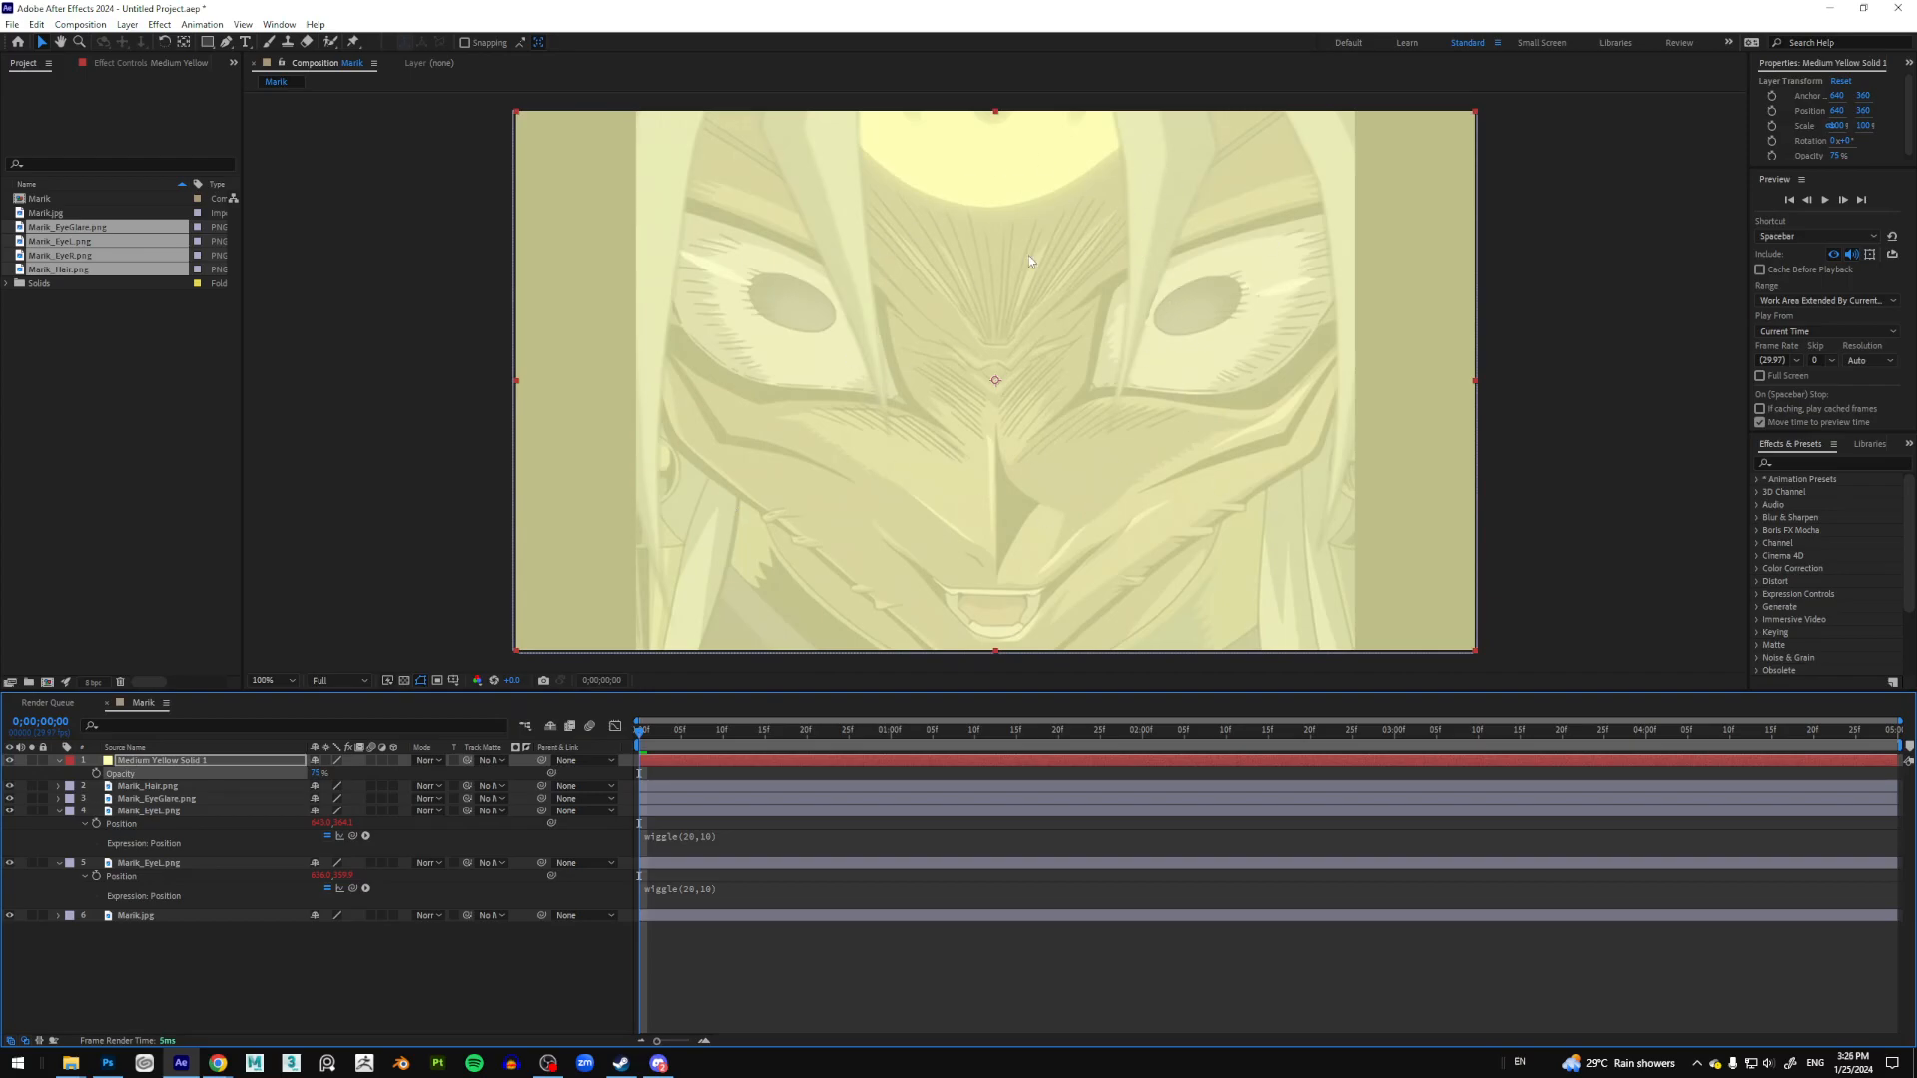
left_click(224, 43)
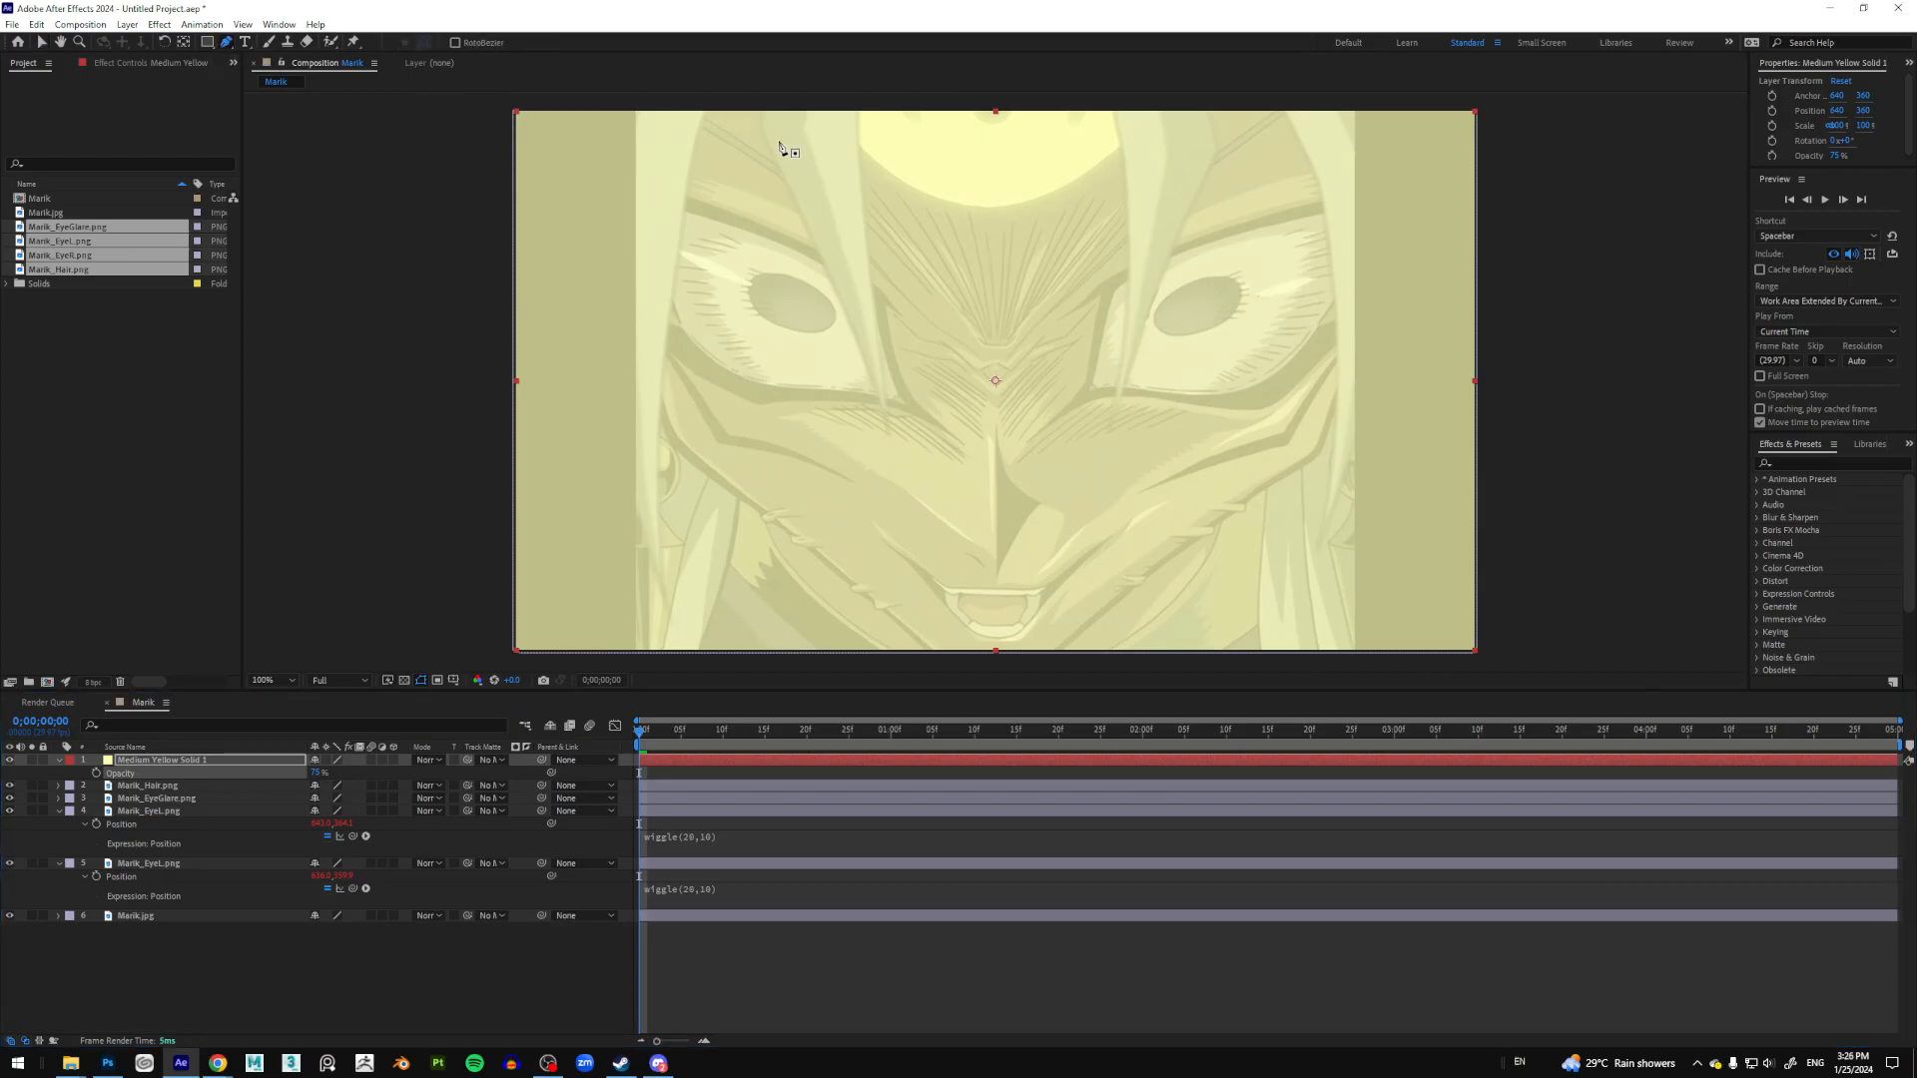
left_click(858, 104)
Step: Outline the glowing dome with curved mask points and level the mask's top edge
left_click(860, 148)
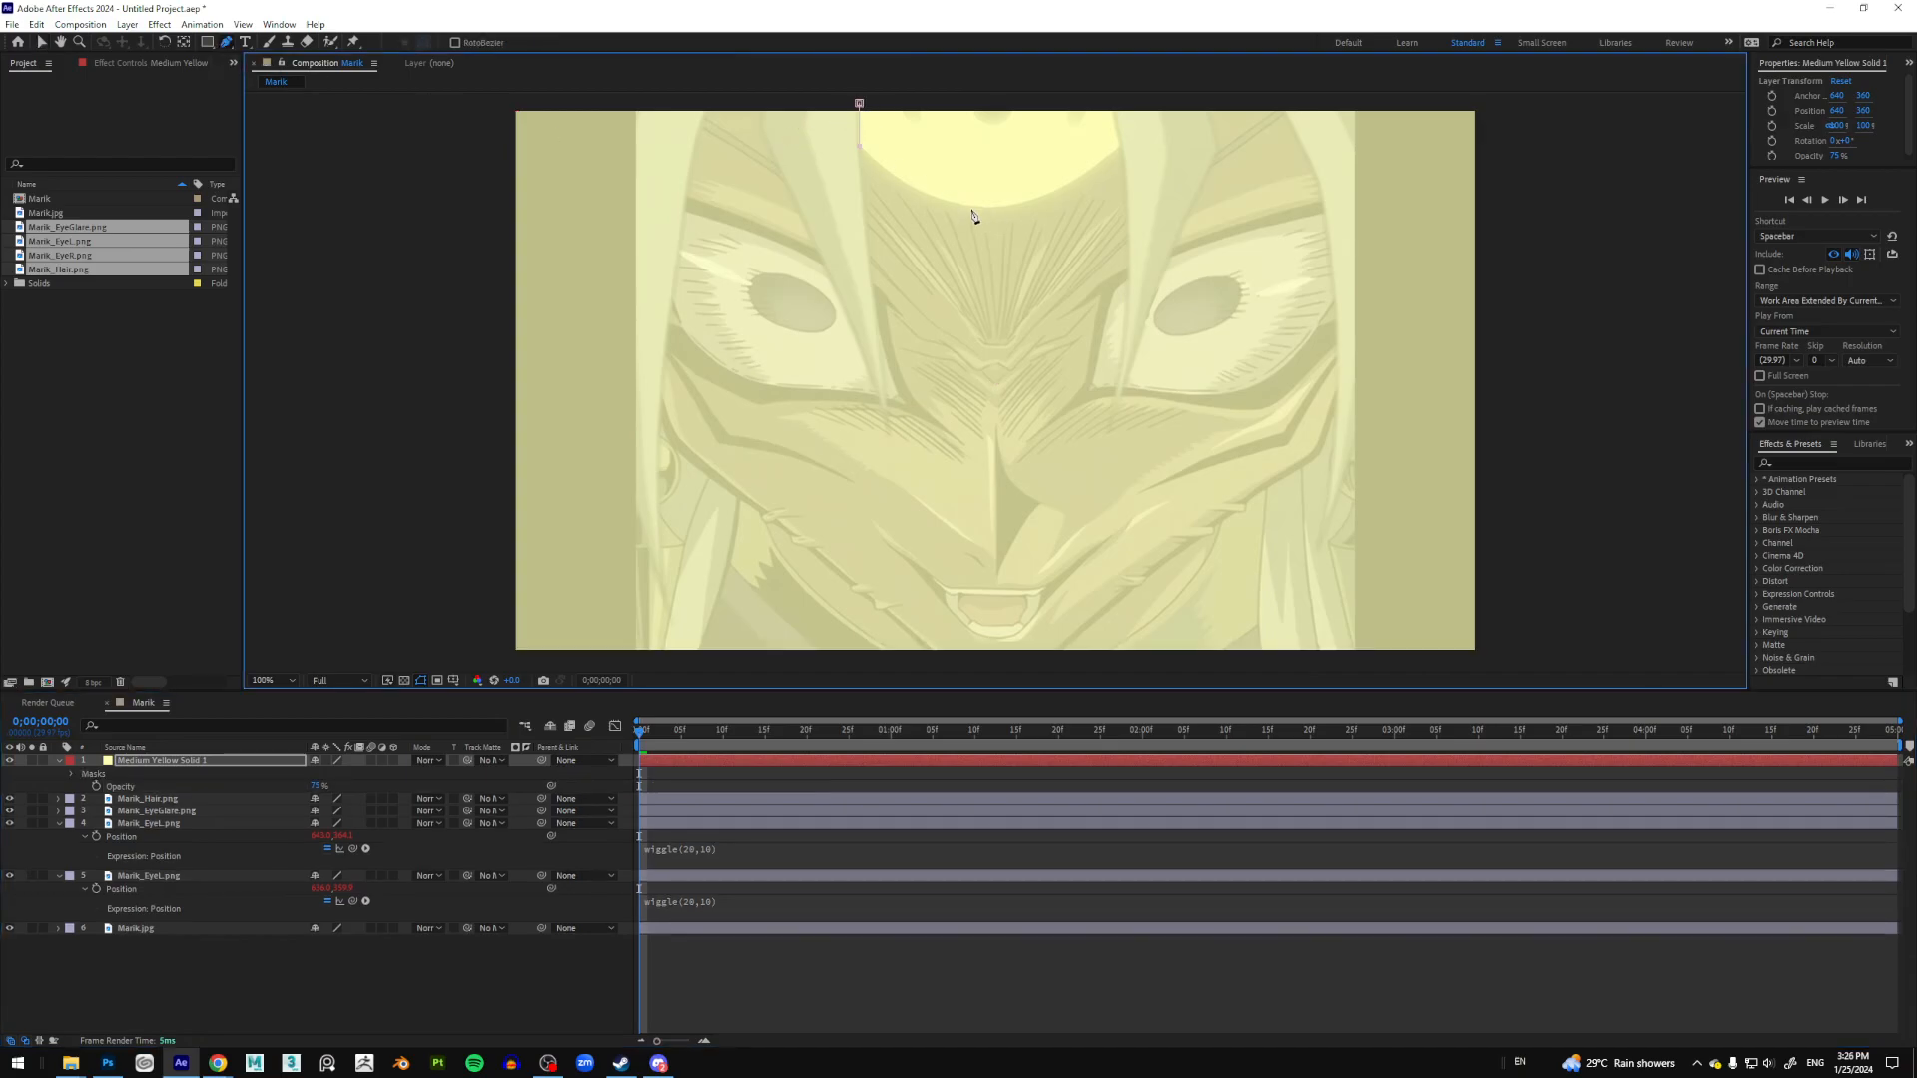
left_click_drag(984, 208, 1045, 209)
left_click_drag(1119, 143, 1129, 124)
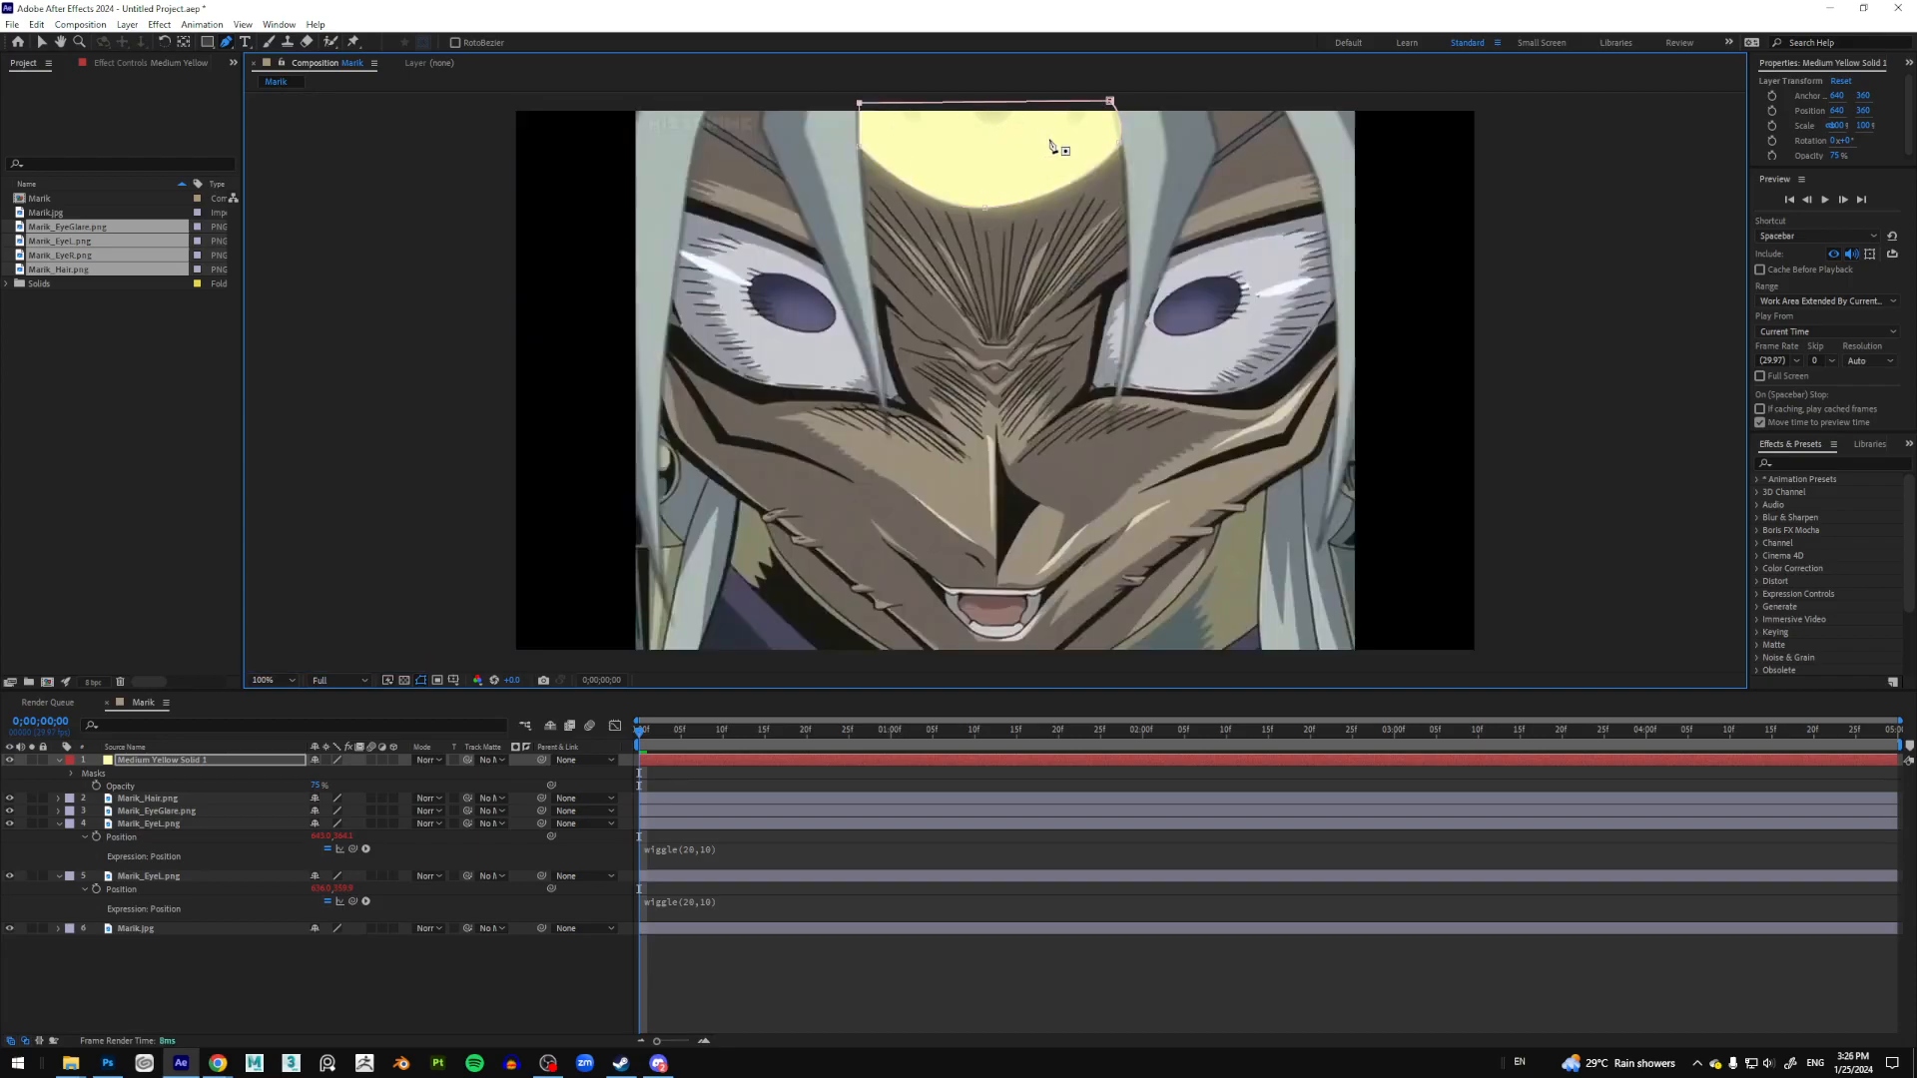
left_click_drag(1110, 103, 1105, 104)
left_click_drag(1104, 103, 1110, 104)
Step: Return to the Selection tool and reselect the yellow solid layer
left_click(41, 42)
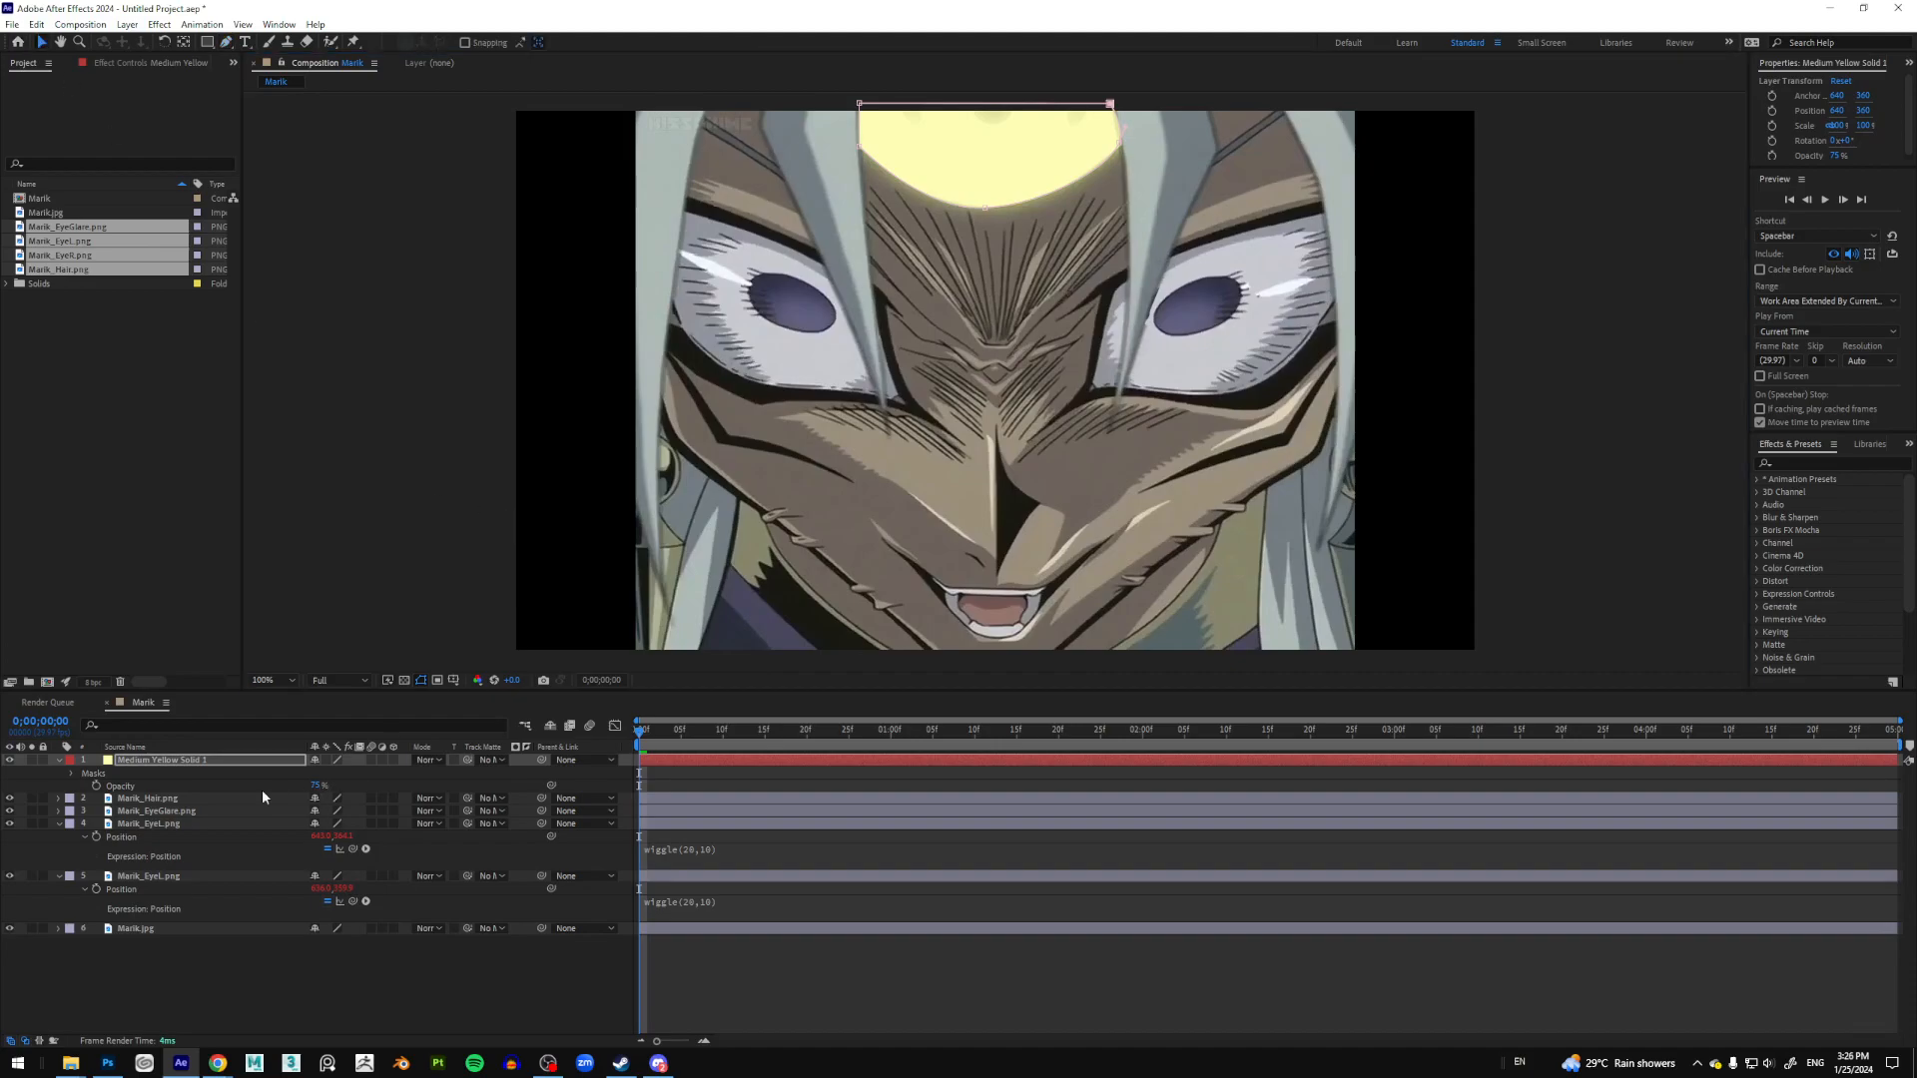
left_click(284, 797)
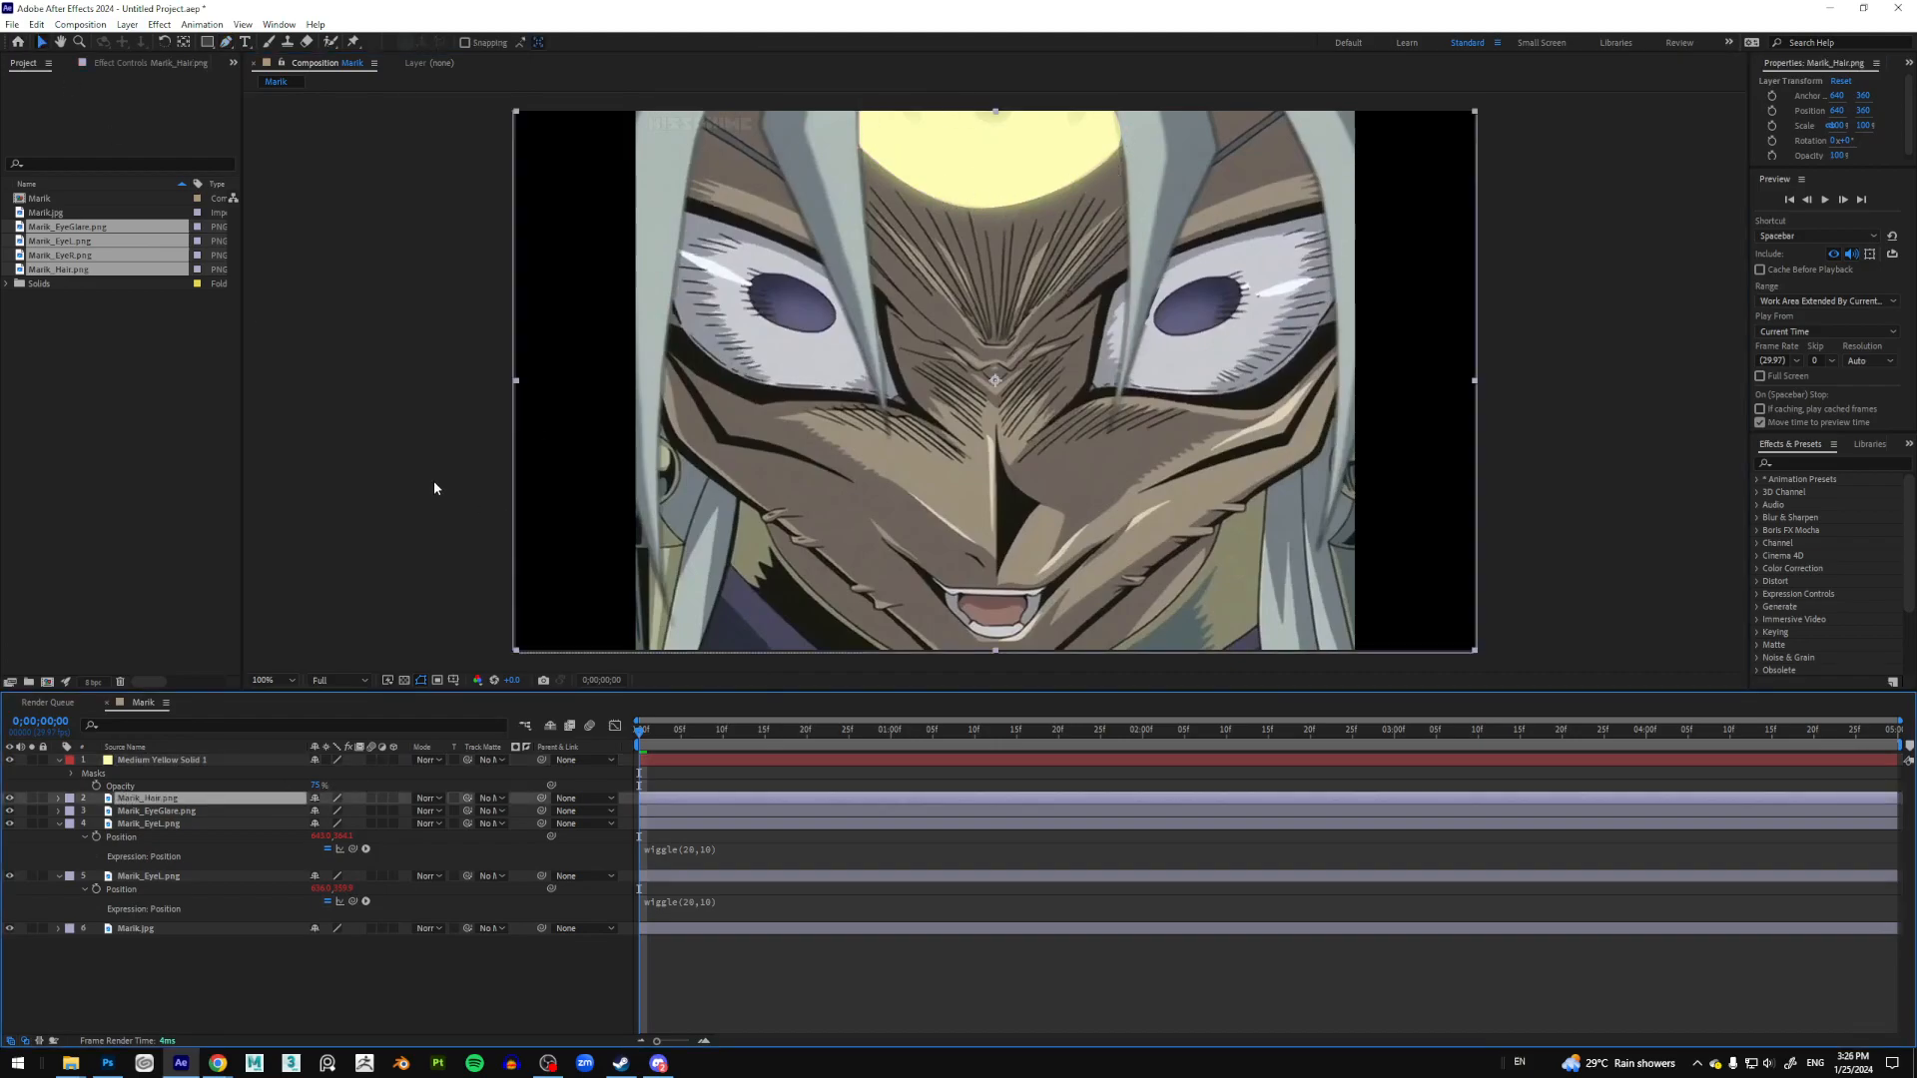
left_click(165, 764)
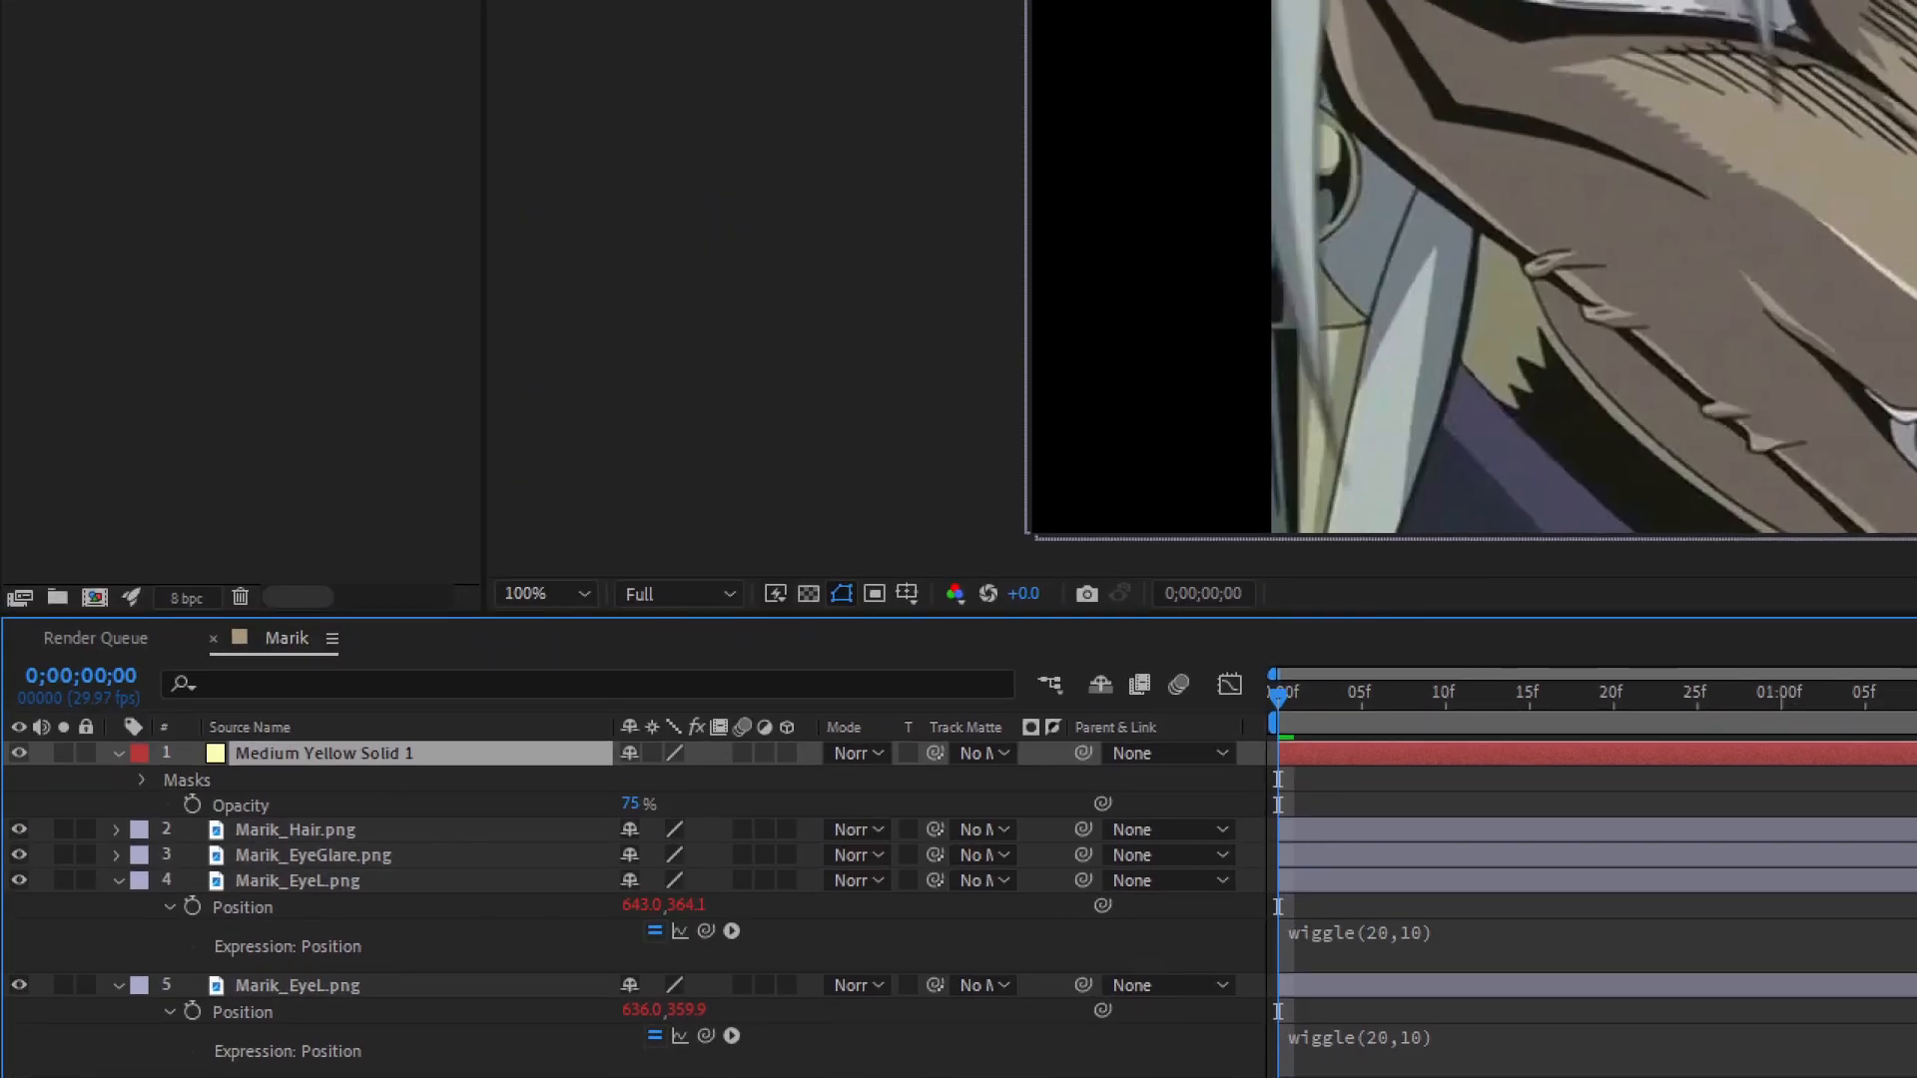
mouse_move(161, 757)
left_mouse_down()
mouse_move(158, 806)
mouse_move(182, 756)
left_mouse_up()
Step: Feather the yellow solid's Mask 1 edge to about 33 pixels
key("Escape")
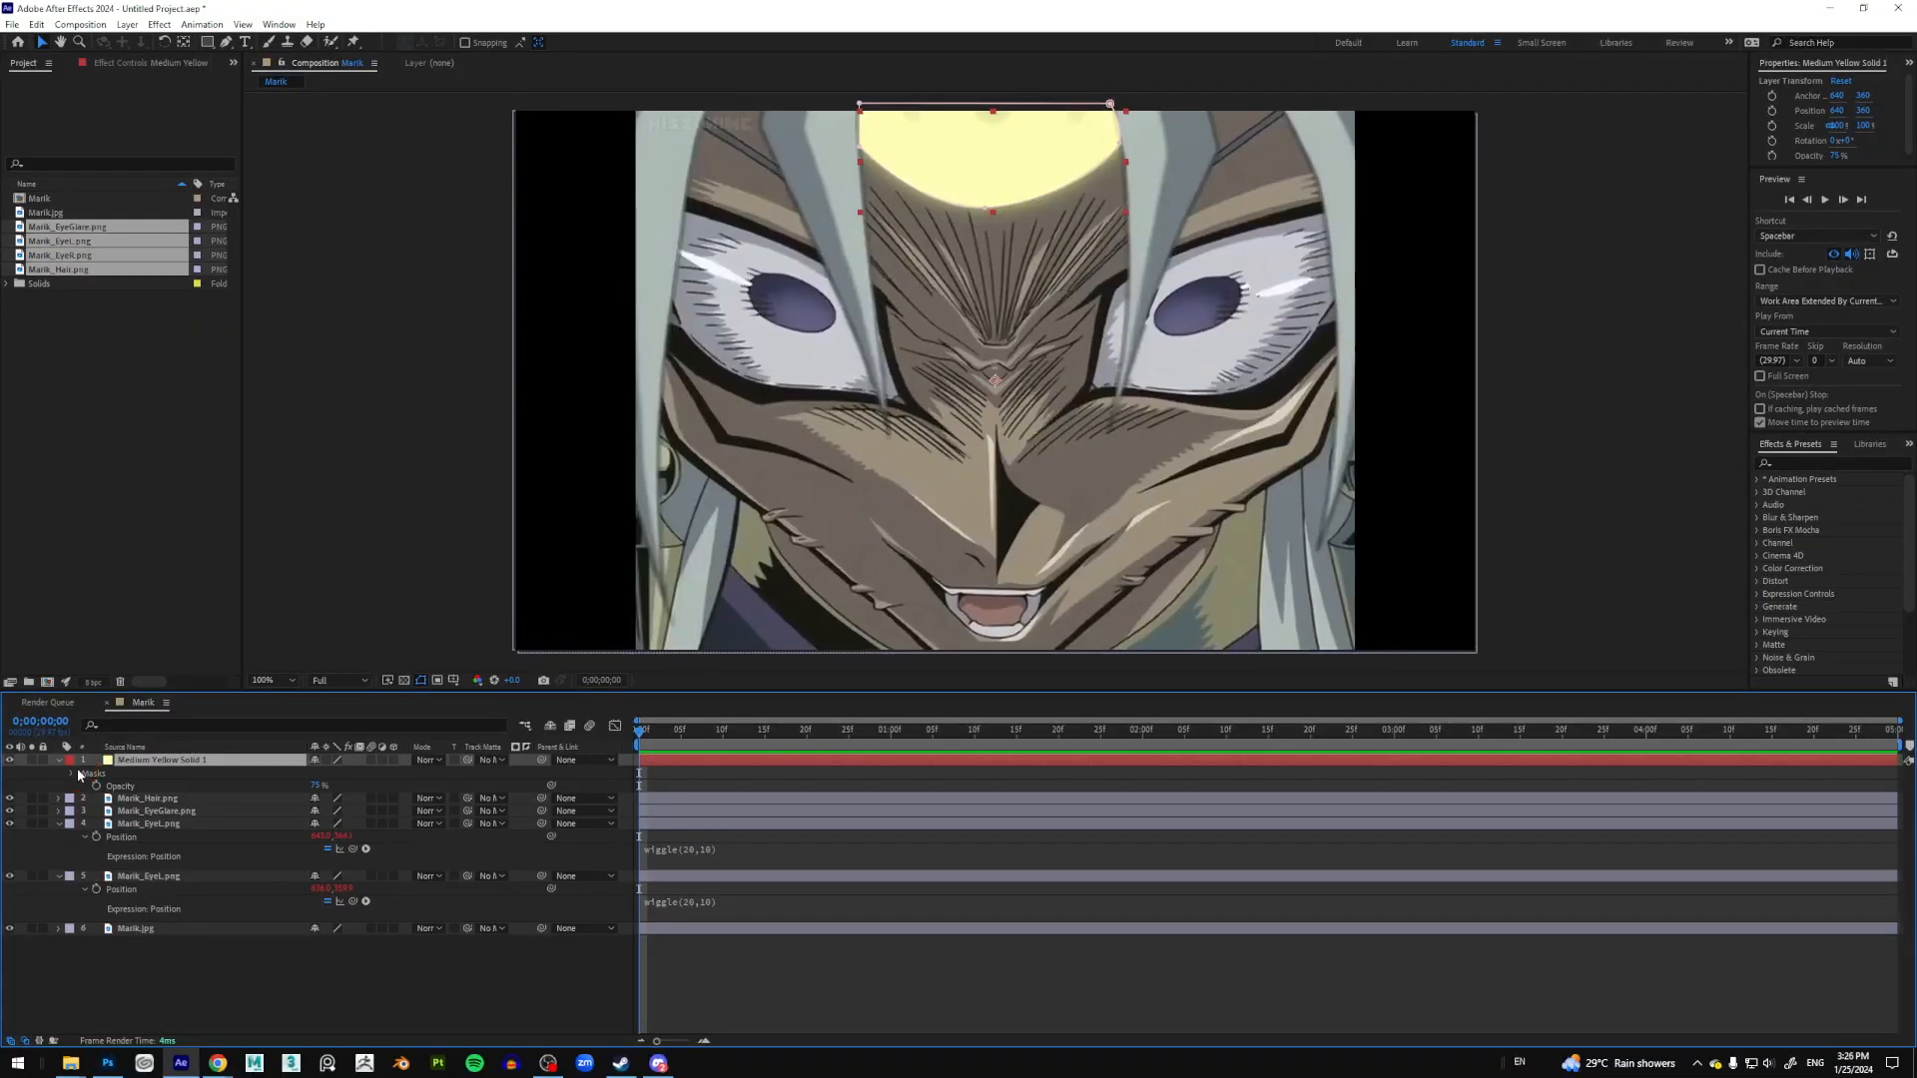
left_click(72, 774)
left_click(85, 788)
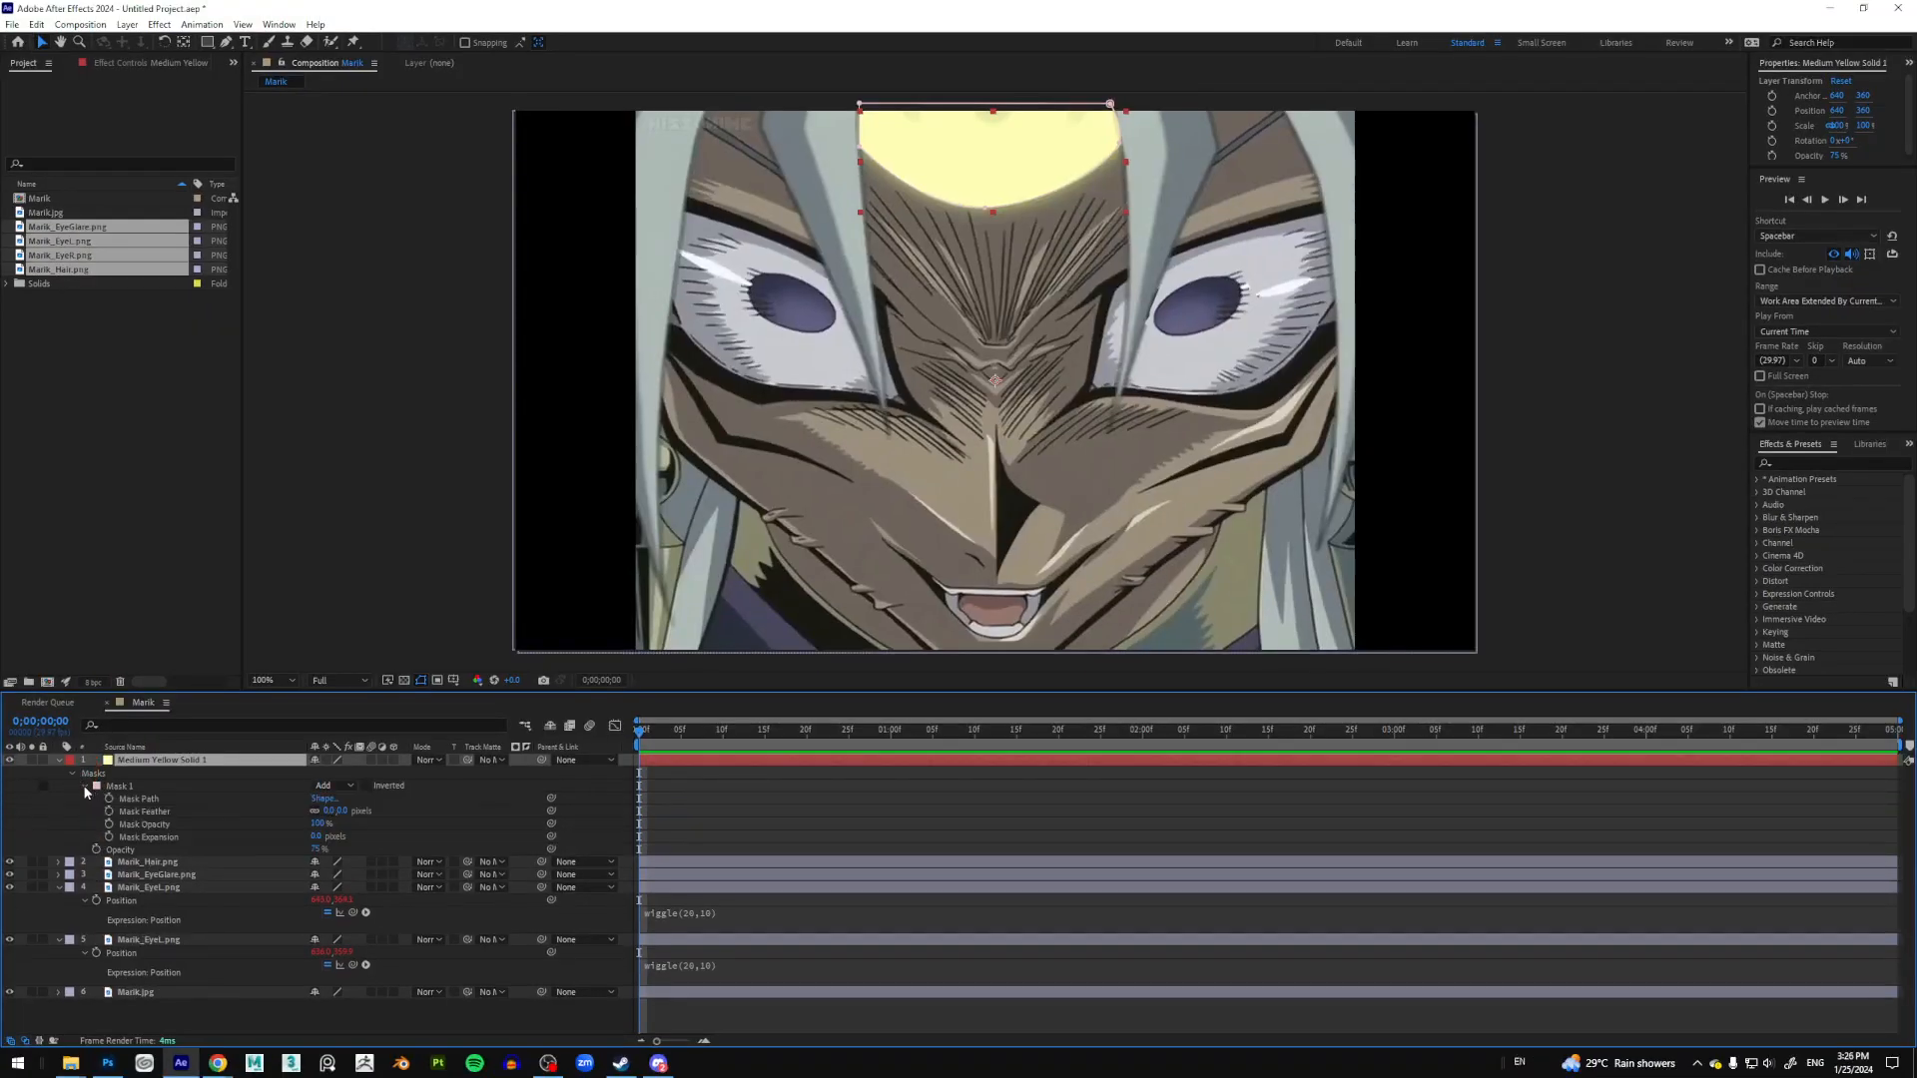
left_click_drag(329, 810, 351, 811)
key("ctrl+1")
left_click(1068, 165)
mouse_move(1095, 145)
left_mouse_down()
mouse_move(1136, 286)
mouse_move(1181, 135)
left_mouse_up()
key("Escape")
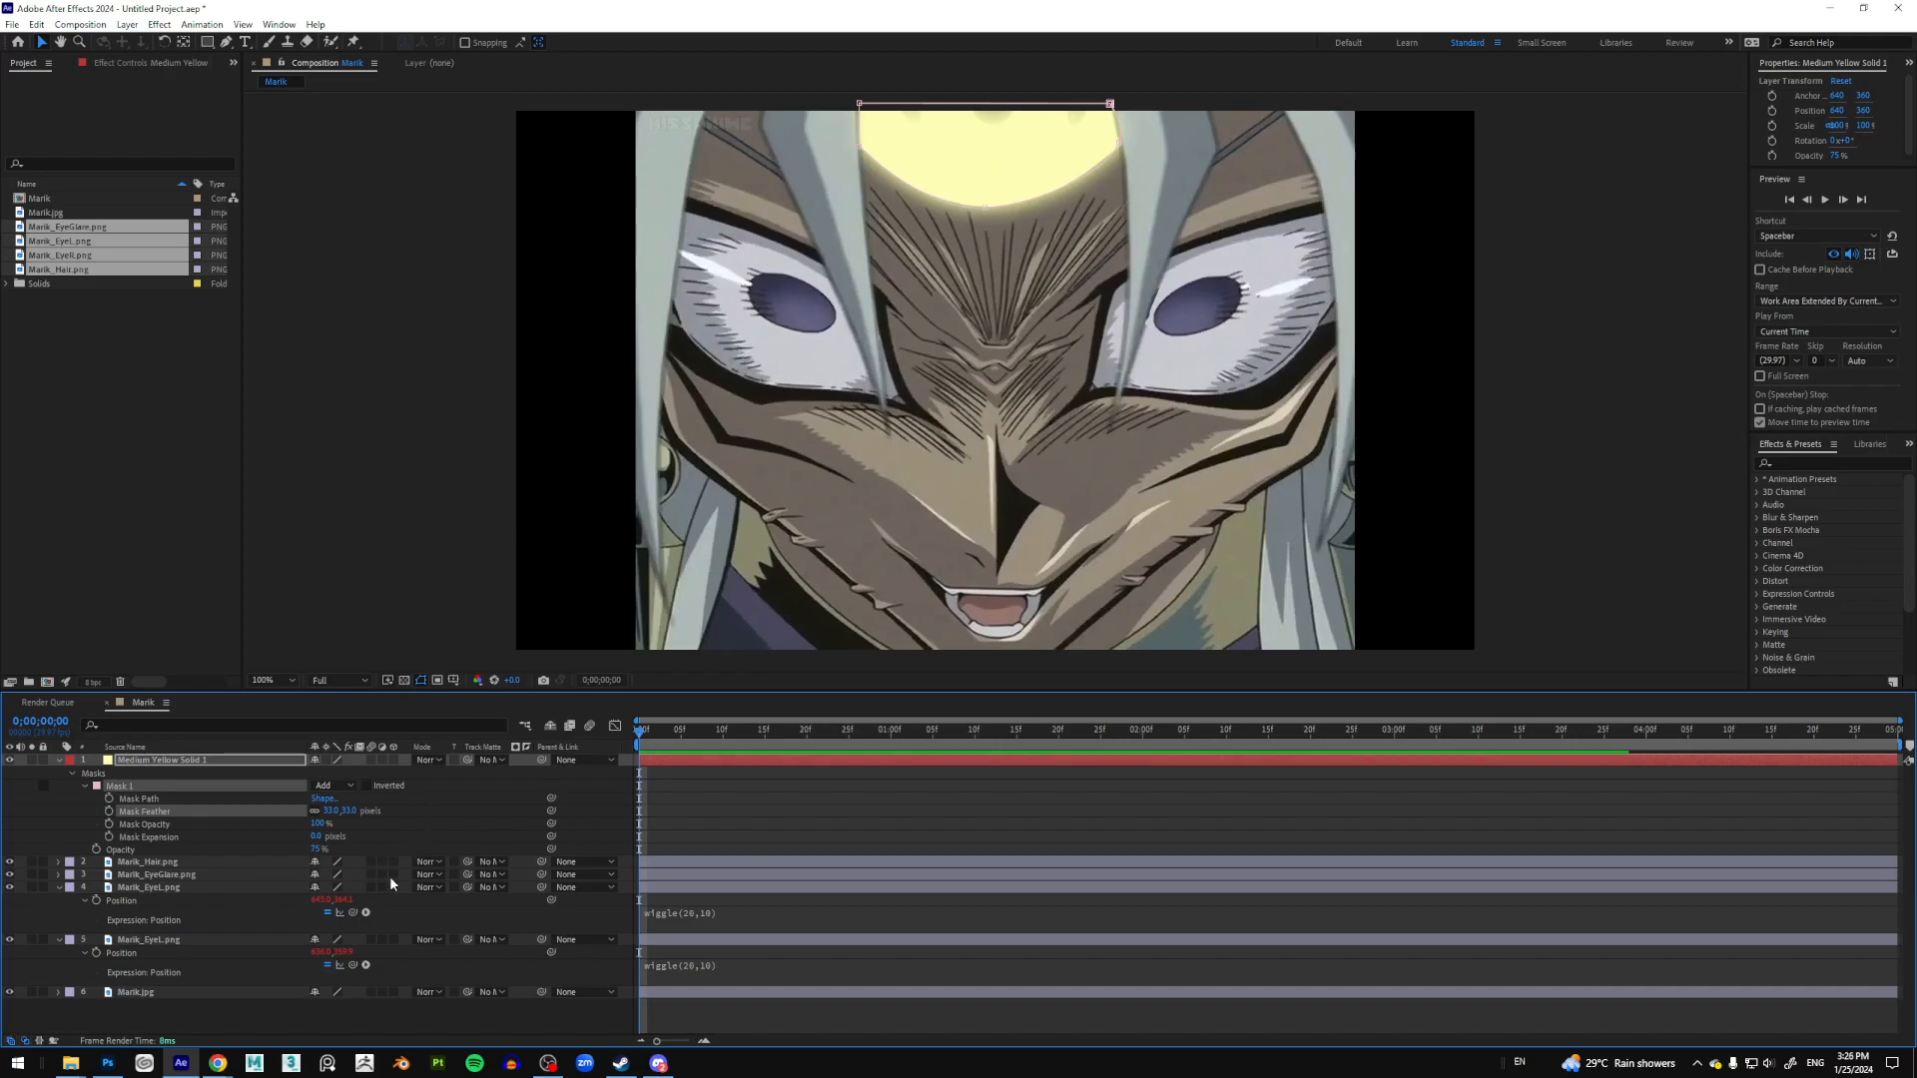
Step: Select the eye layer and the solid's Opacity, stepping a frame to check the wiggle
left_click(188, 888)
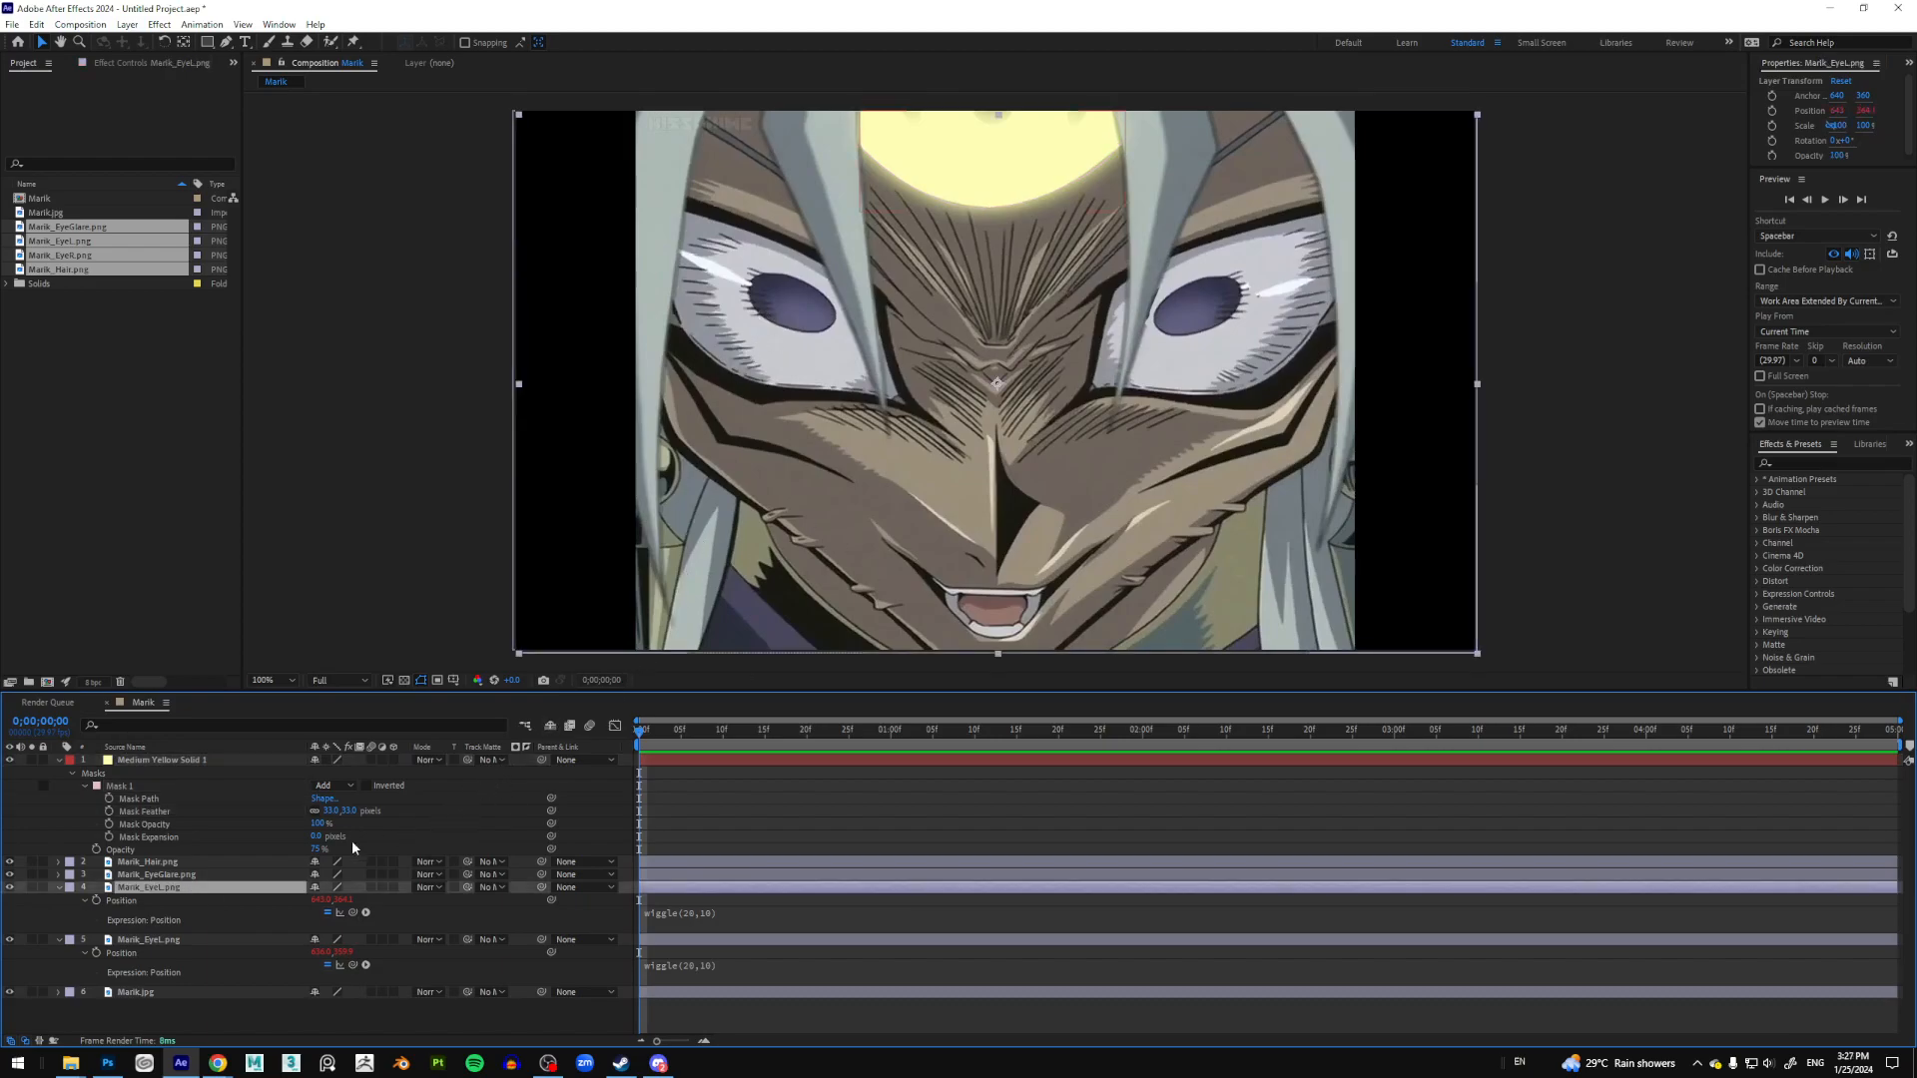
left_click(277, 849)
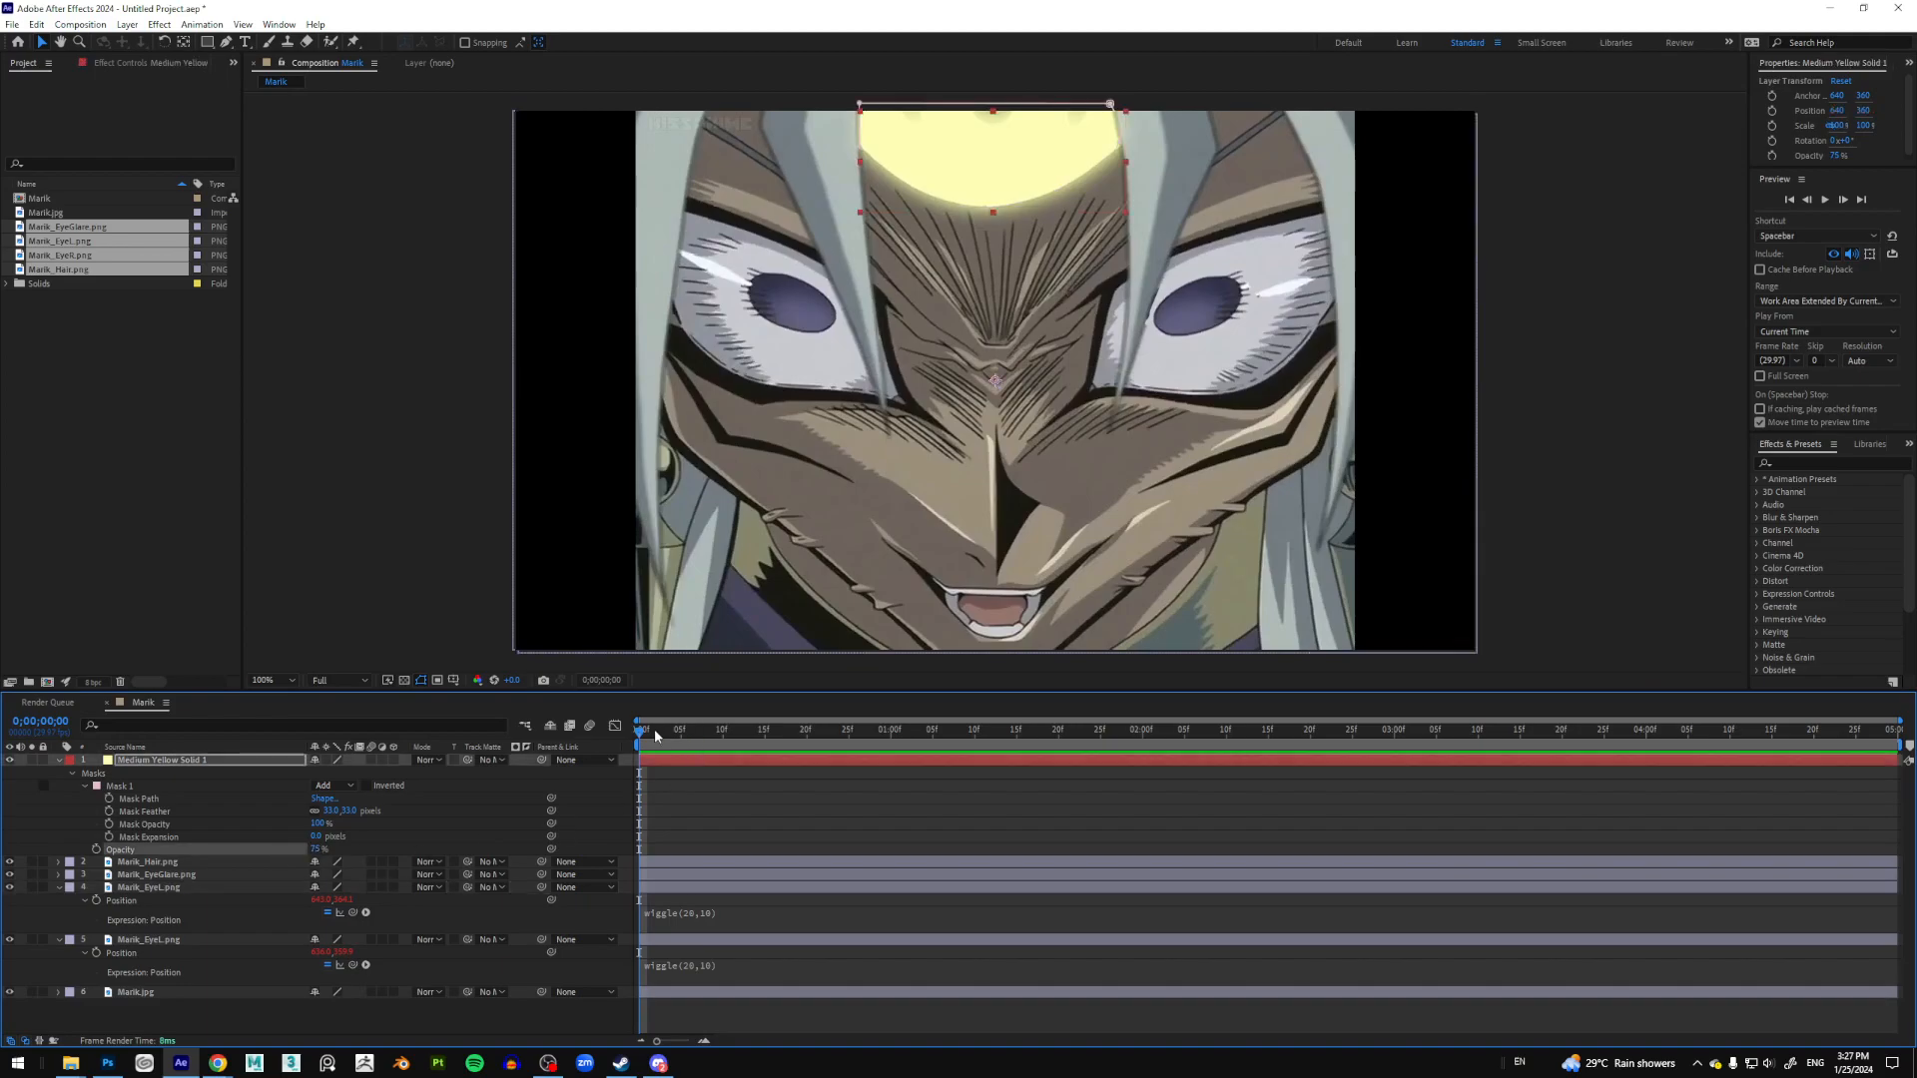
left_click_drag(647, 737, 639, 740)
Step: Add a wiggle(5,60) expression to the yellow solid's Opacity and preview the flickering glow
left_click(96, 850, "alt")
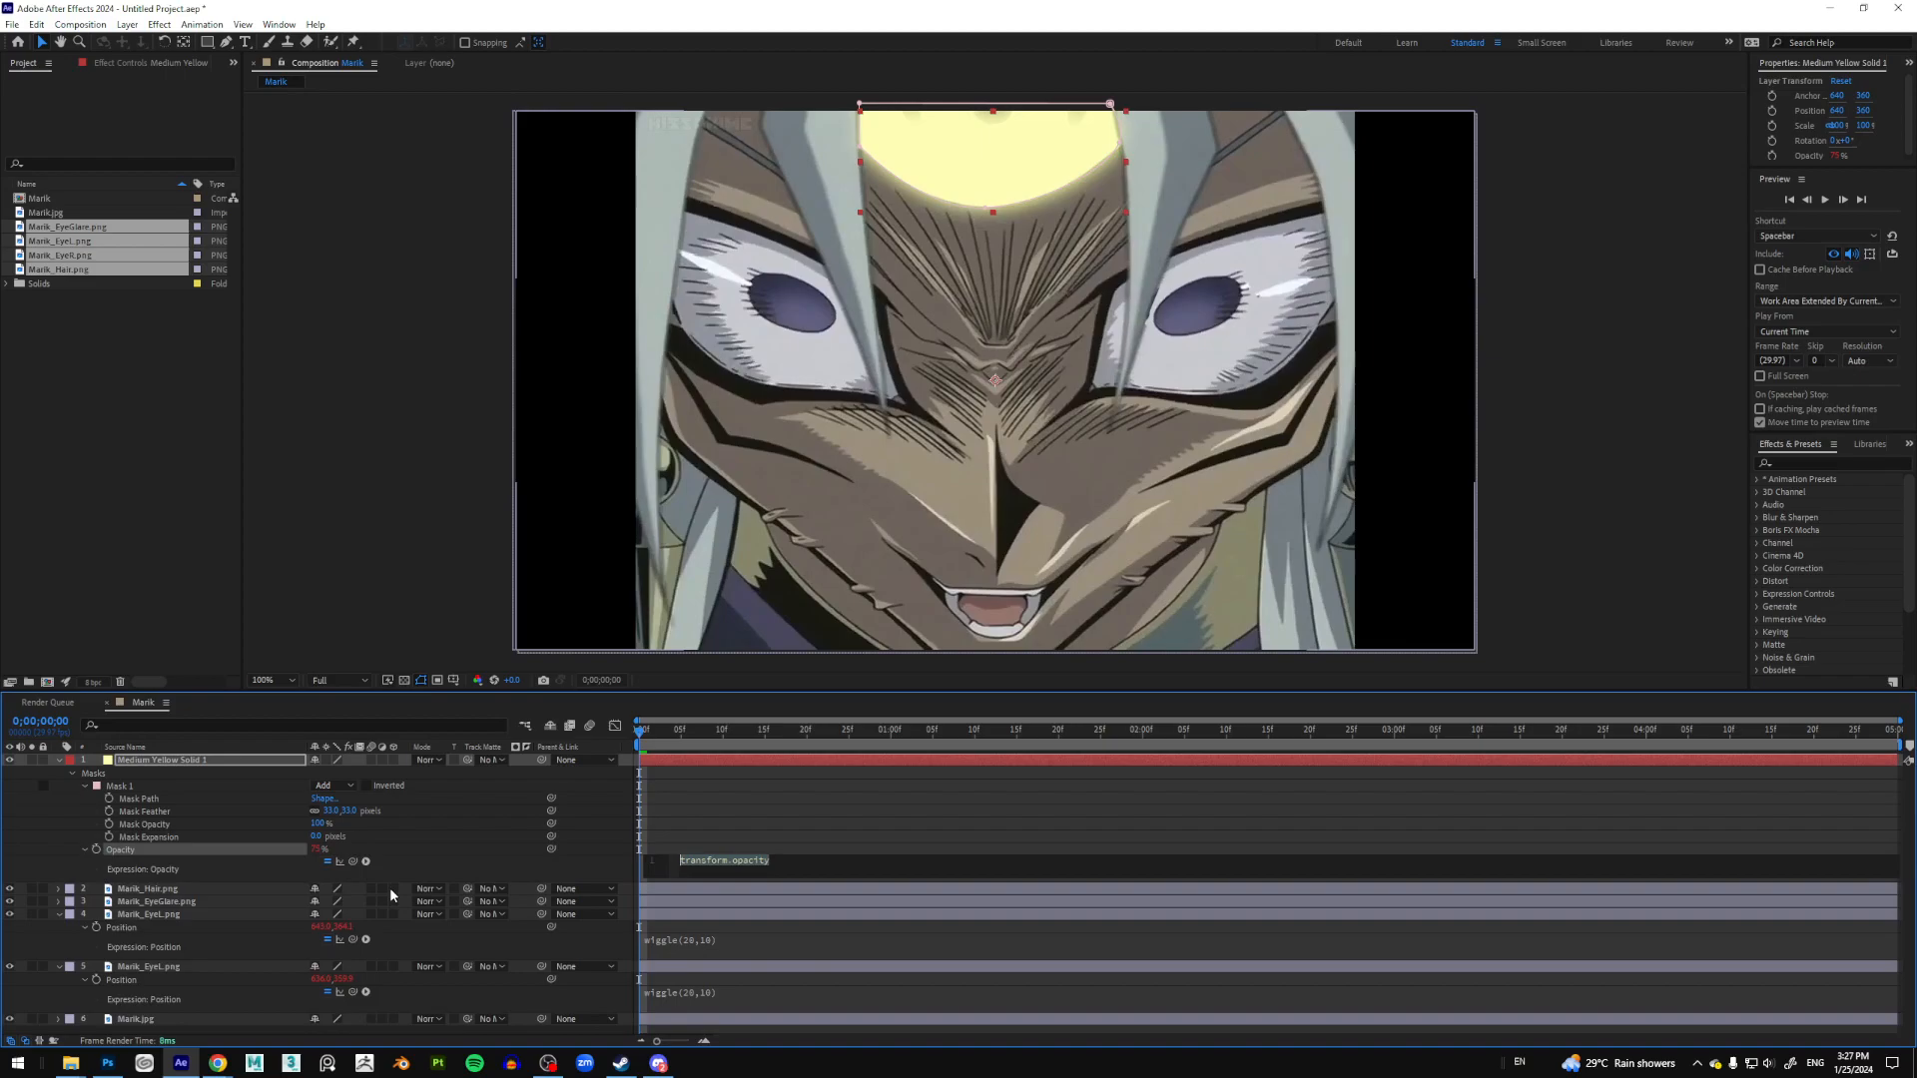
type("wiggle")
key("Return")
type("5,")
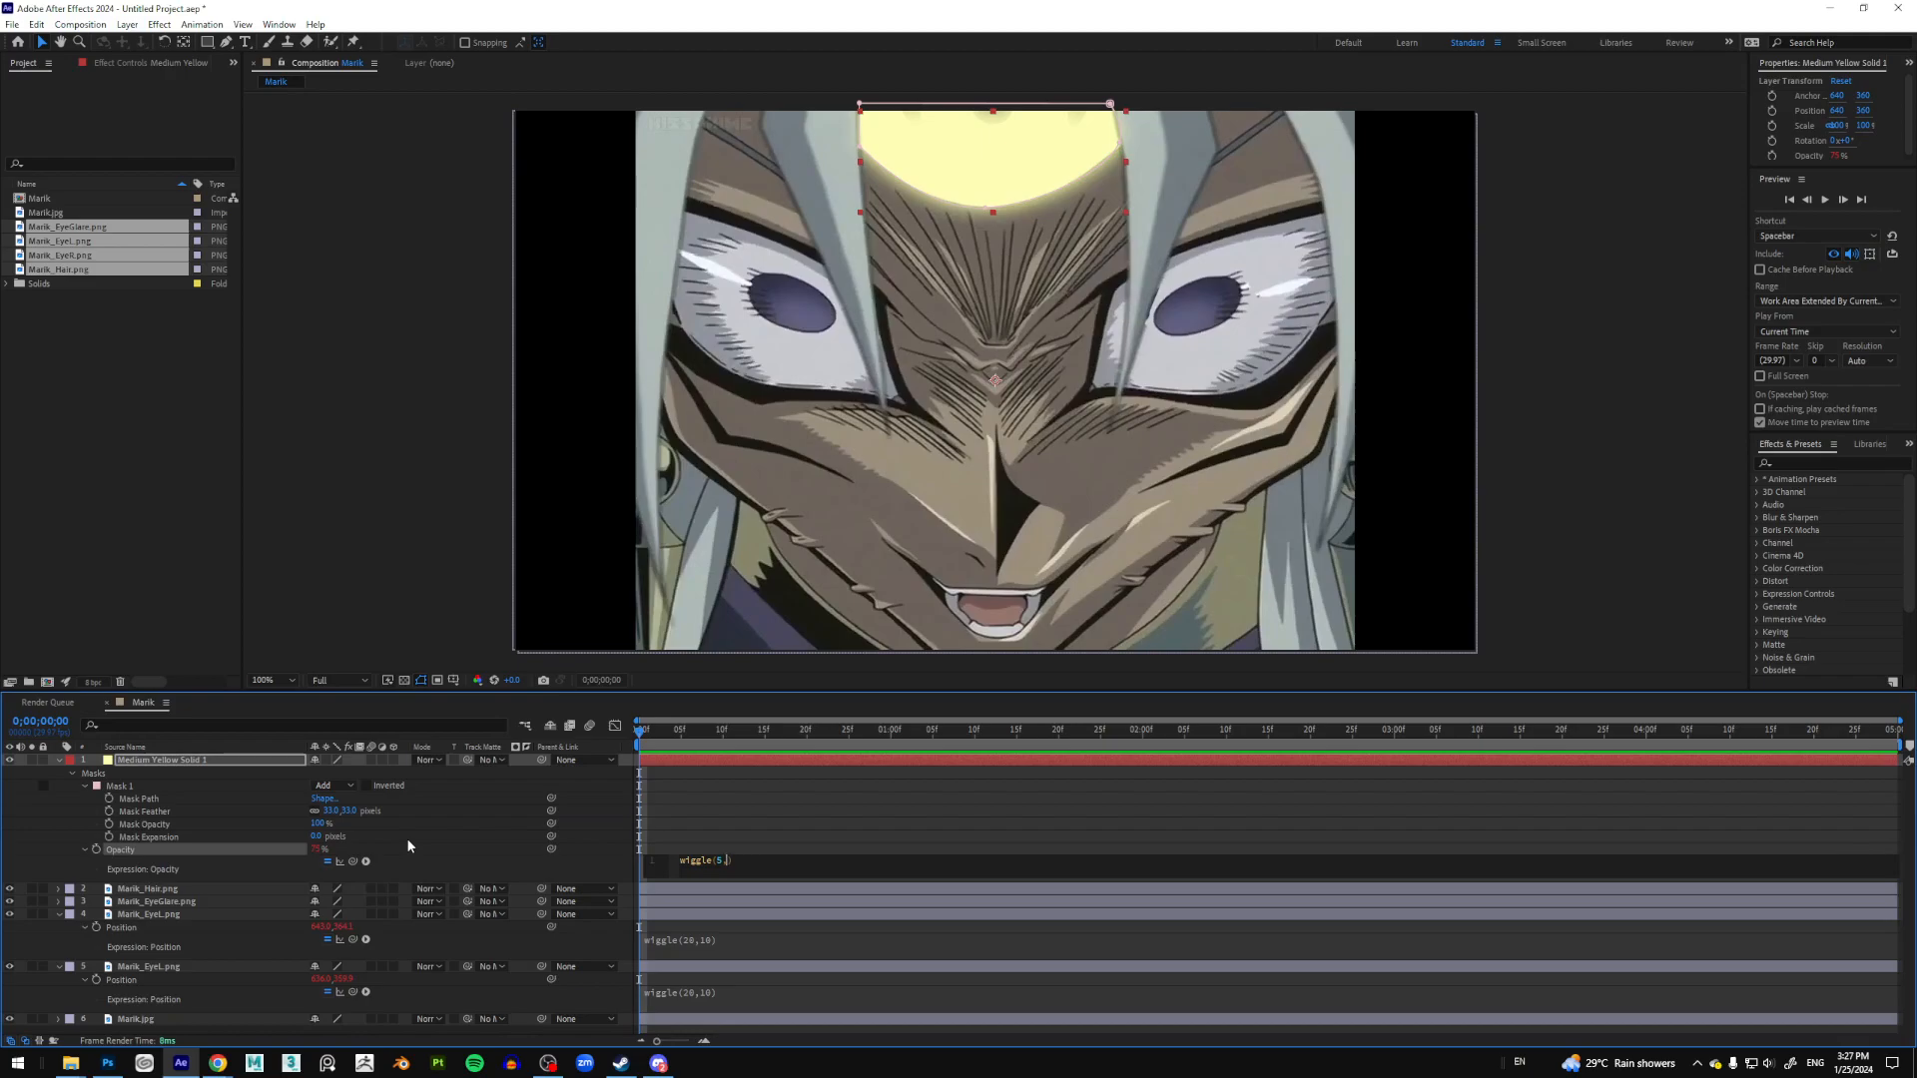
type("60")
left_click(803, 836)
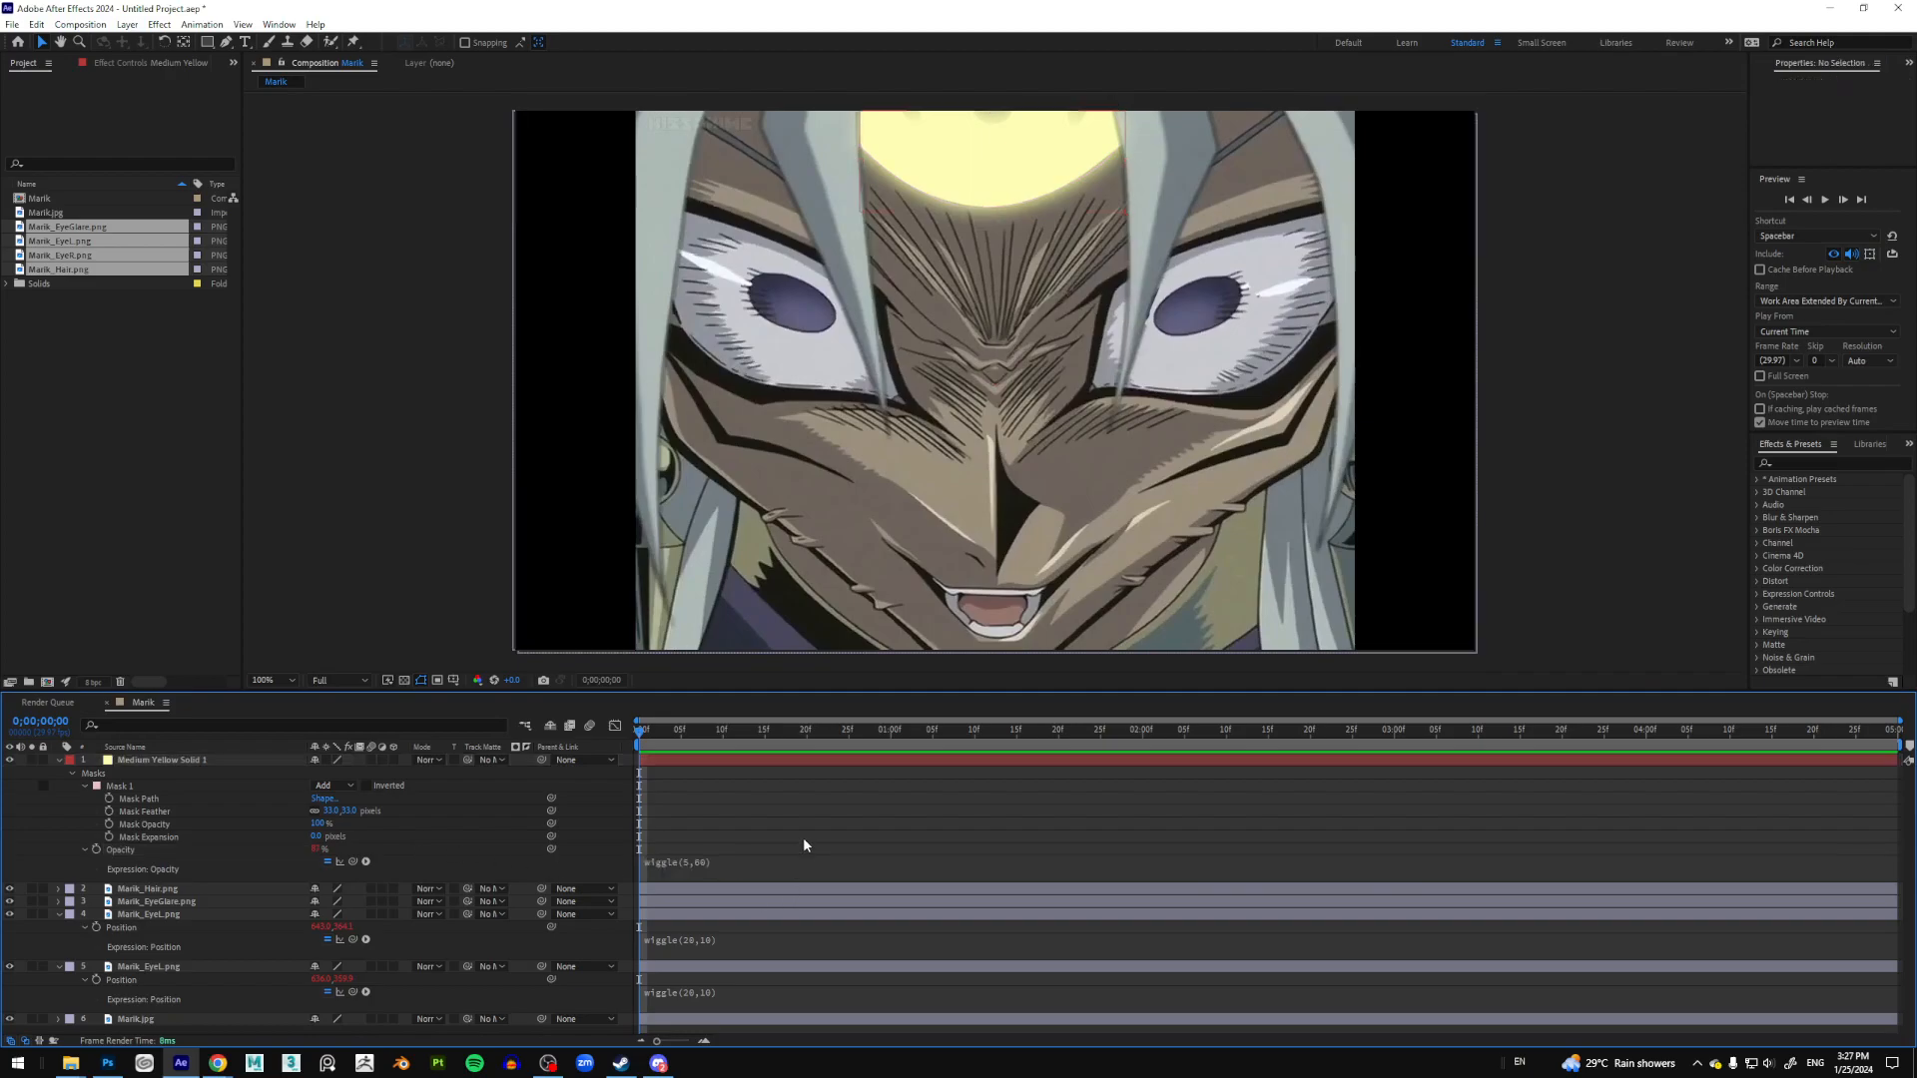
key("space")
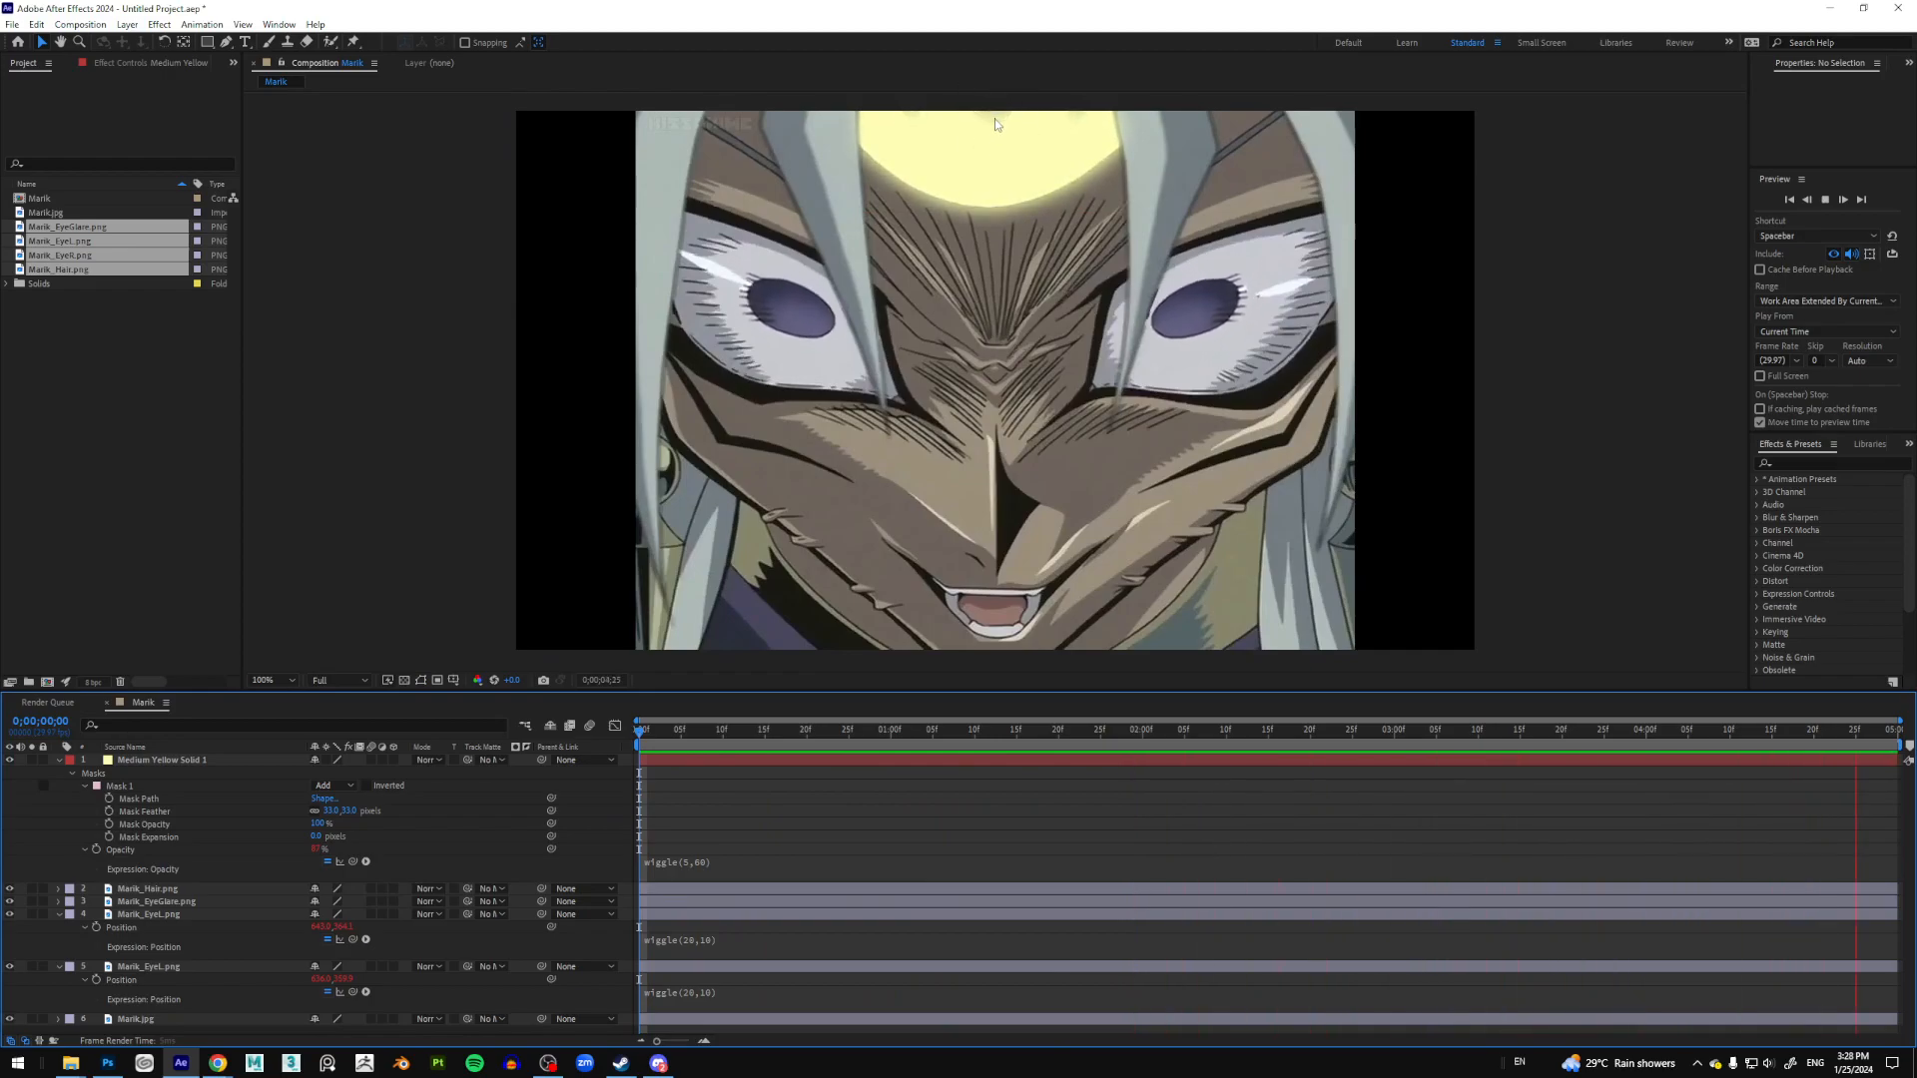
Step: Set the yellow solid's blending mode to Screen
key("space")
right_click(250, 763)
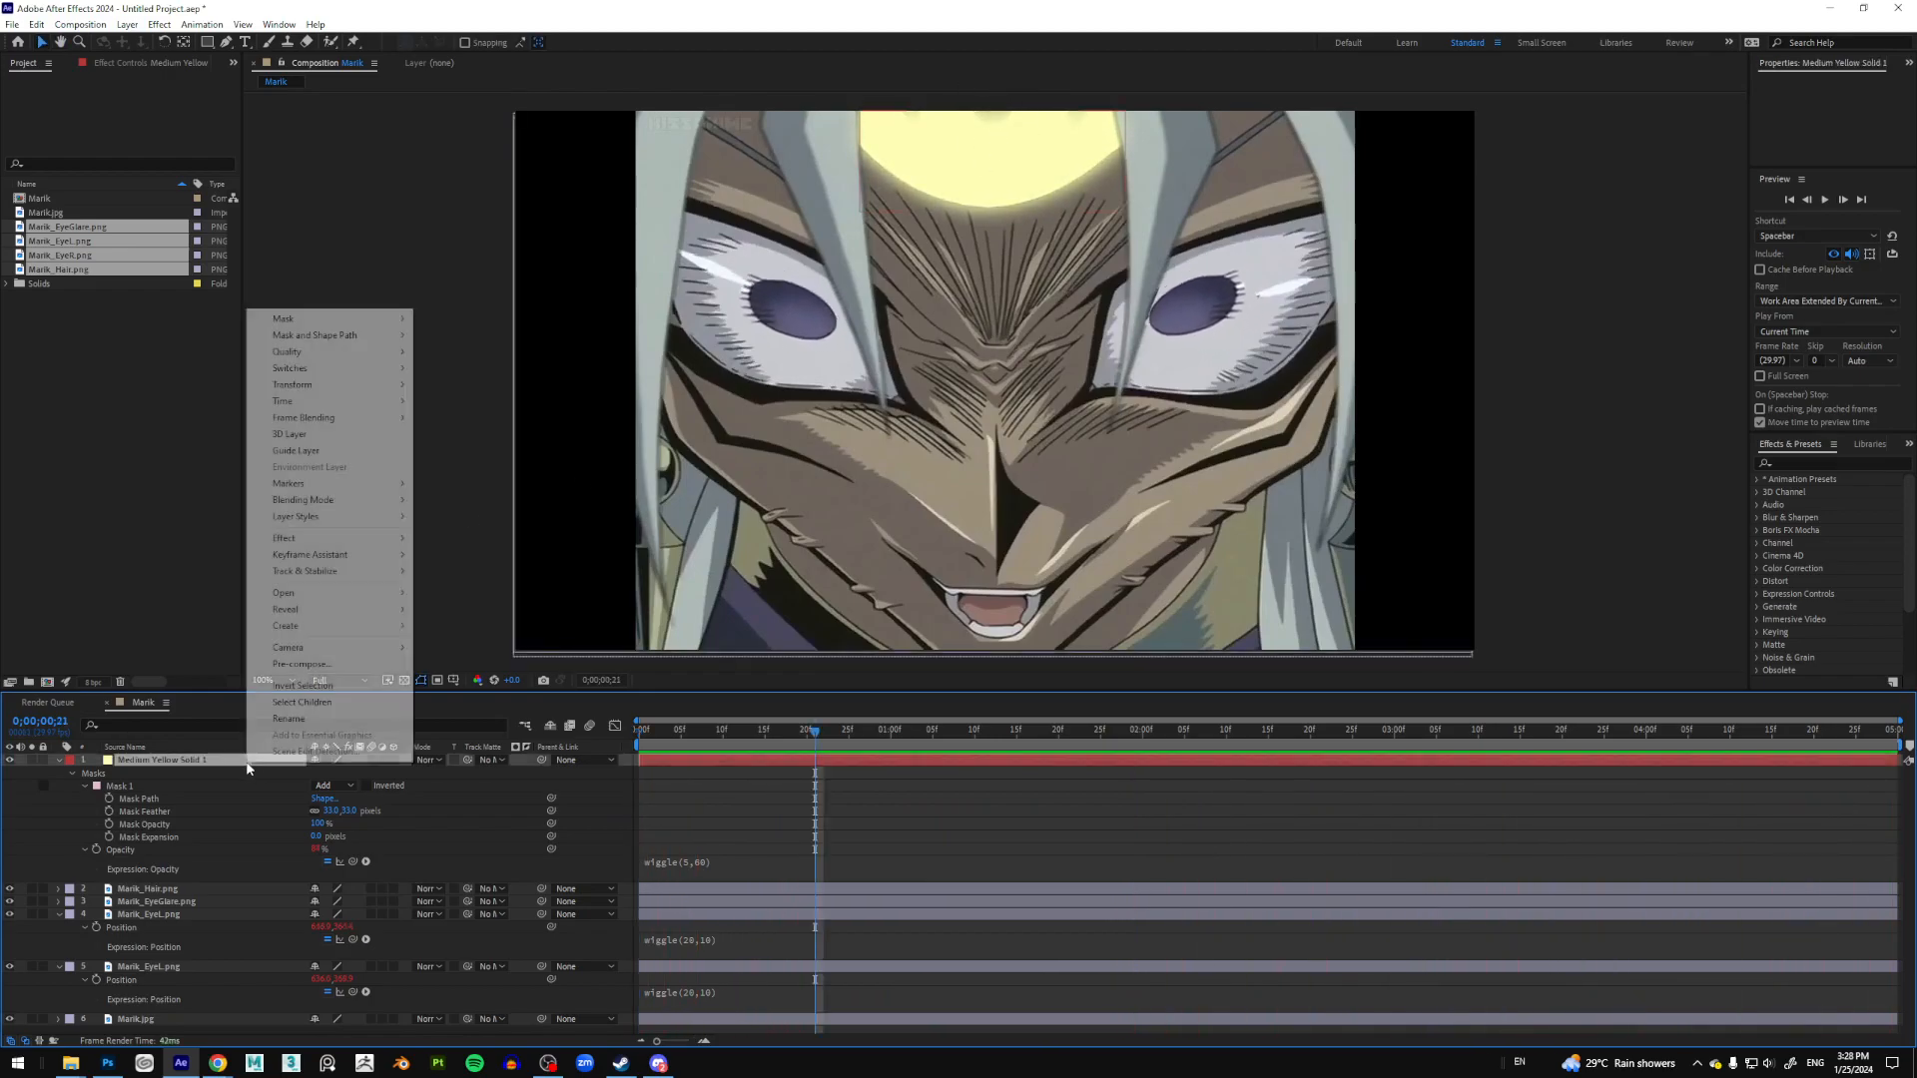
mouse_move(318, 504)
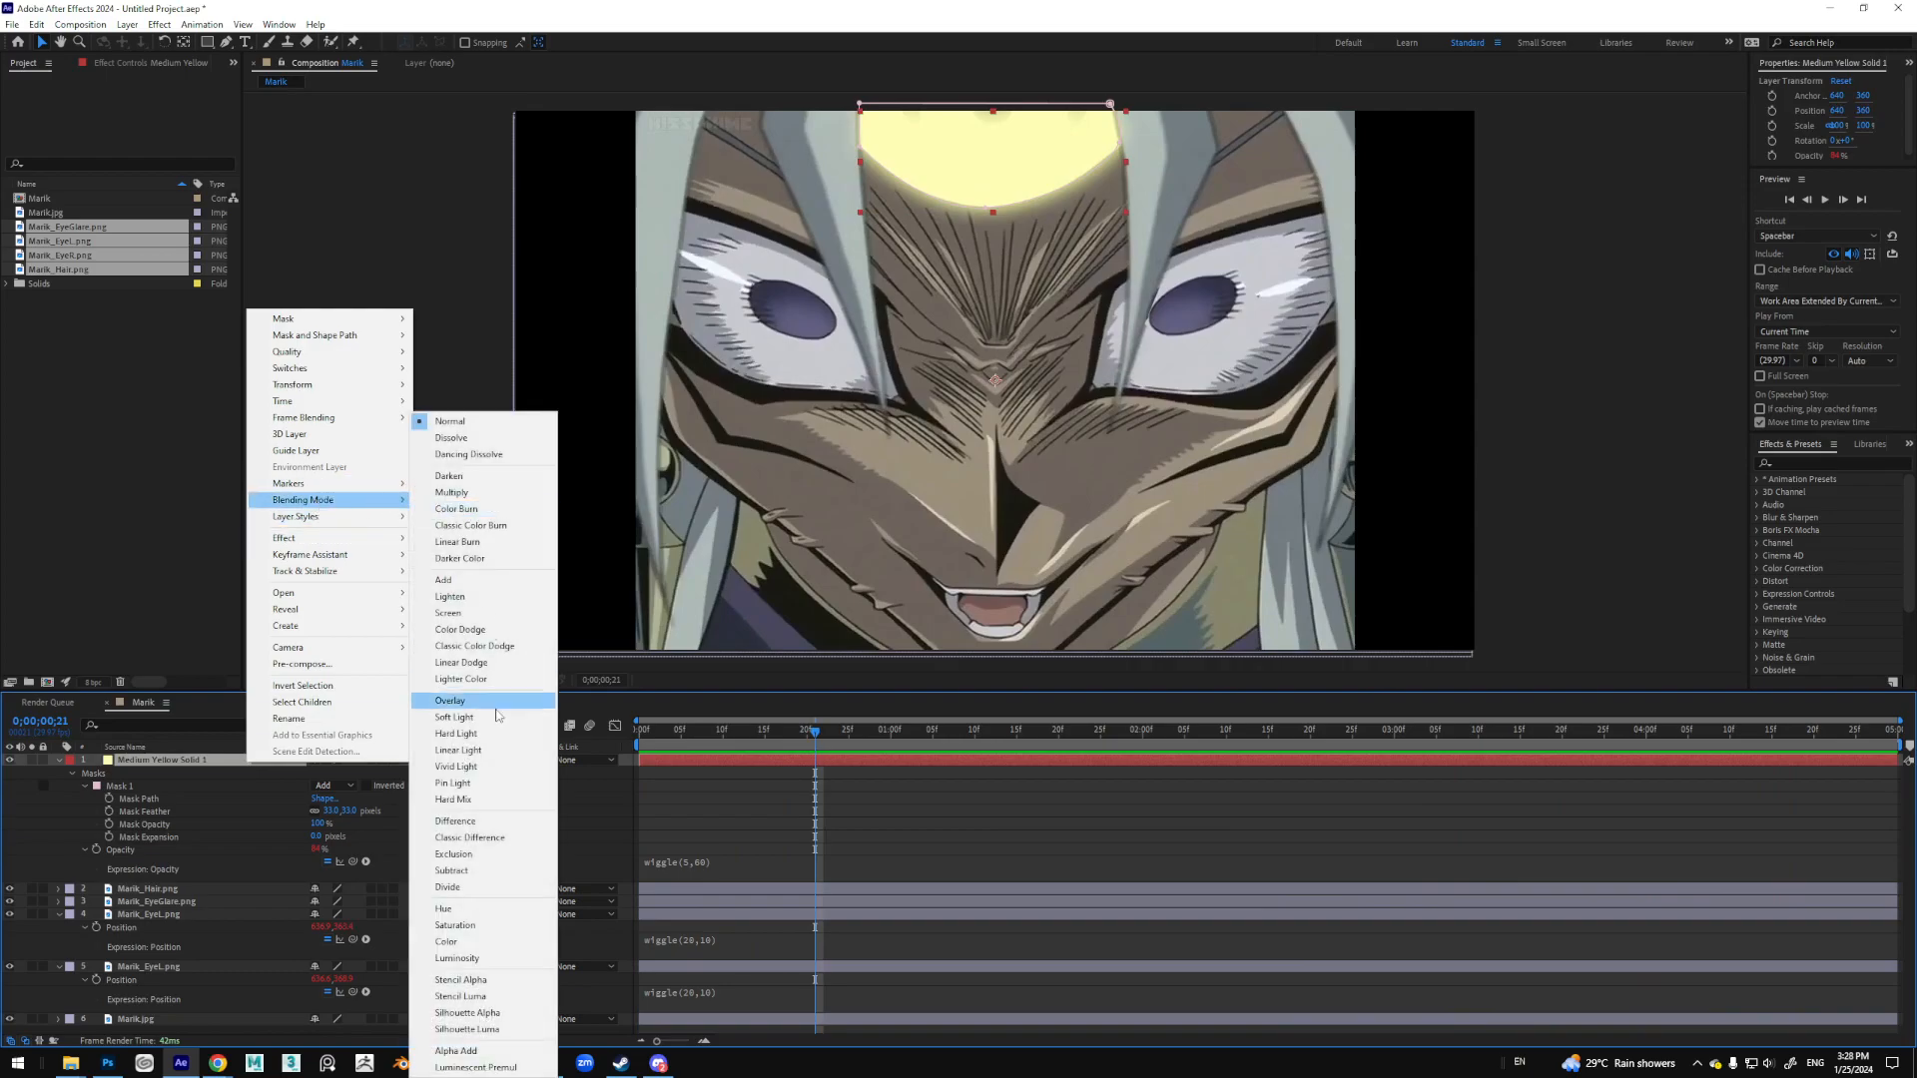
left_click(506, 614)
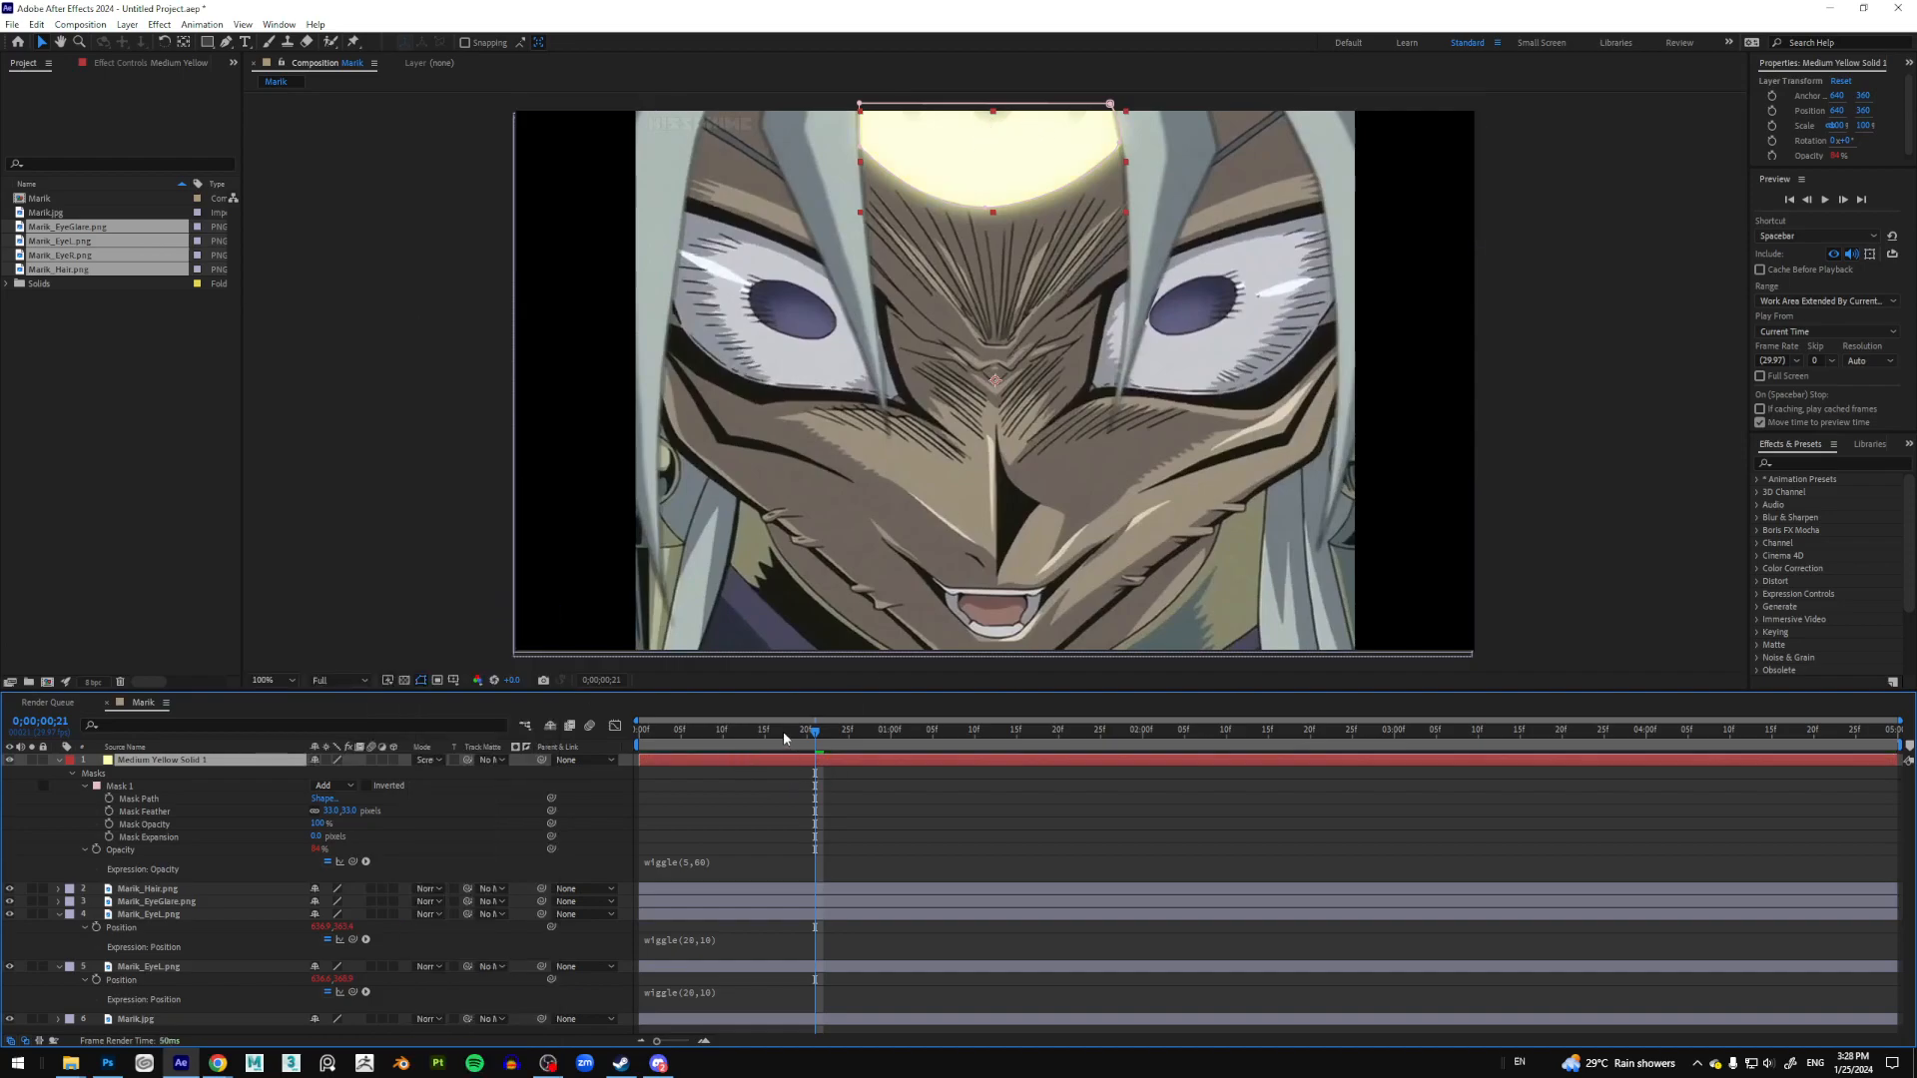
Step: Set the solid's opacity to 5 at frame 0 and preview the flicker
left_click_drag(760, 734, 563, 736)
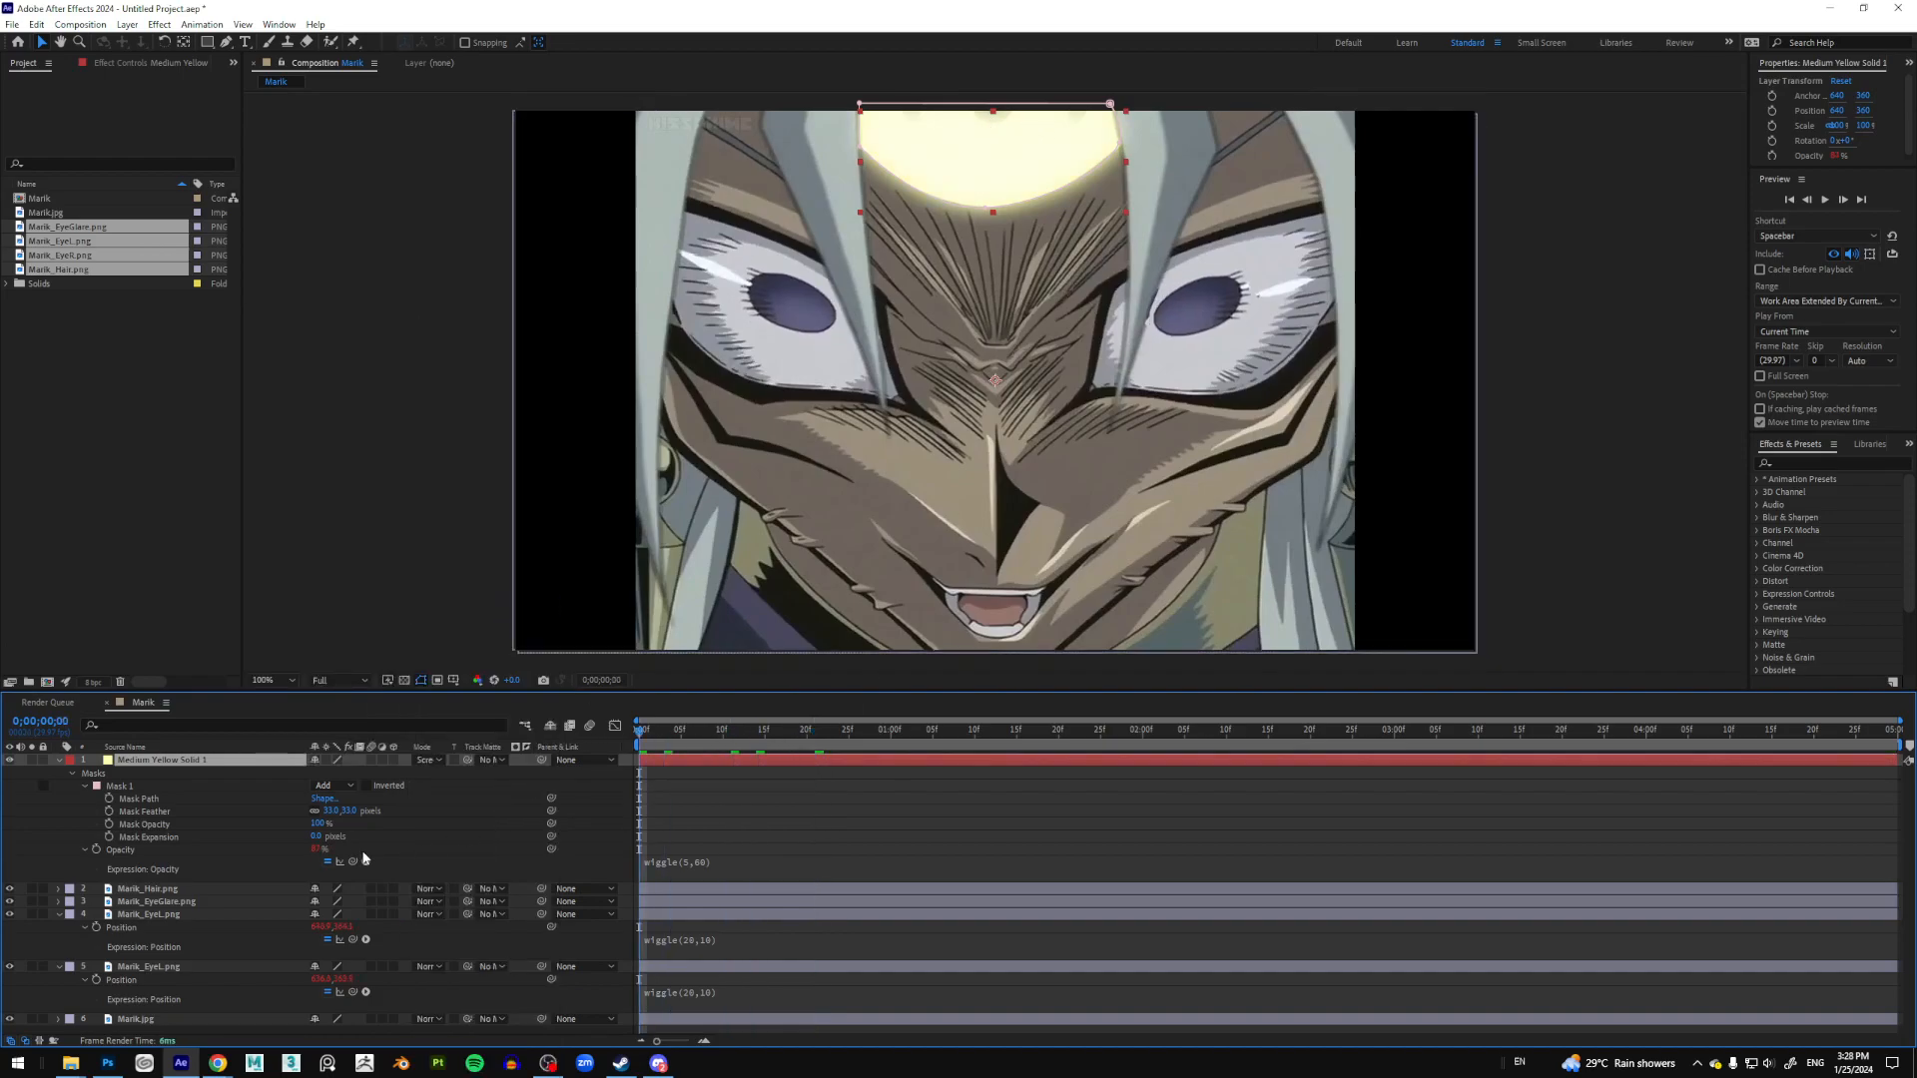
left_click(313, 849)
type("50")
key("Return")
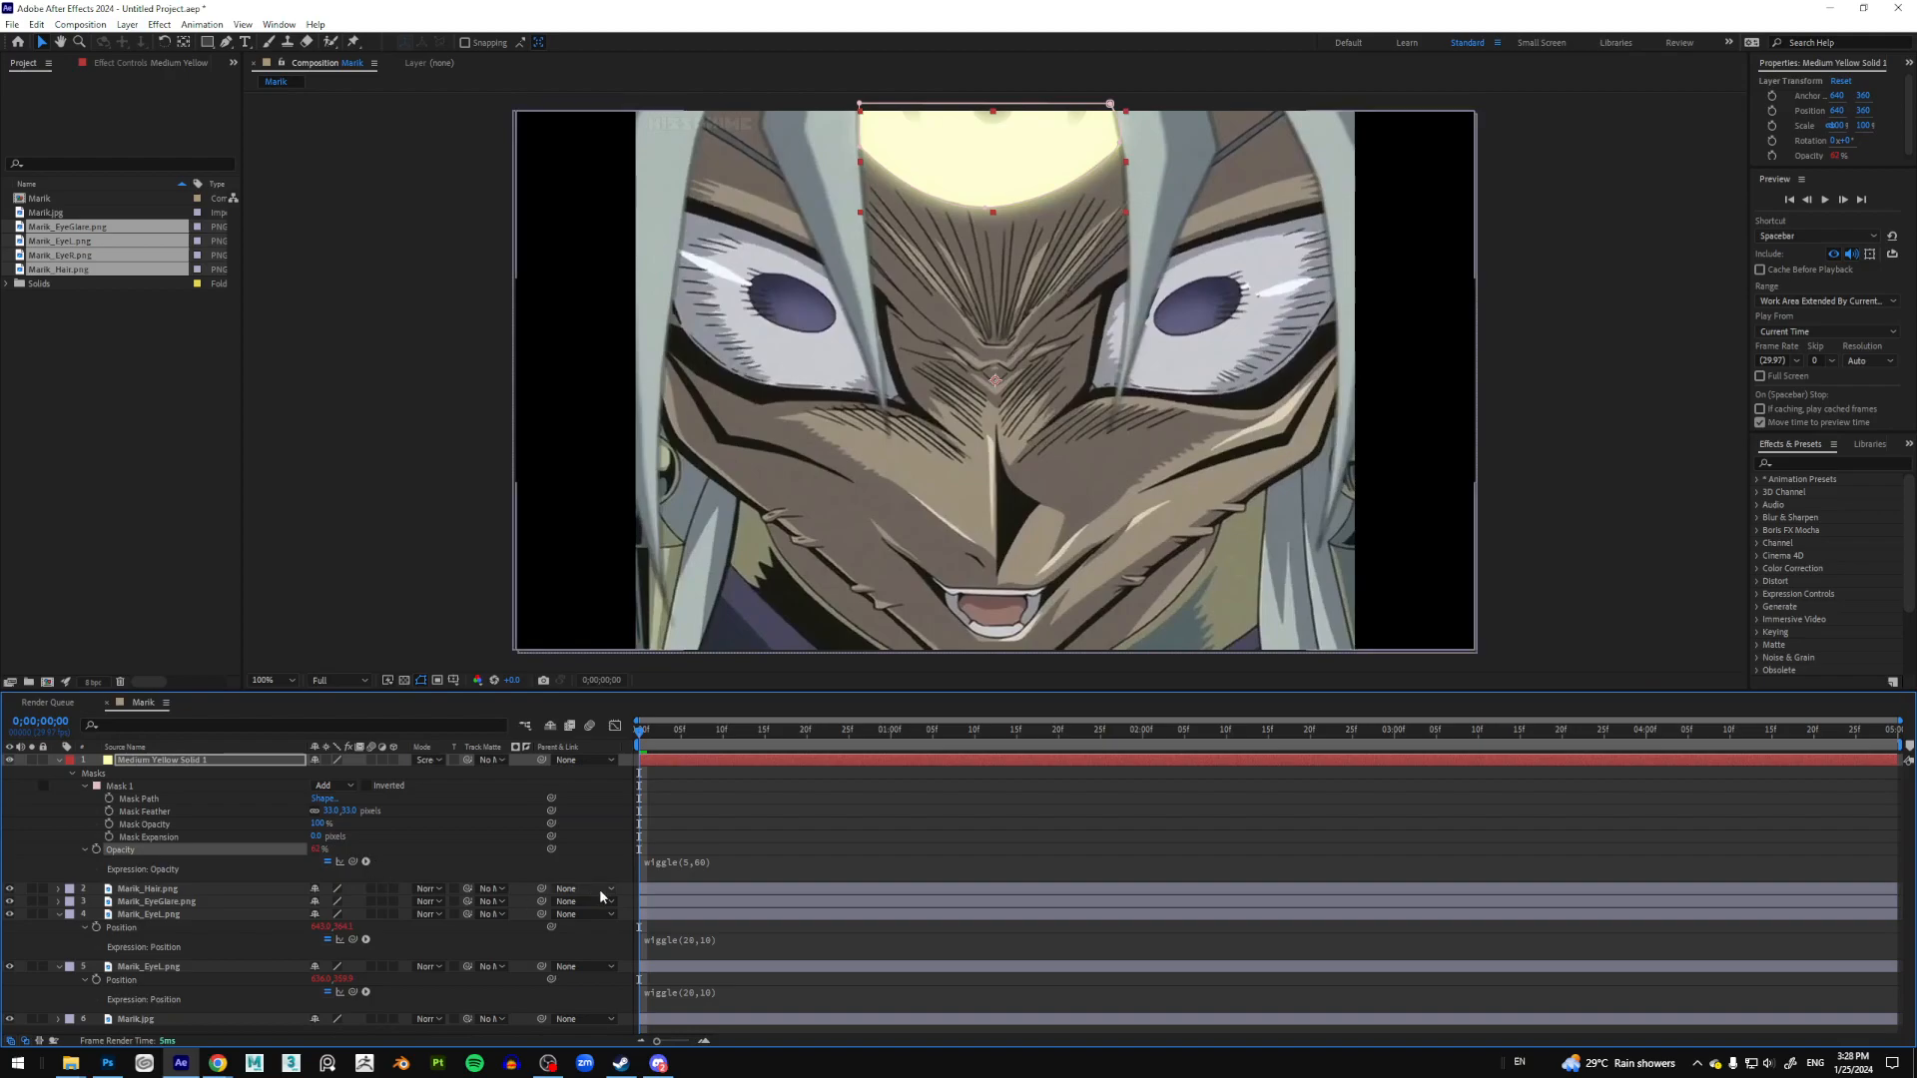
key("space")
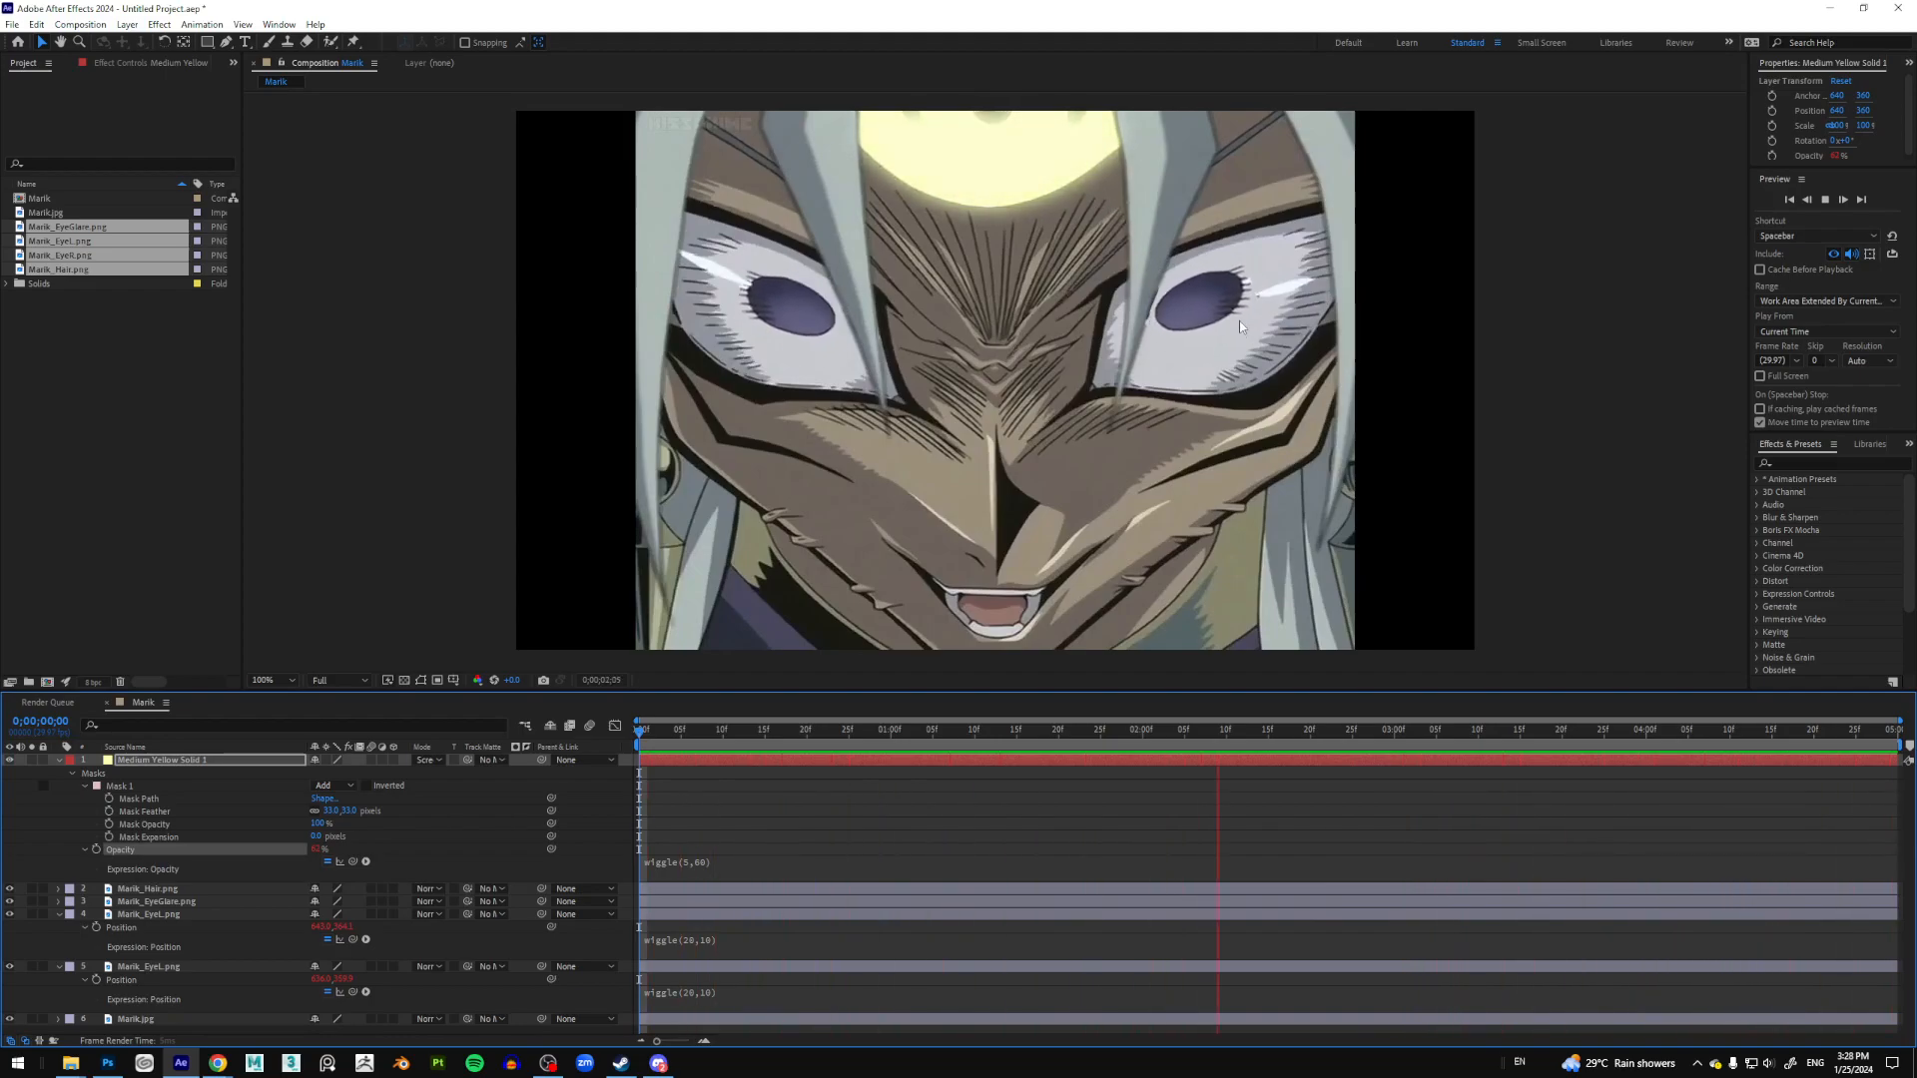
key("space")
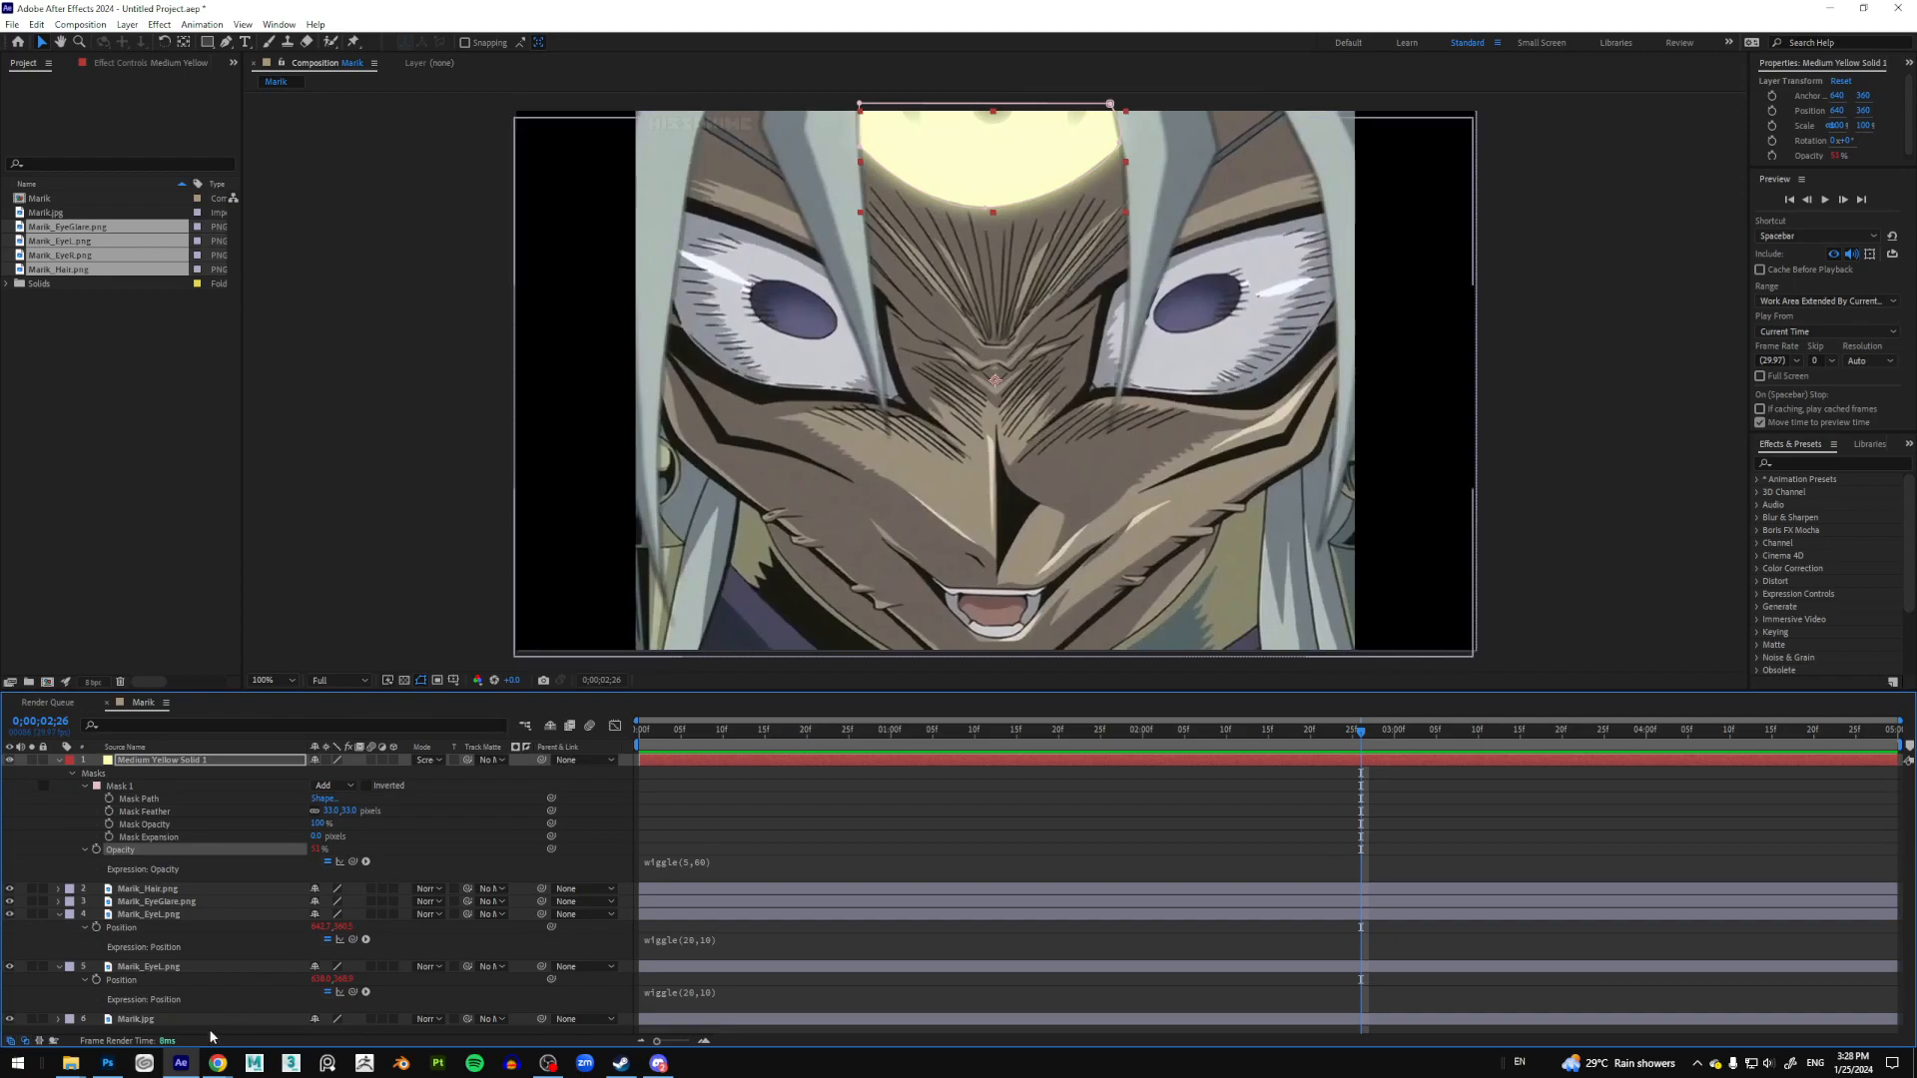
Step: Switch to the browser window and back to After Effects
mouse_move(216, 1066)
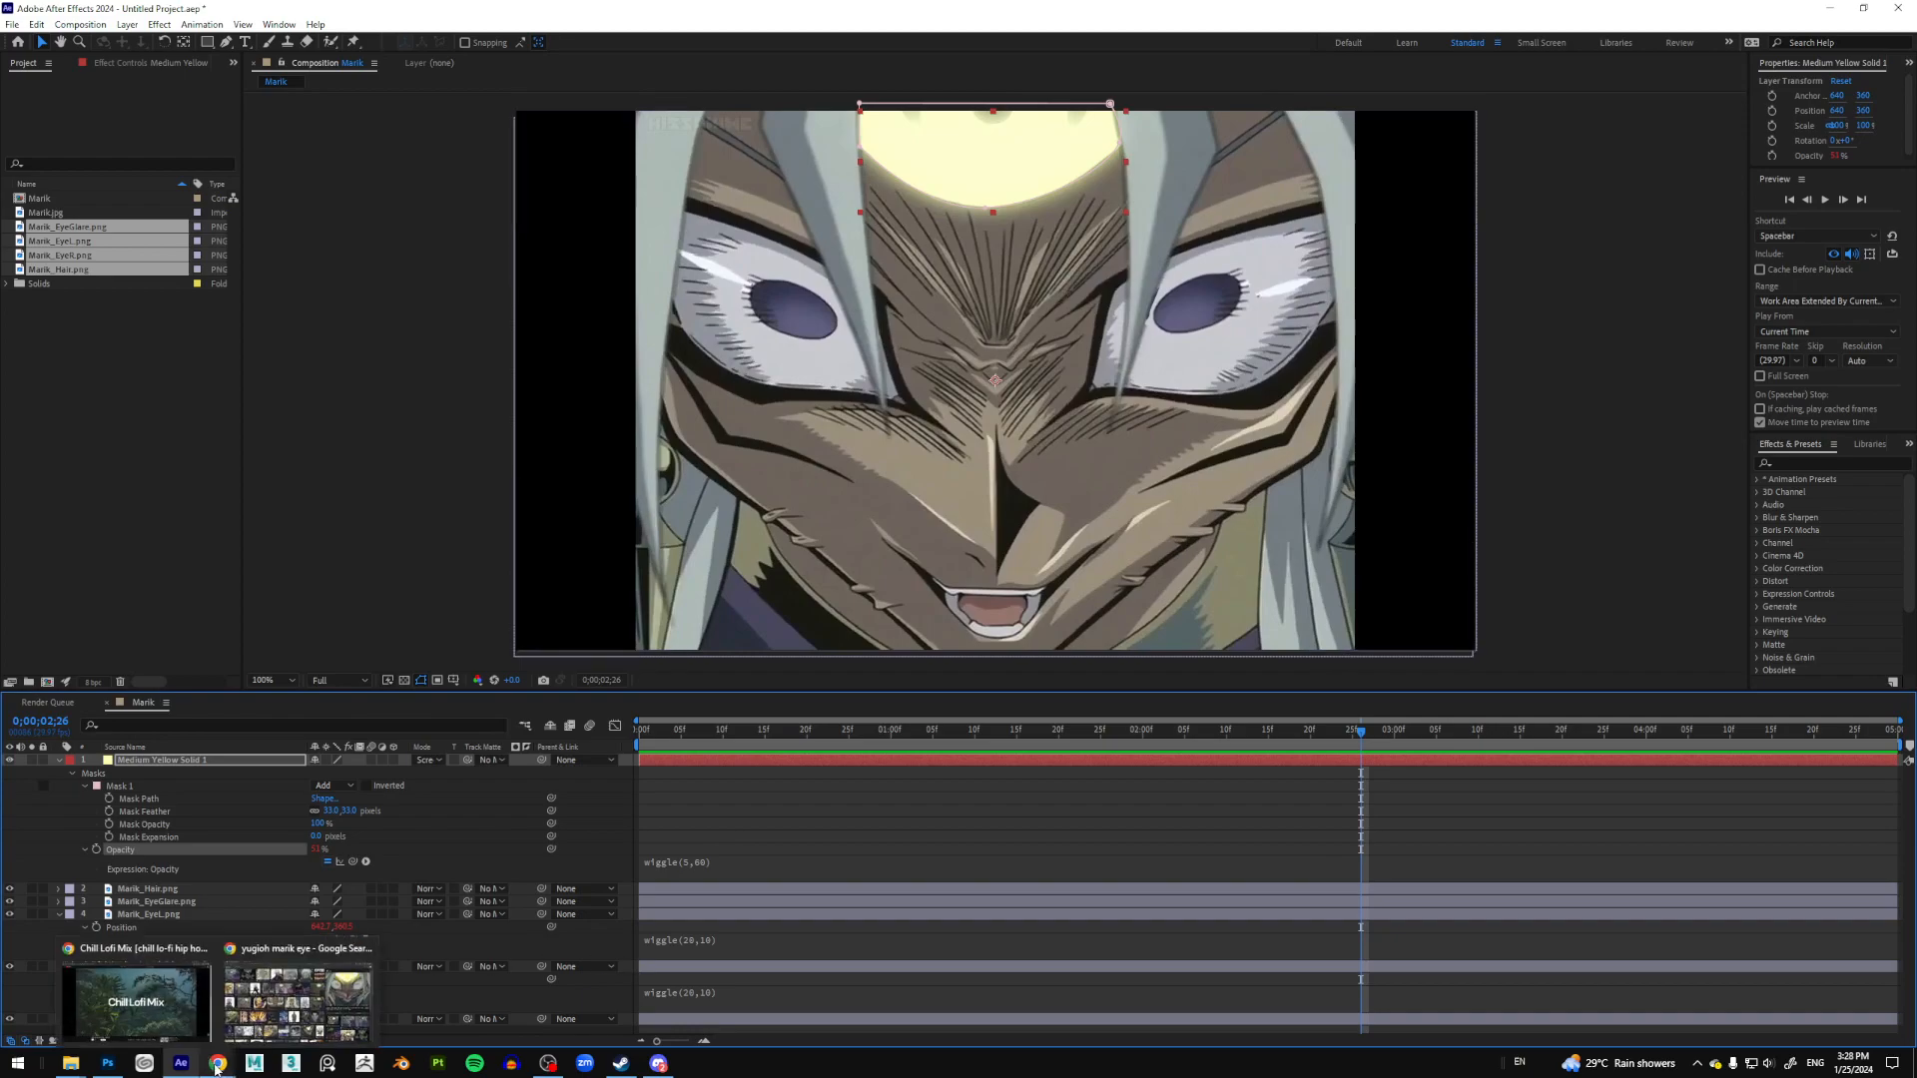
left_click(137, 1002)
key("alt+Tab")
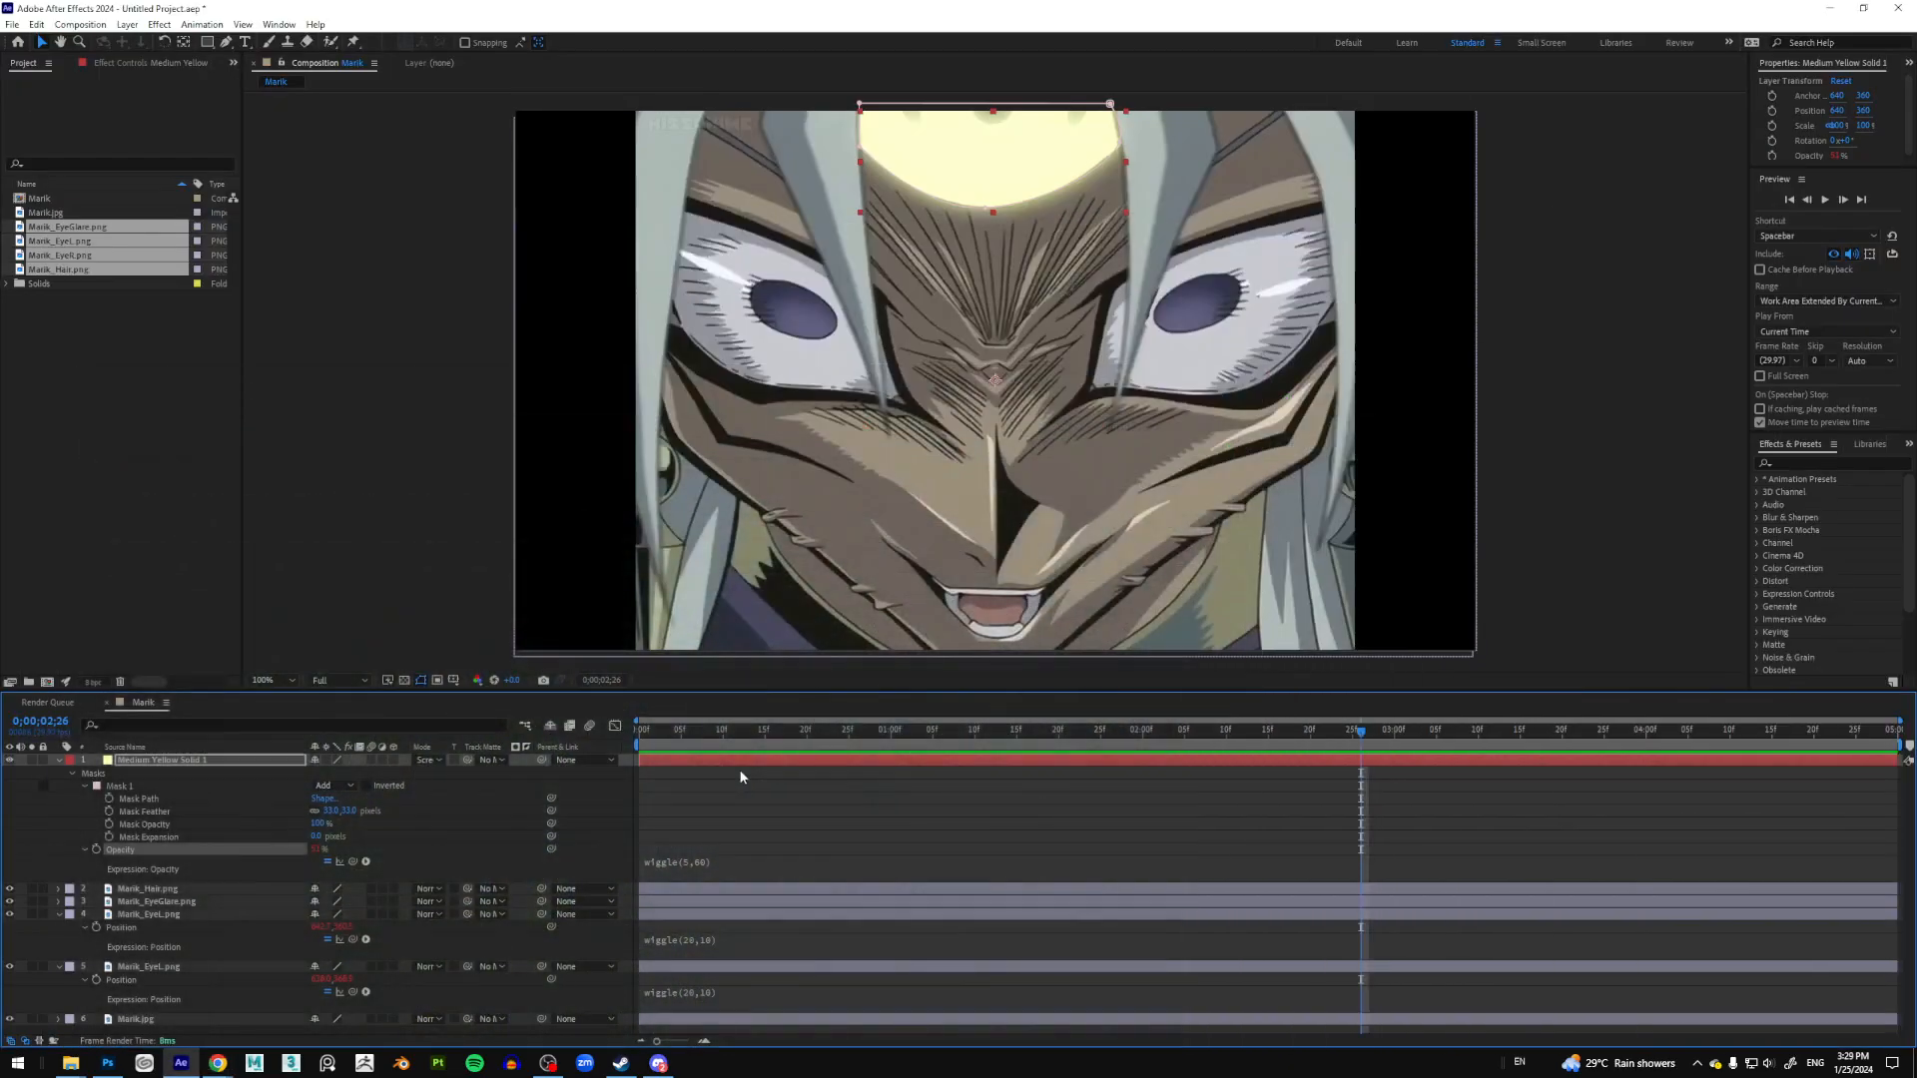
Step: Bring up Chrome on the anime speed lines results tab
mouse_move(221, 1066)
left_click(297, 1004)
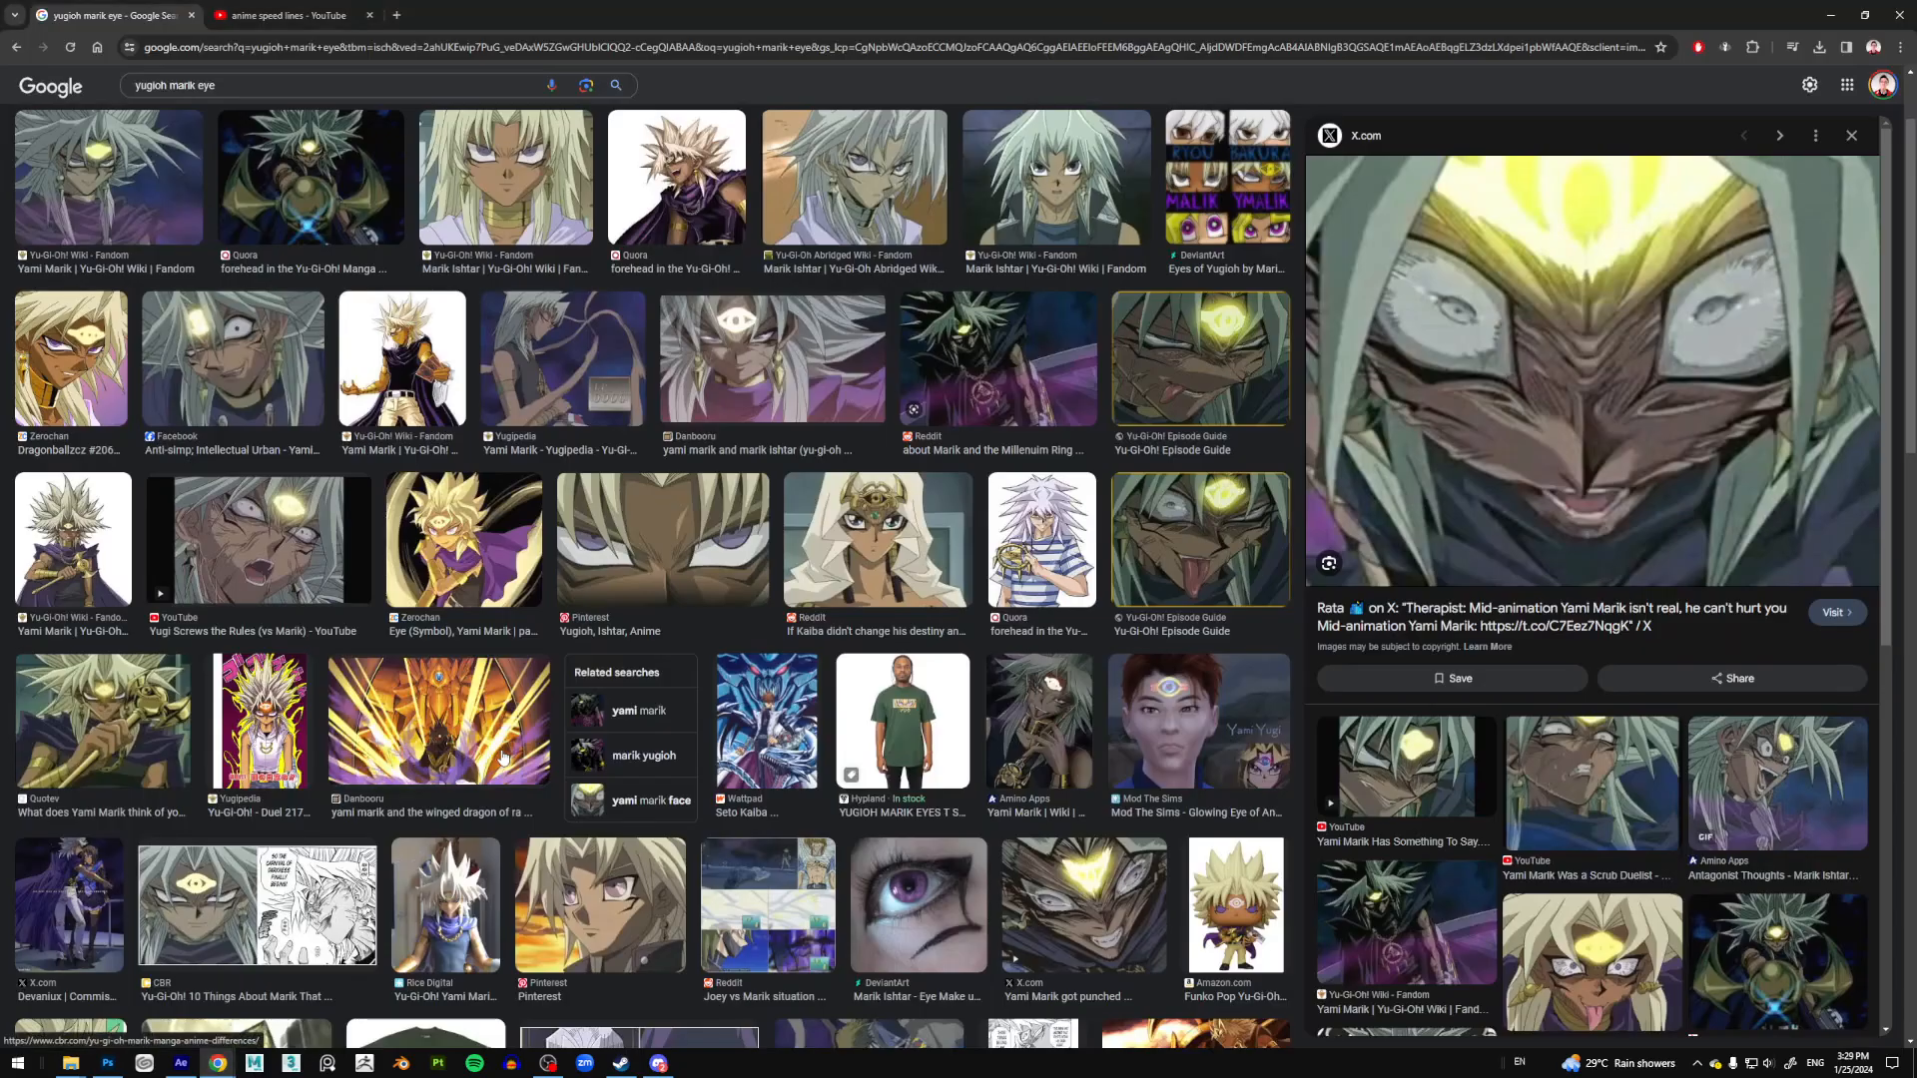
left_click(289, 15)
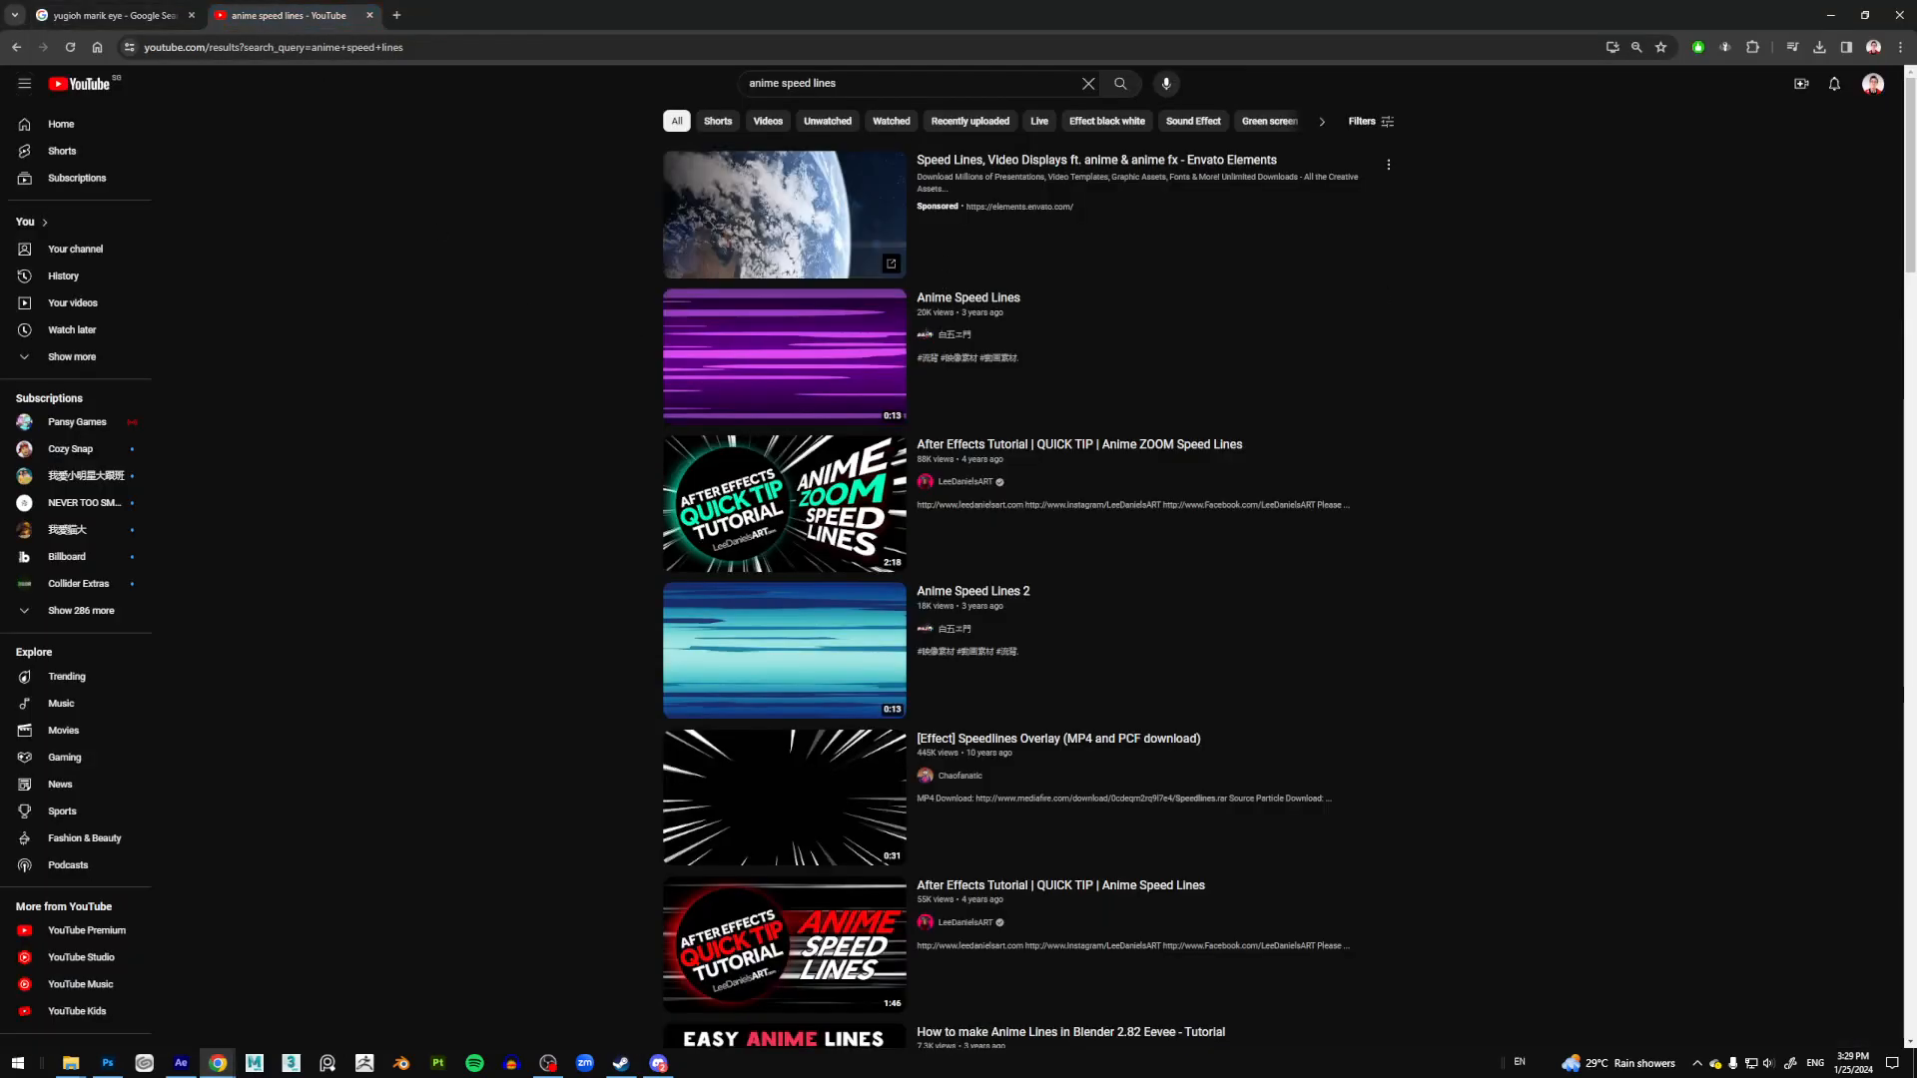
Step: Open and pause the [Effect] Speedlines Overlay (MP4 and PCF download) video, then minimize Chrome
mouse_move(999, 743)
left_click(985, 758)
left_click(989, 495)
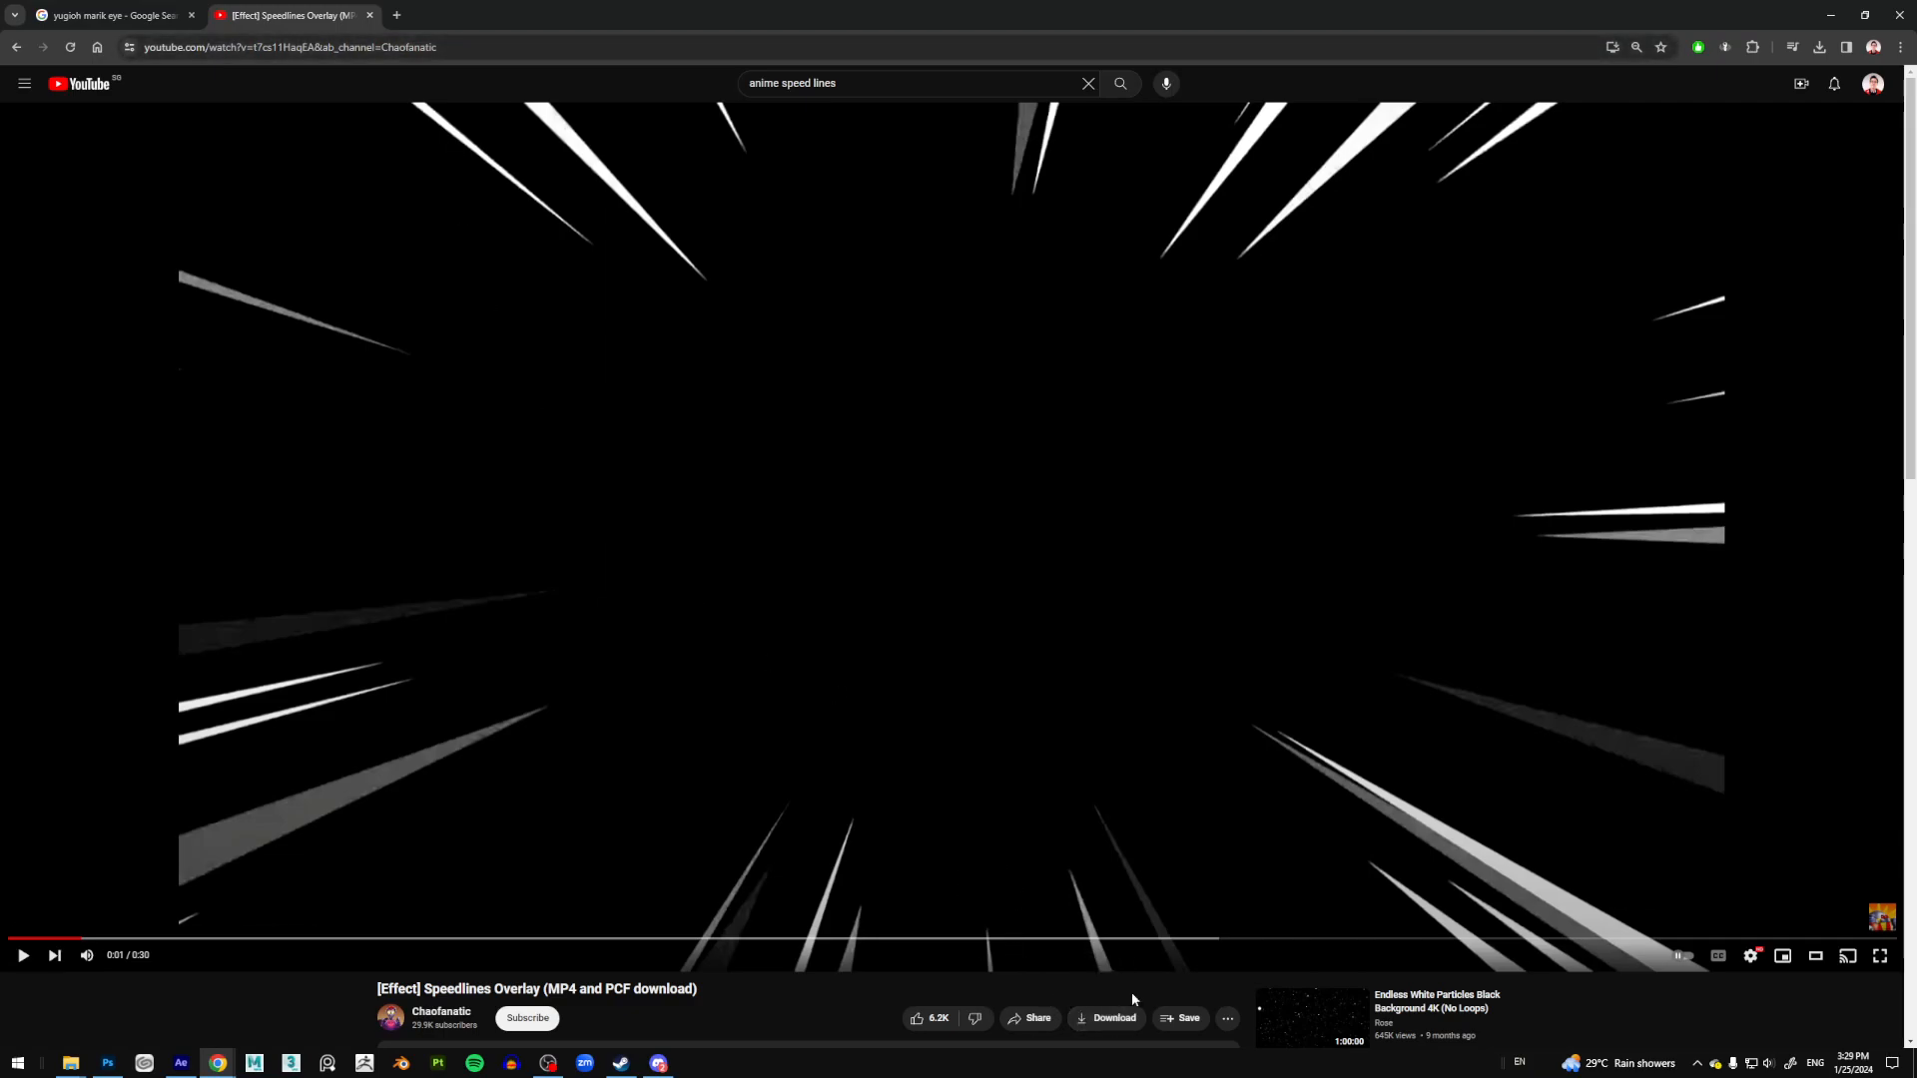
scroll(1135, 1009, "down", 1)
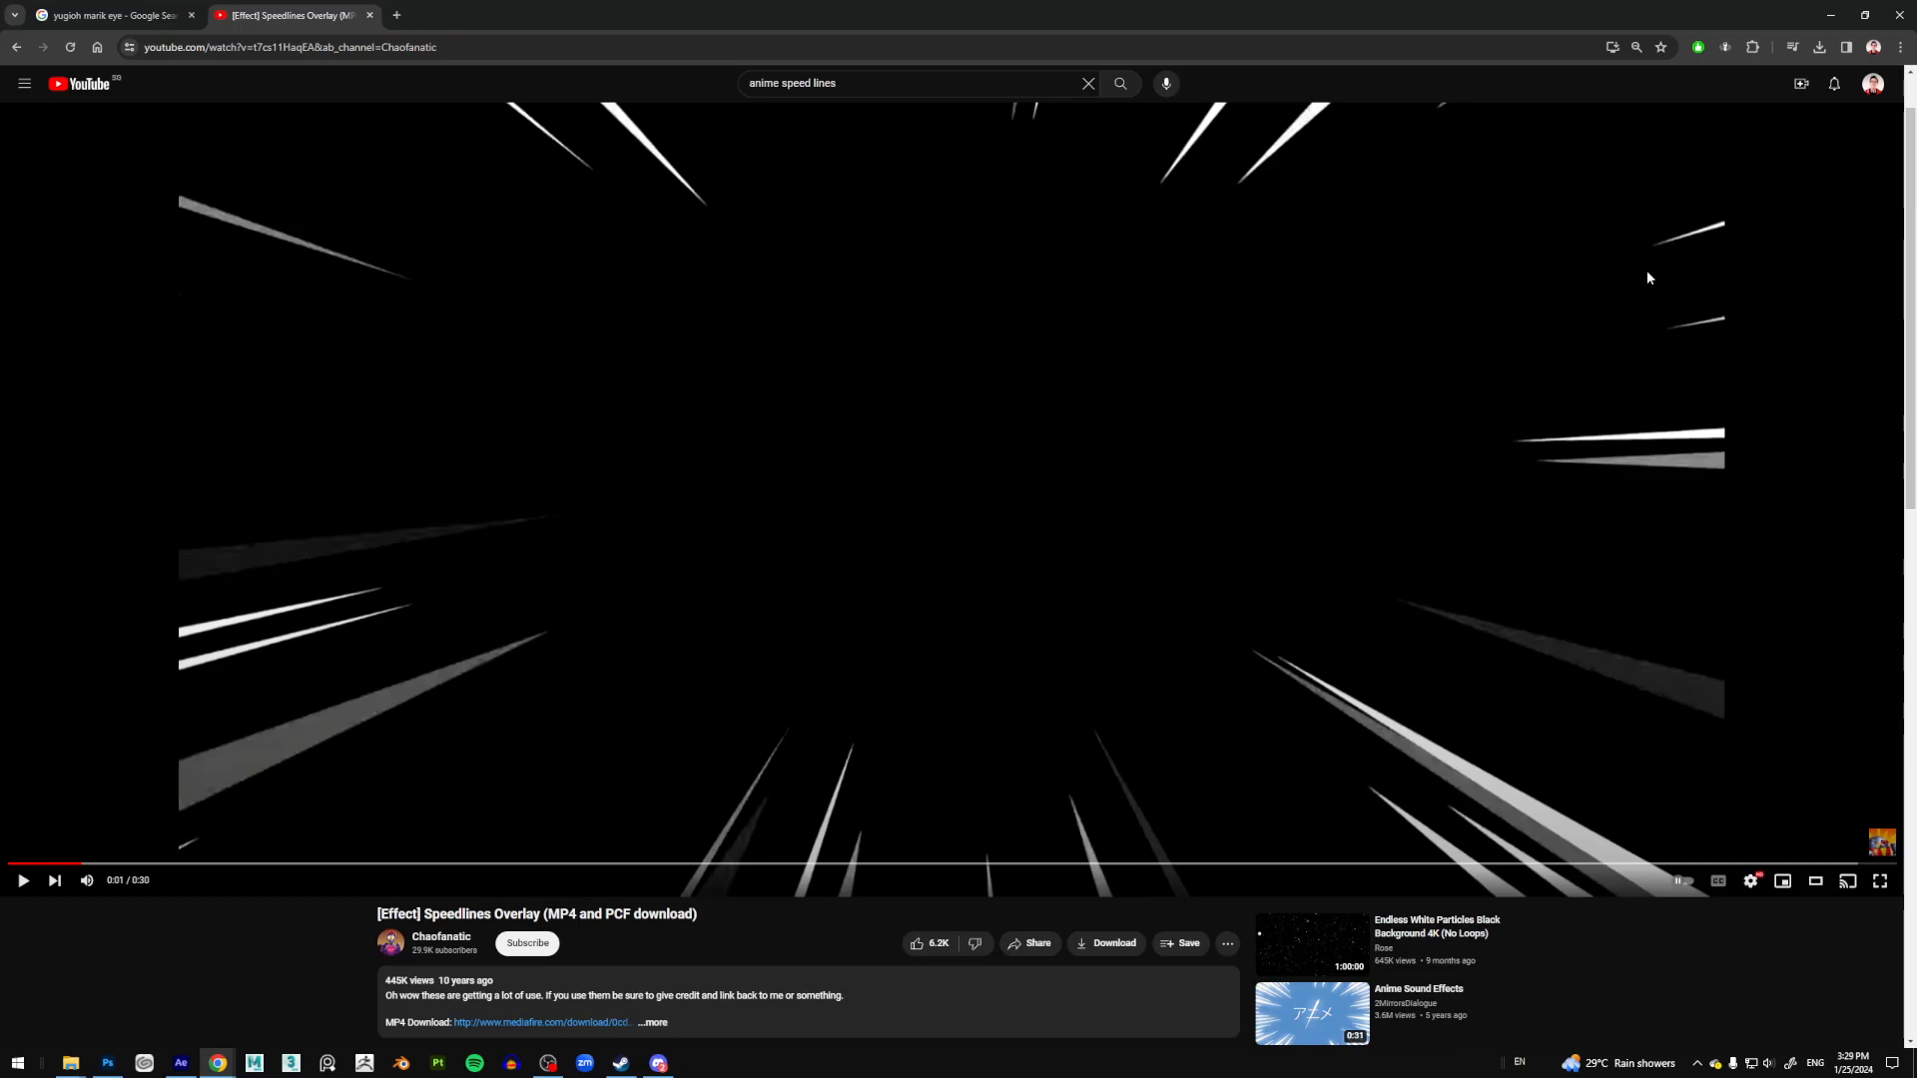
left_click(1830, 15)
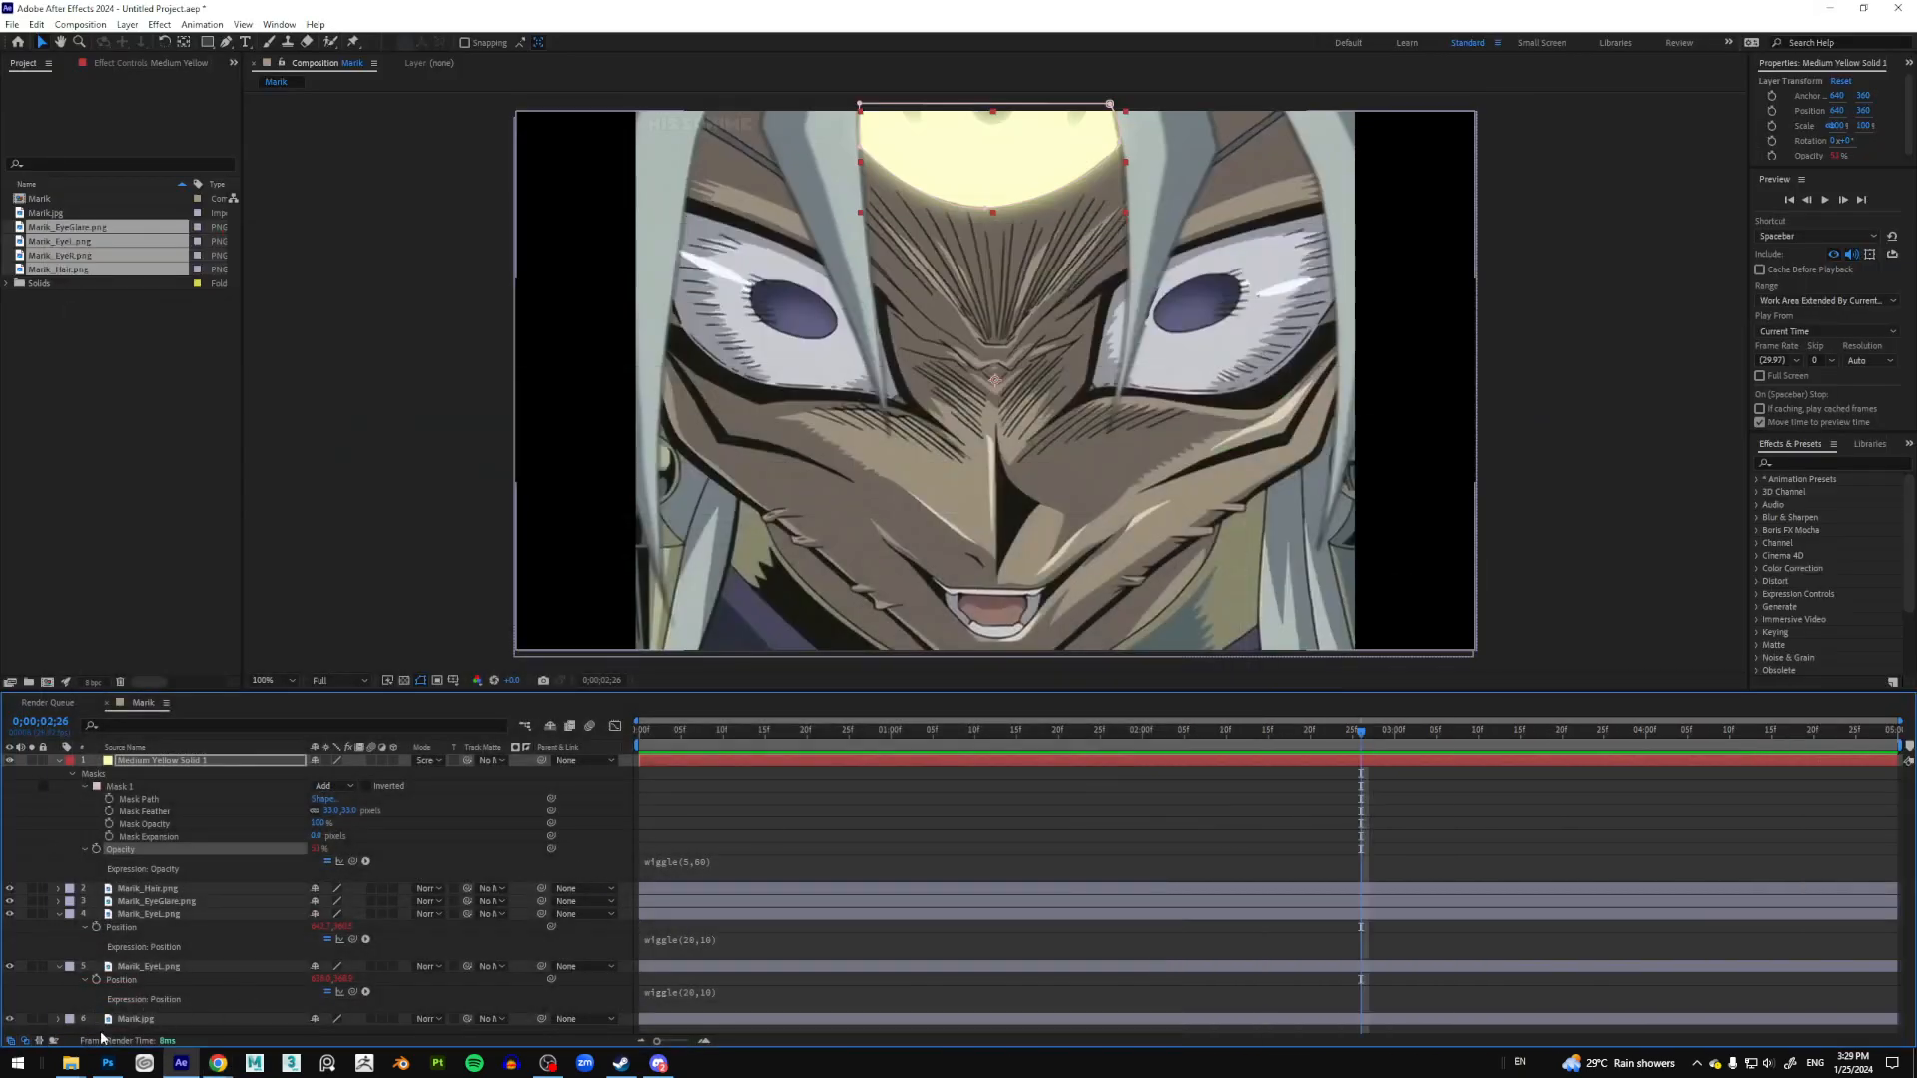
Step: Import the speed-lines MP4 from the Wiggle Demo folder as the Marik comp's top layer and play it
left_click(80, 988)
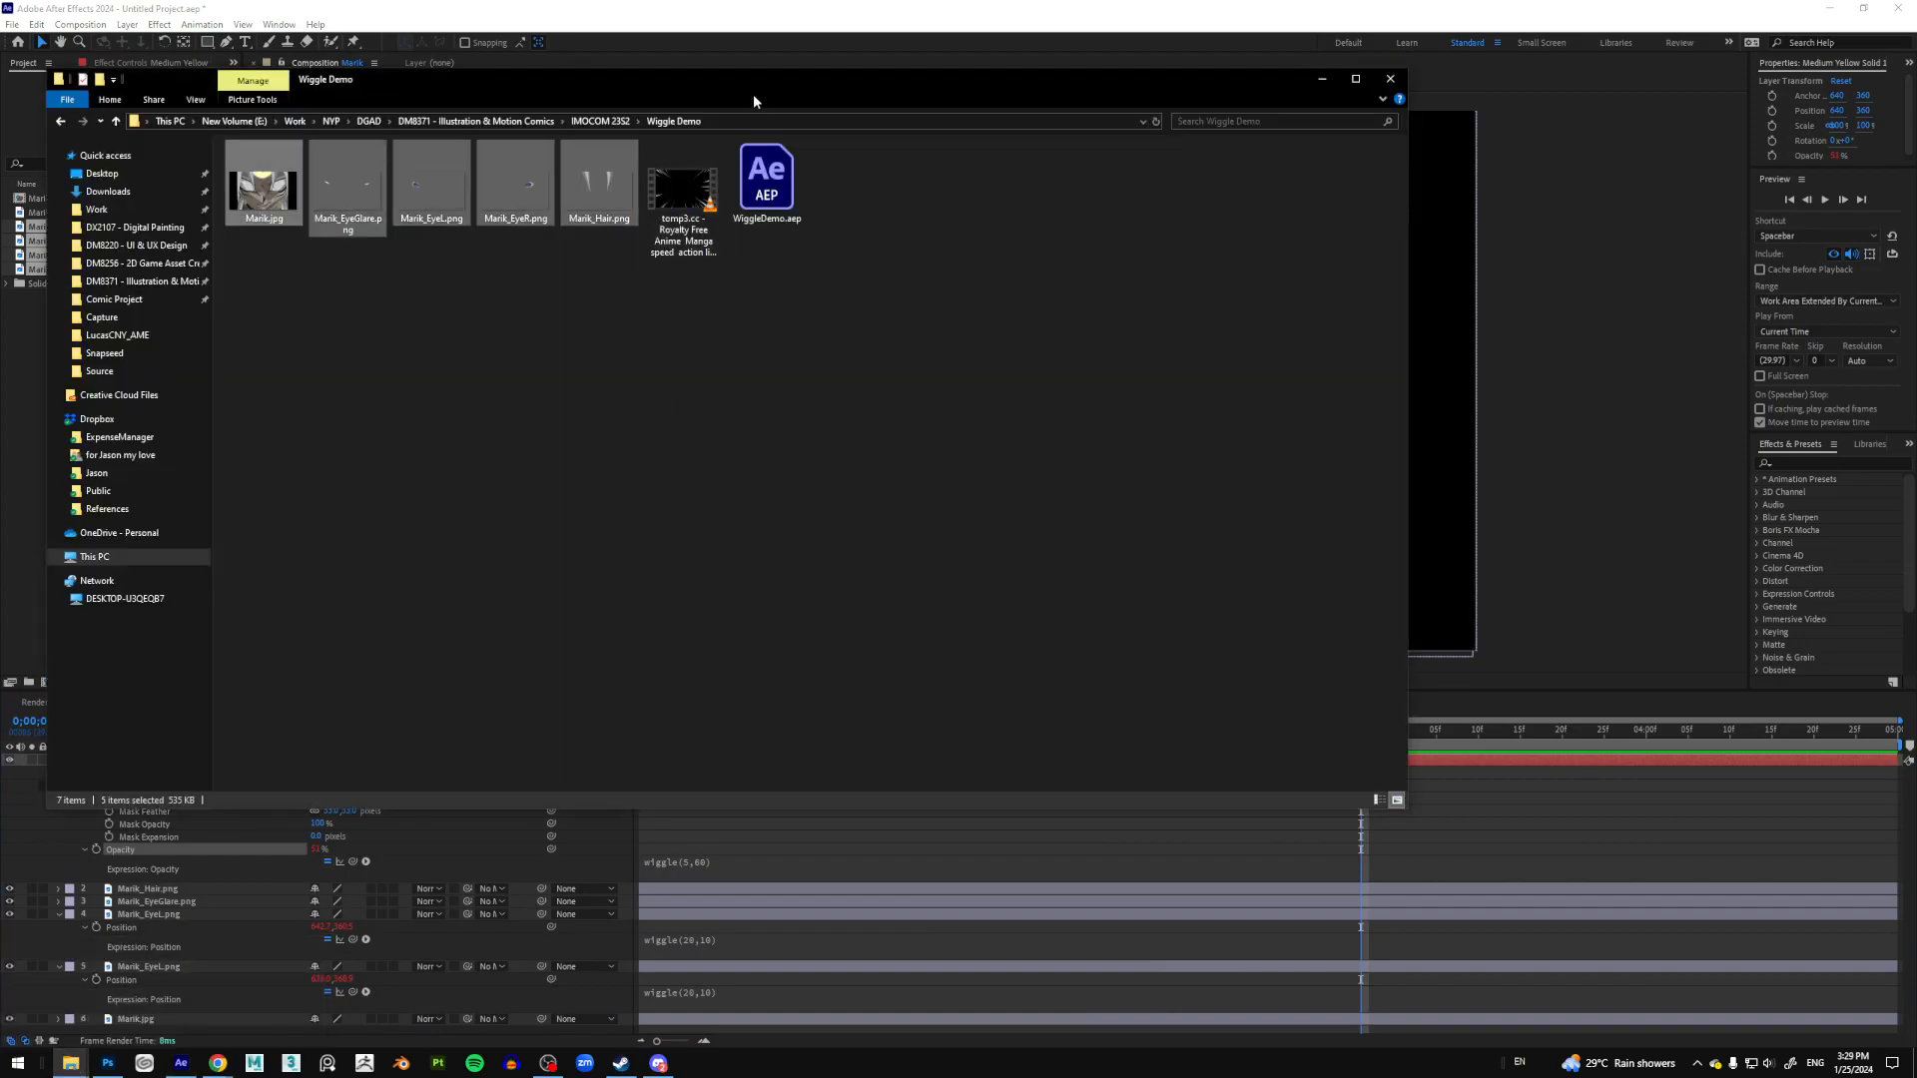
left_click_drag(752, 79, 1028, 128)
left_click_drag(958, 240, 60, 449)
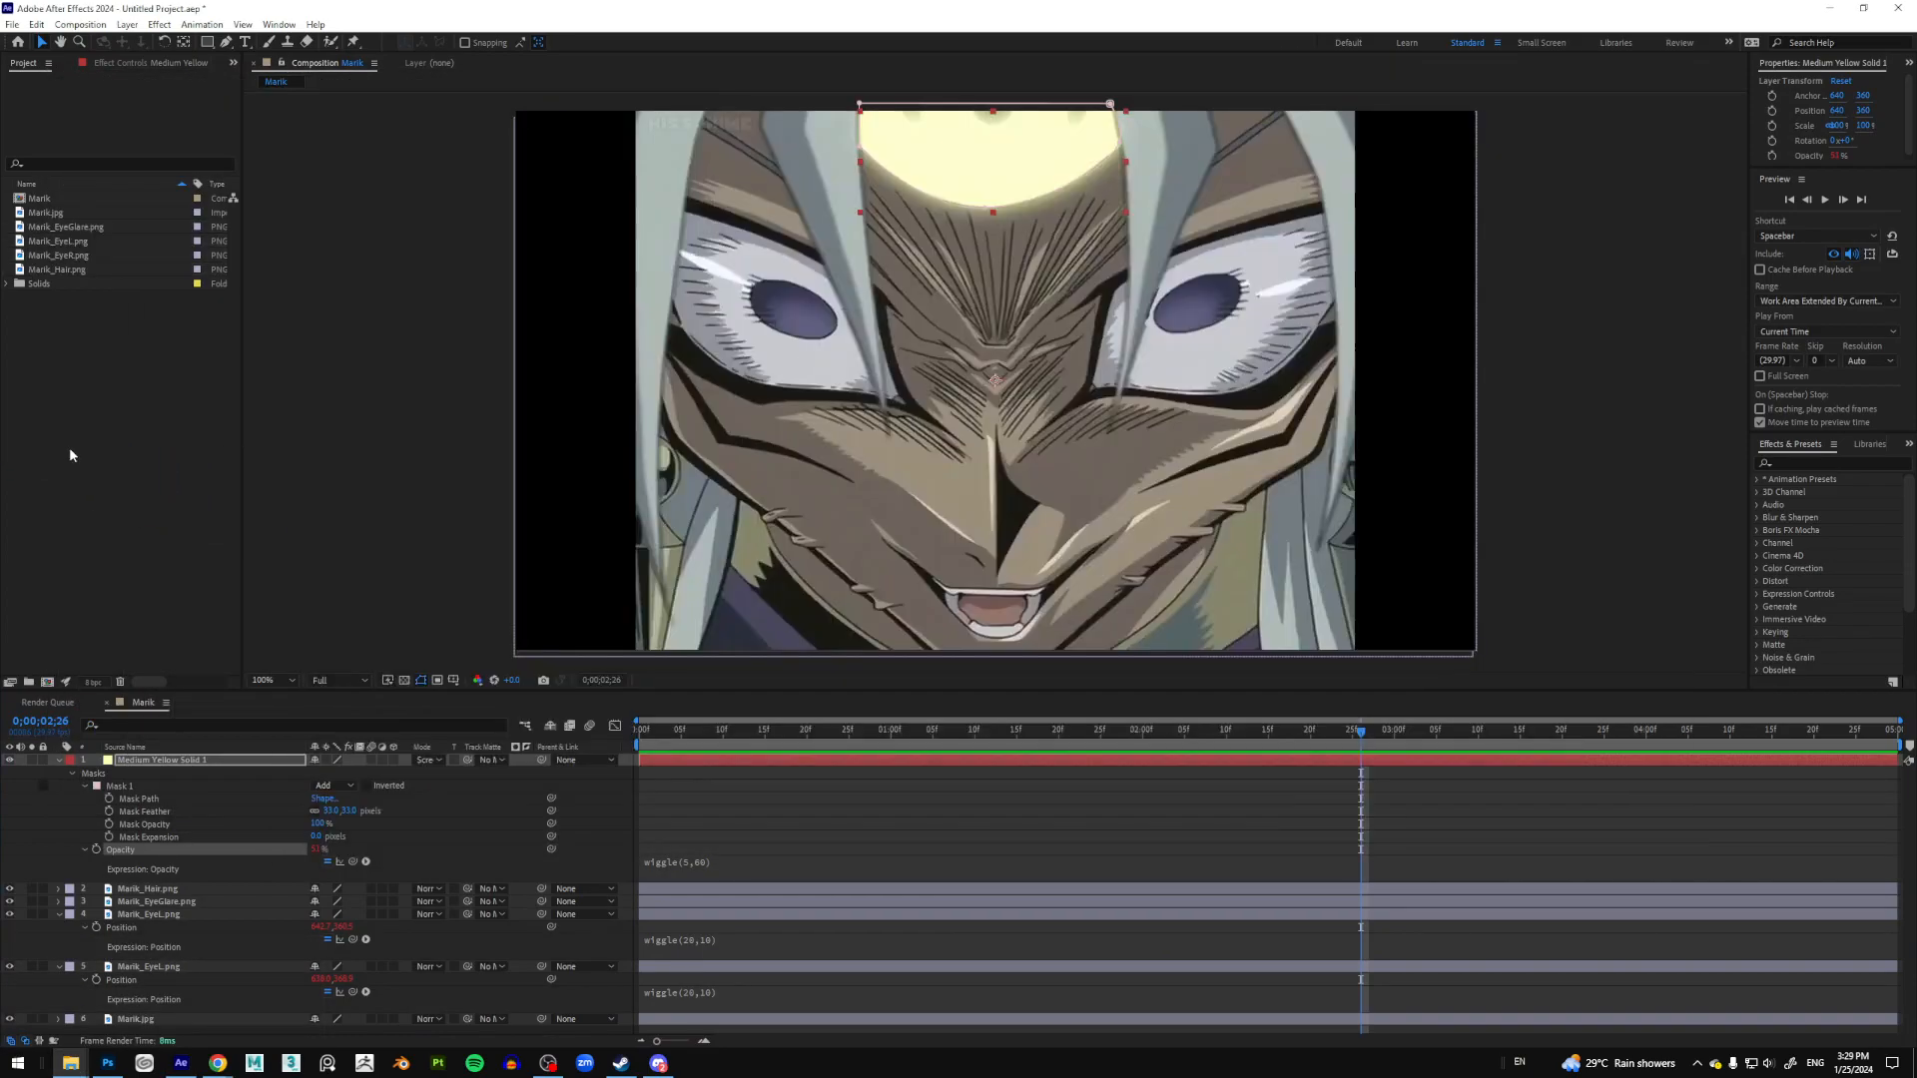
left_click_drag(100, 298, 153, 758)
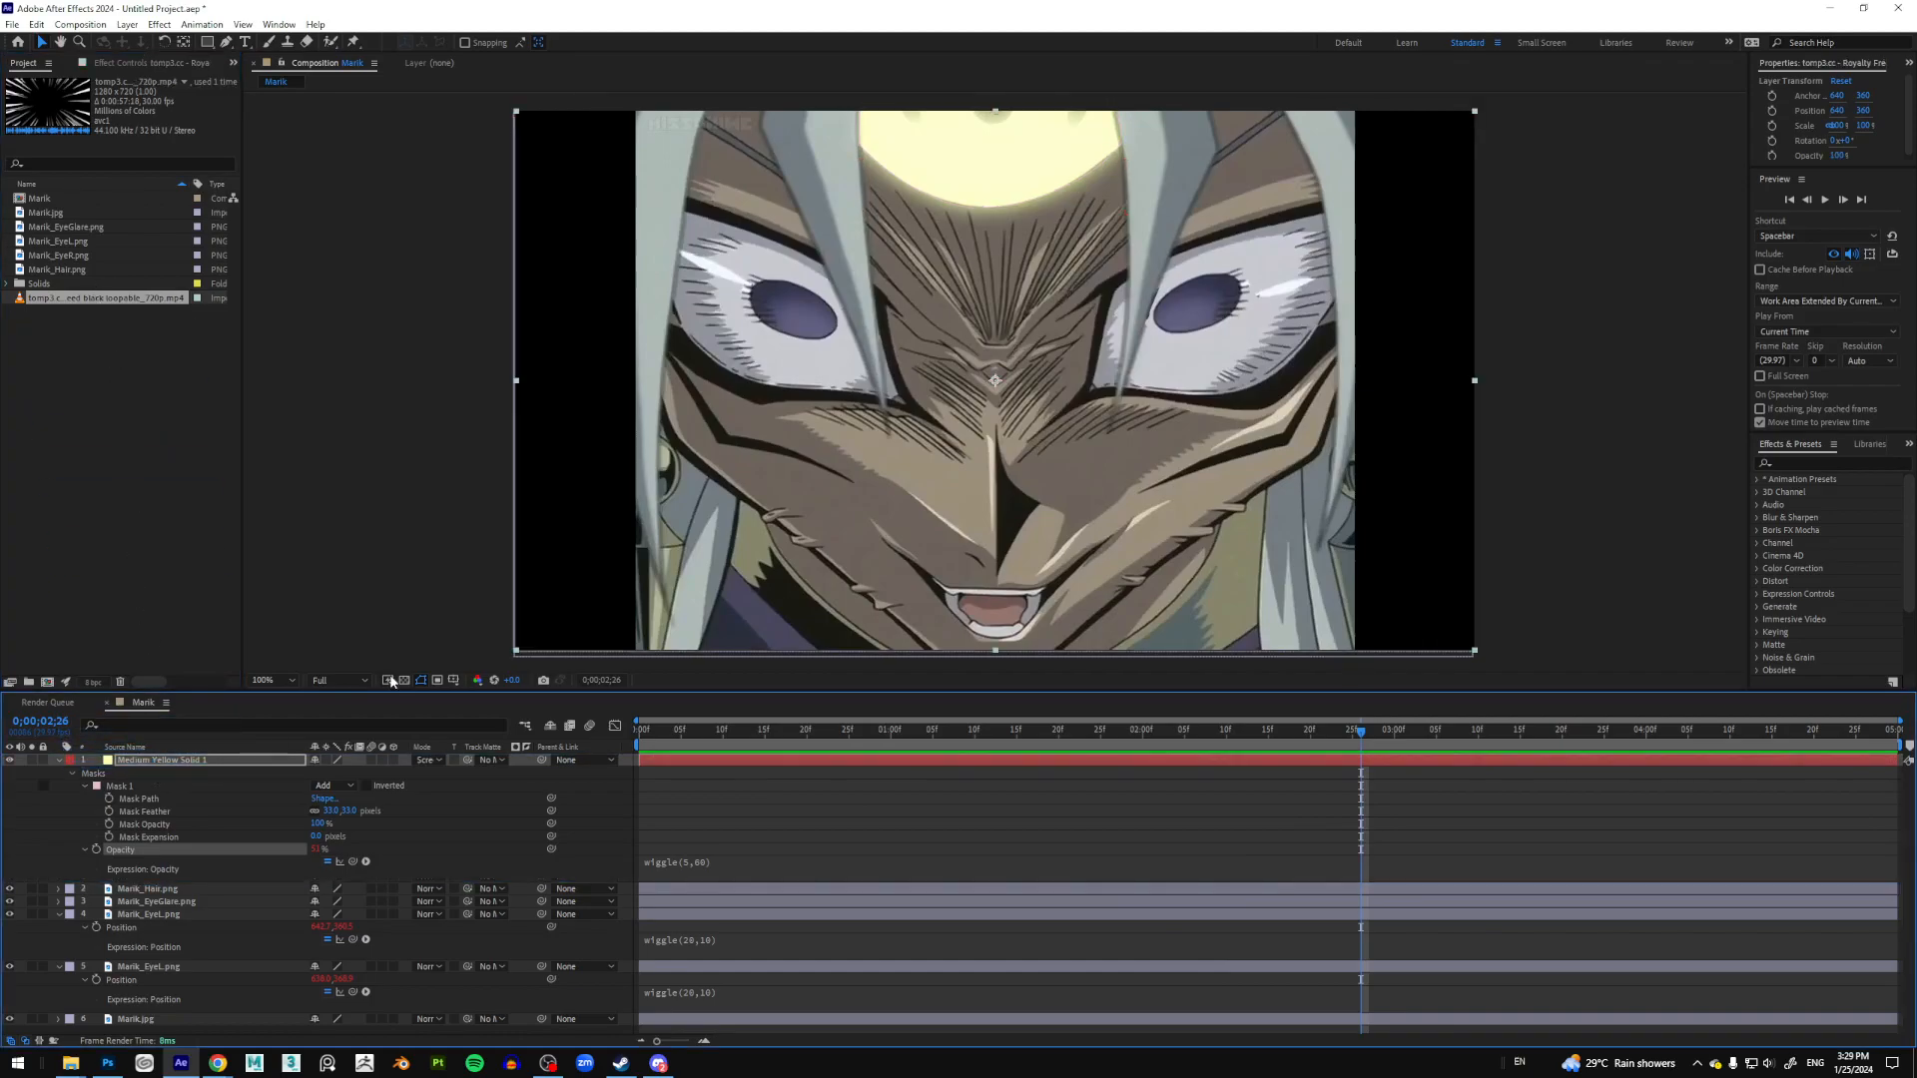
left_click_drag(692, 737, 1014, 740)
key("space")
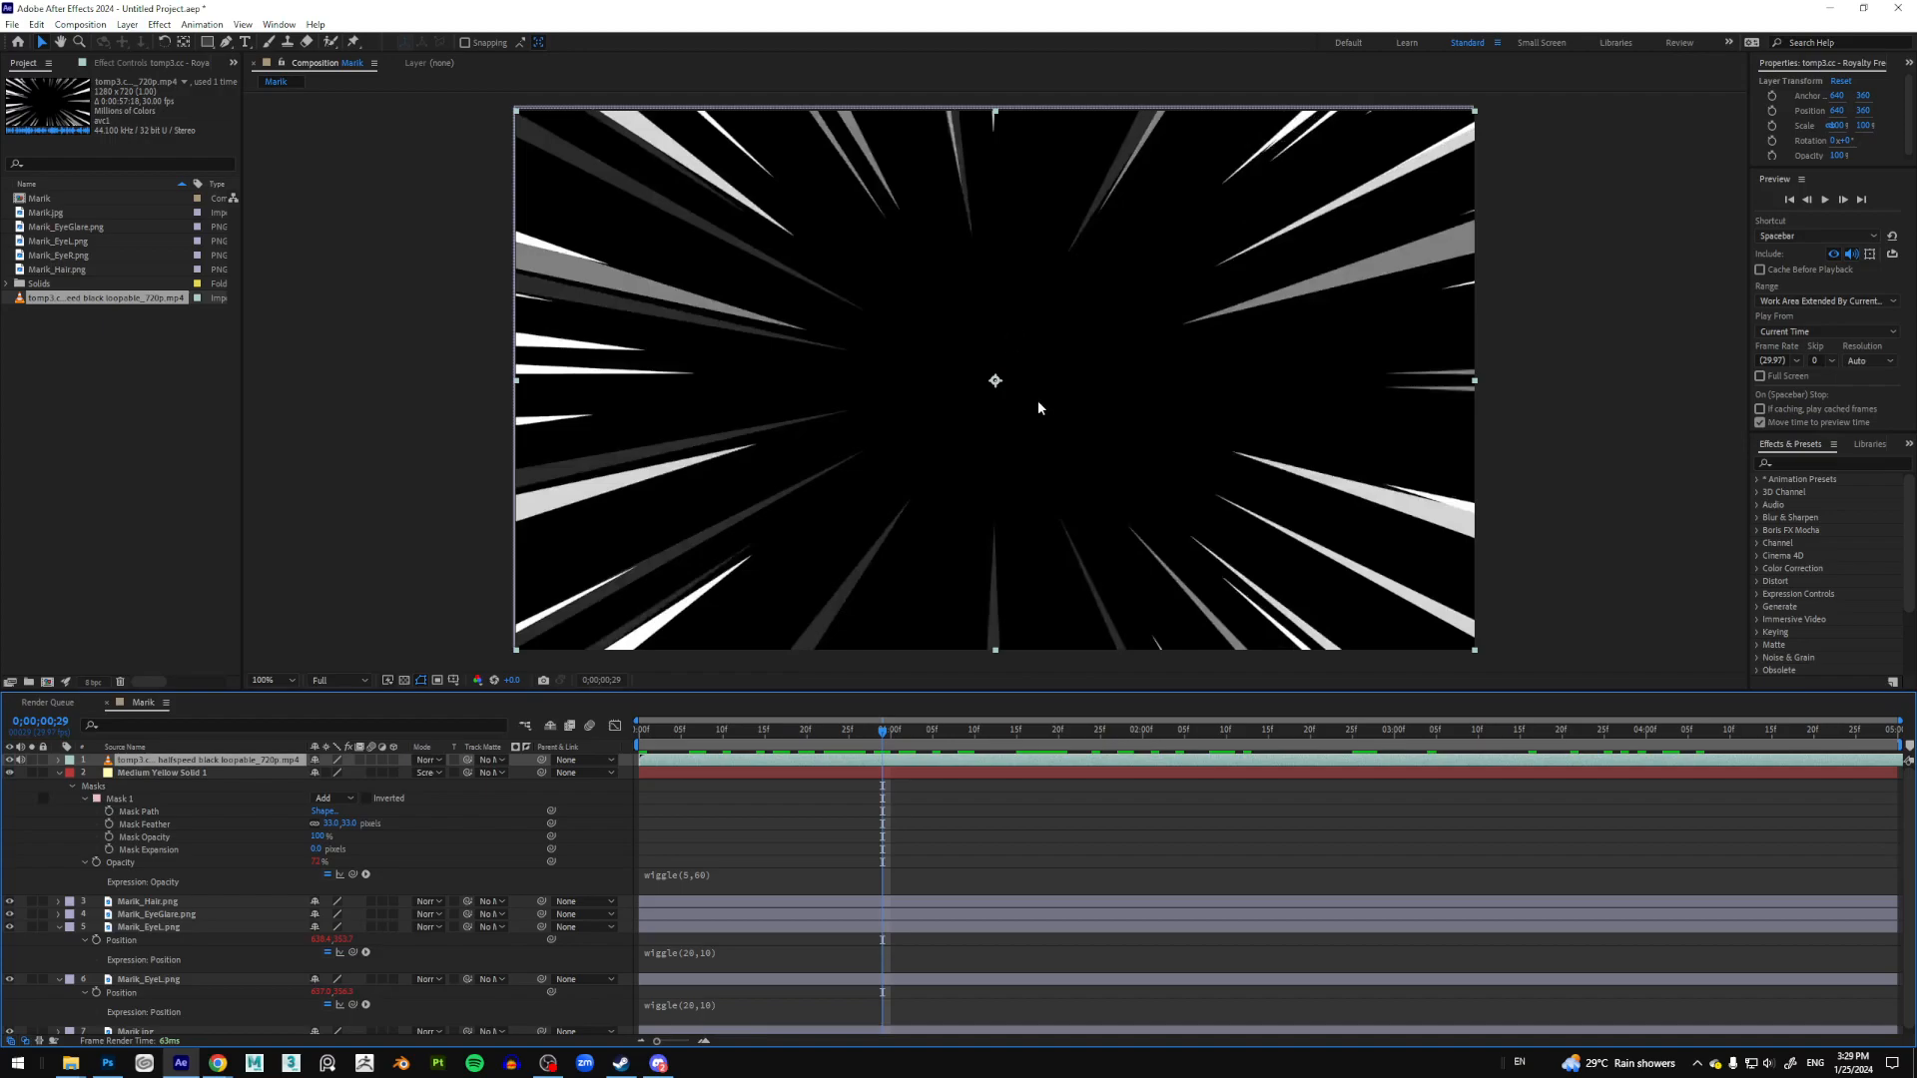
Step: Set the speed-lines layer to Screen blending mode and preview it over Marik's face
right_click(237, 762)
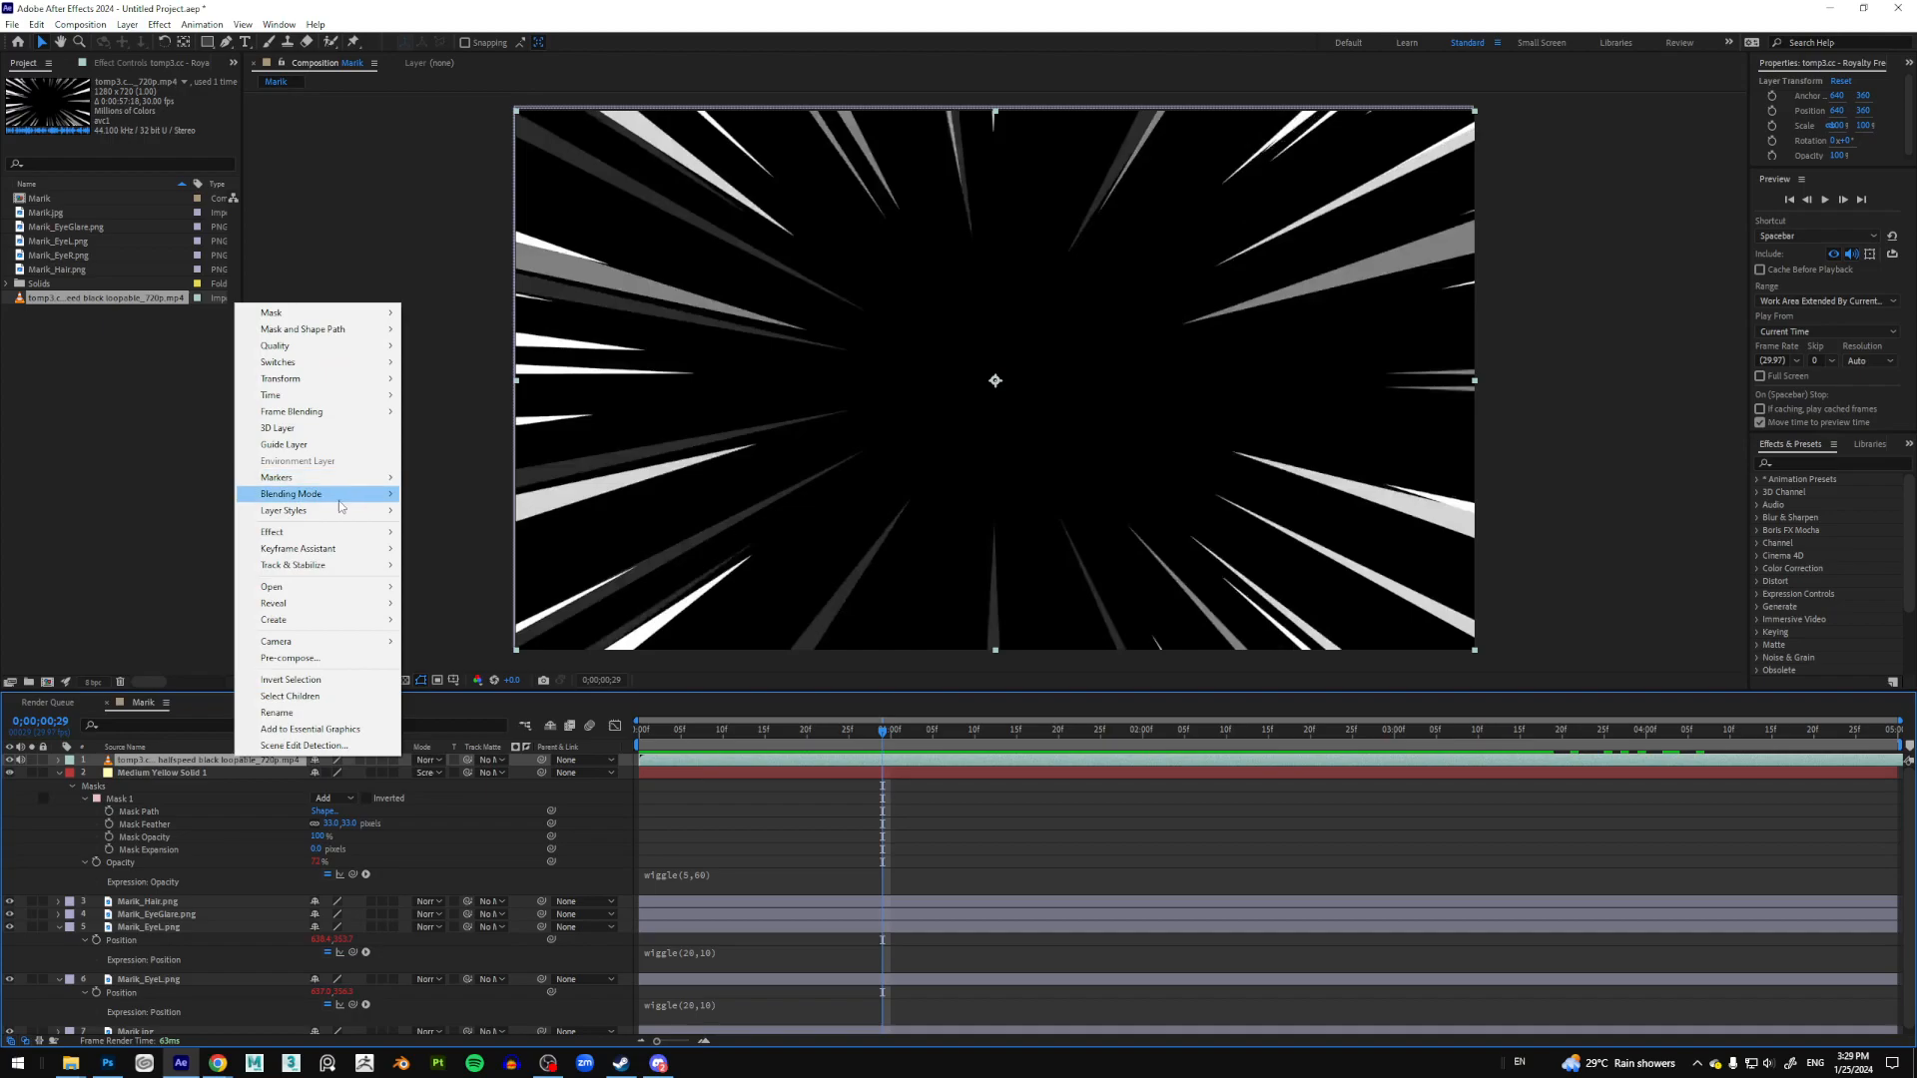
mouse_move(339, 506)
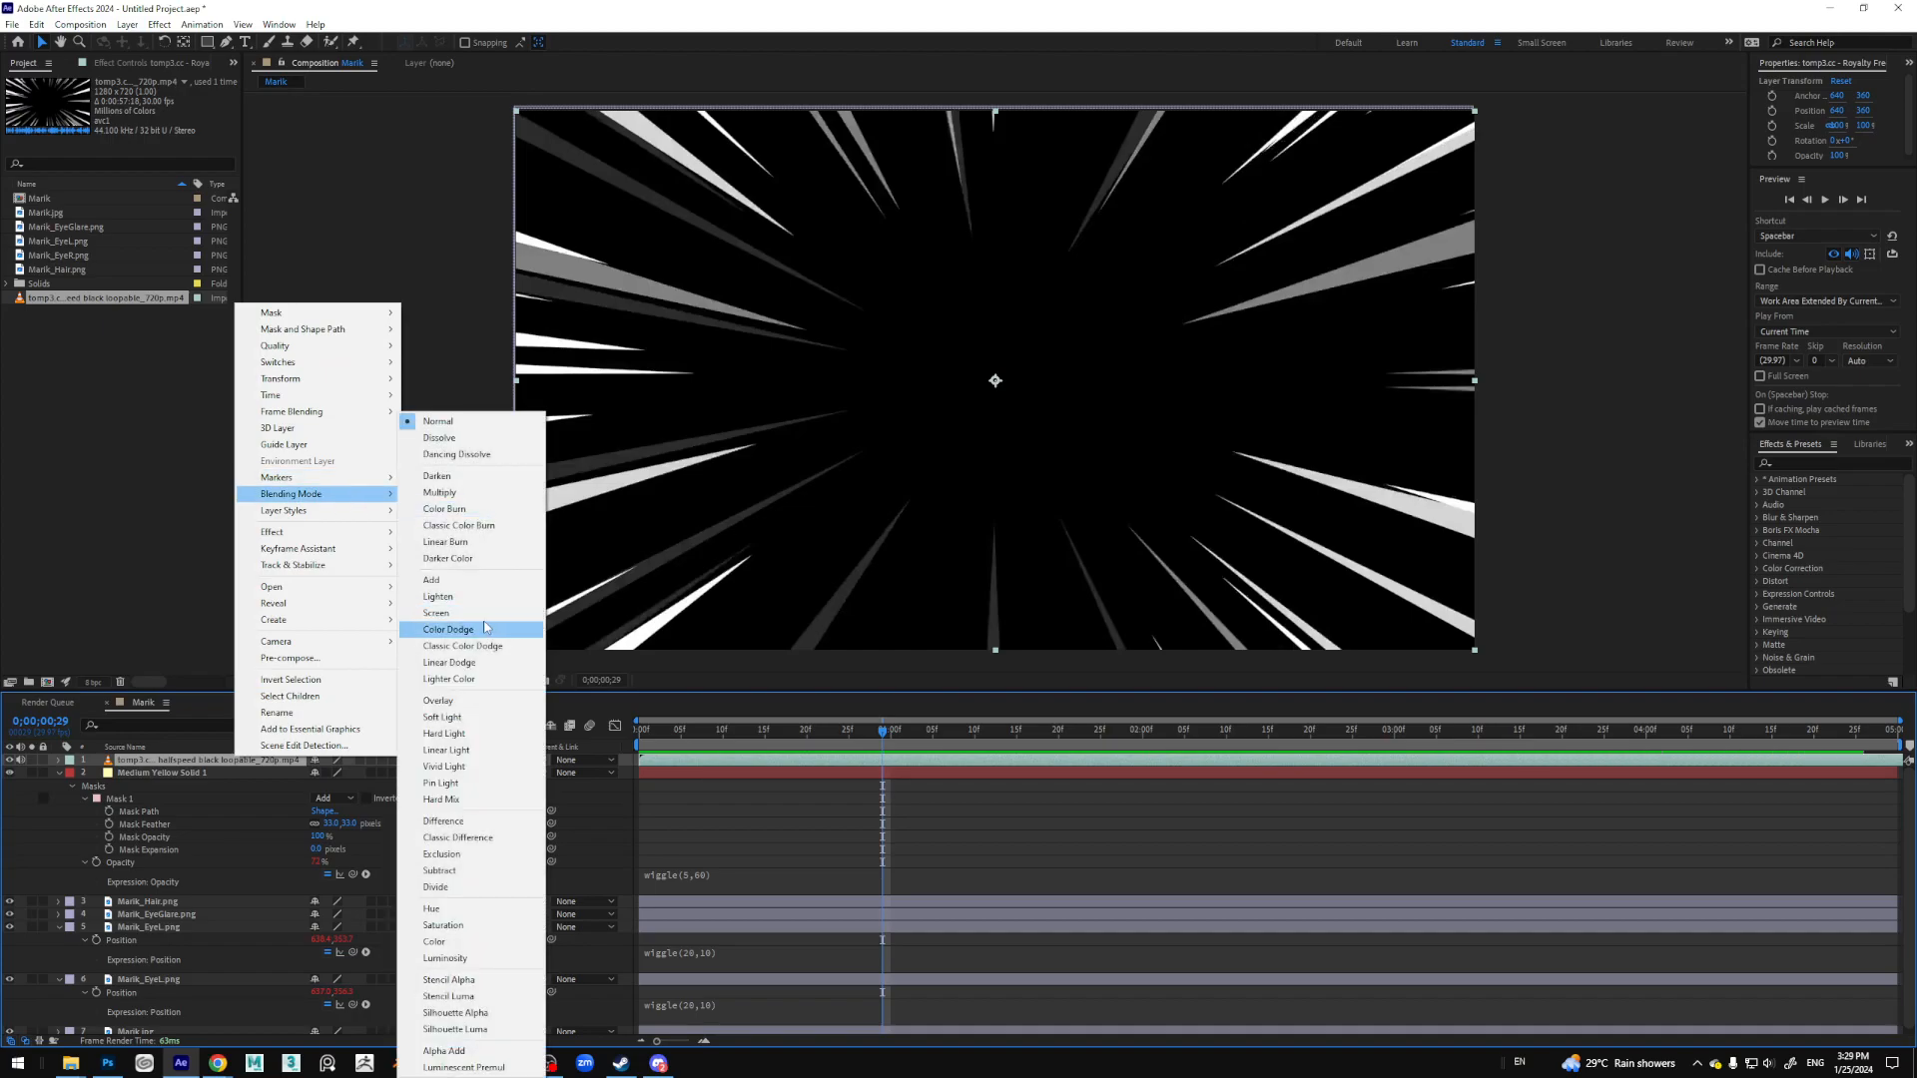
left_click(436, 613)
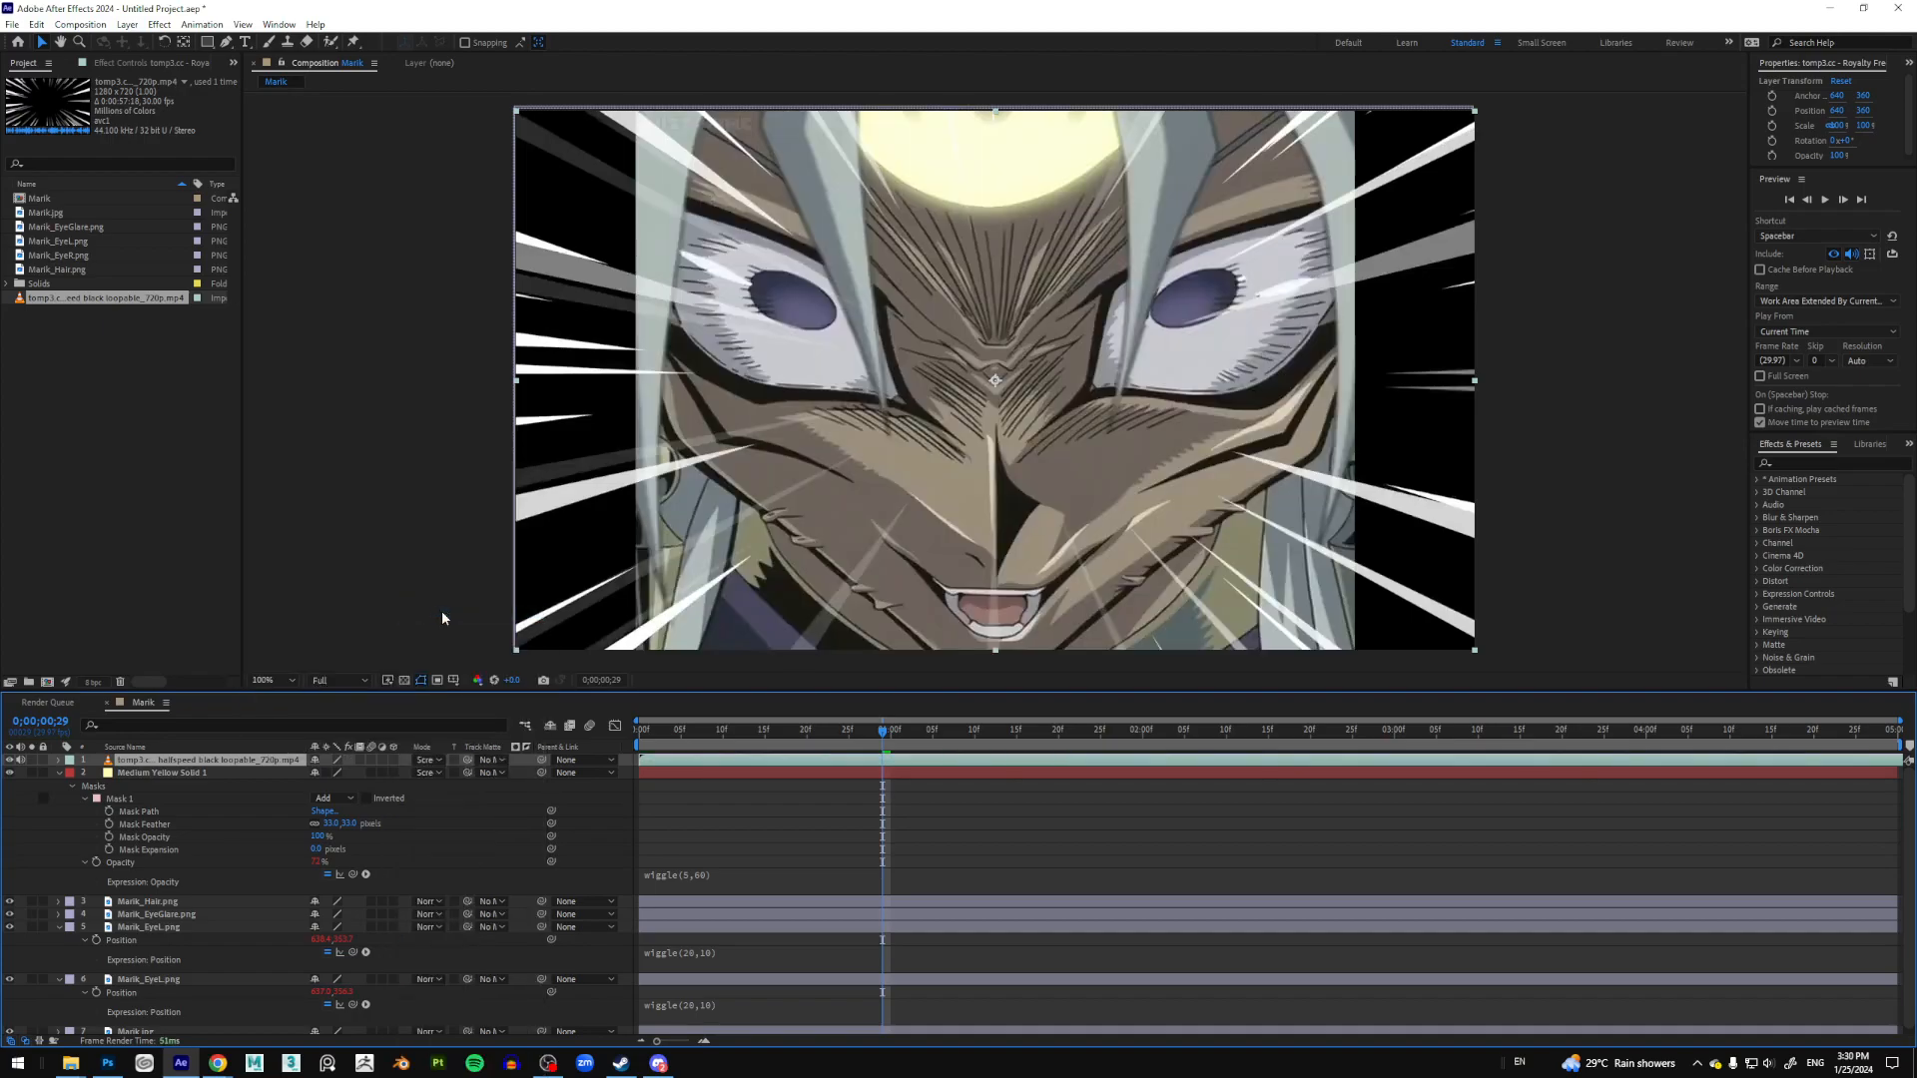
left_click_drag(859, 730, 751, 738)
key("space")
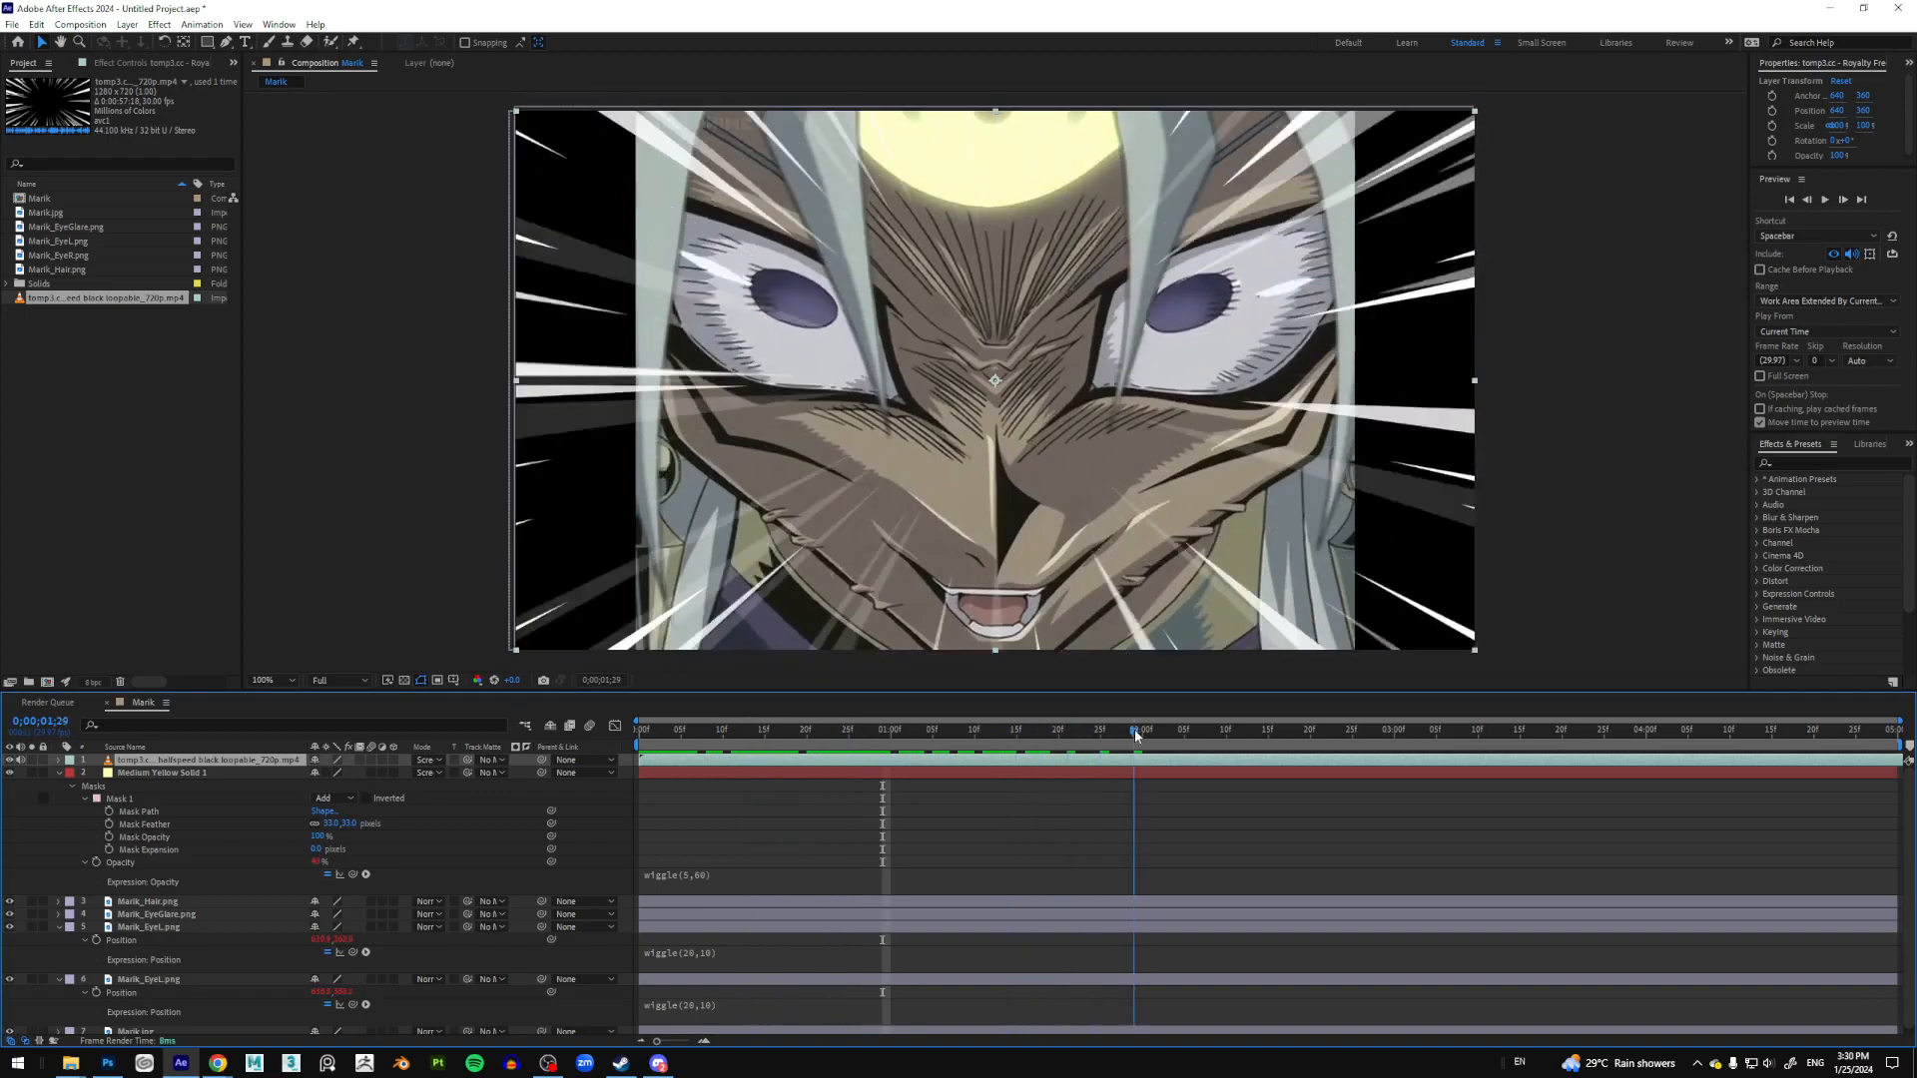
scroll(1220, 418, "down", 2)
key("space")
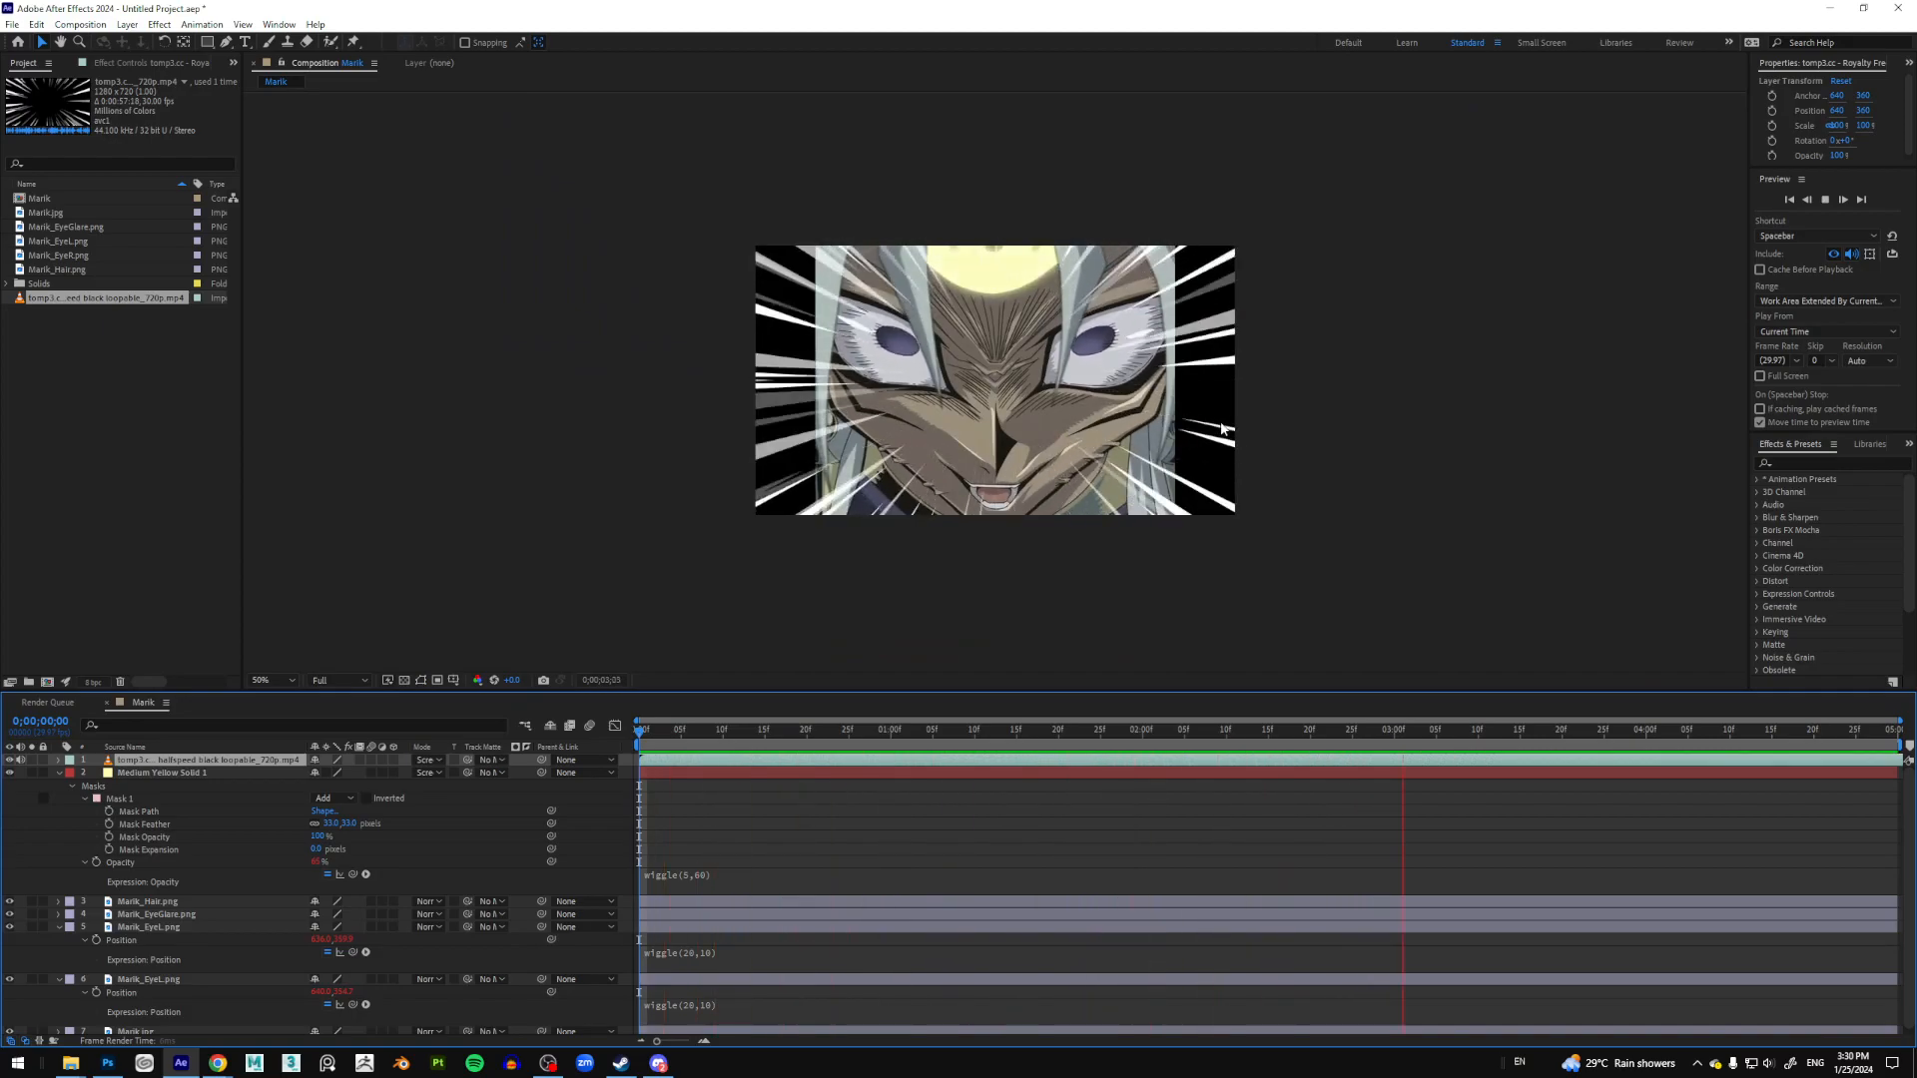
Step: Stop the preview and drag the Marik comp onto the new-composition button, creating Marik 2
key("space")
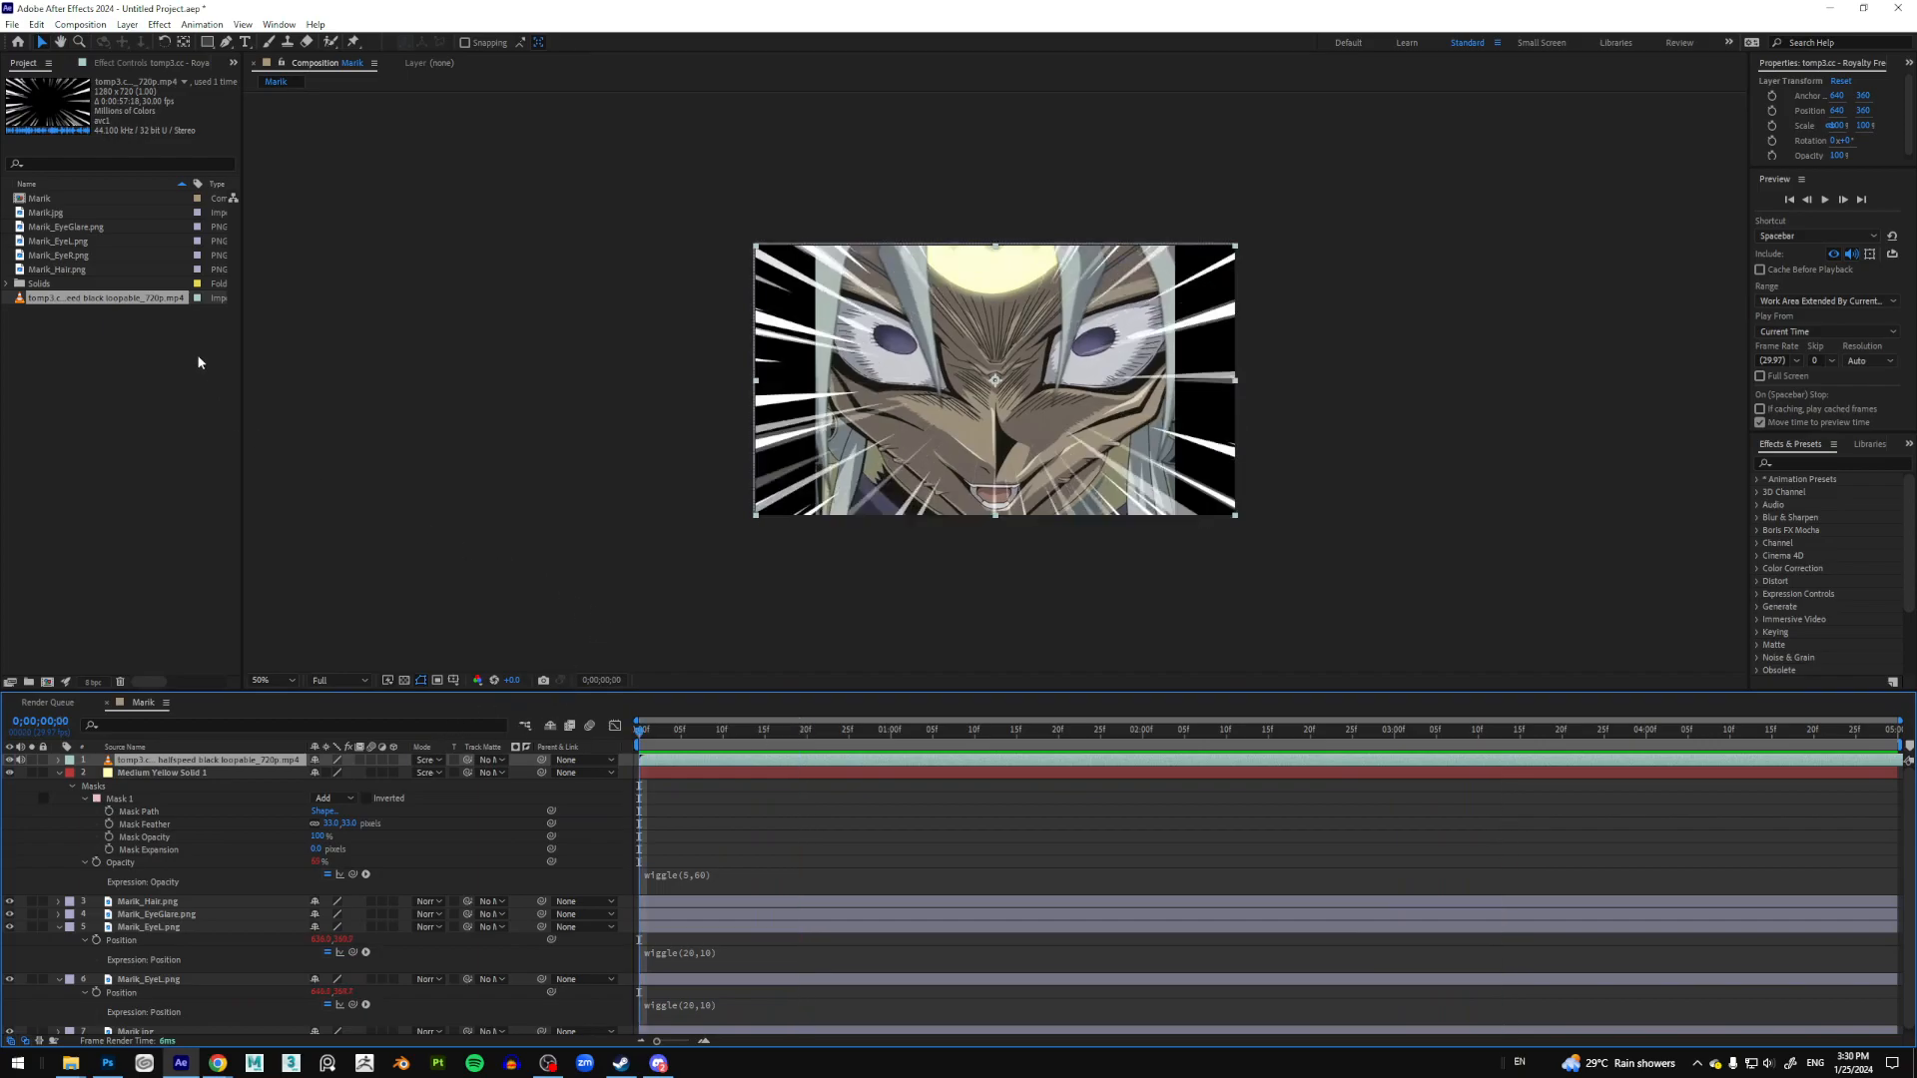
left_click(47, 198)
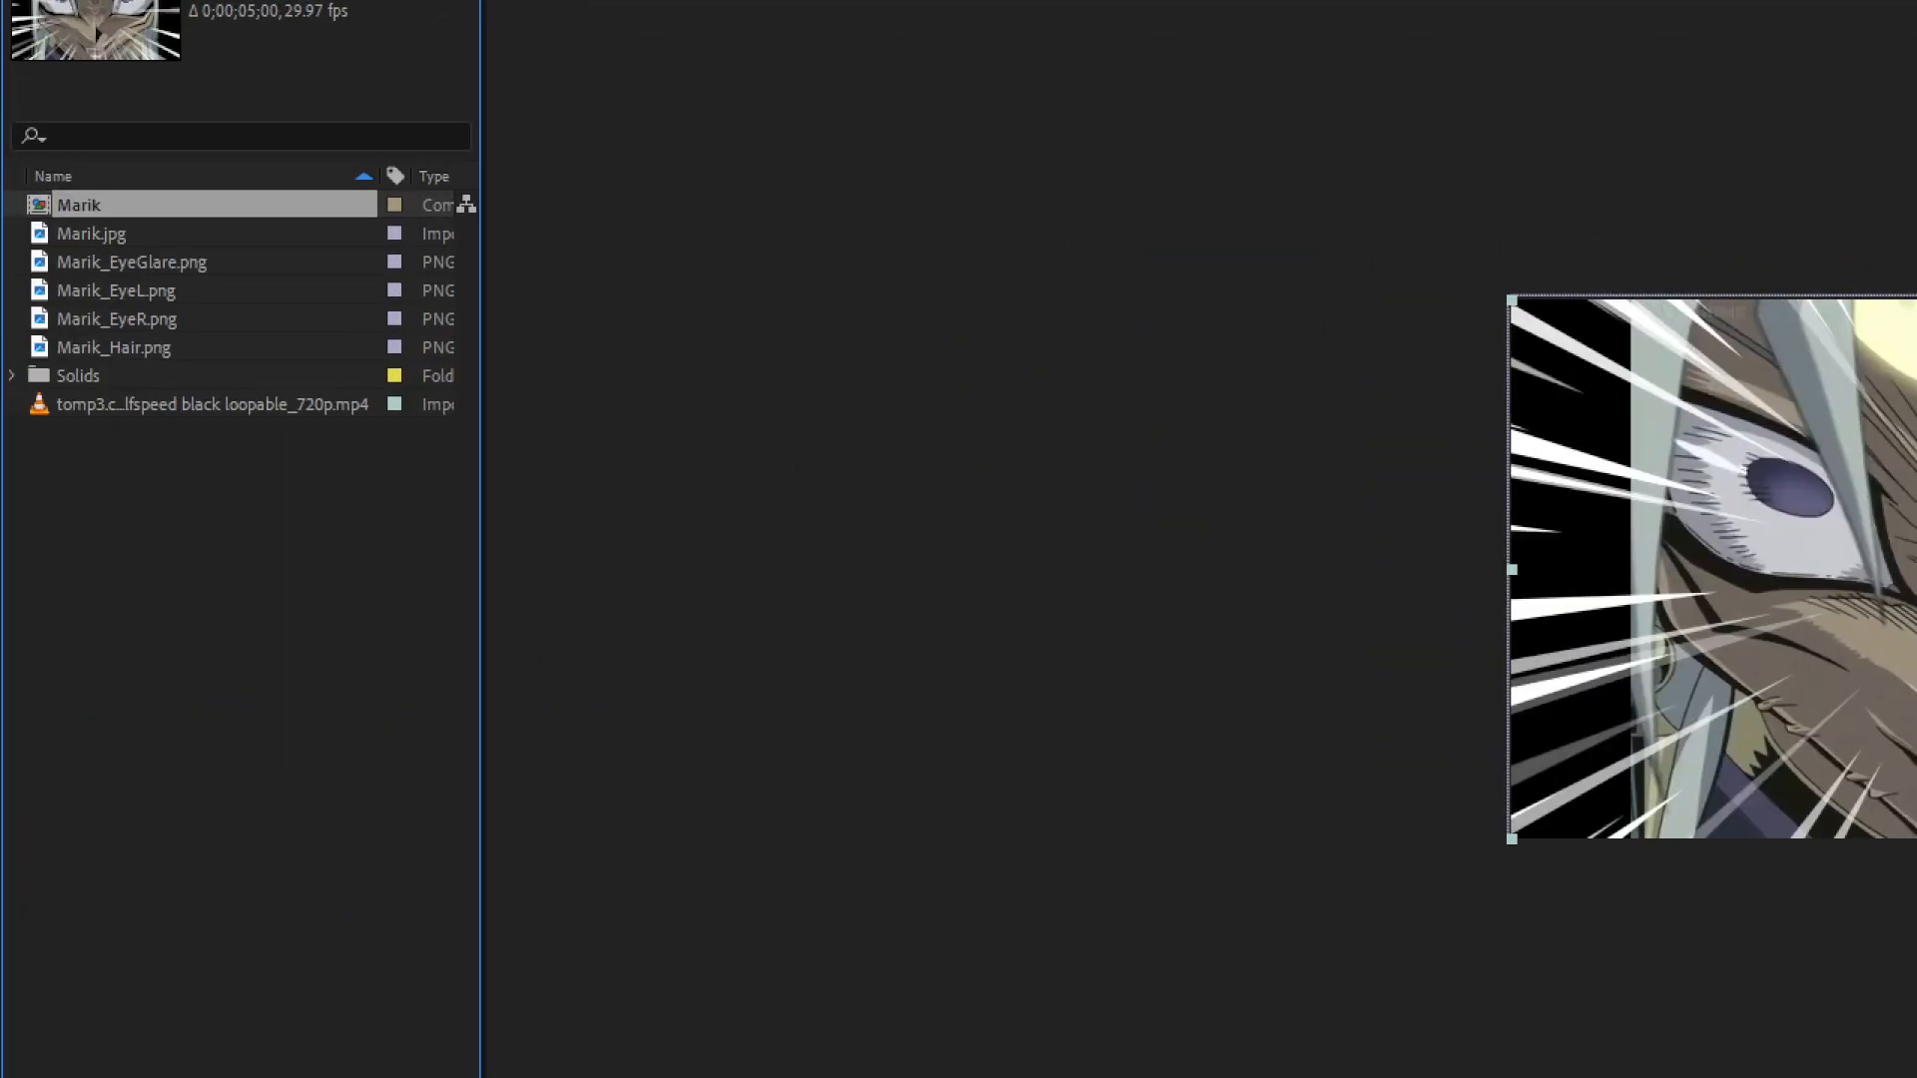
left_click_drag(111, 187, 164, 837)
key("Escape")
left_click_drag(83, 518, 50, 687)
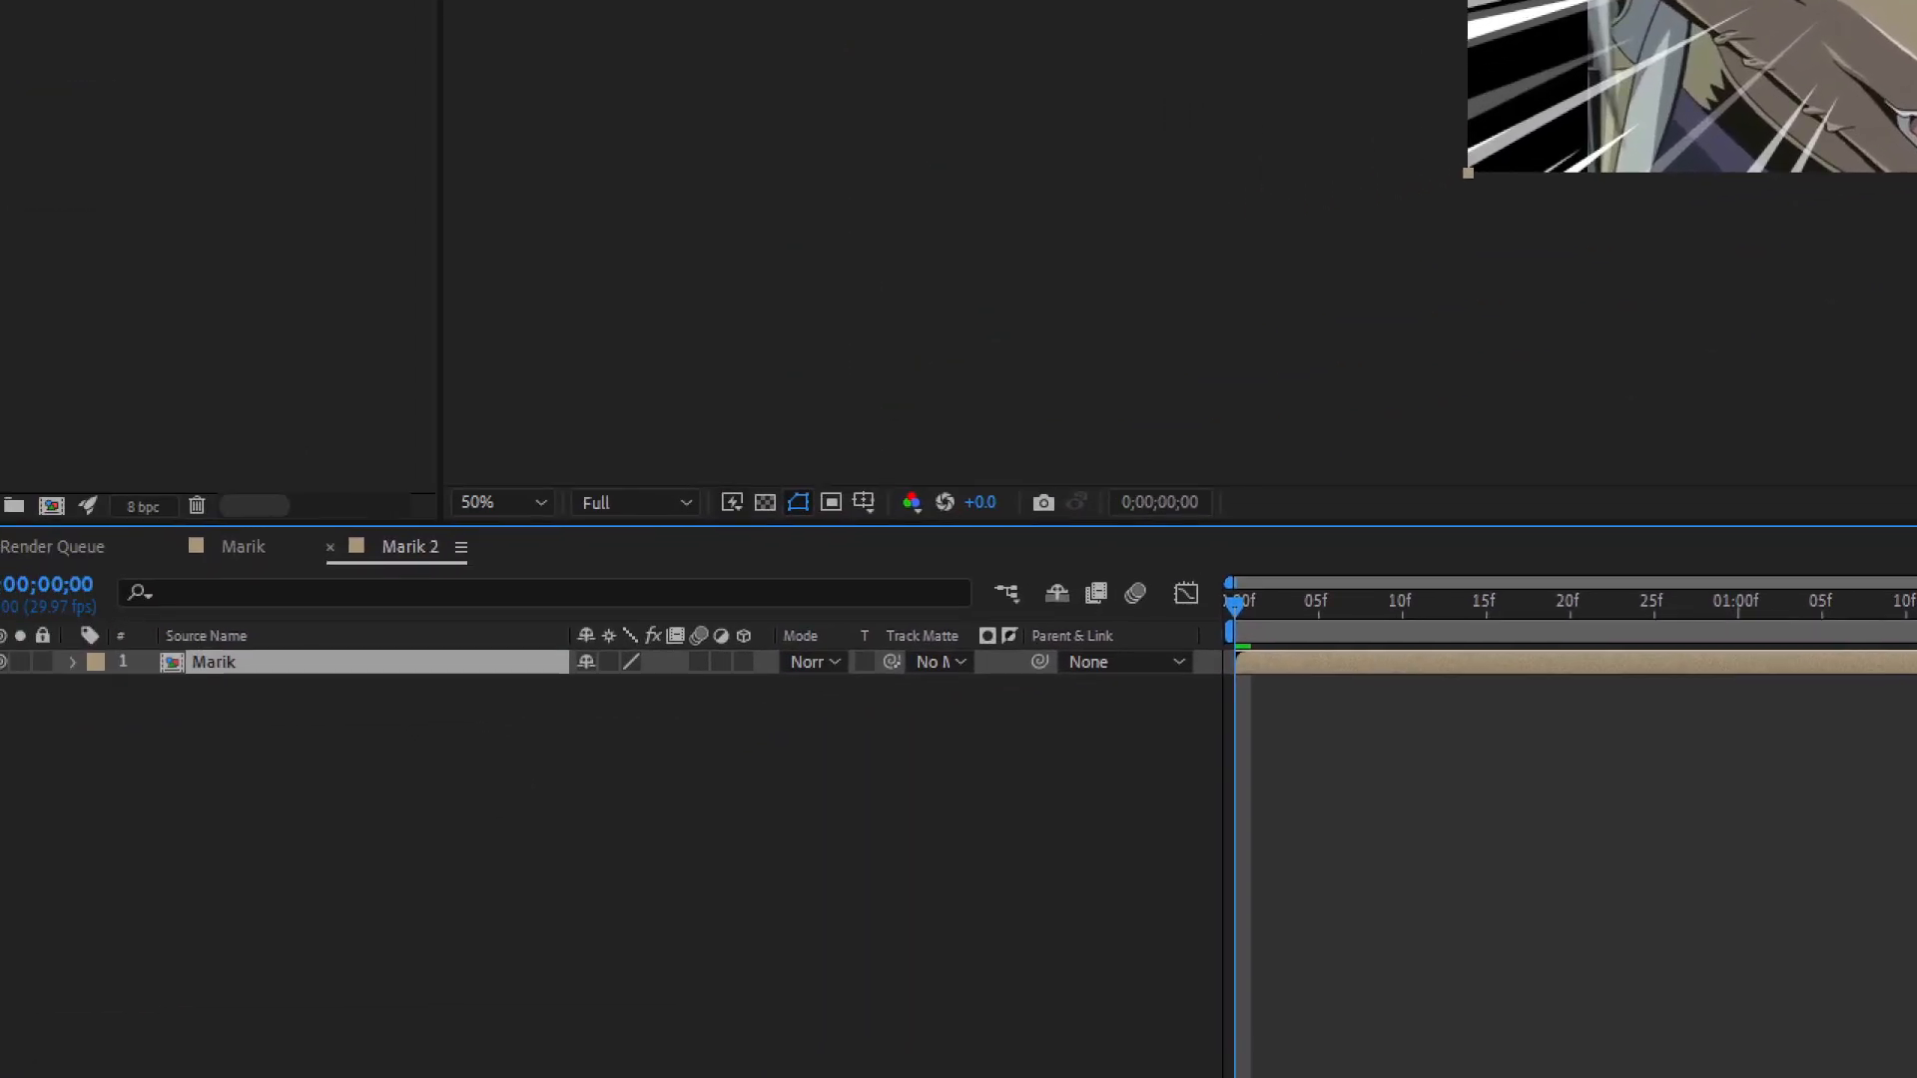
mouse_move(190, 774)
left_mouse_down()
mouse_move(154, 727)
mouse_move(254, 827)
left_mouse_up()
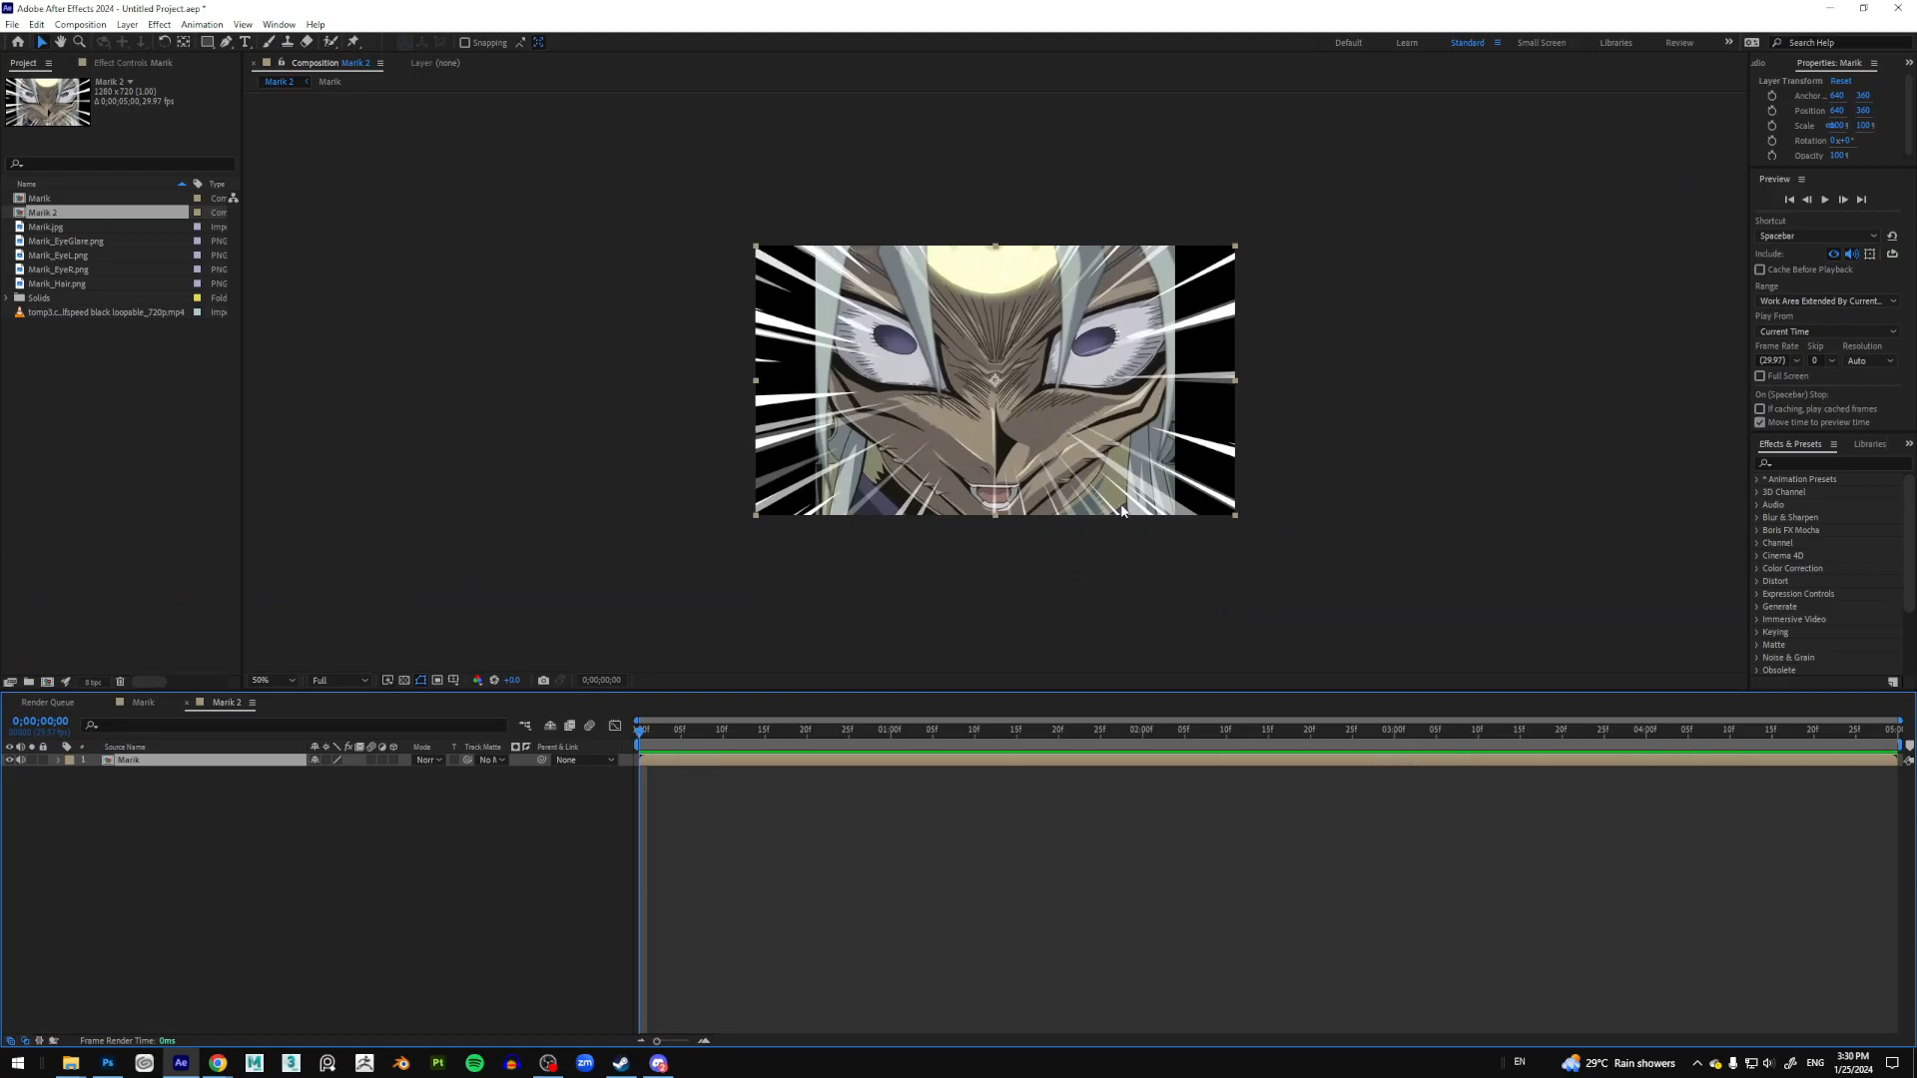
Step: Try scaling the Marik layer to 107.1% and moving it off-centre, then undo
left_click_drag(1237, 517, 1252, 526)
scroll(1148, 409, "up", 1)
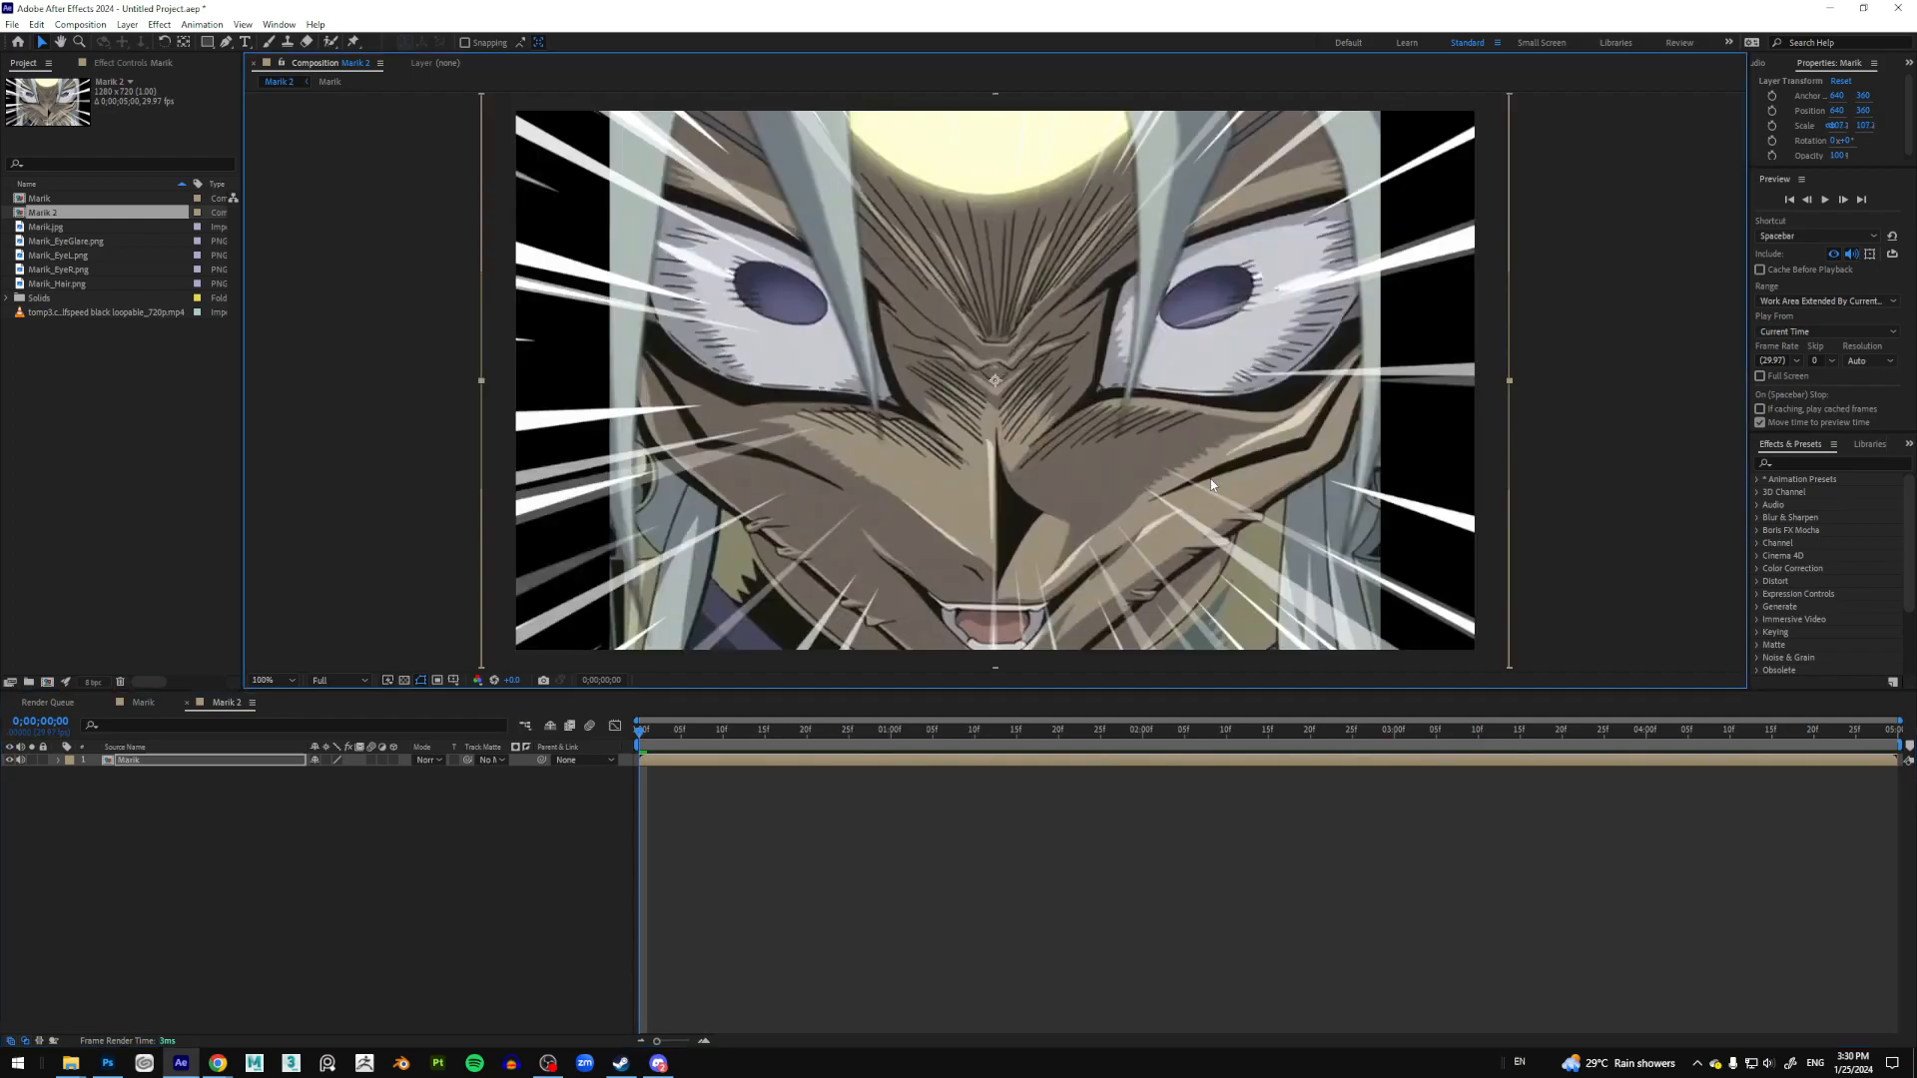
left_click_drag(1134, 390, 1128, 449)
scroll(1126, 446, "down", 1)
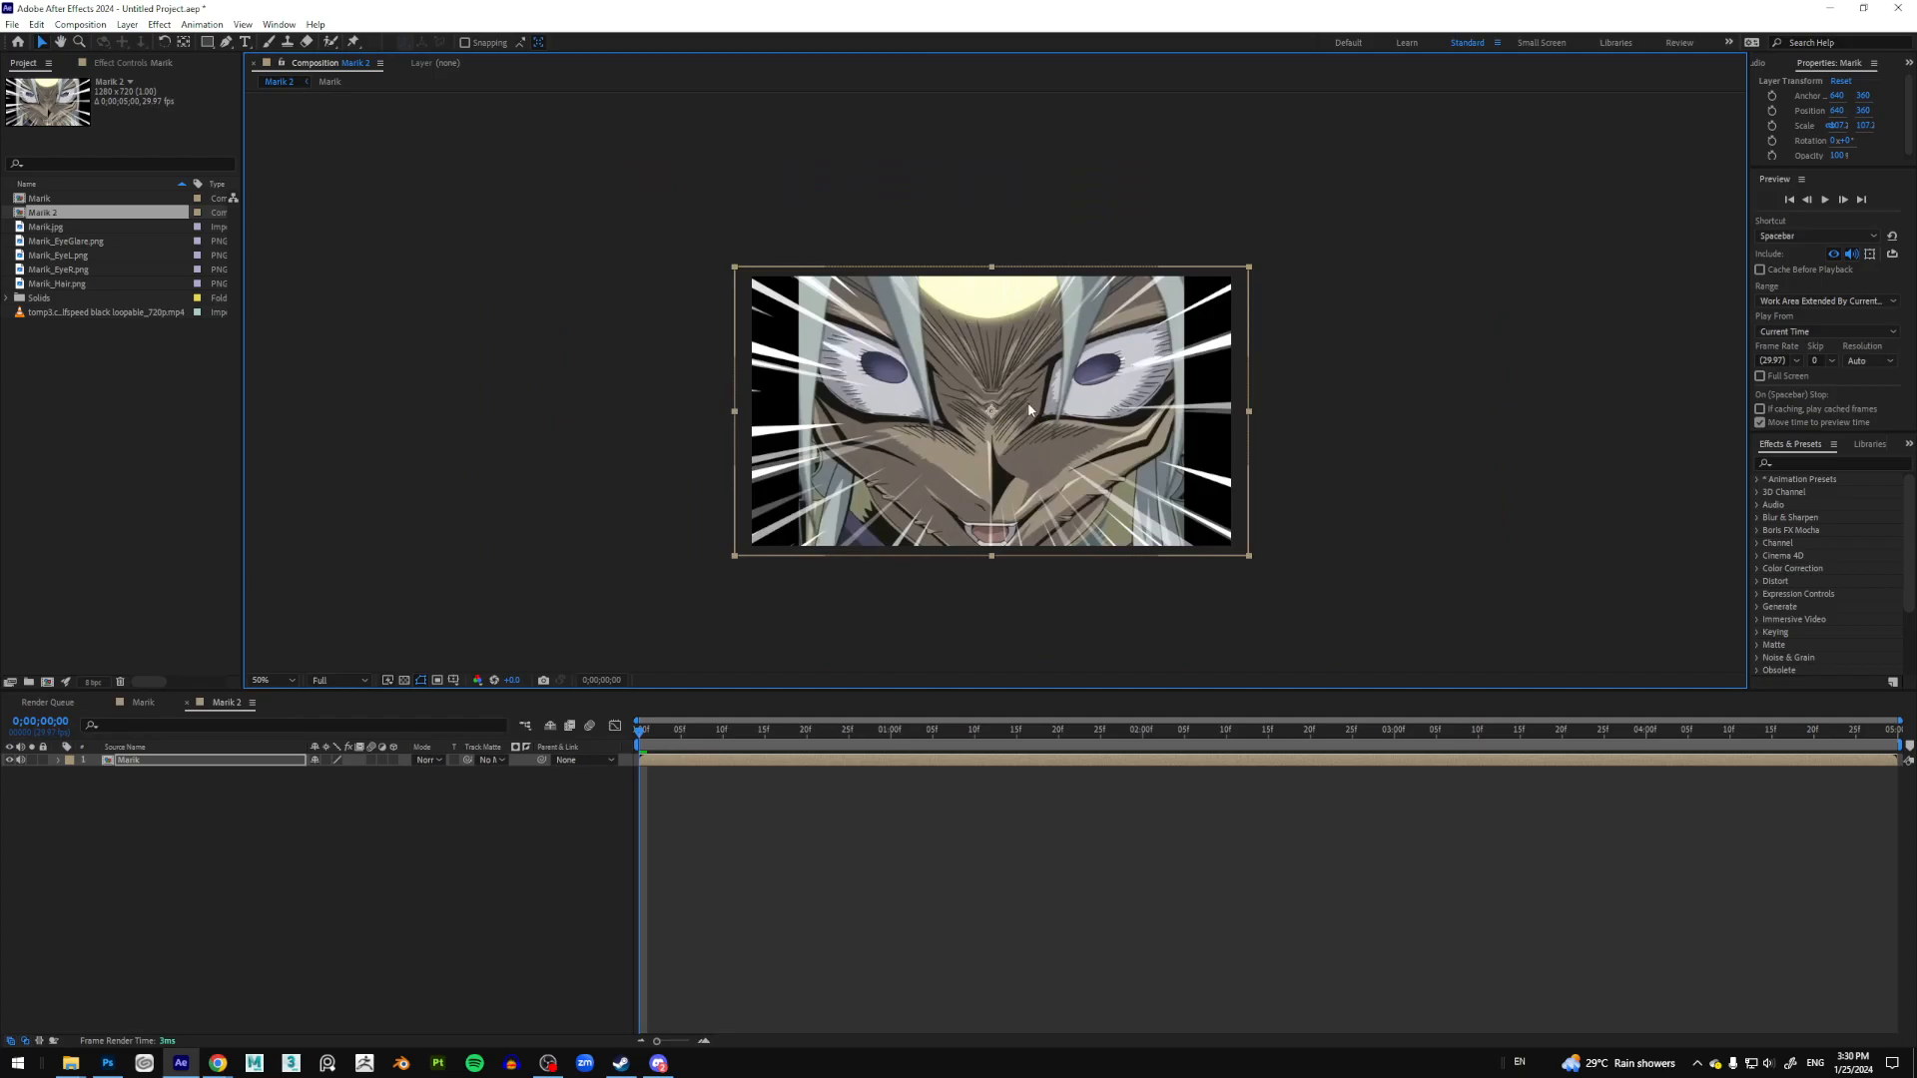
left_click_drag(1002, 393, 1003, 405)
key("ctrl+z")
key("ctrl+z")
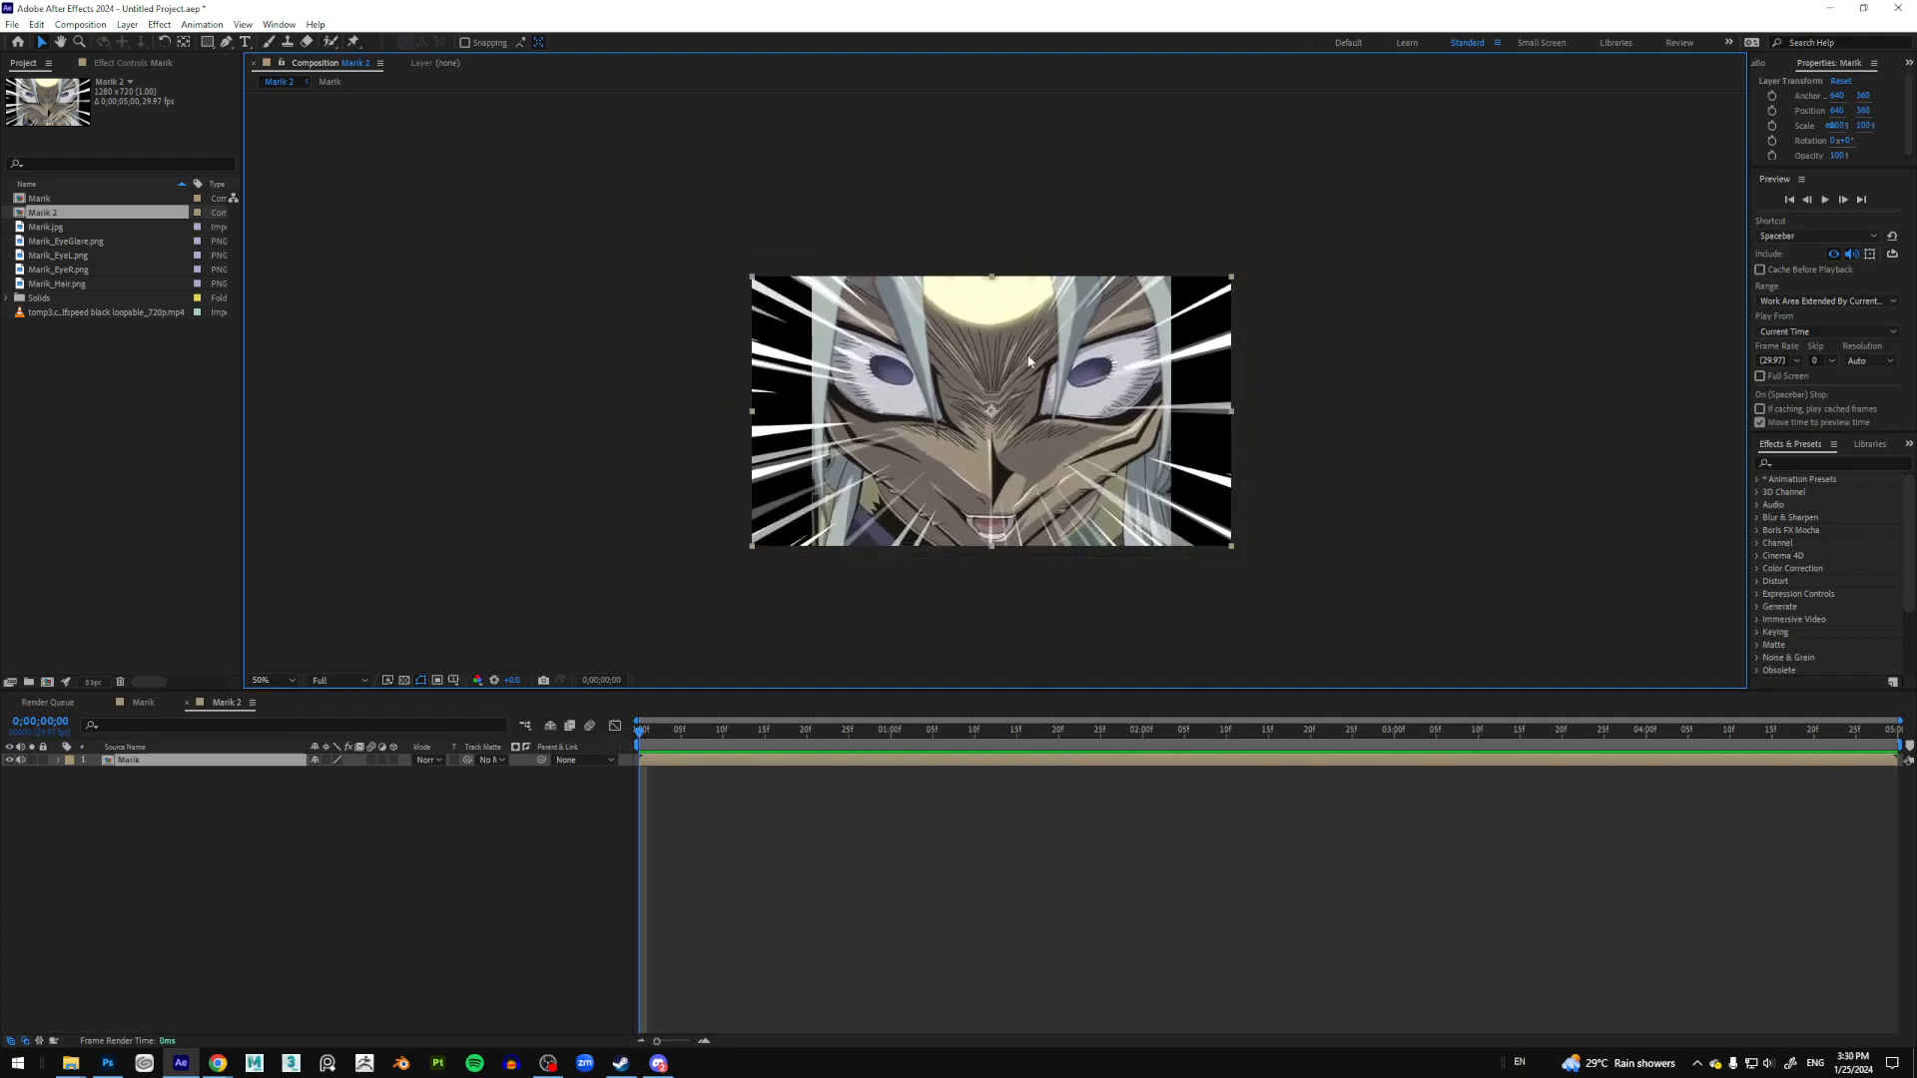
Step: Undo a downward nudge, then scale Marik to about 104.3% and zoom the viewer out
scroll(1030, 361, "up", 1)
left_click_drag(978, 144, 980, 188)
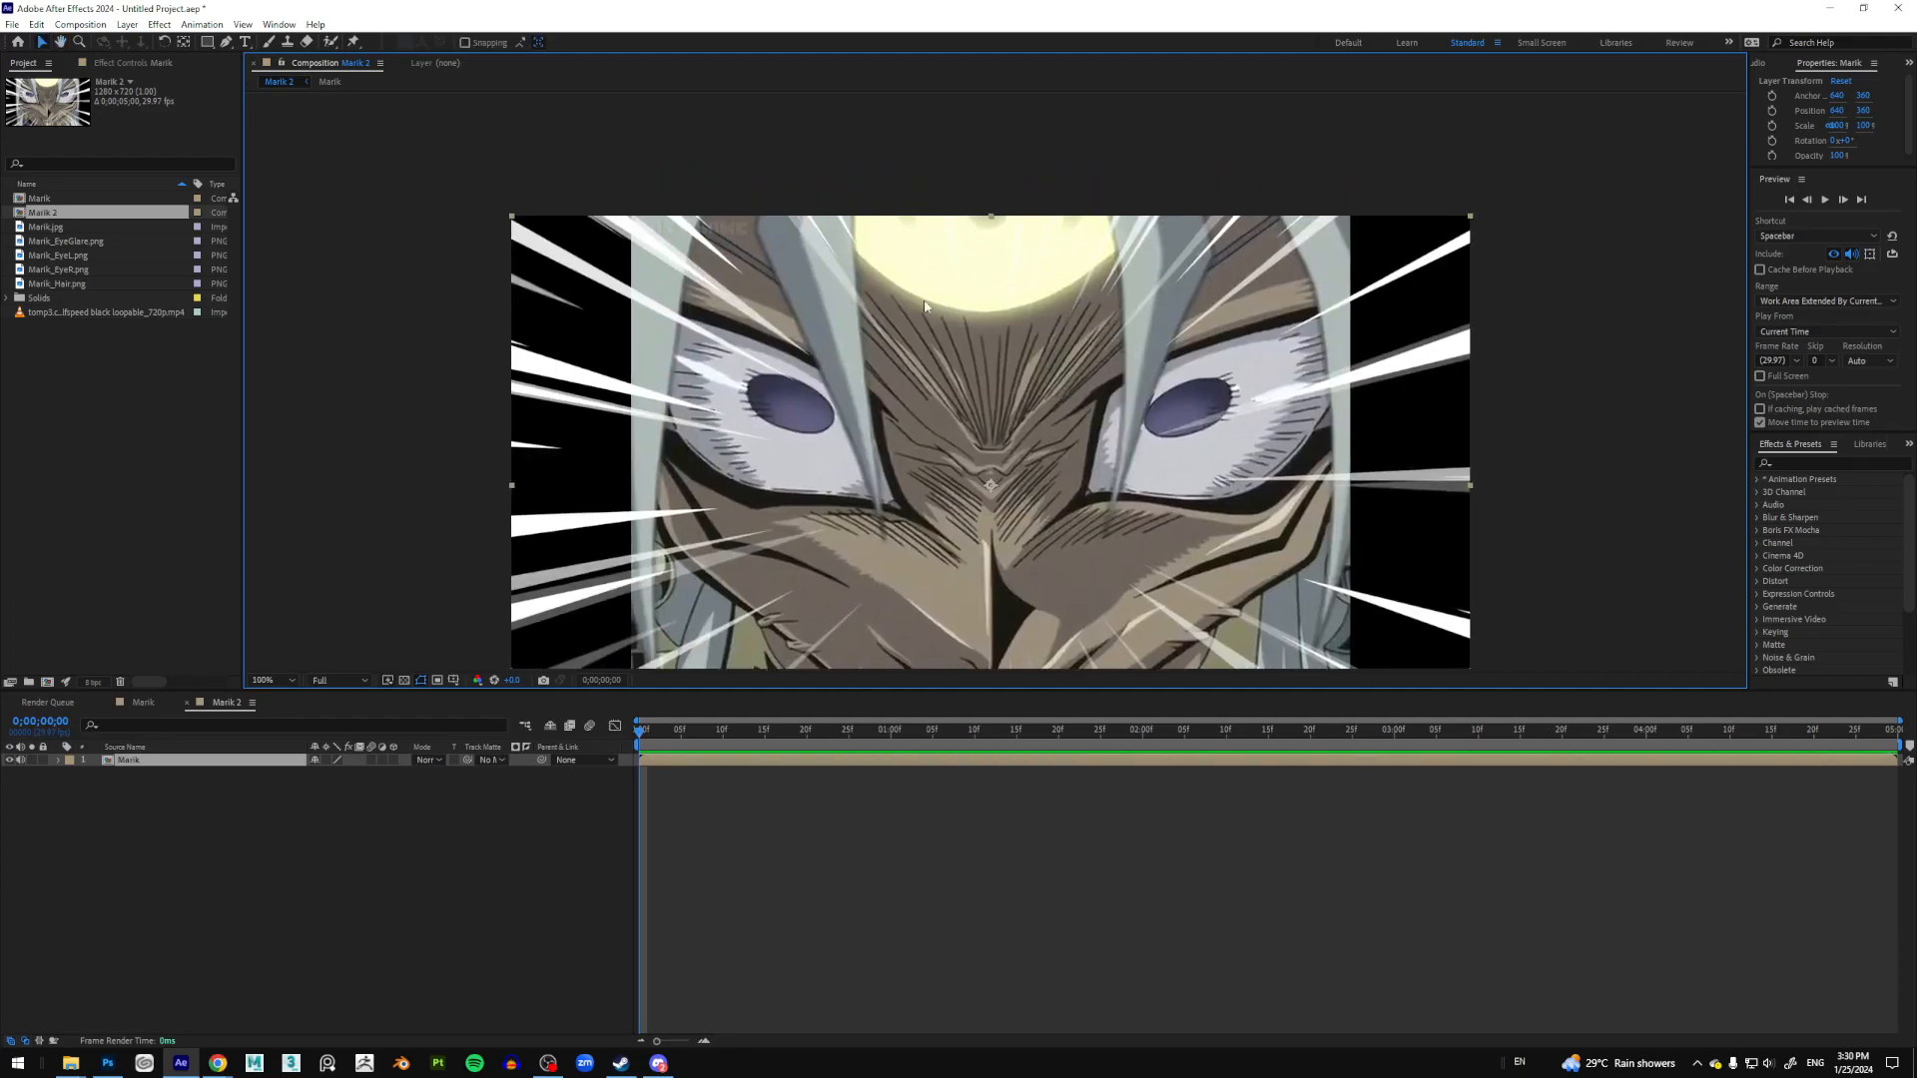
scroll(1005, 301, "down", 1)
mouse_move(1004, 337)
left_mouse_down()
mouse_move(1007, 354)
mouse_move(987, 341)
mouse_move(1003, 347)
left_mouse_up()
scroll(1000, 317, "up", 1)
left_click_drag(1002, 212, 1003, 295)
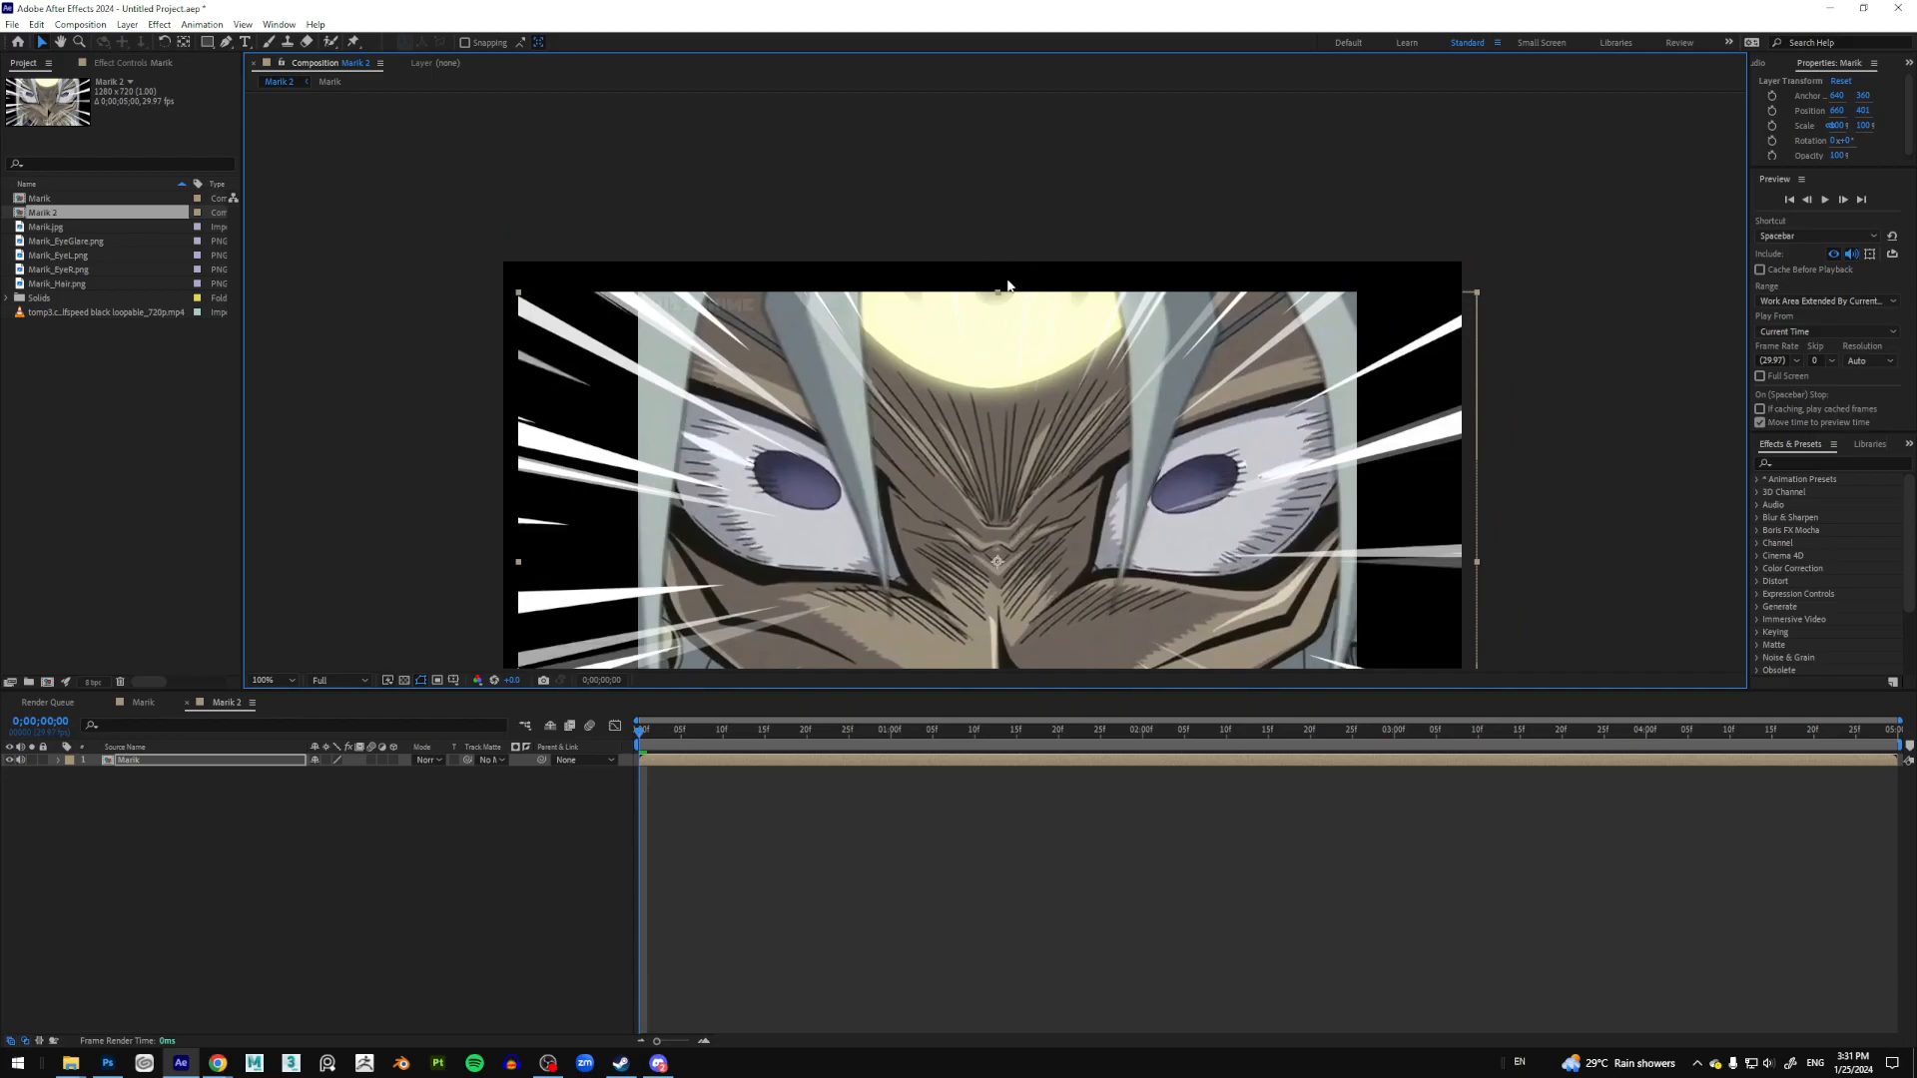
key("ctrl+z")
key("ctrl+z")
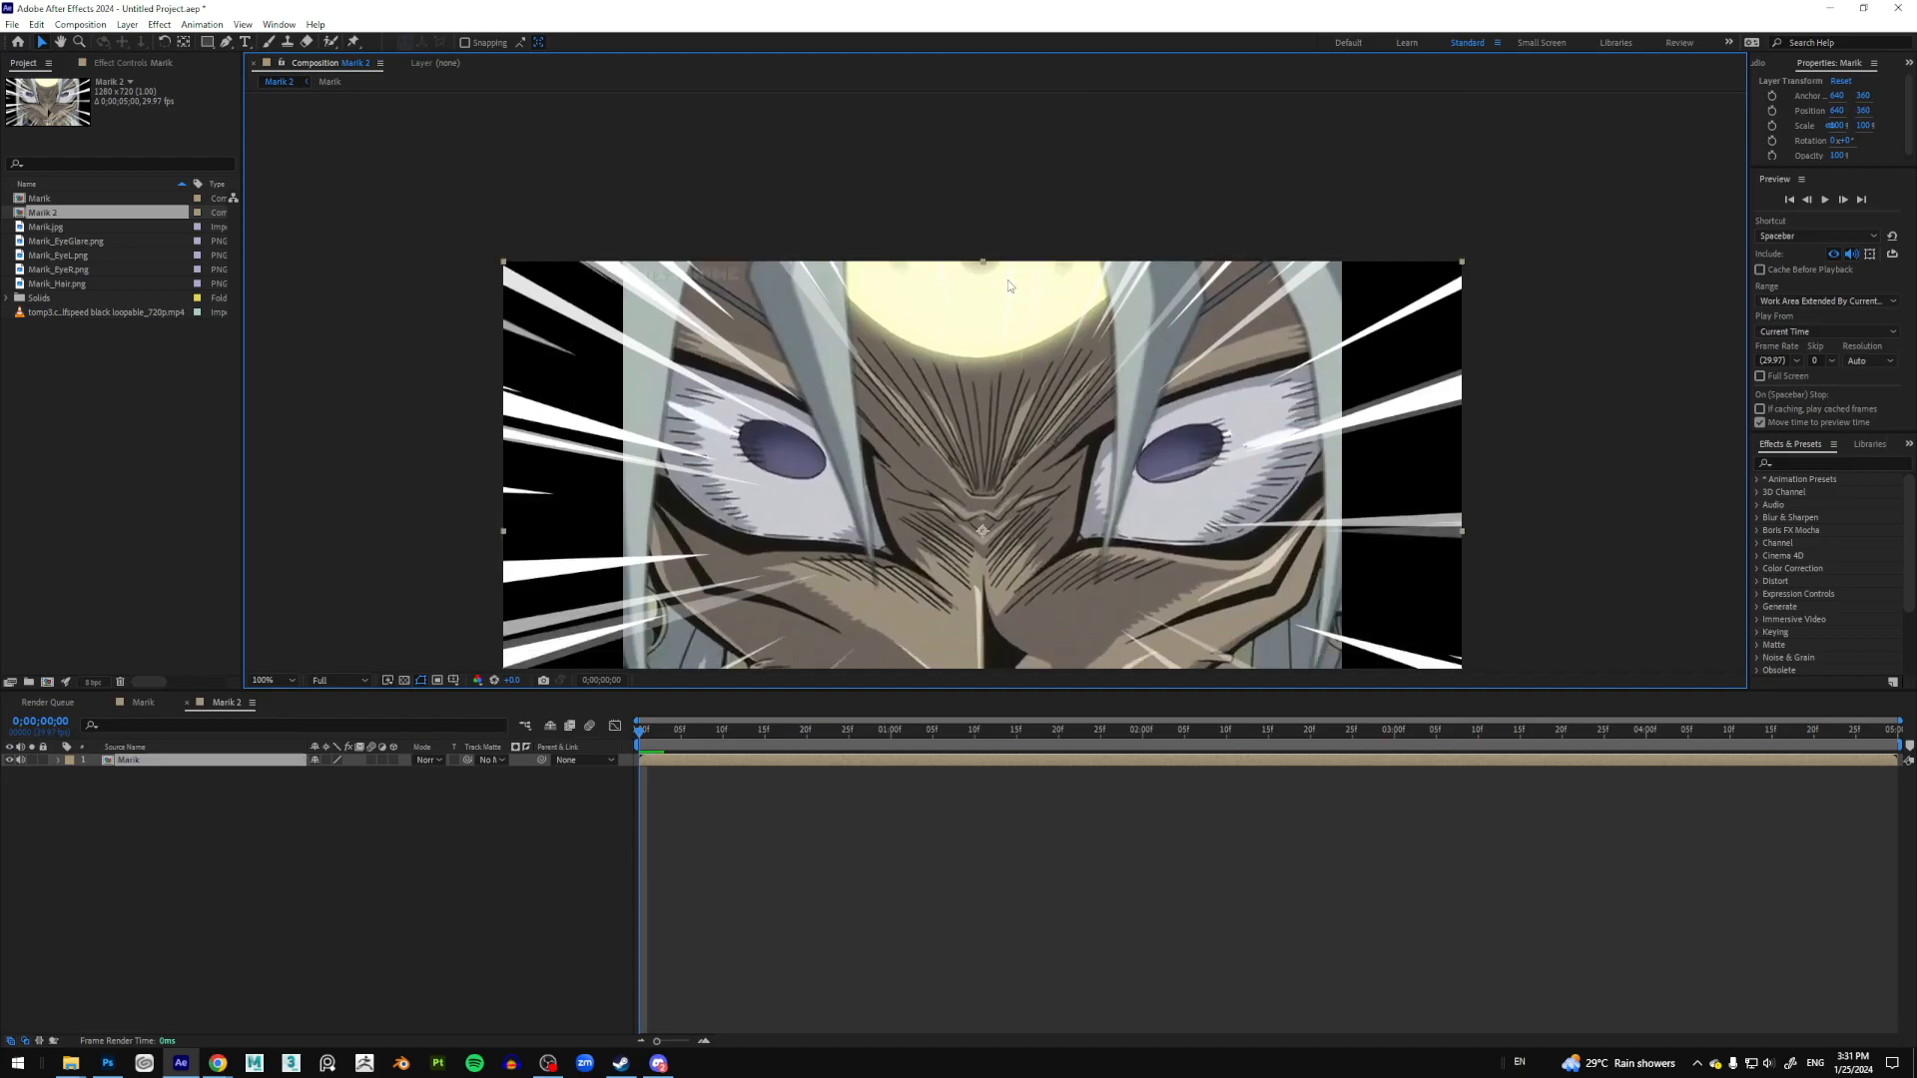
left_click_drag(1463, 267, 1472, 249)
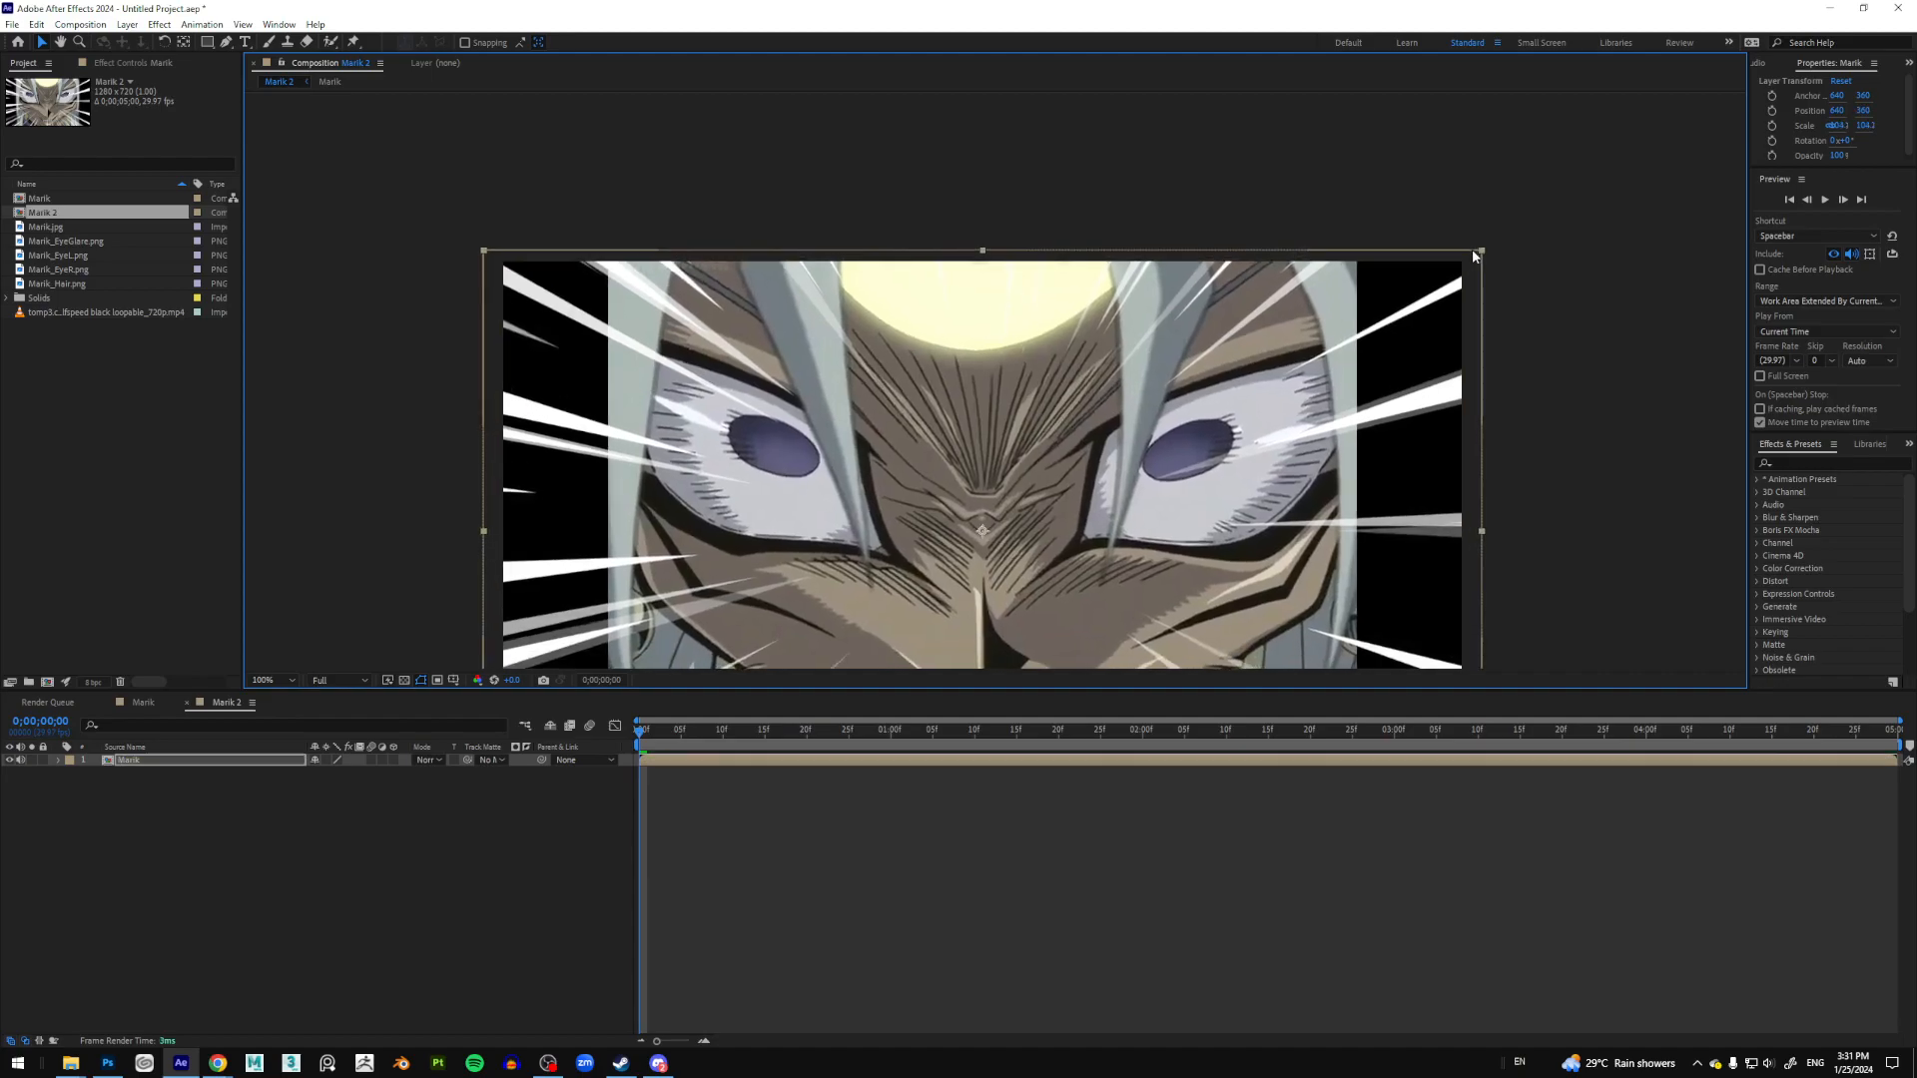
key("comma")
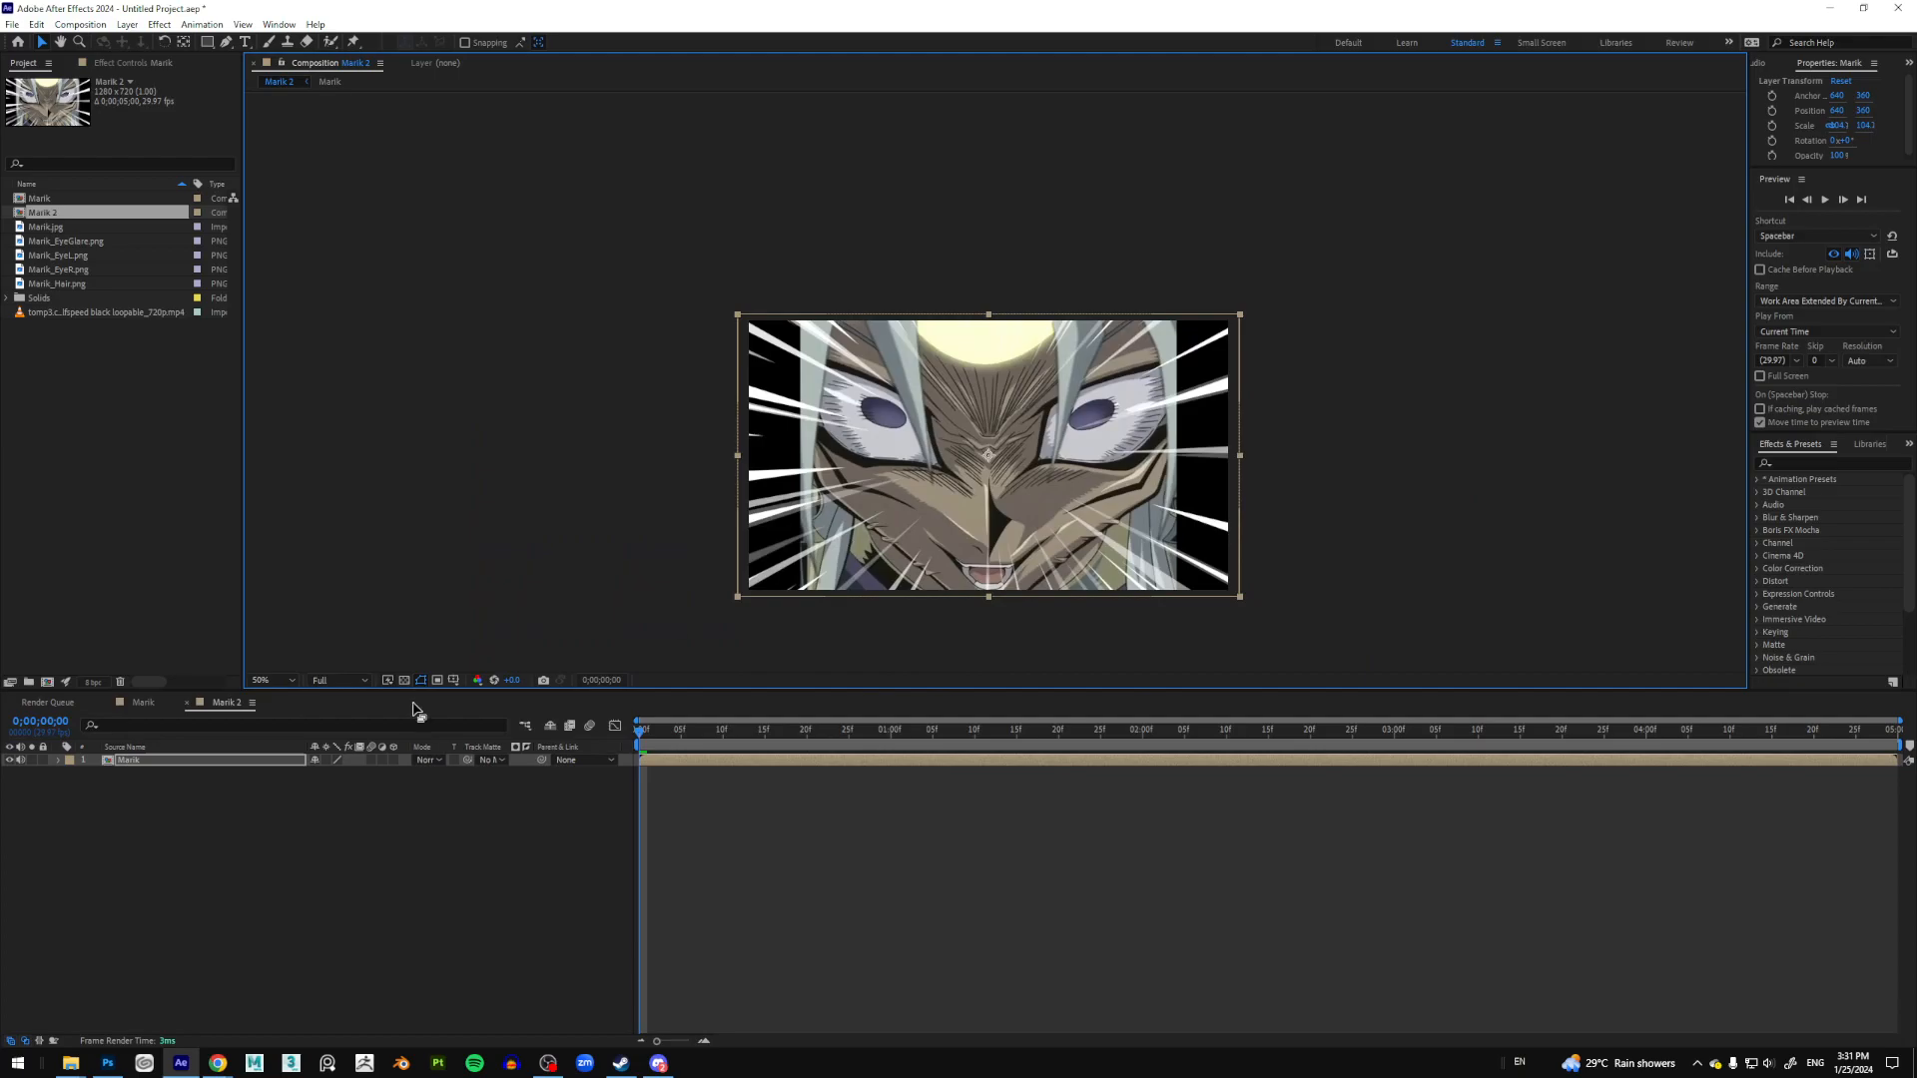
Step: Give the Marik layer's Position a wiggle(20,10) expression
left_click(178, 764)
key("p")
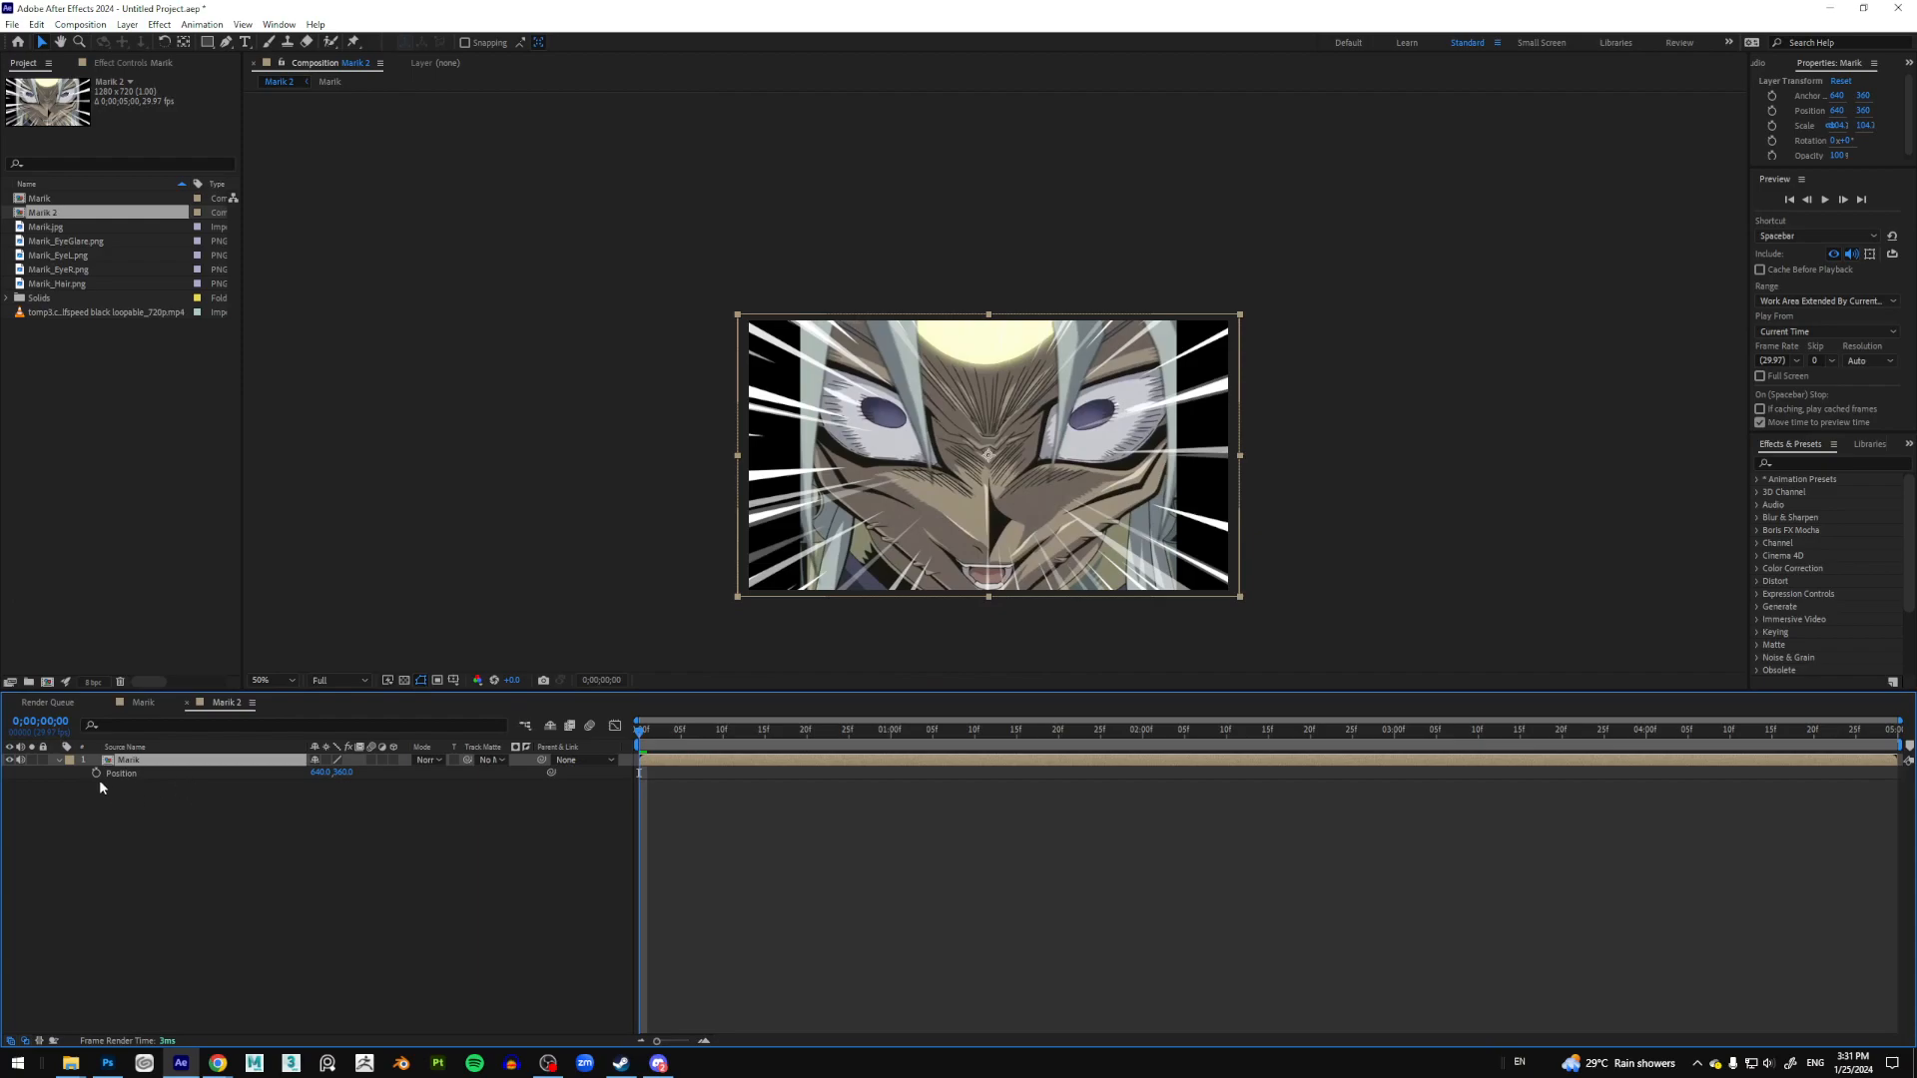
left_click(95, 772, "alt")
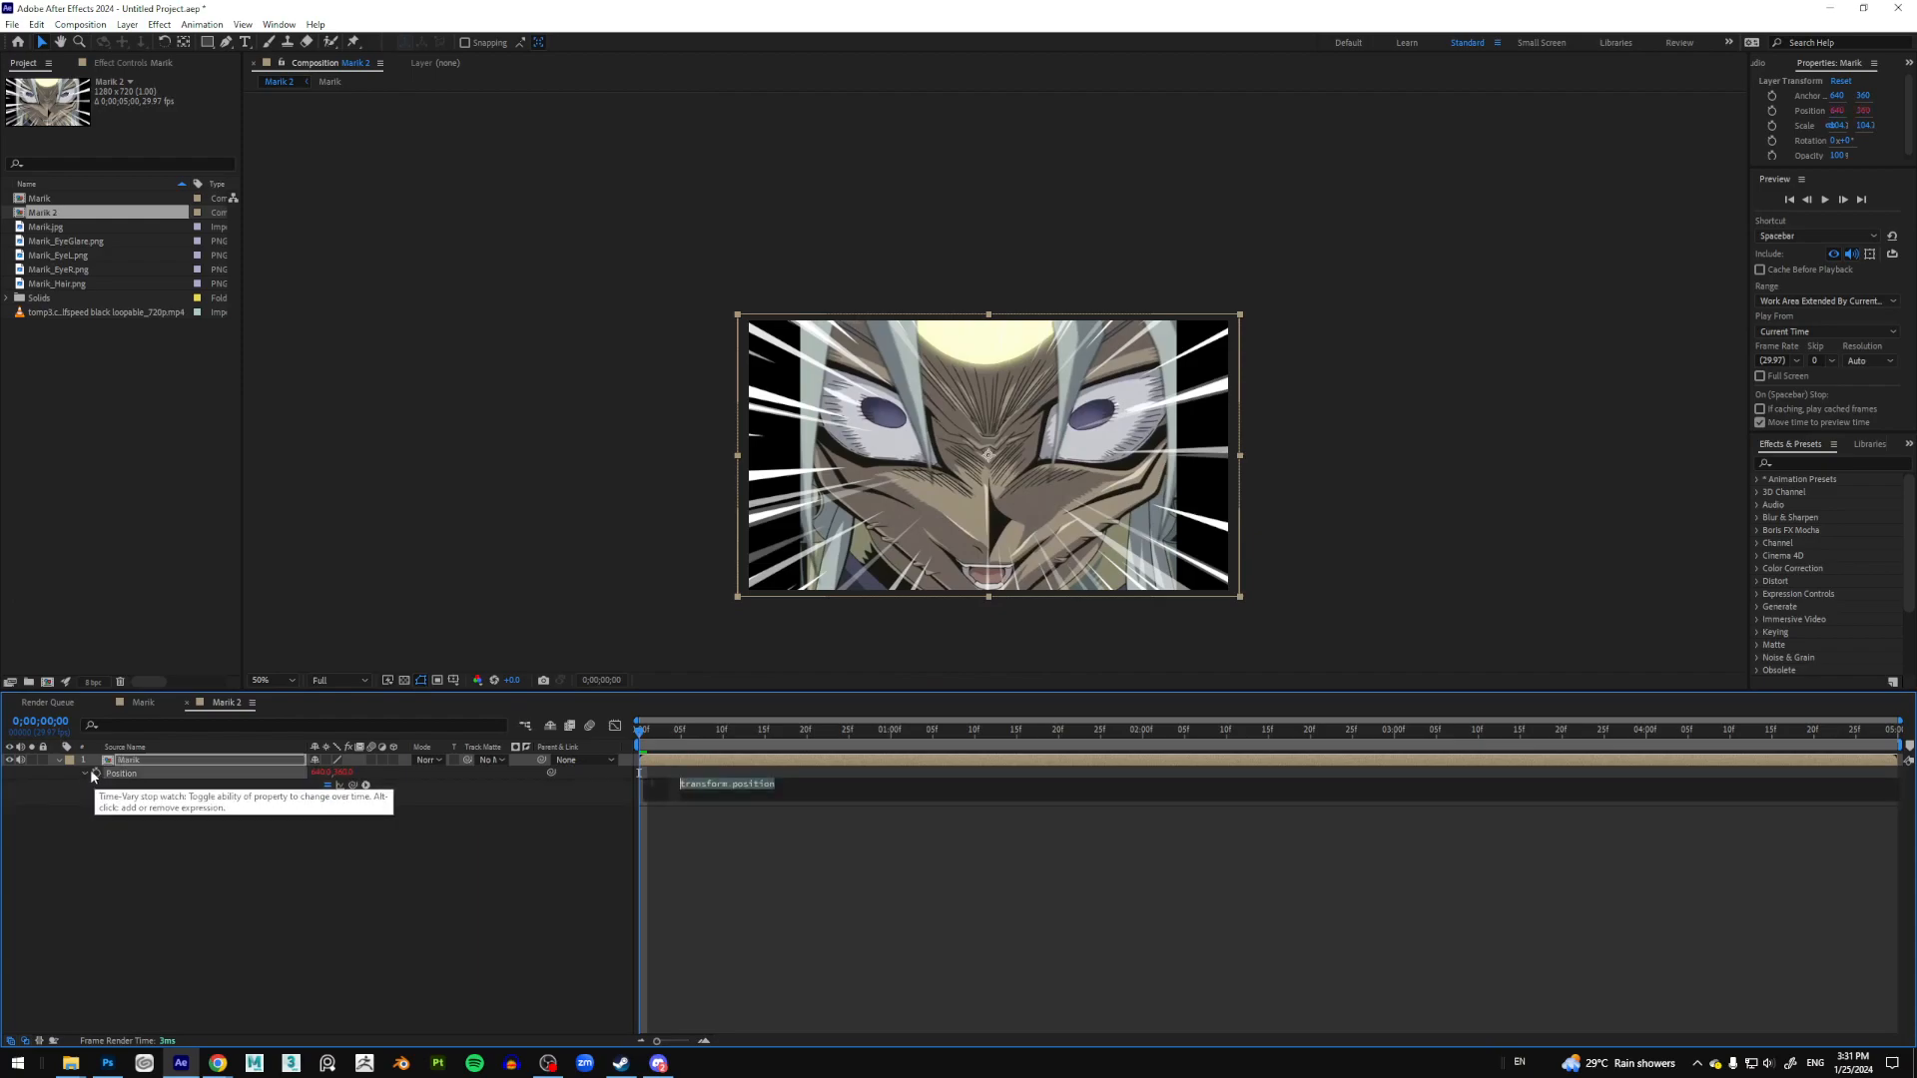
type("wiggle")
key("Return")
type("10")
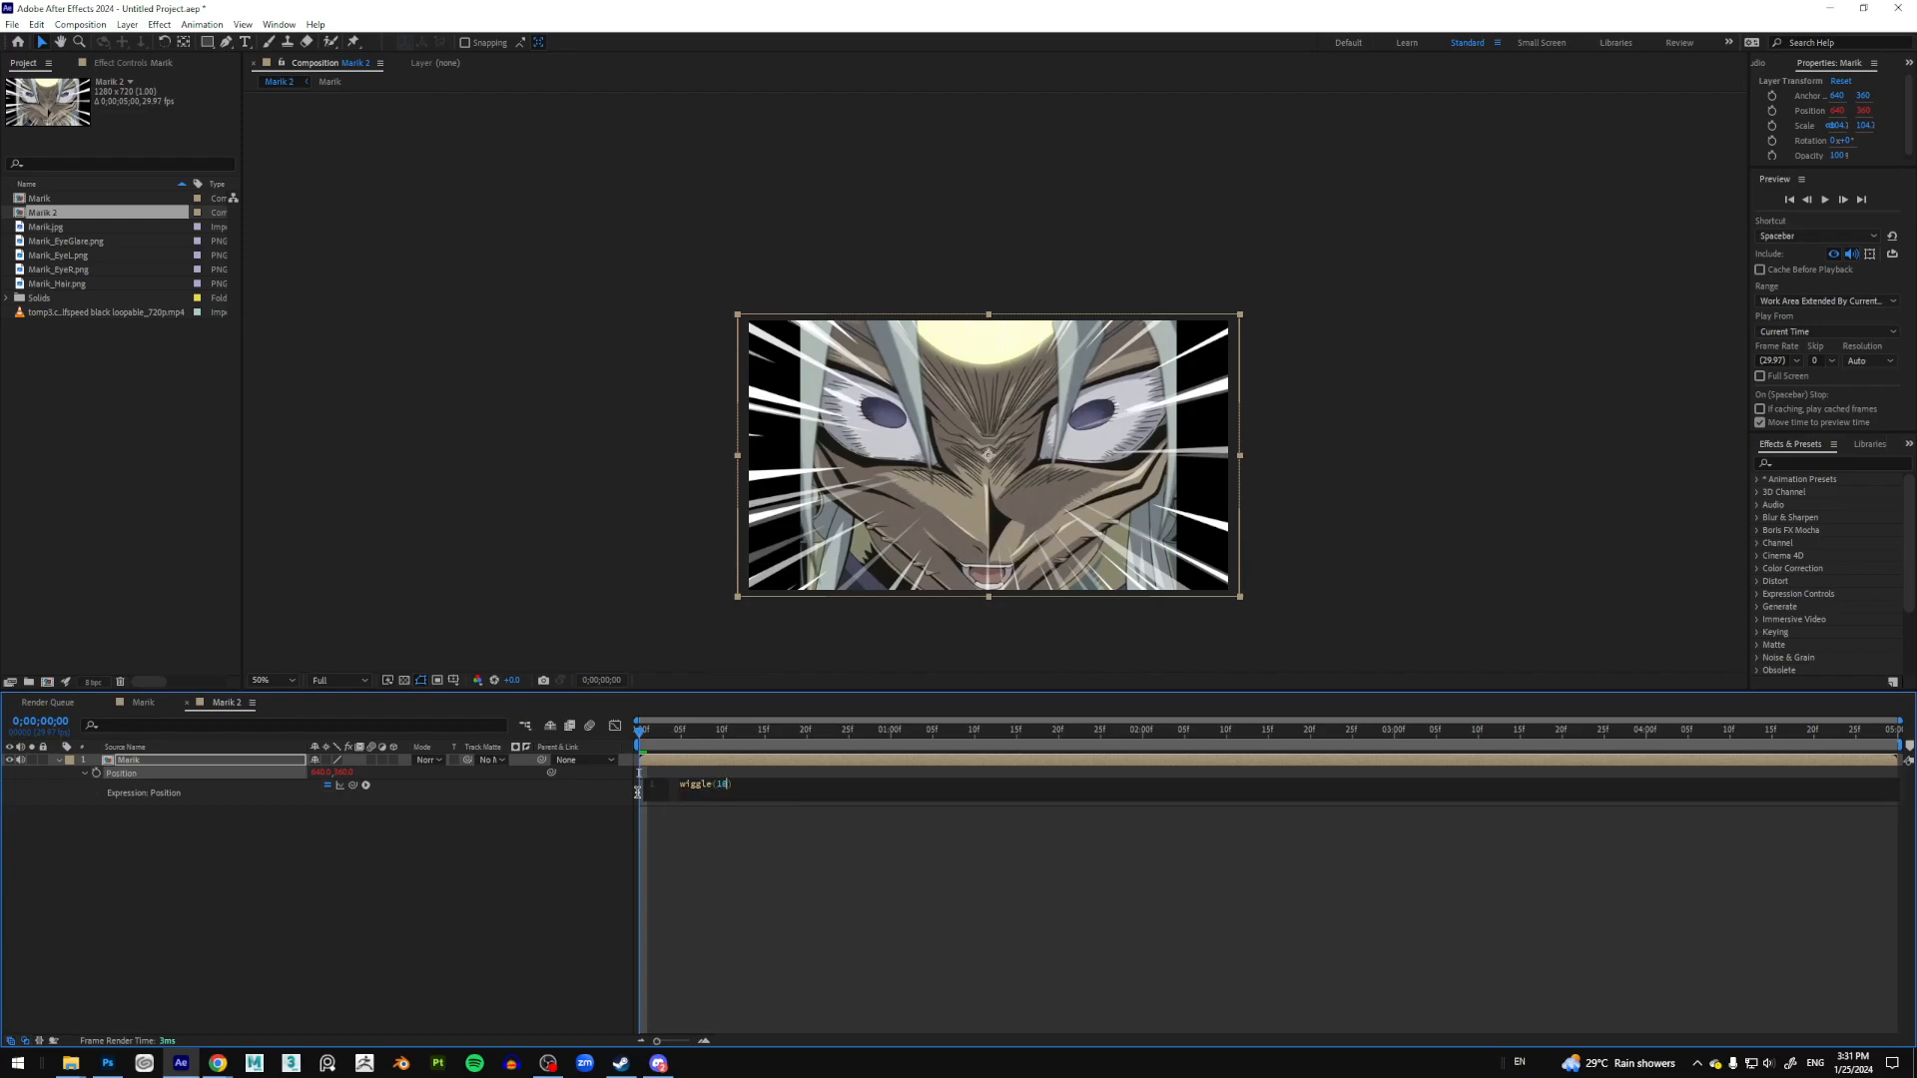
key("BackSpace")
key("BackSpace")
type("20,10")
left_click(777, 849)
Step: Preview the shaking face and reselect the Marik layer
key("space")
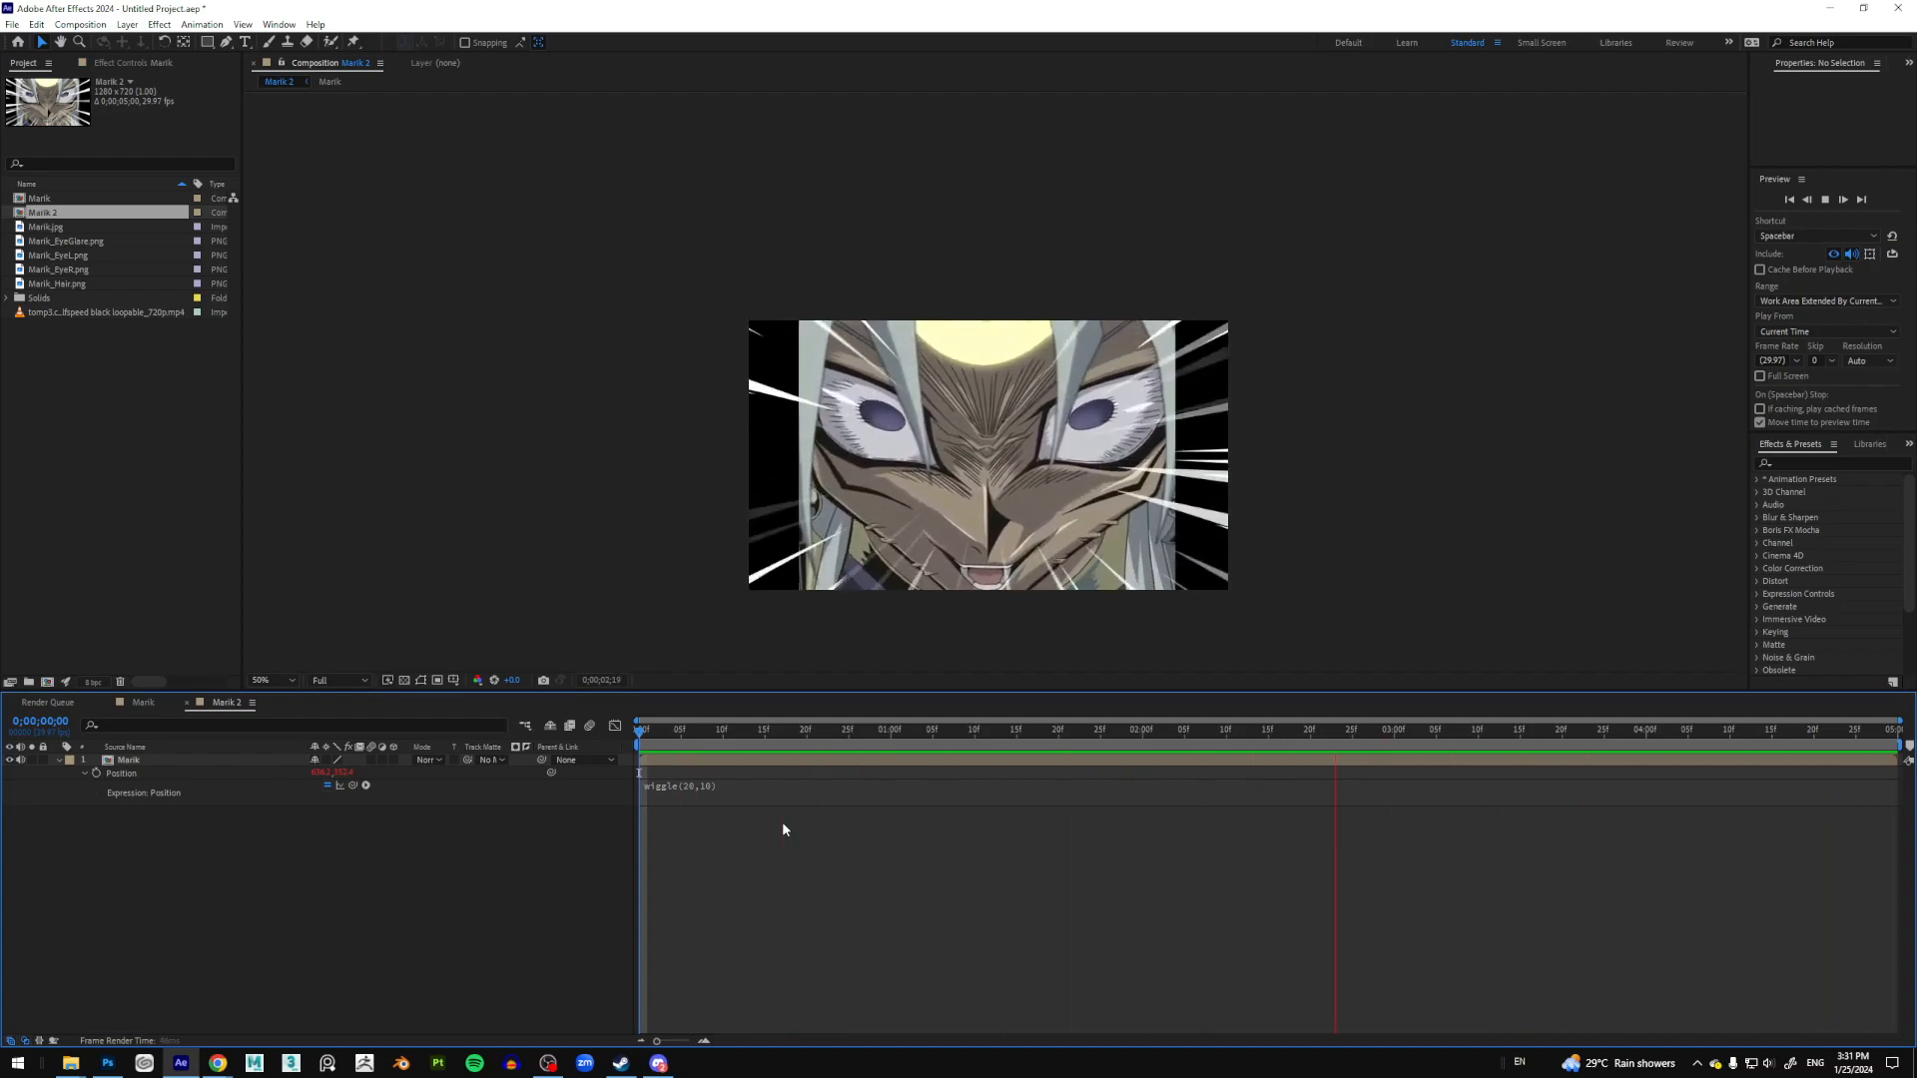
key("space")
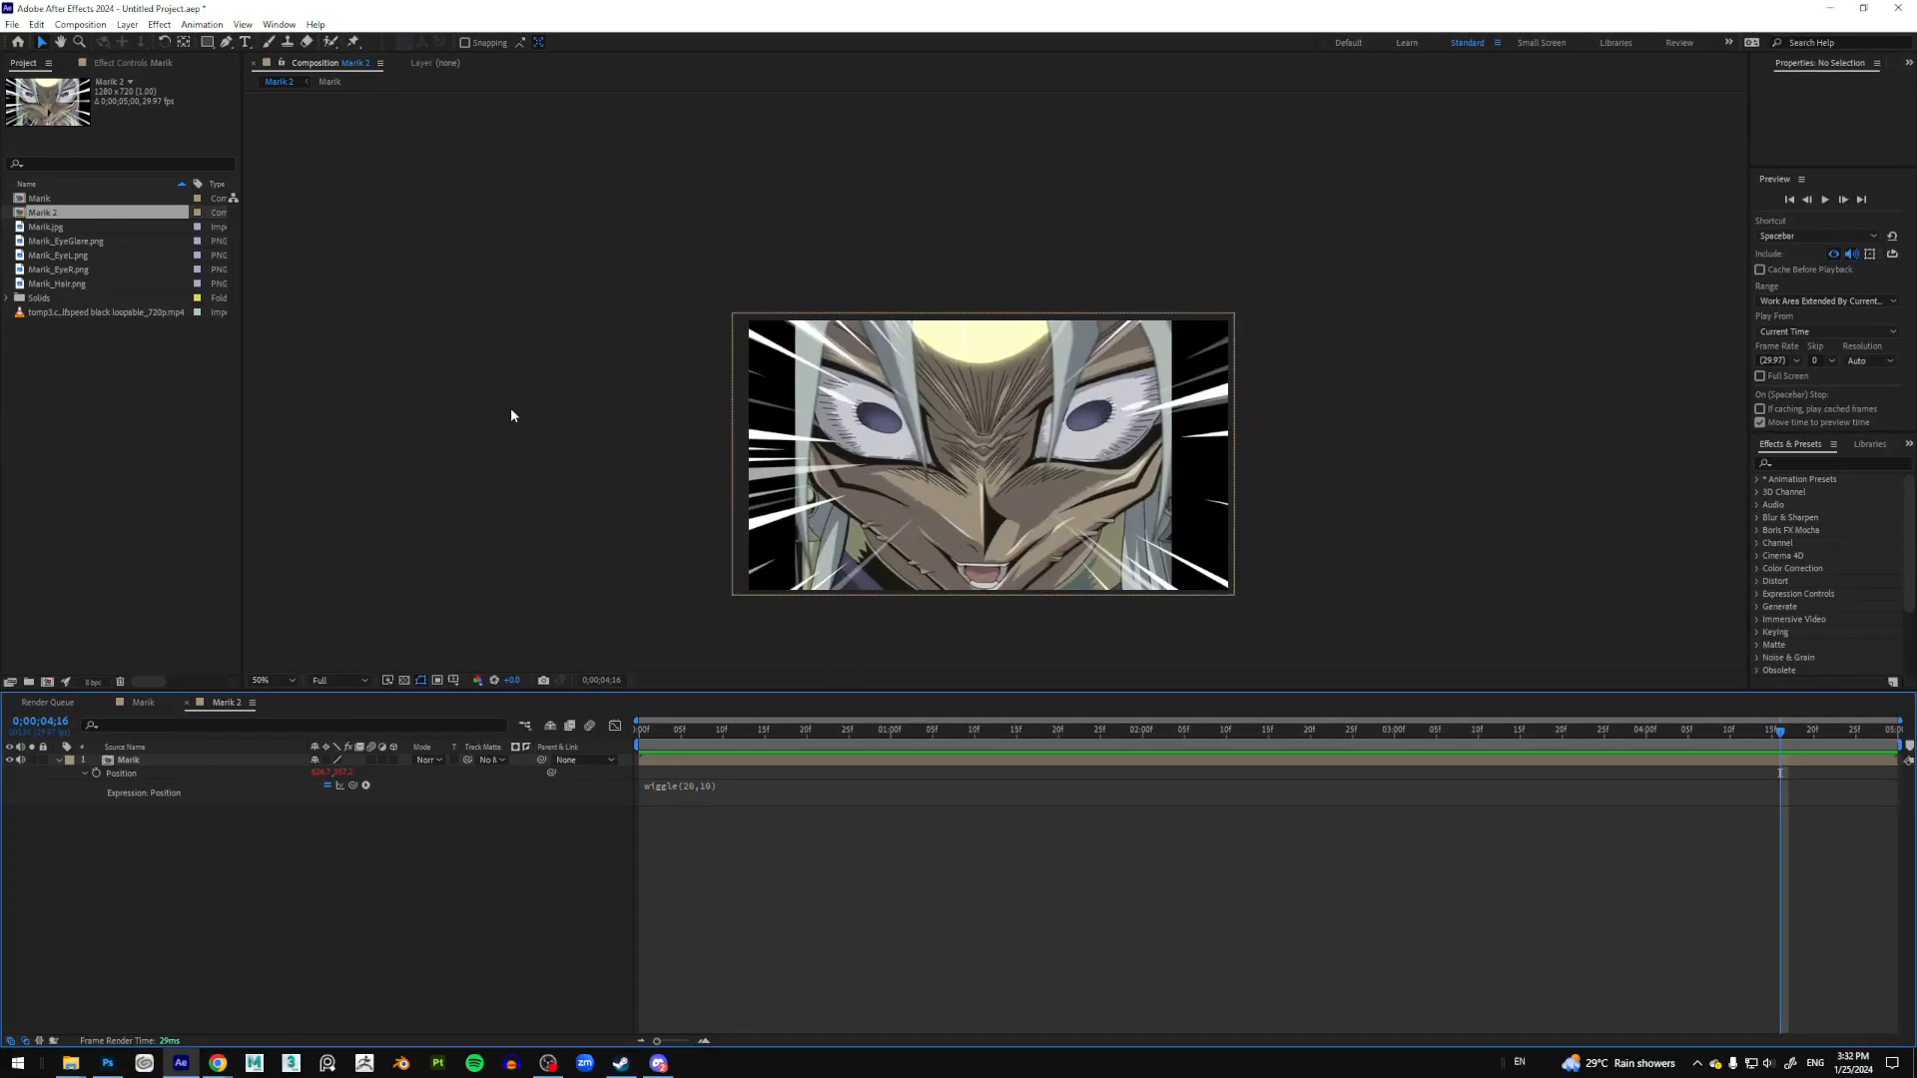
left_click(217, 765)
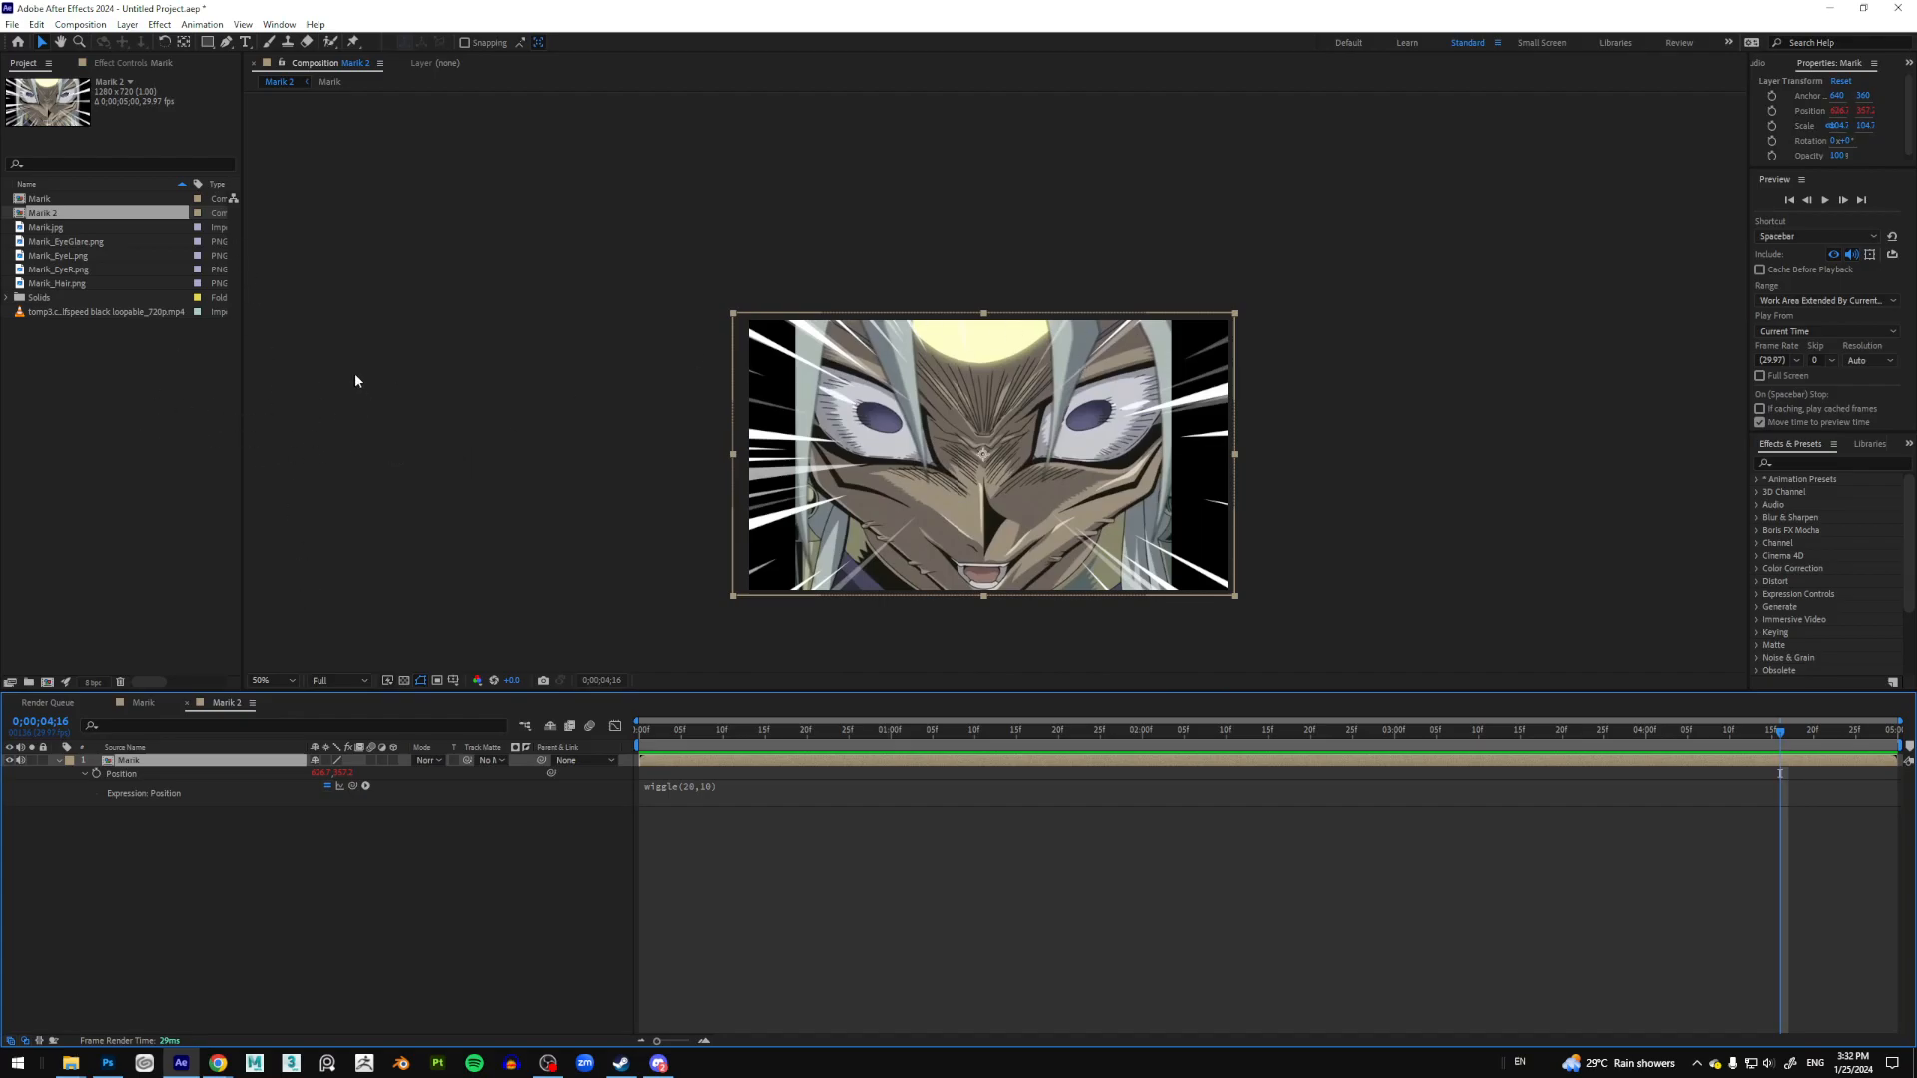
Step: Create a new black solid layer above the Marik layer
left_click(189, 412)
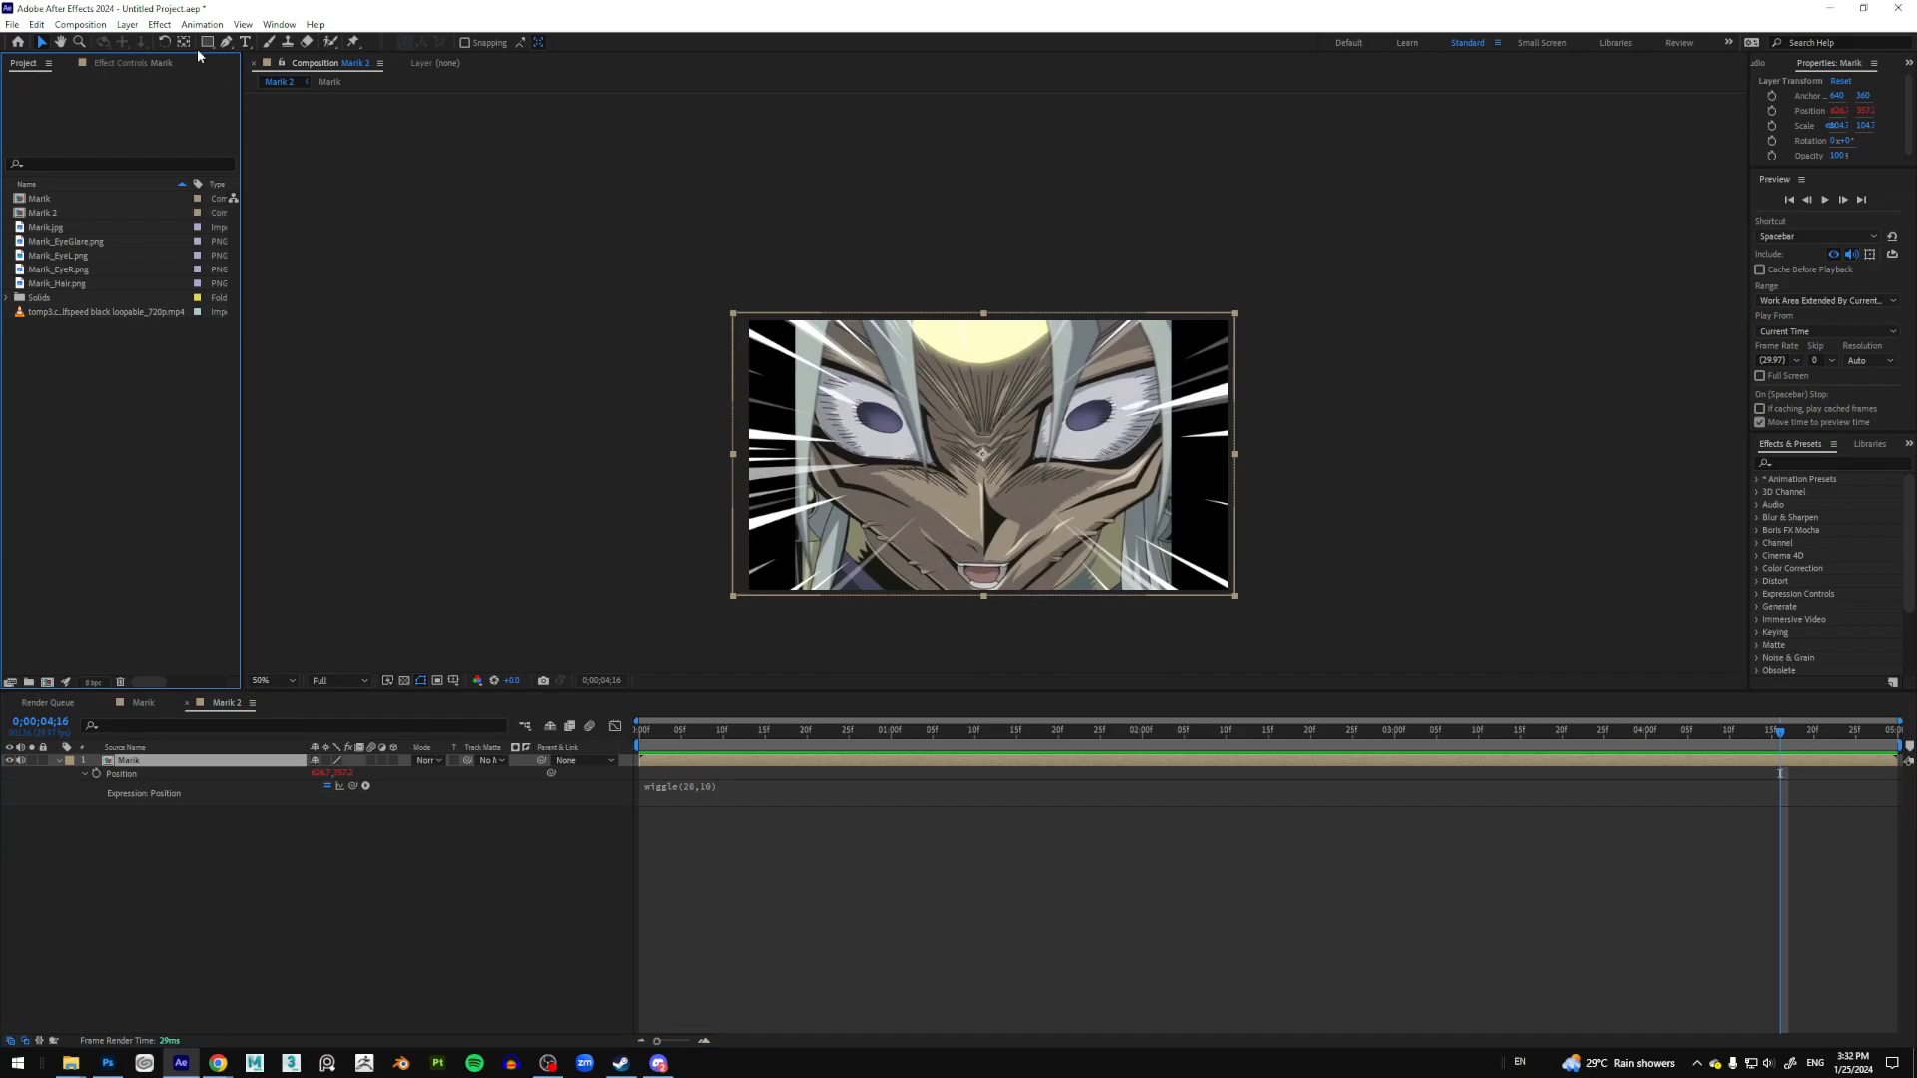
left_click(127, 24)
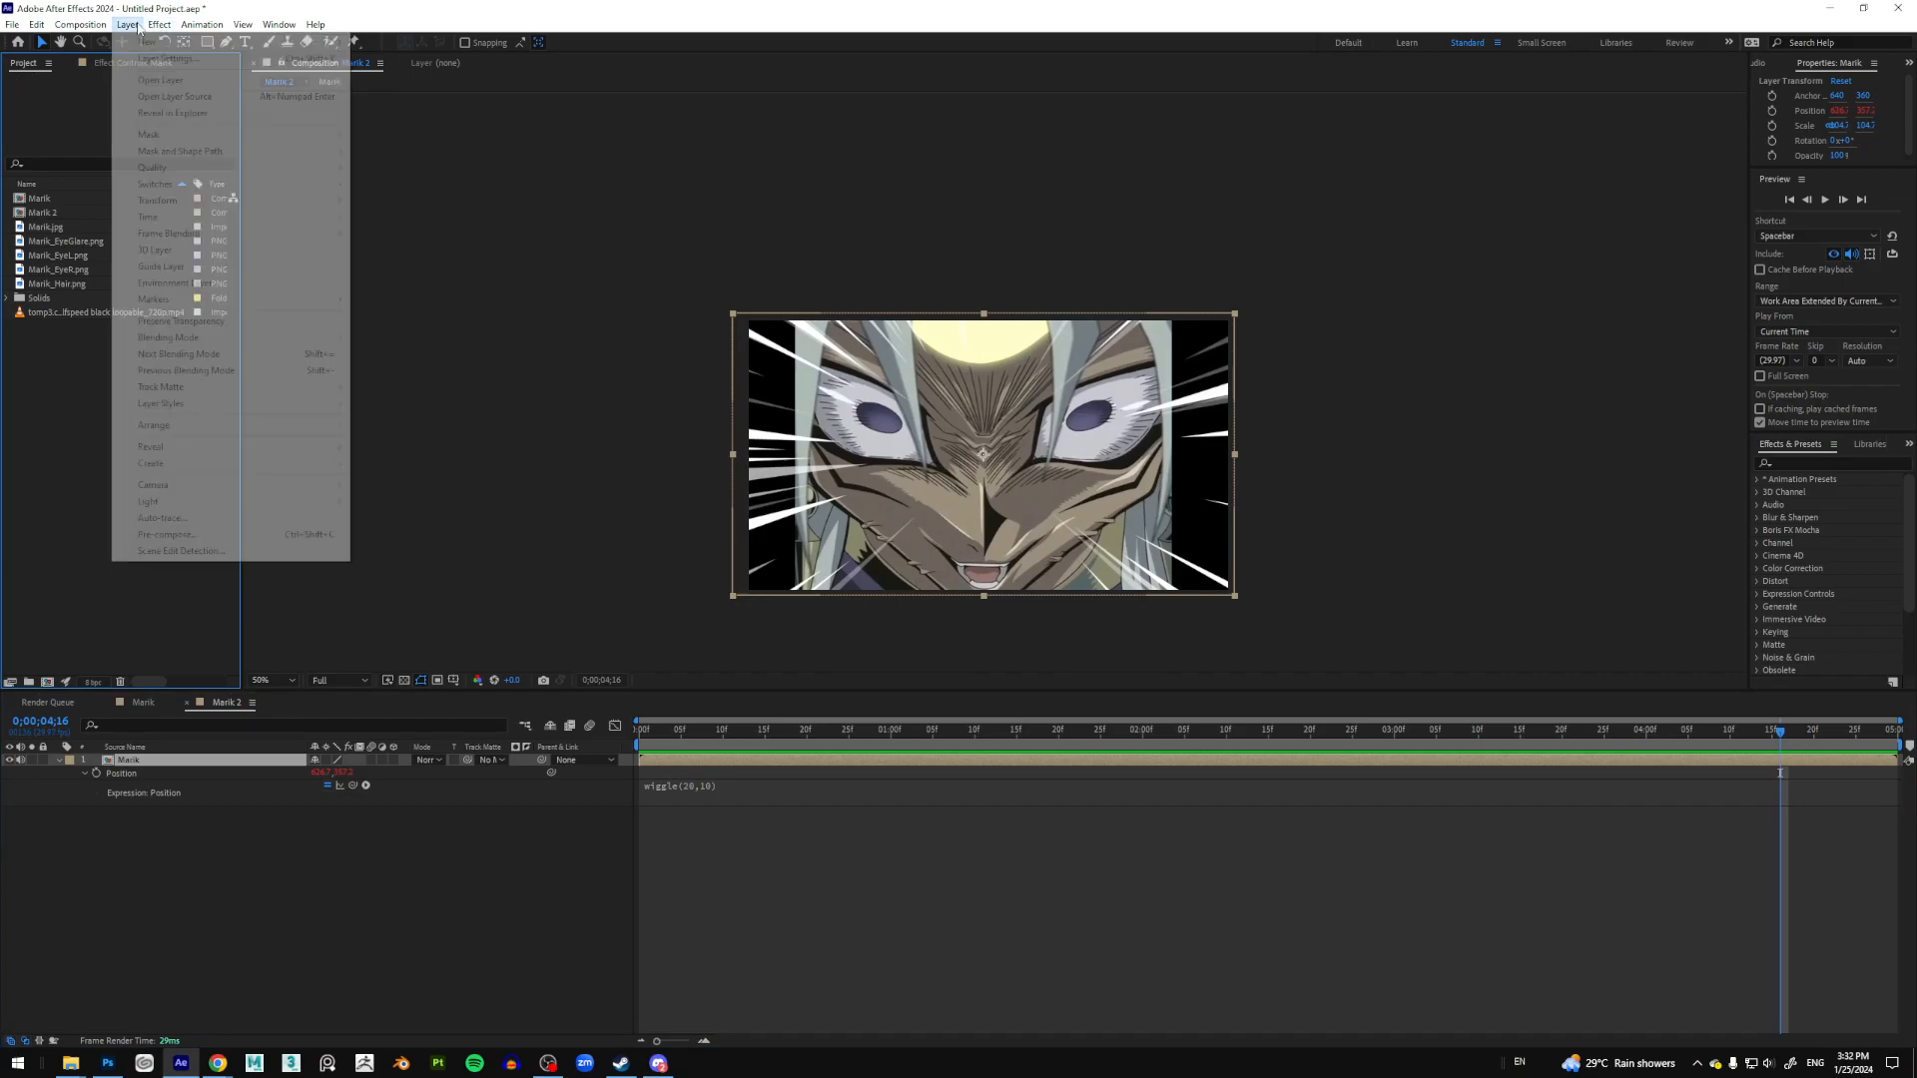
left_click(237, 828)
left_click(127, 24)
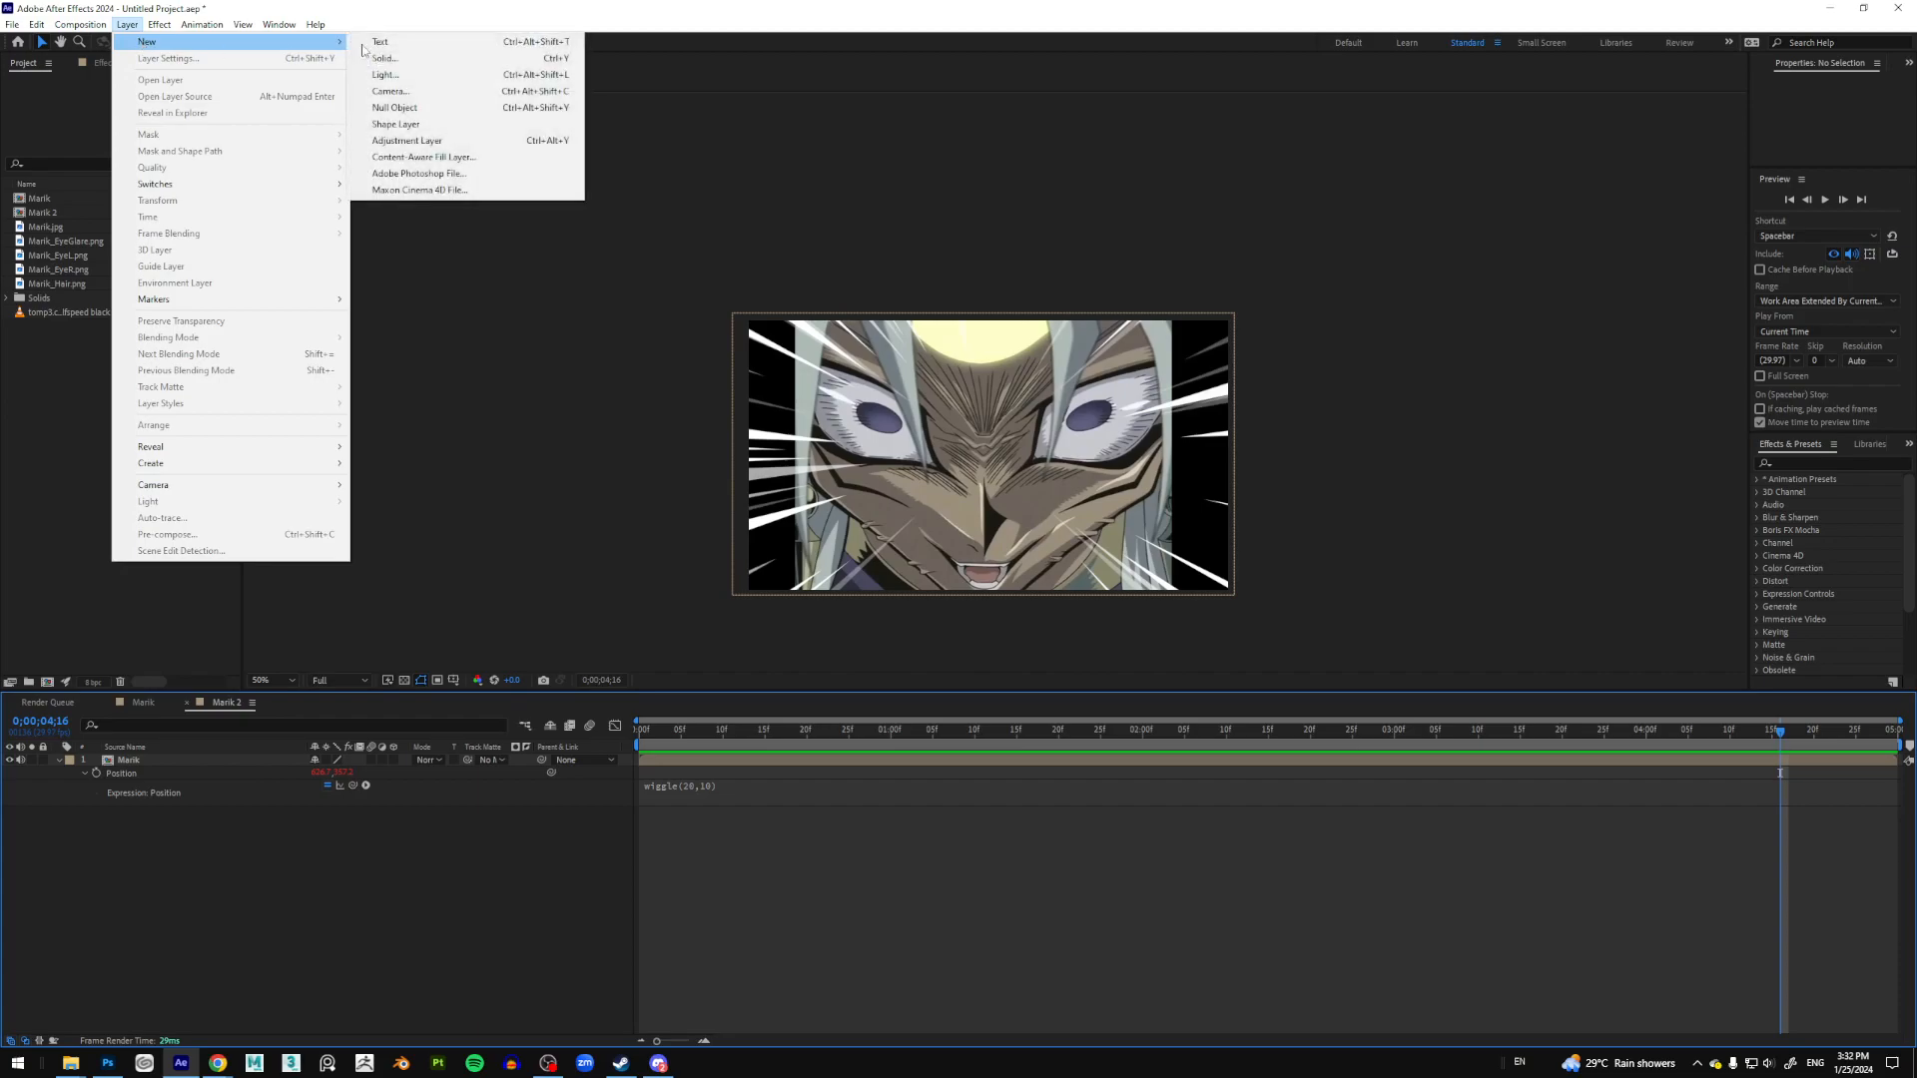
left_click(385, 58)
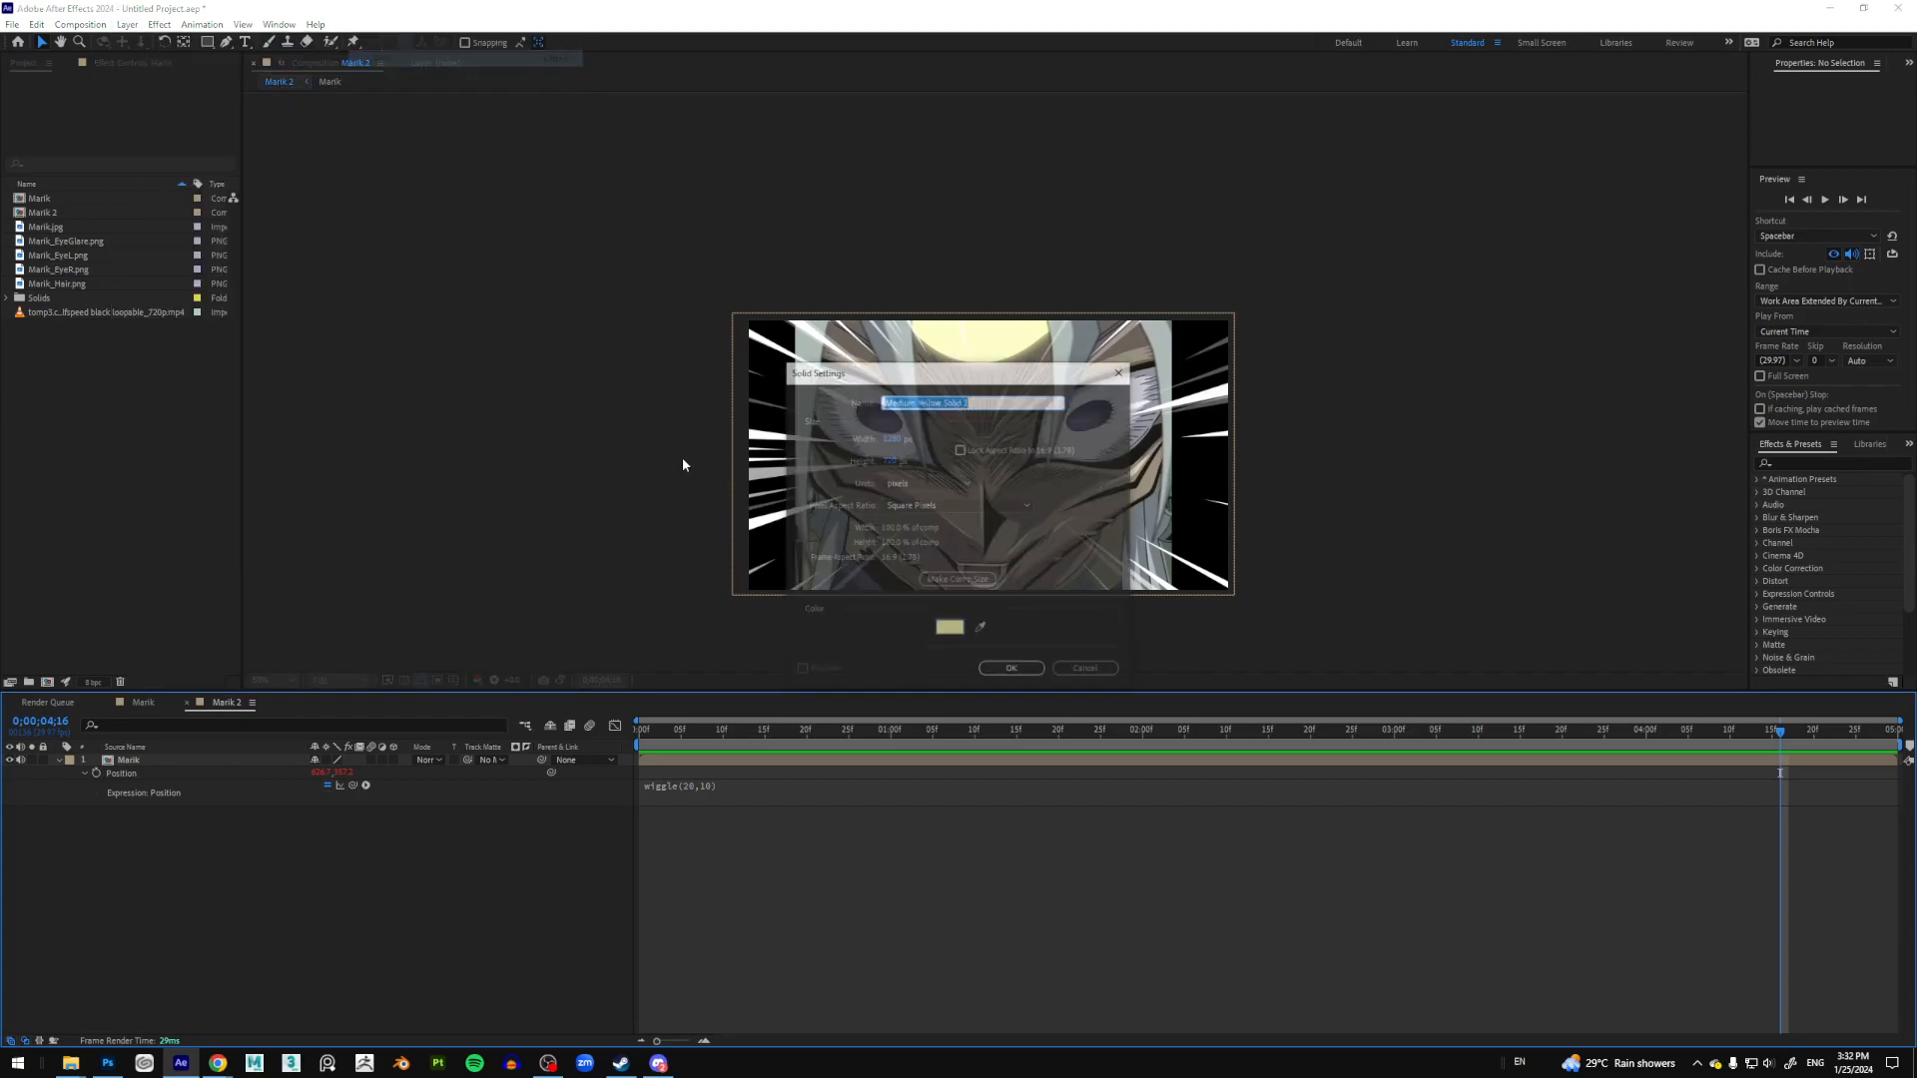
left_click(959, 635)
left_click_drag(843, 768, 1032, 965)
left_click(1014, 637)
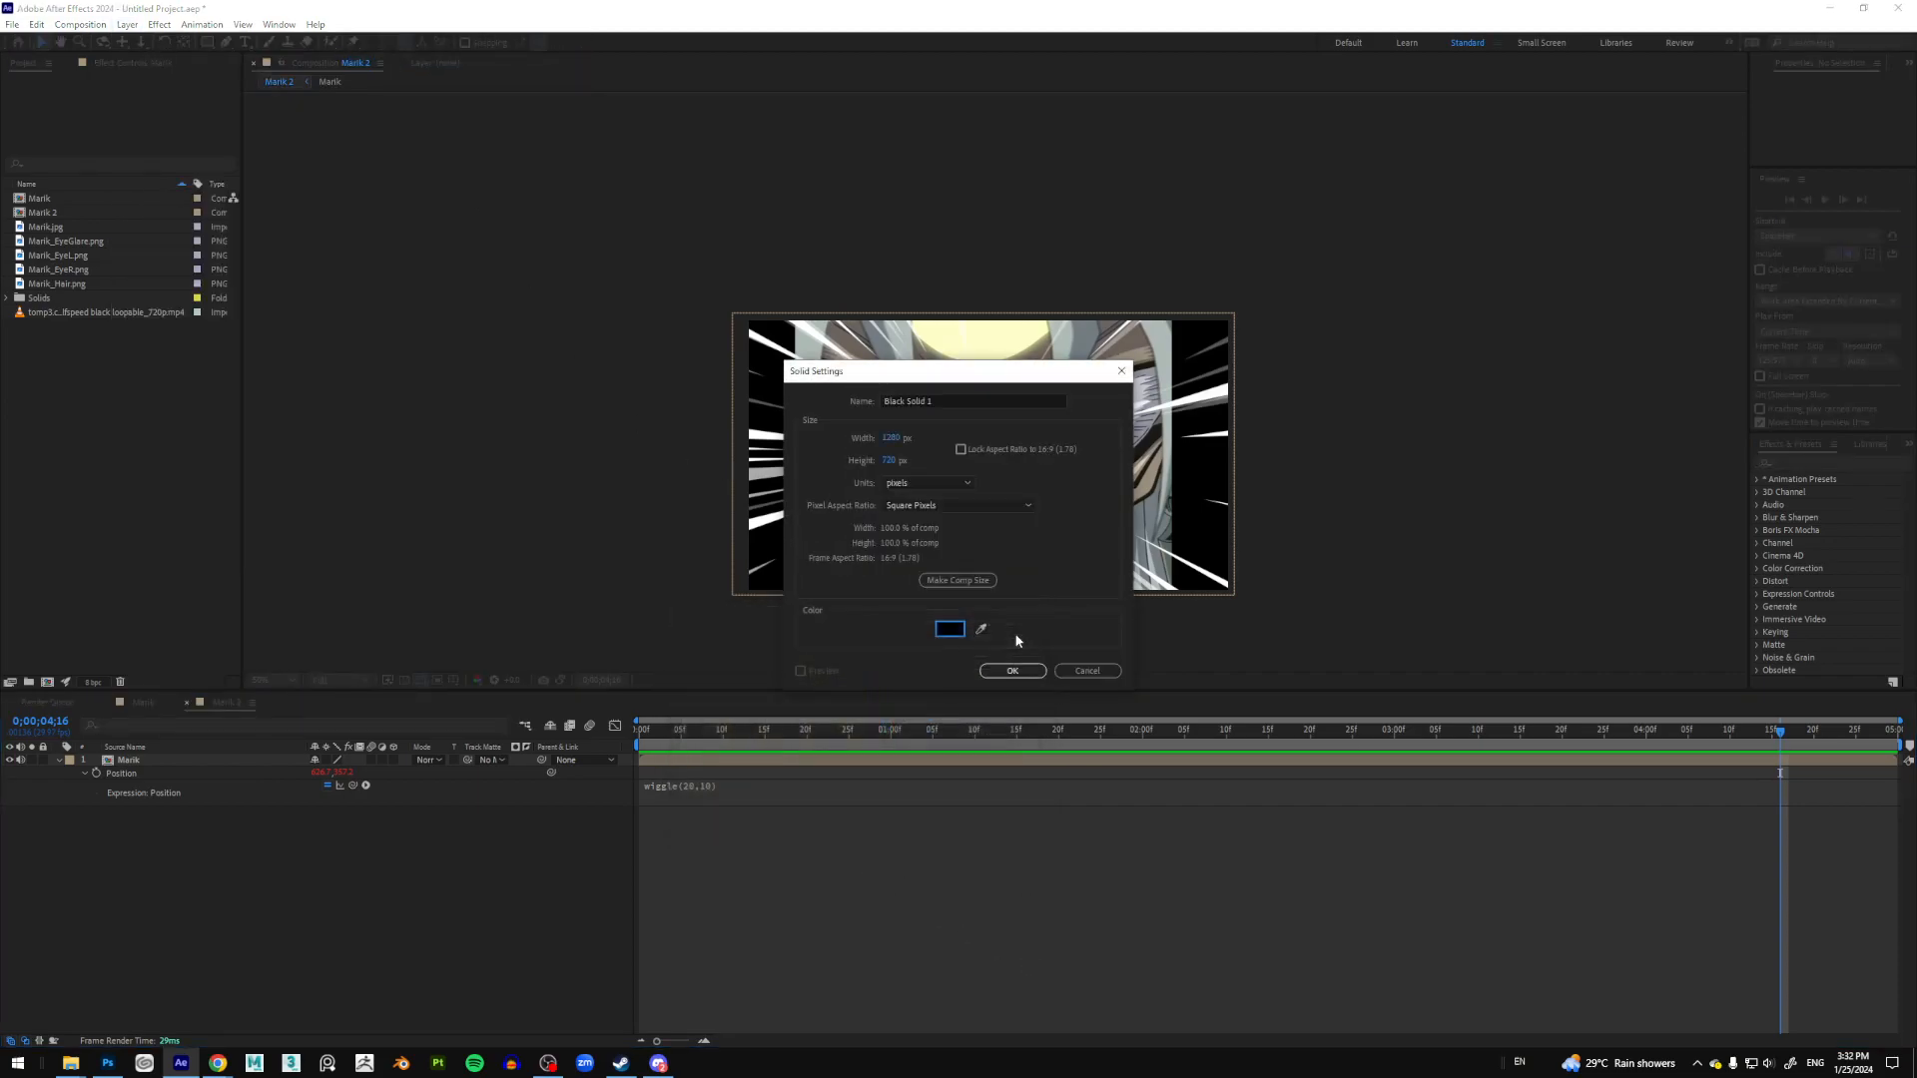
left_click(1013, 670)
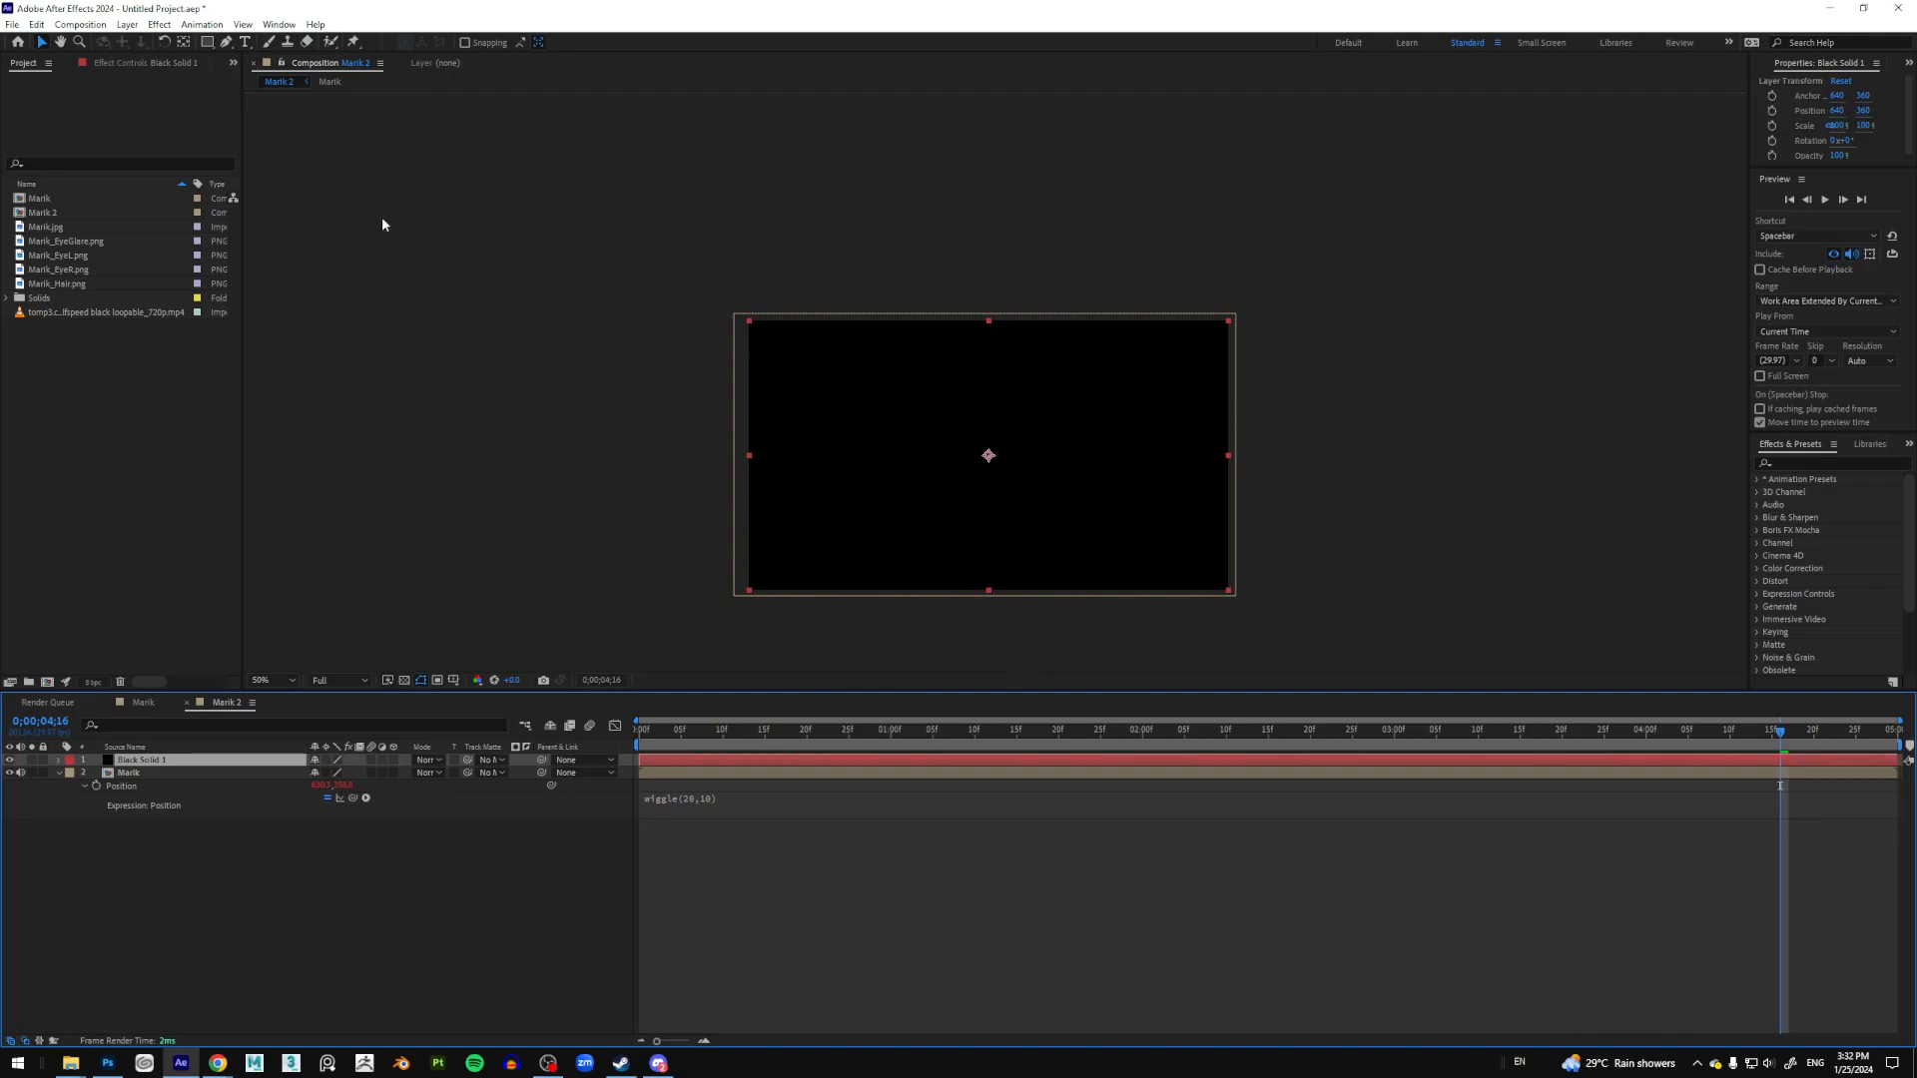
Step: Switch the shape tool to the Ellipse Tool
left_click(209, 44)
left_click(208, 44)
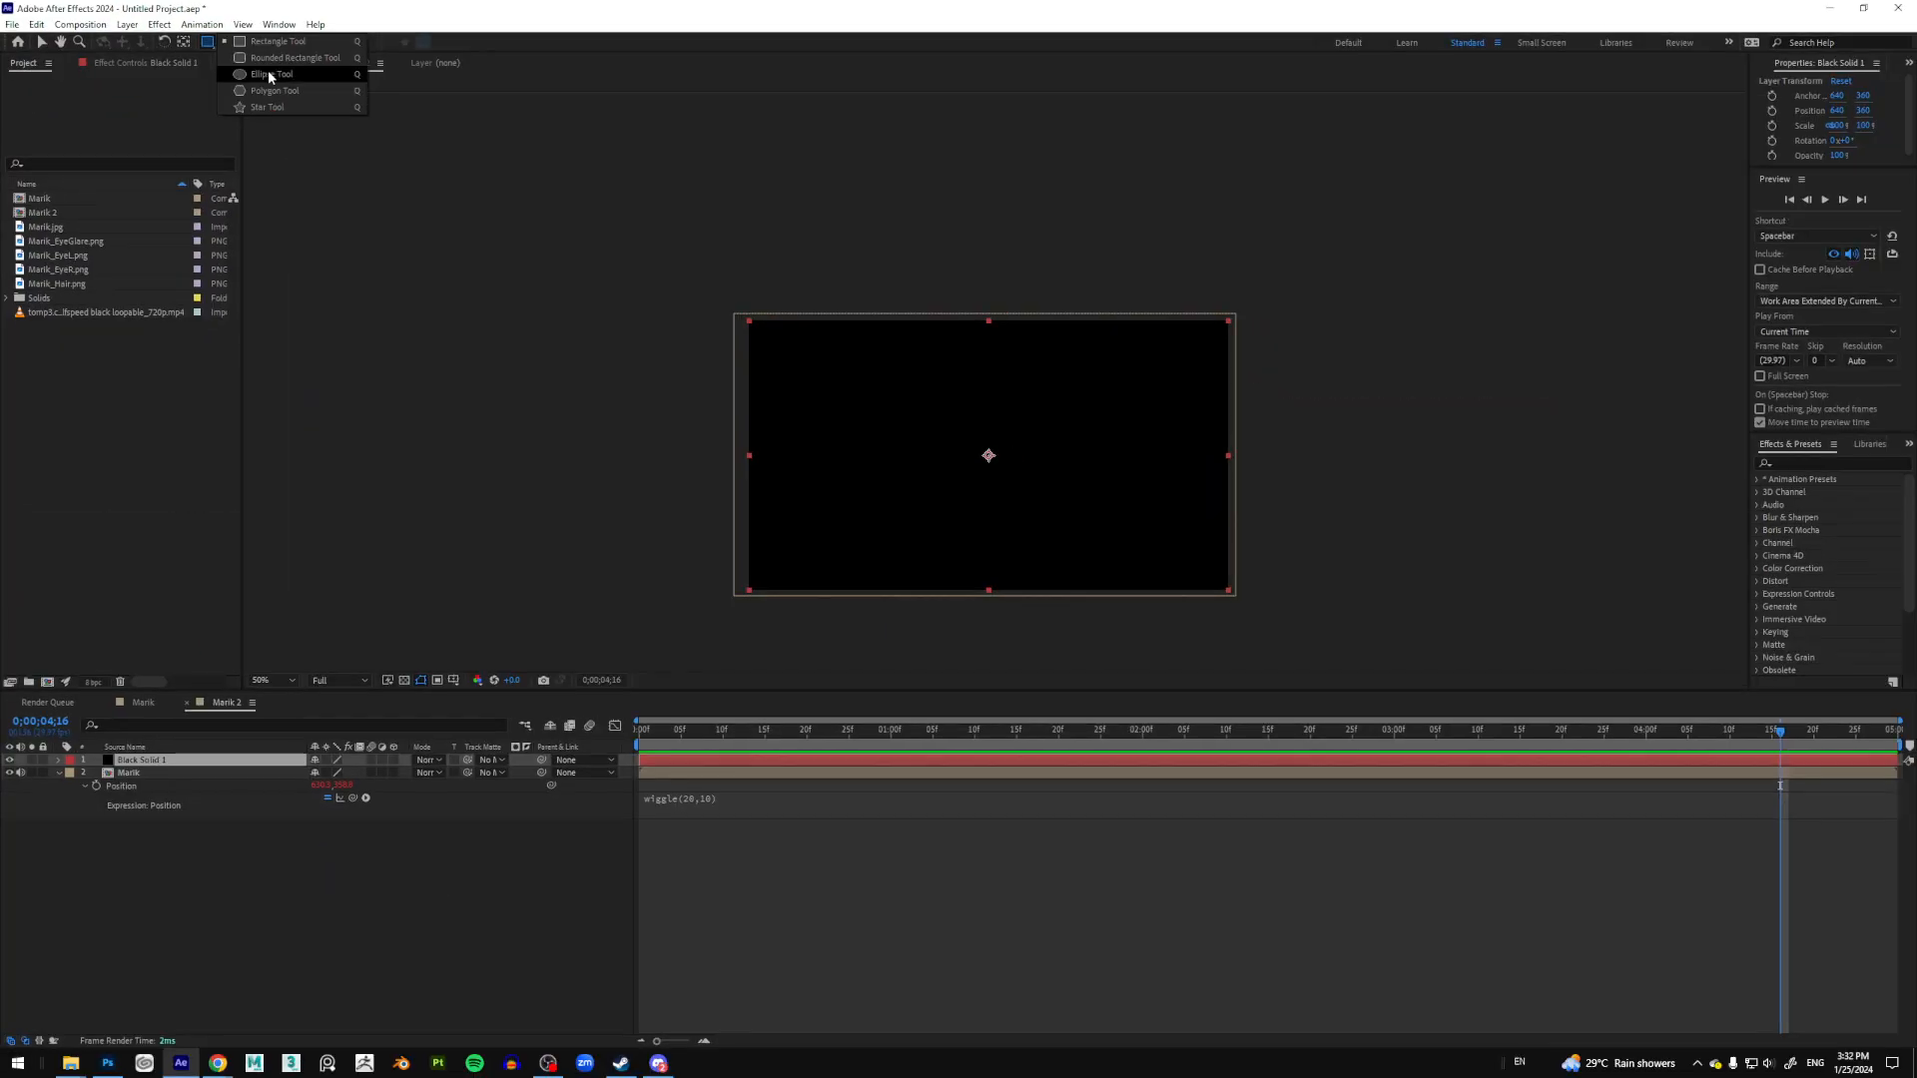
left_click(347, 161)
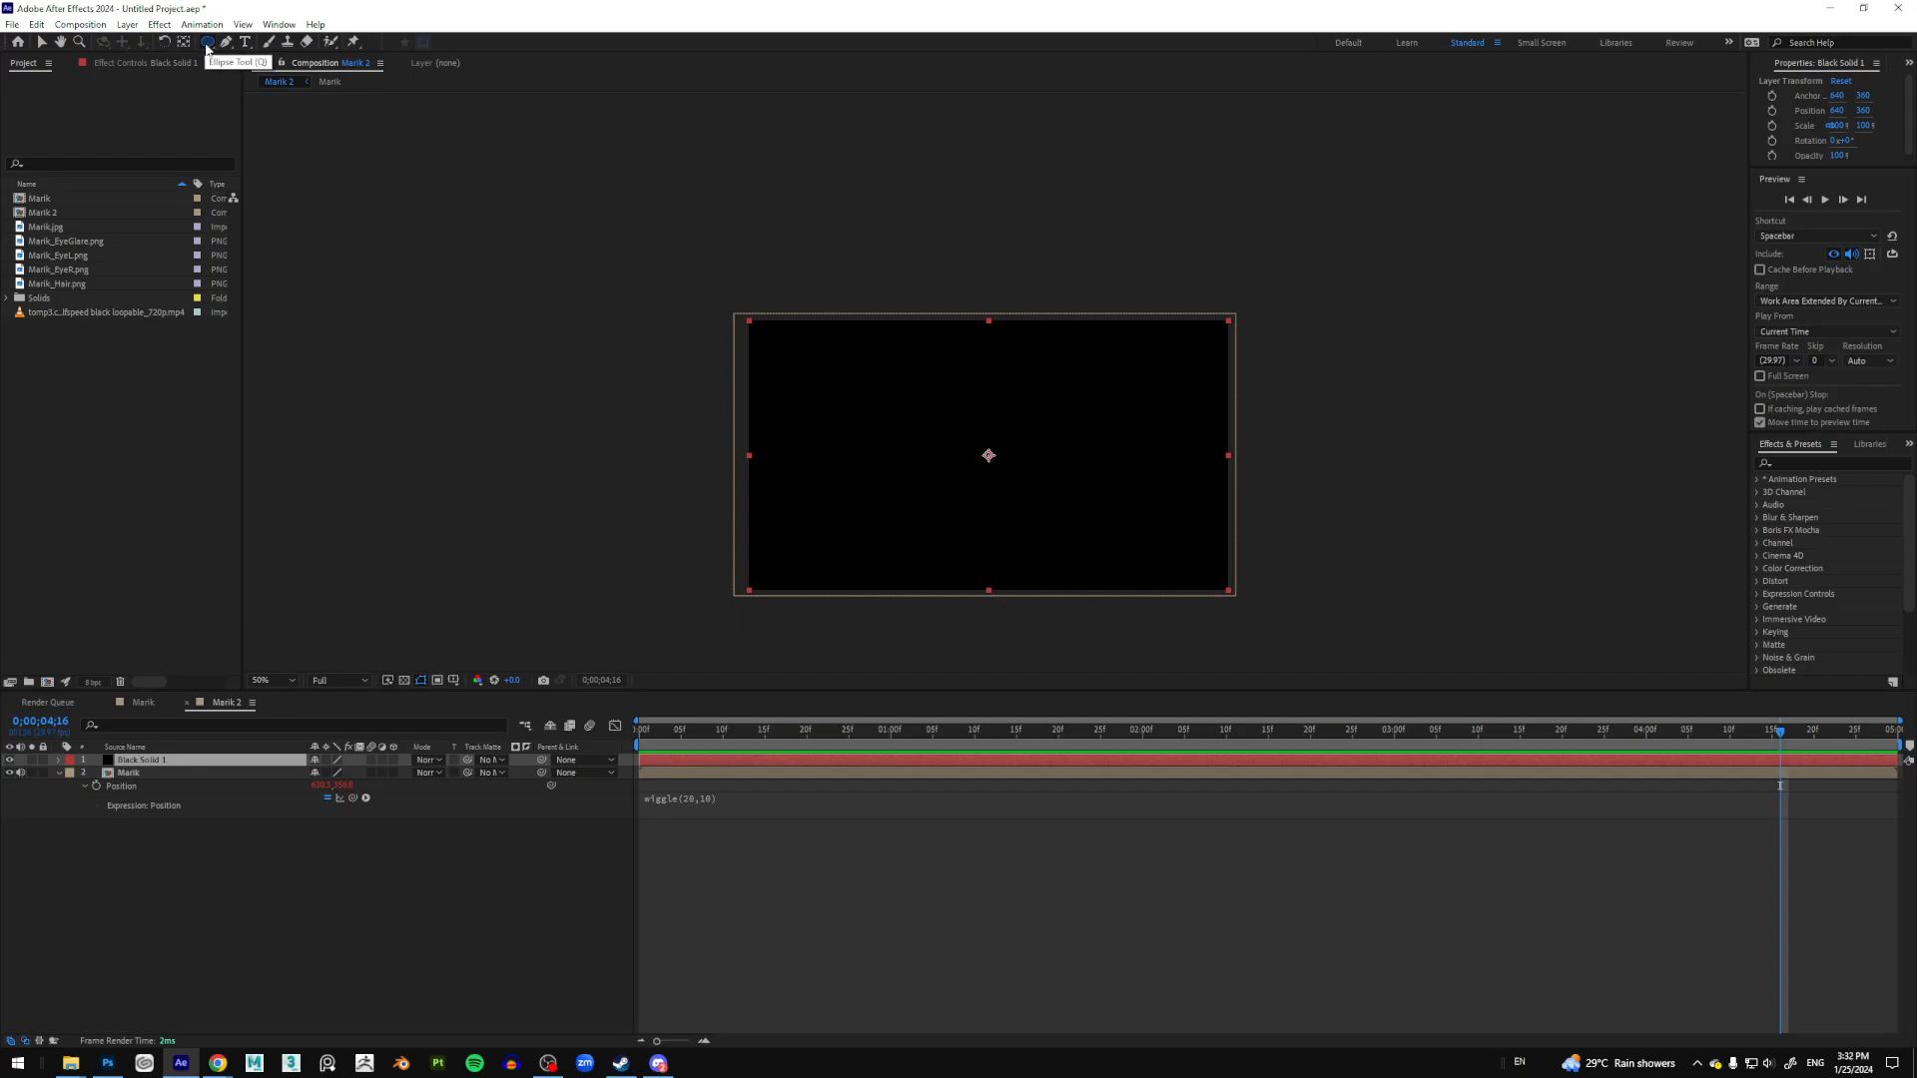
Step: Add a full-layer oval mask to the solid, invert it, and feather it to 146
double_click(208, 42)
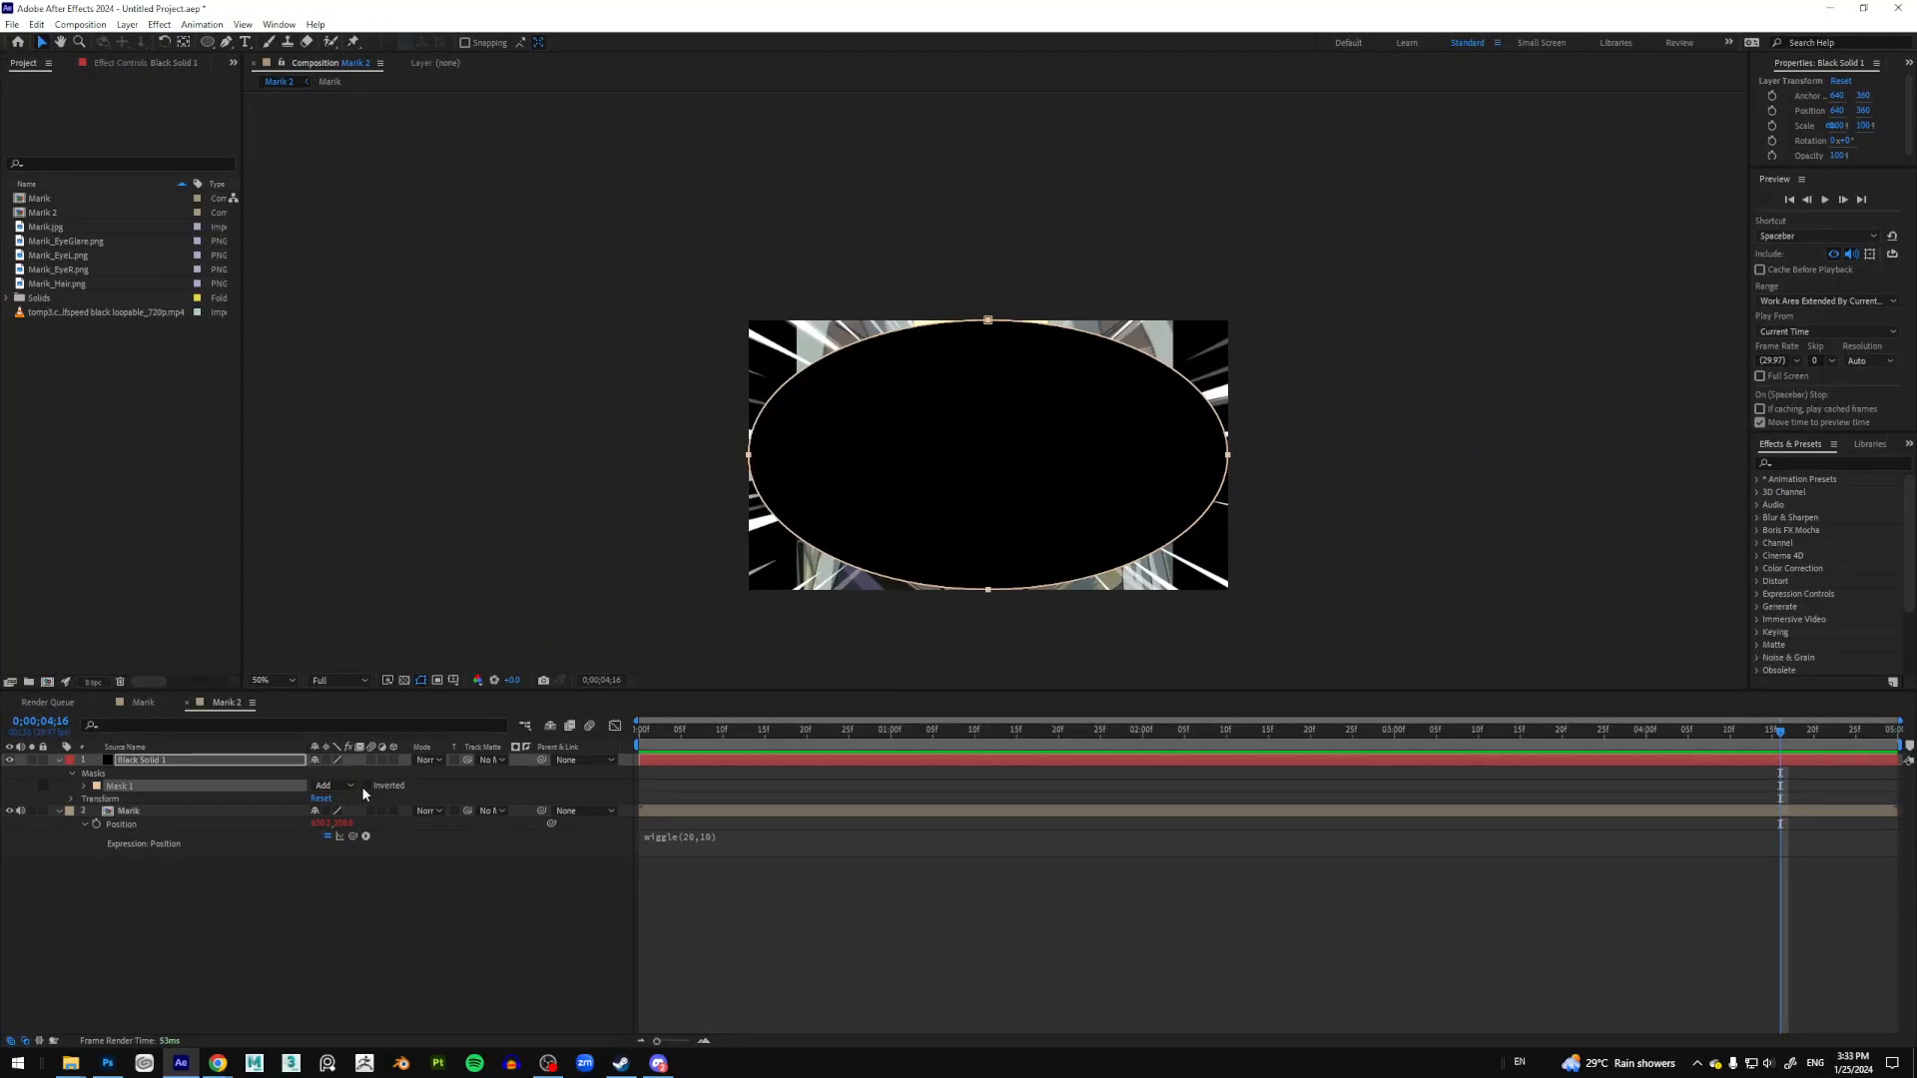
left_click(350, 783)
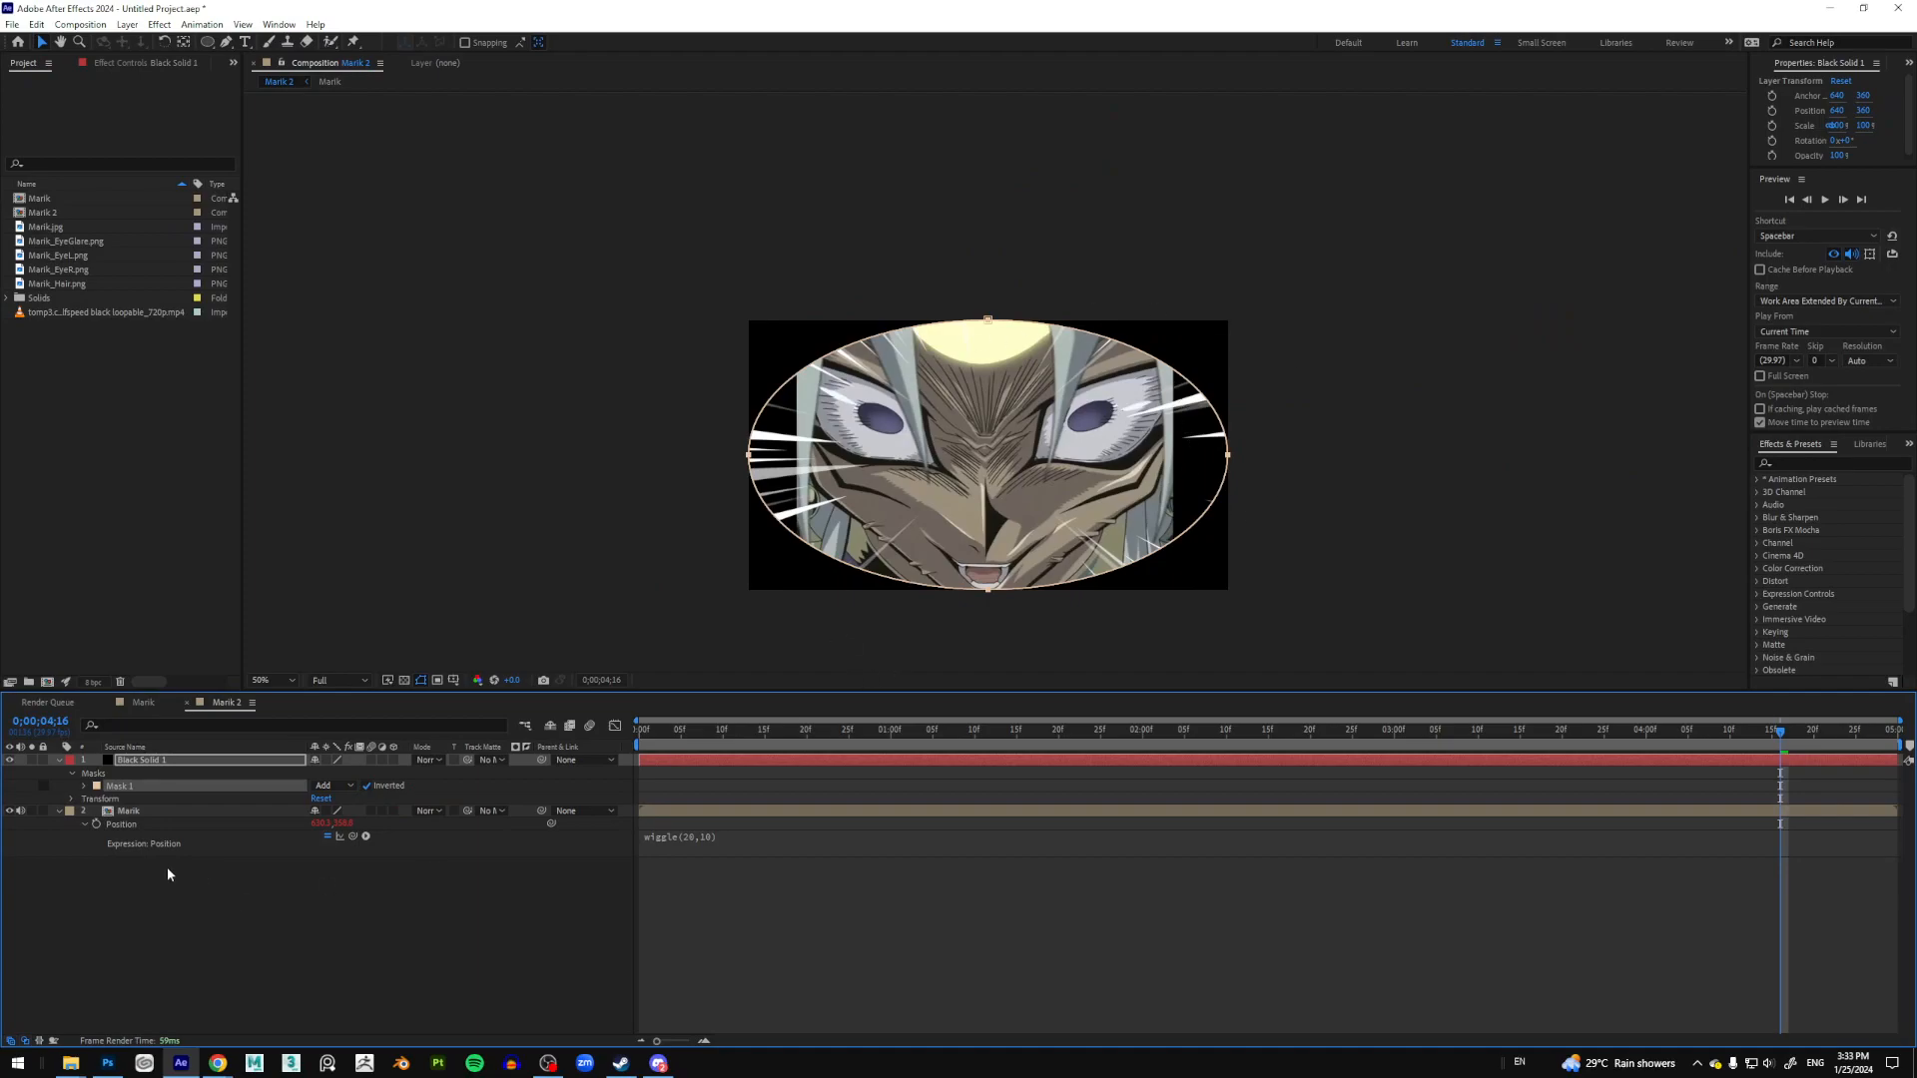
left_click(85, 787)
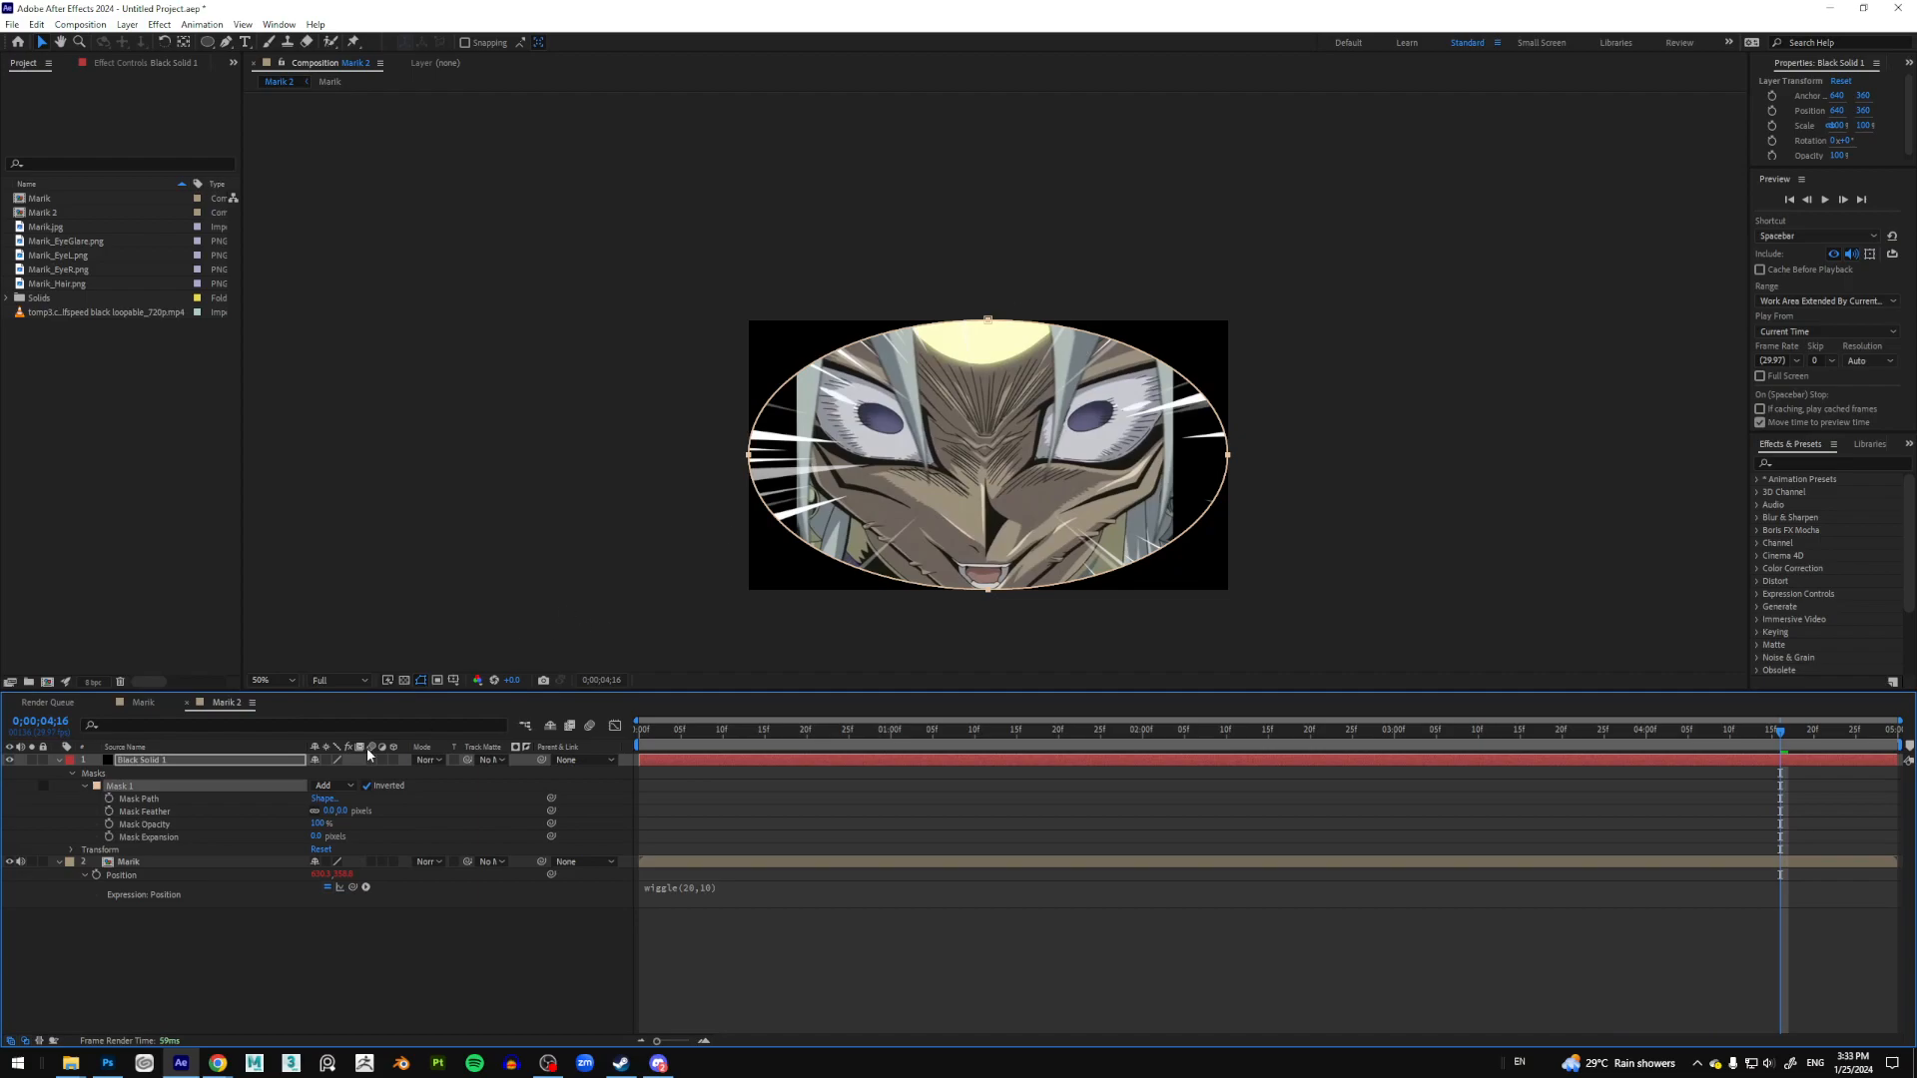
left_click_drag(329, 812, 437, 812)
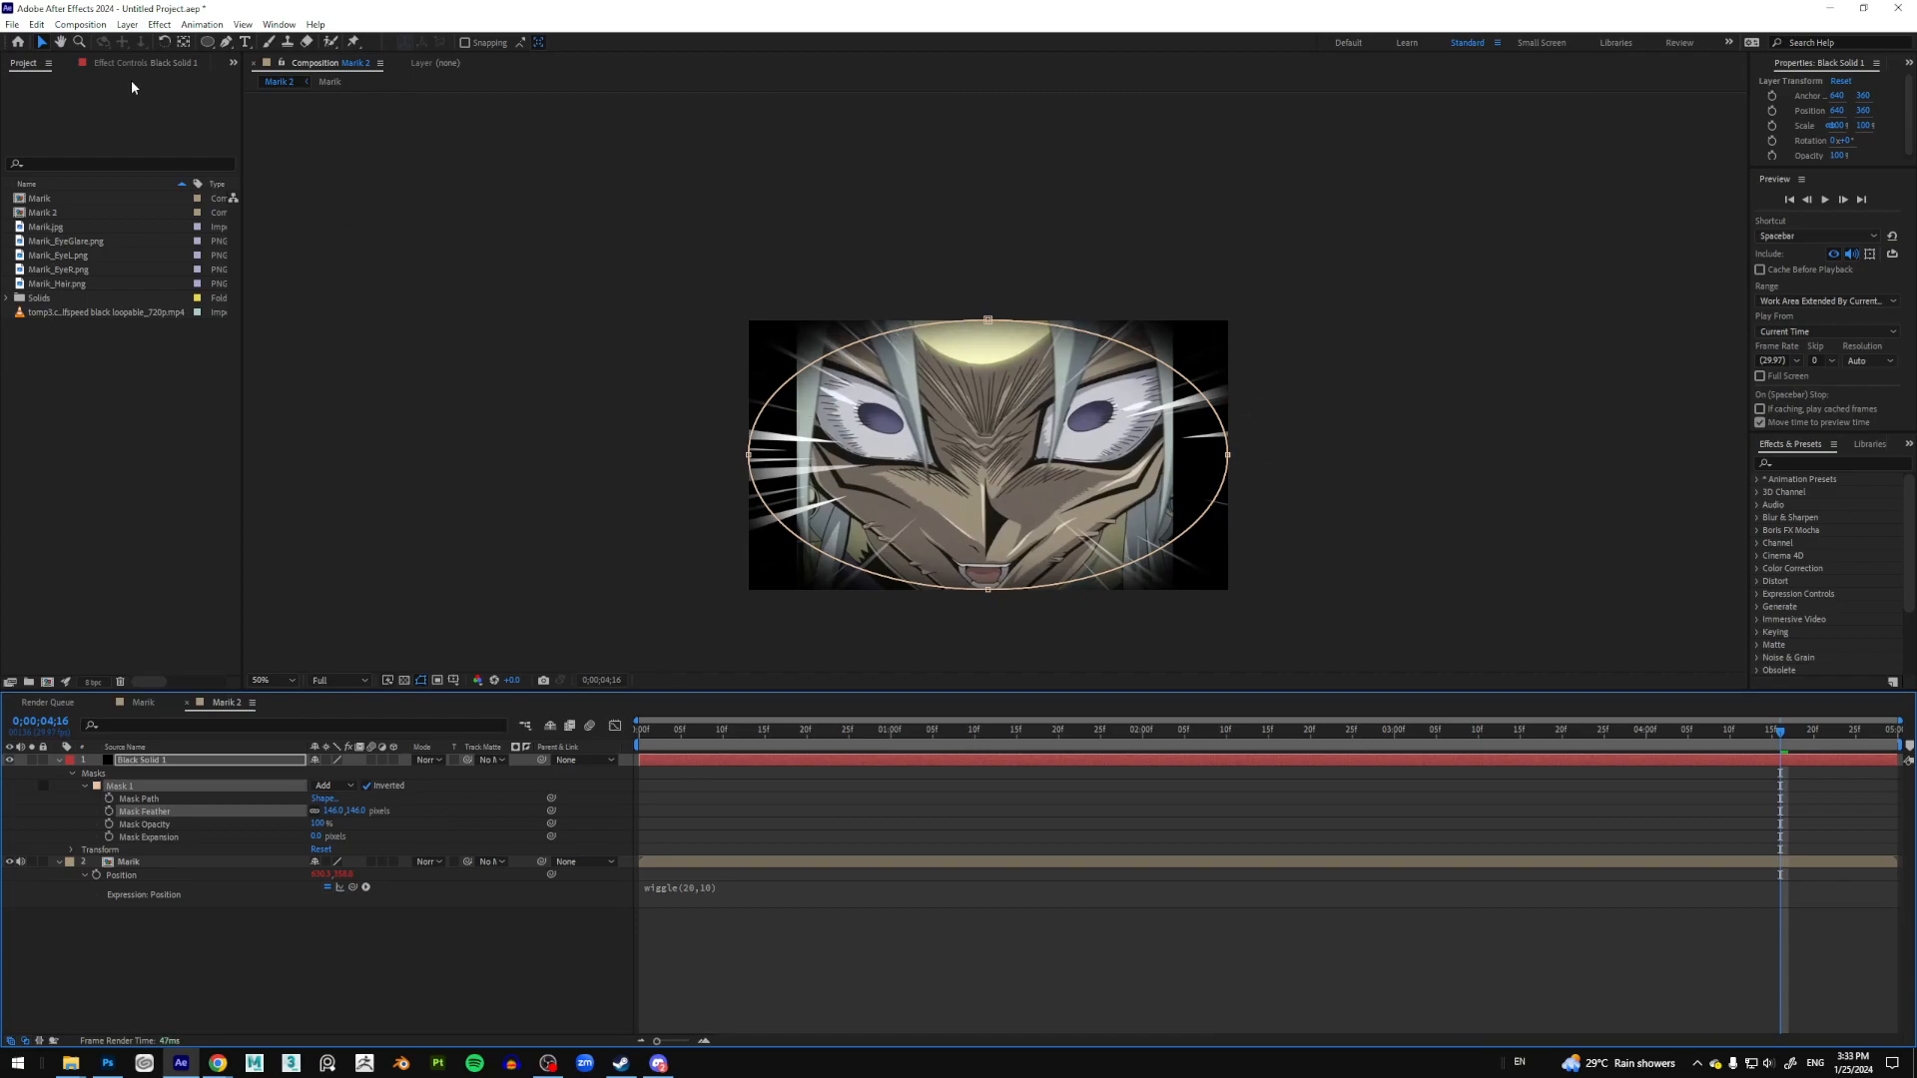
Step: Return to the timeline start and try enlarging the mask expansion, then undo it
left_click(43, 44)
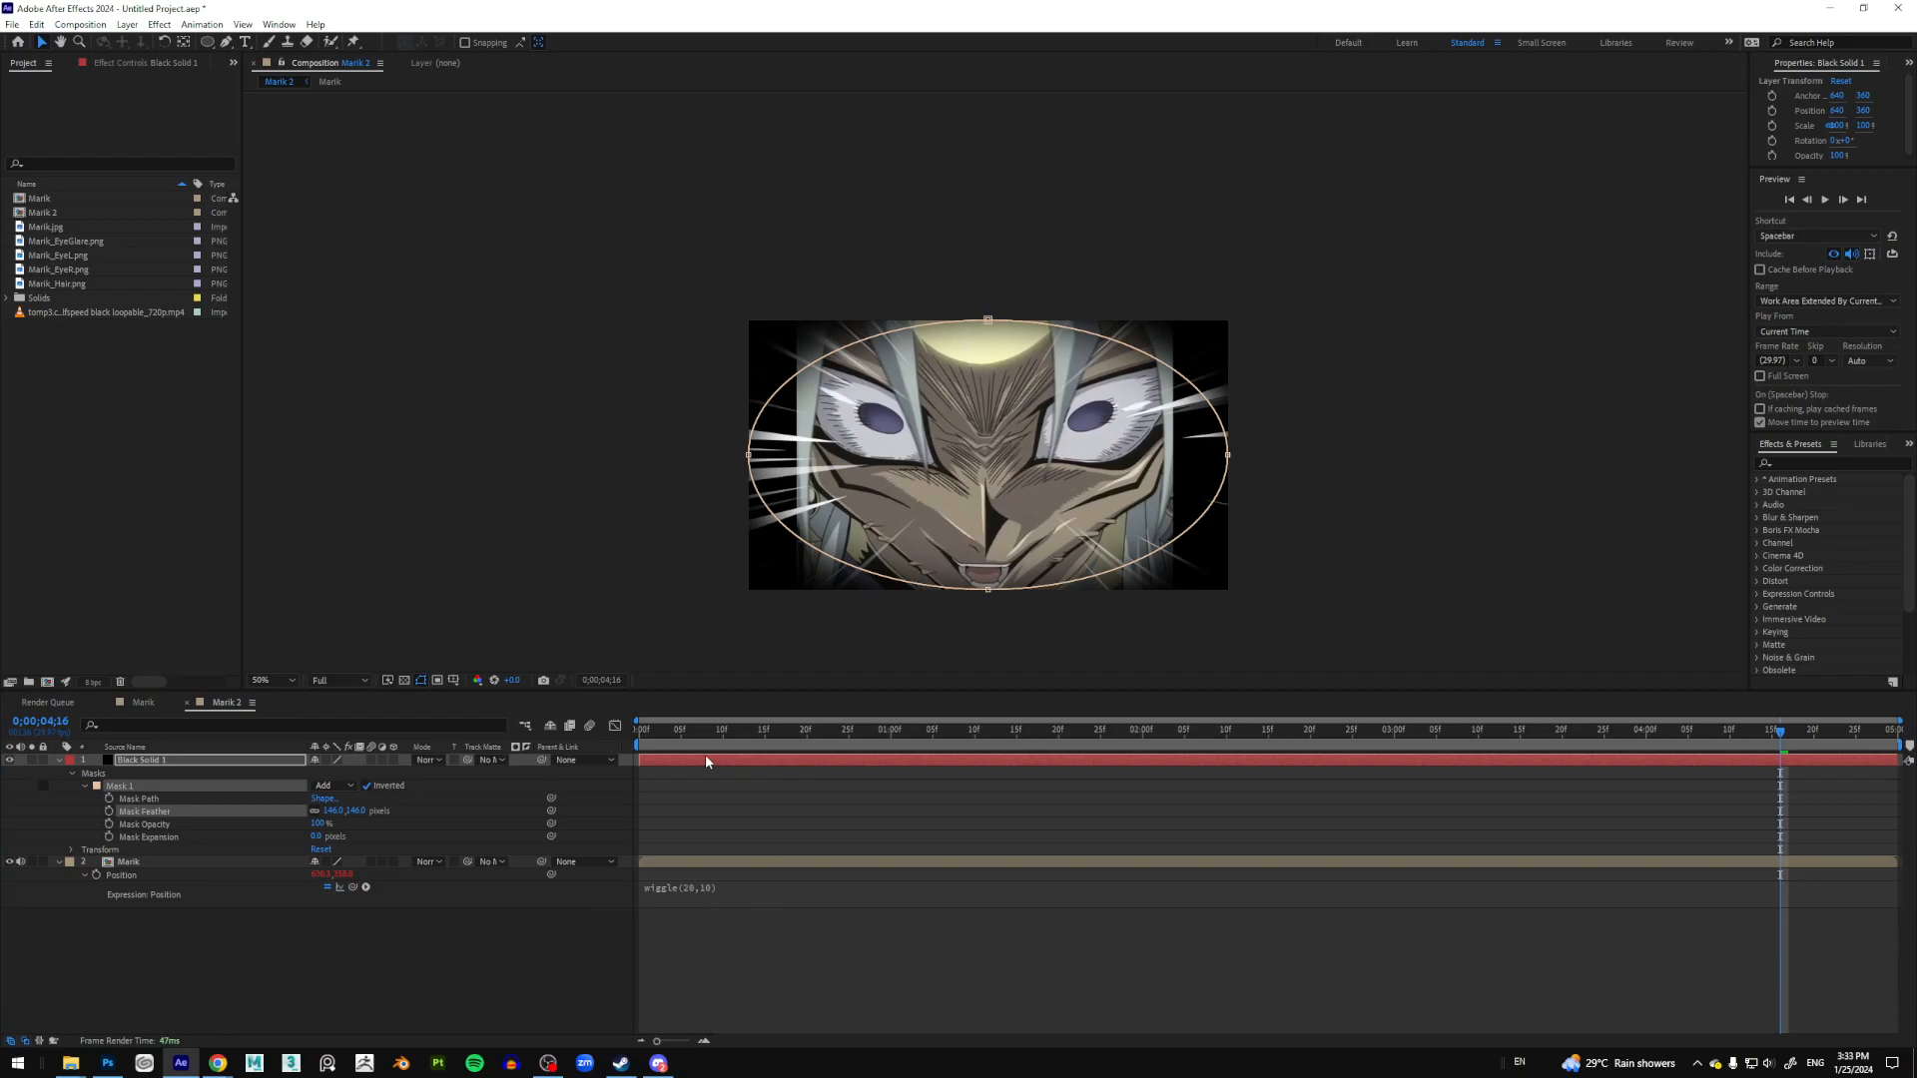
left_click_drag(685, 731, 573, 726)
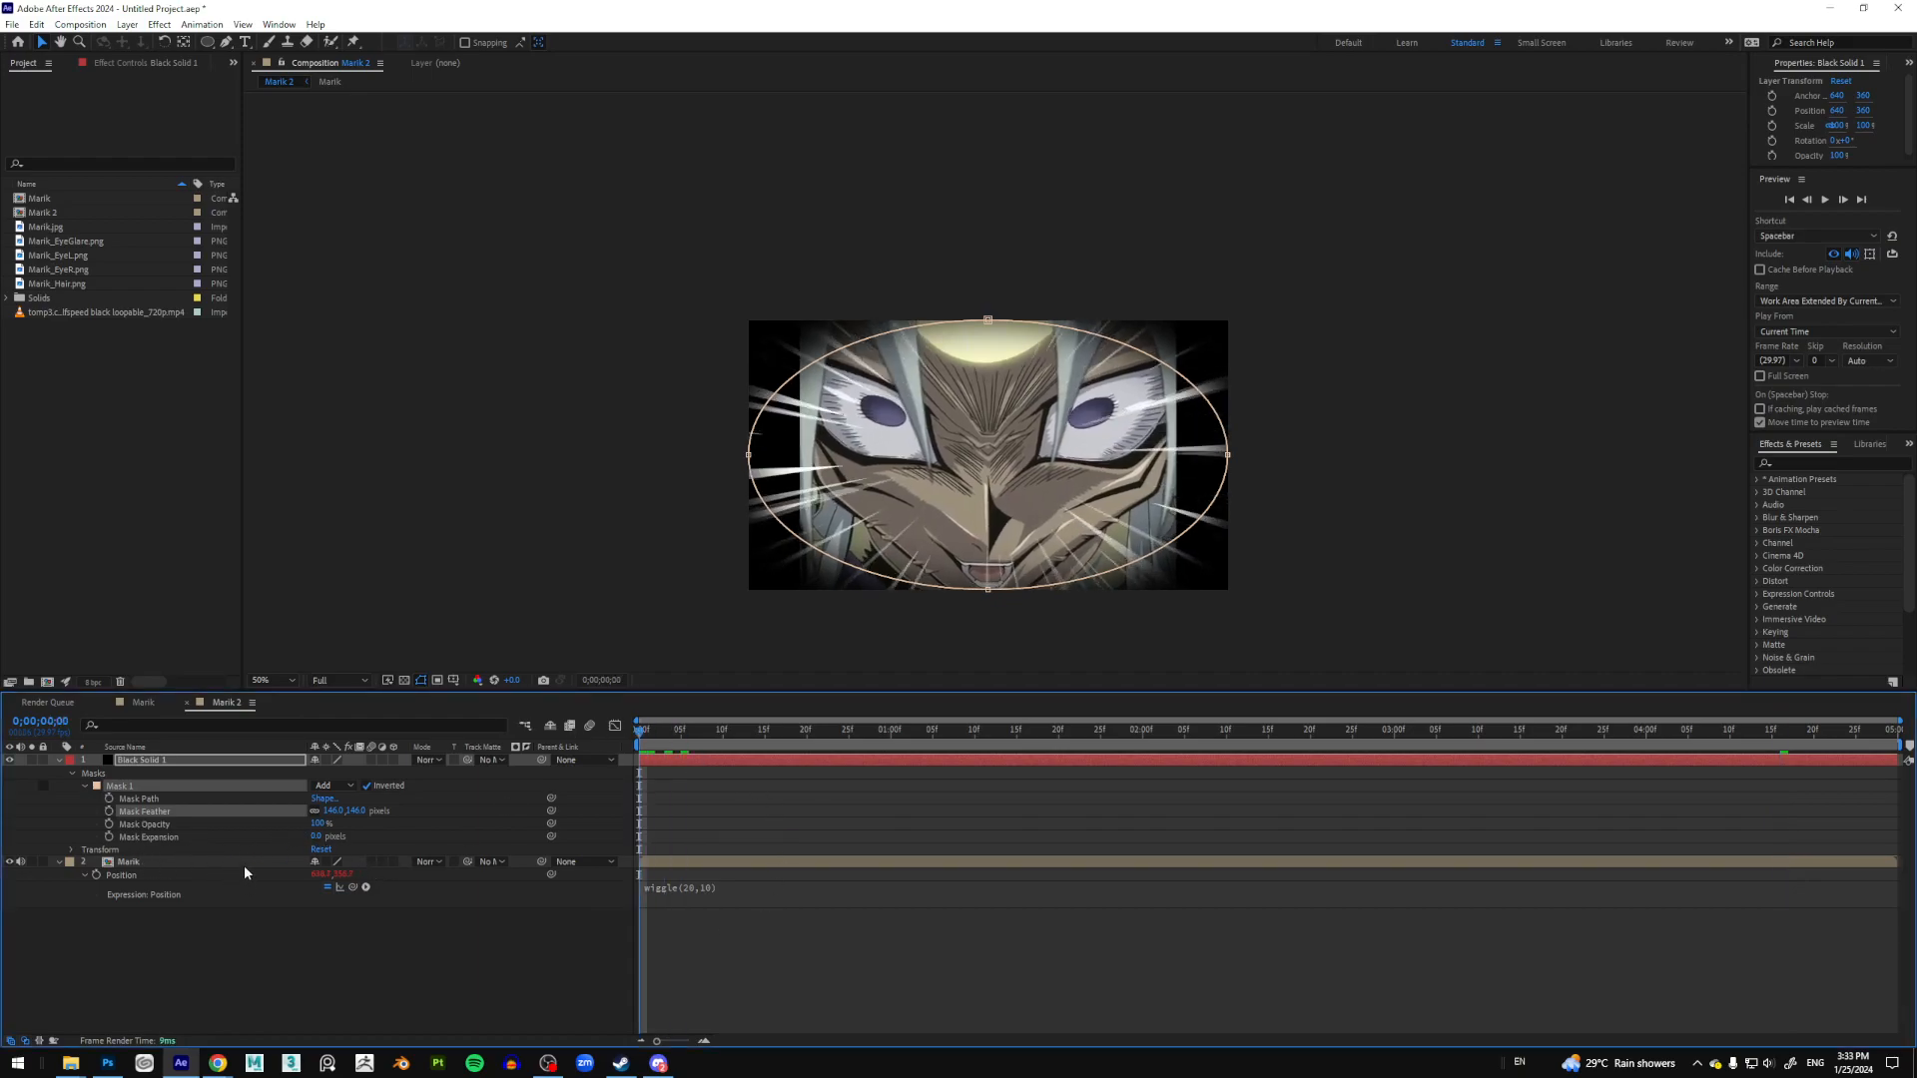
key("ctrl+1")
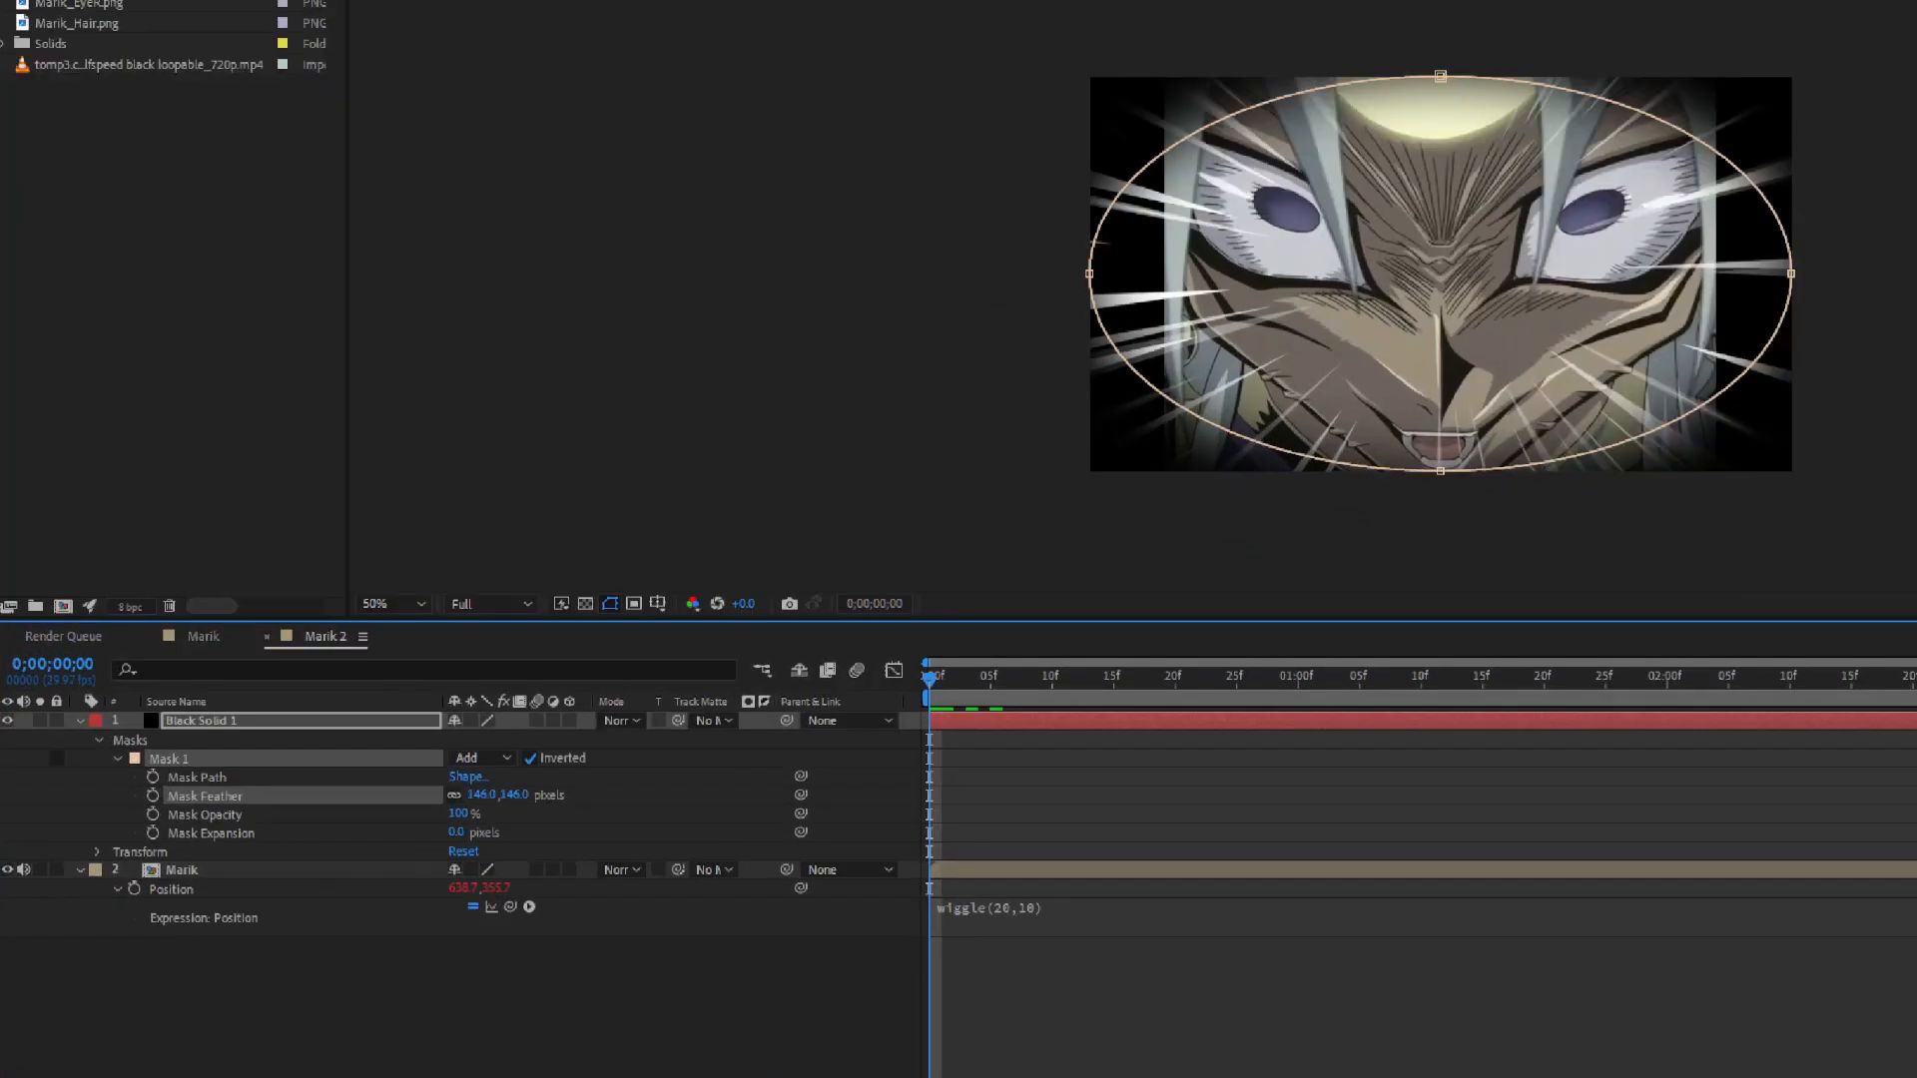
left_click(267, 870)
mouse_move(180, 856)
left_mouse_down()
mouse_move(314, 822)
mouse_move(157, 820)
mouse_move(240, 856)
mouse_move(361, 847)
left_mouse_up()
key("Escape")
left_click_drag(433, 845, 415, 842)
key("ctrl+z")
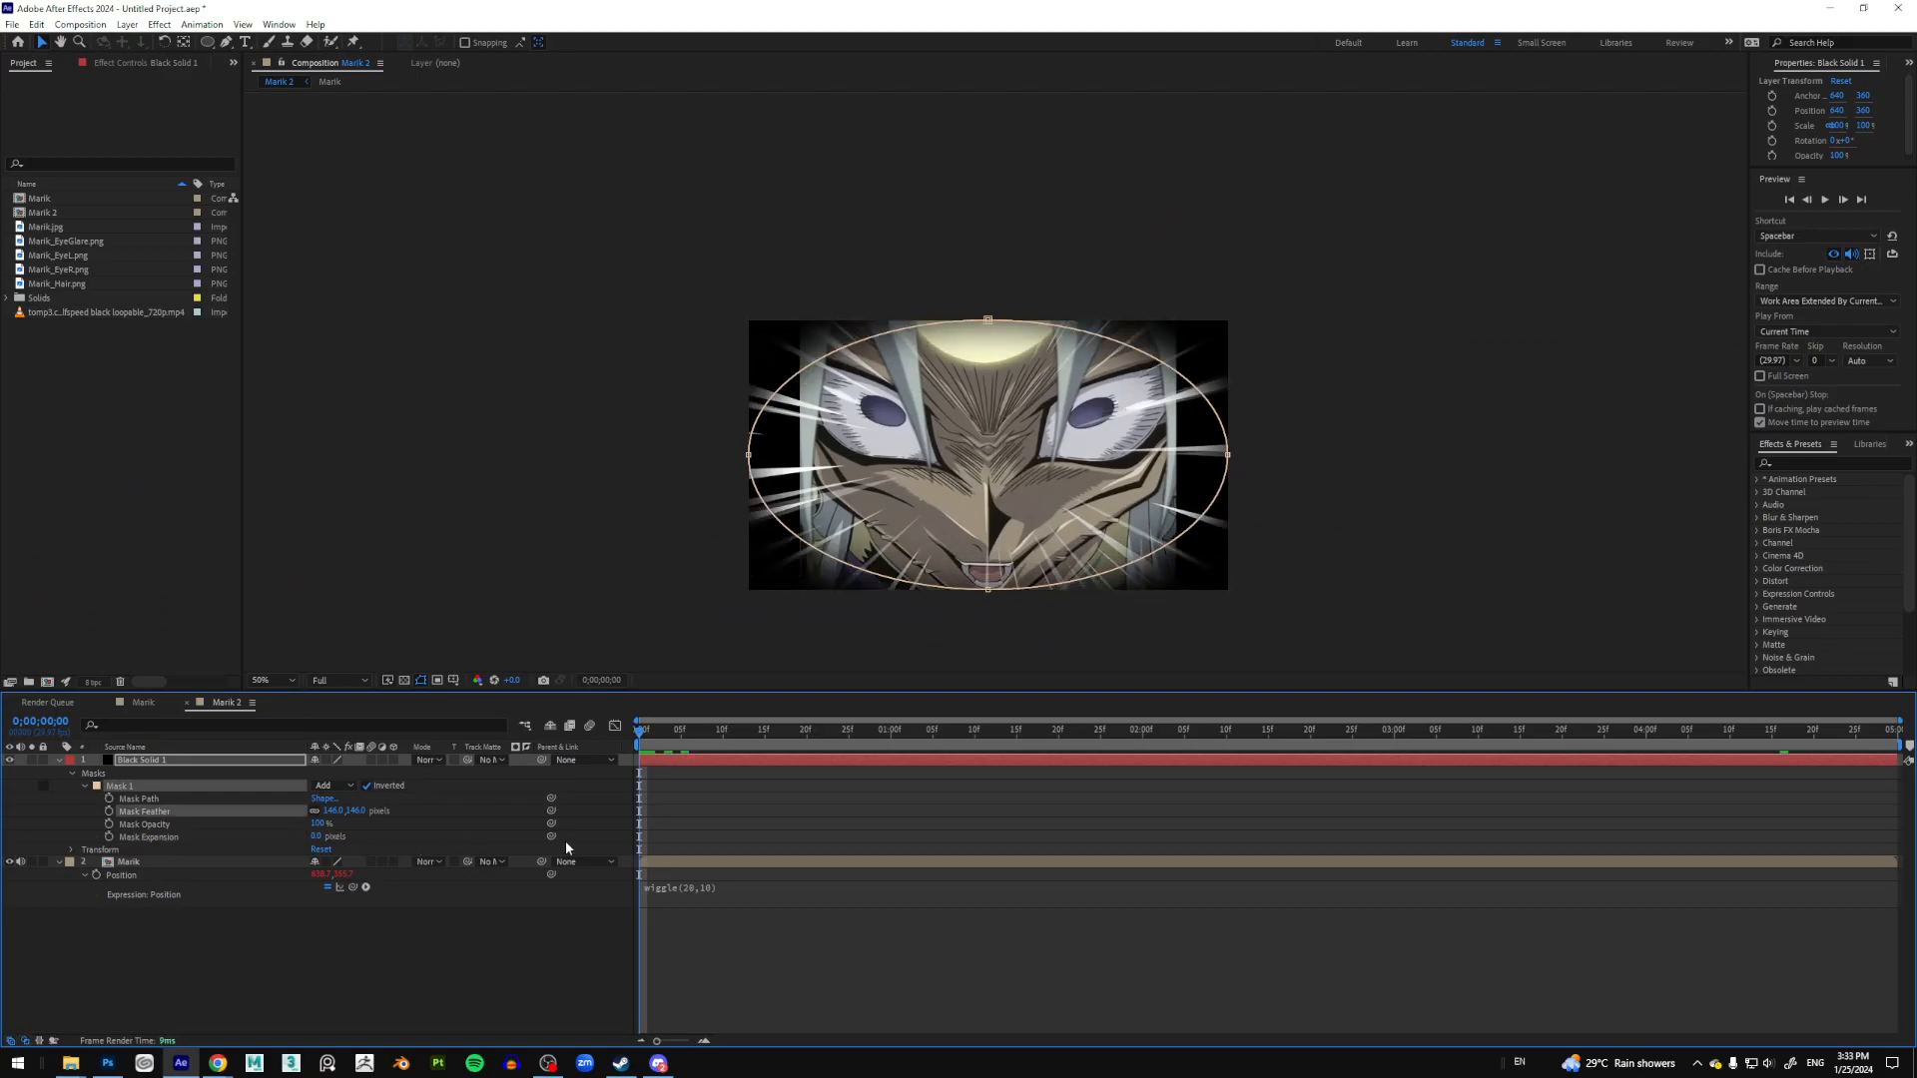
Step: Add a wiggle expression to Mask Expansion and preview the pulsing vignette
left_click(110, 836, "alt")
type("wiggle(20,10")
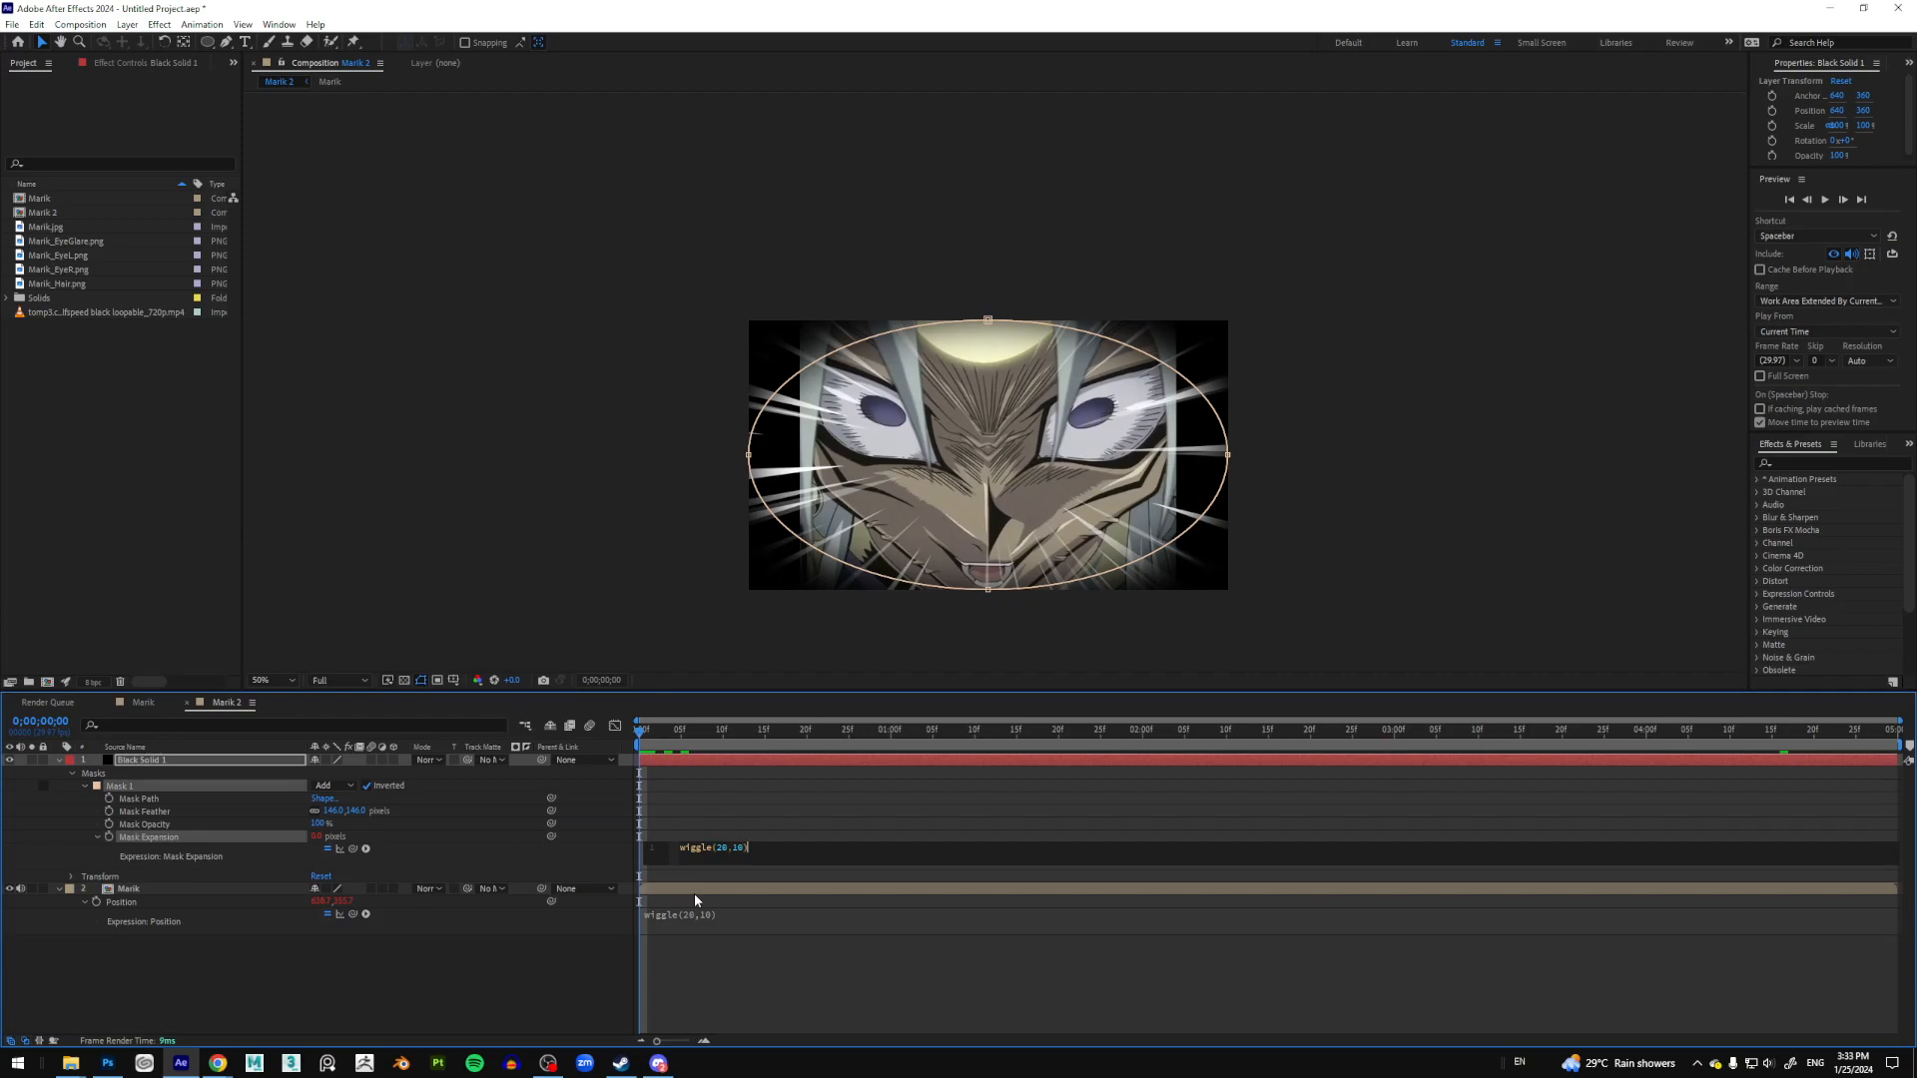
left_click(865, 806)
key("space")
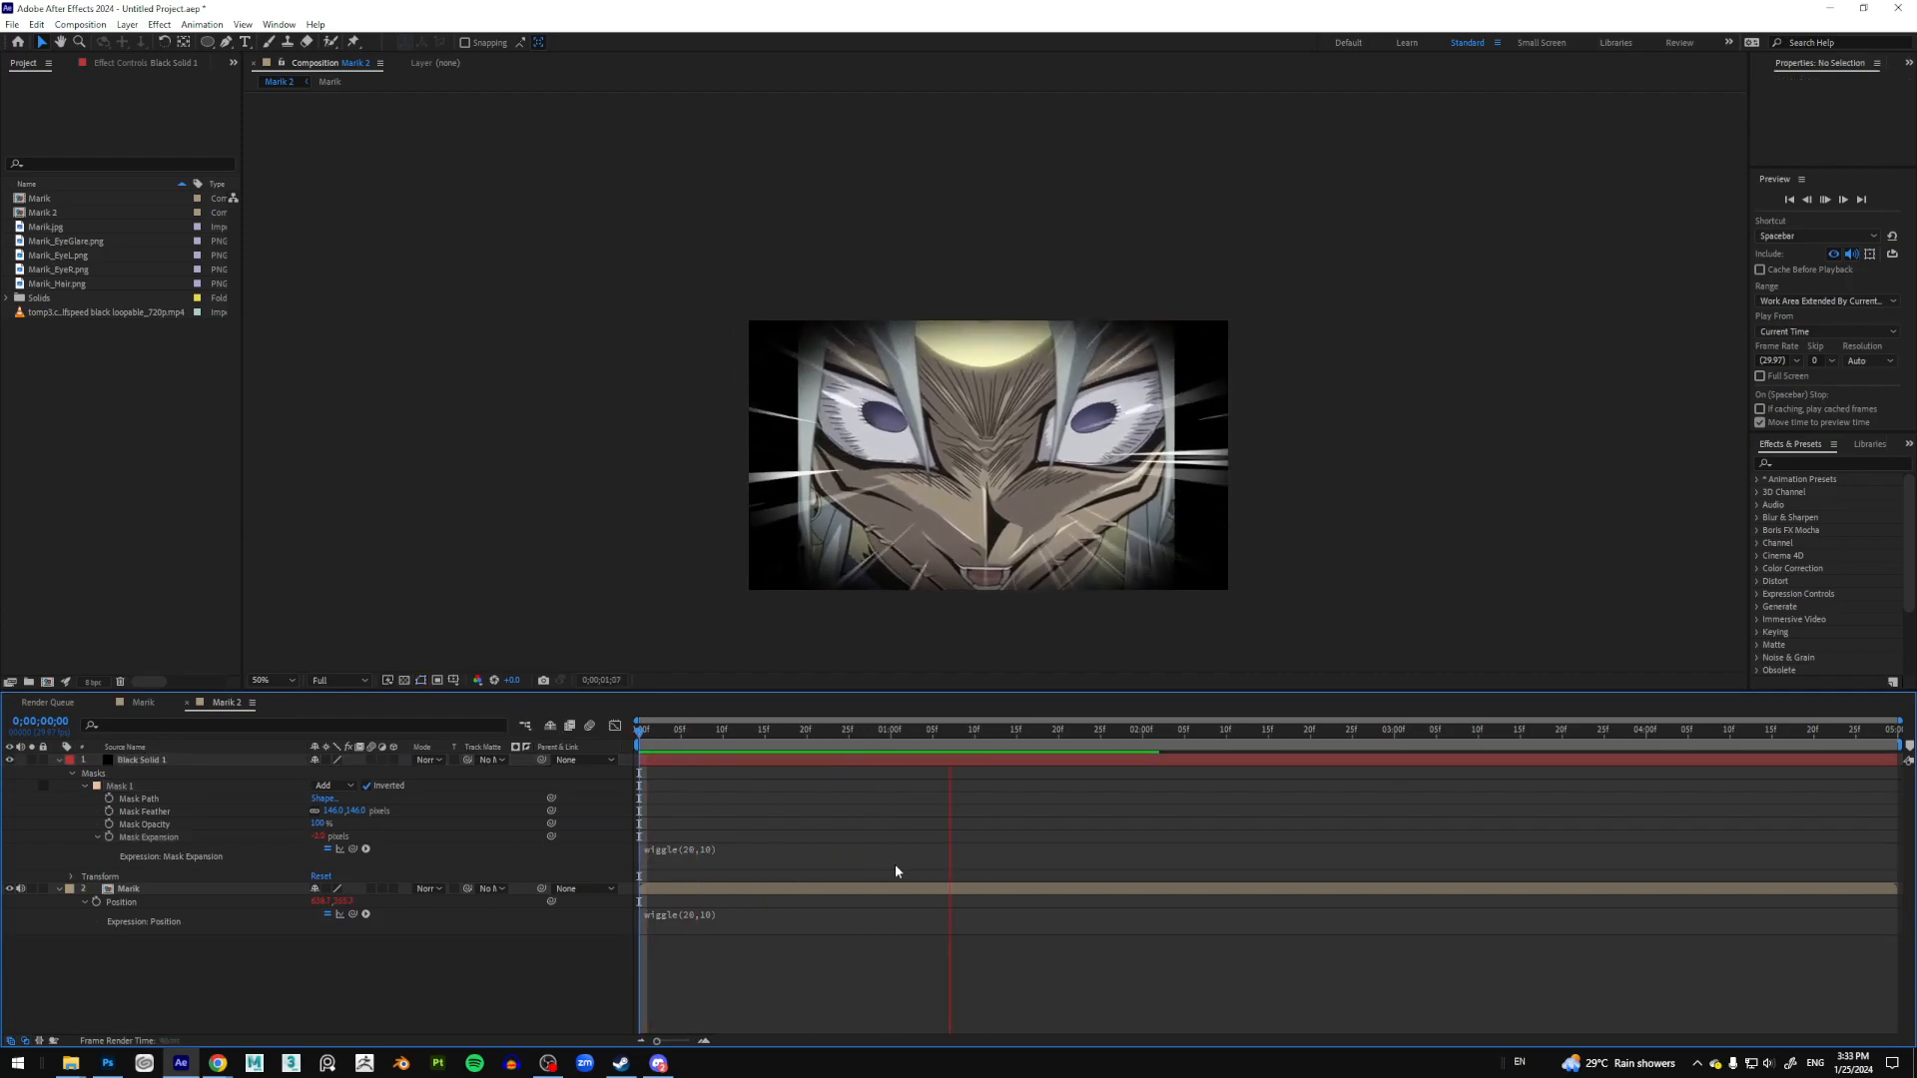
left_click(705, 860)
Step: Change the Mask Expansion expression to wiggle(10,20) and preview it from the start
left_click(731, 850)
left_click(730, 852)
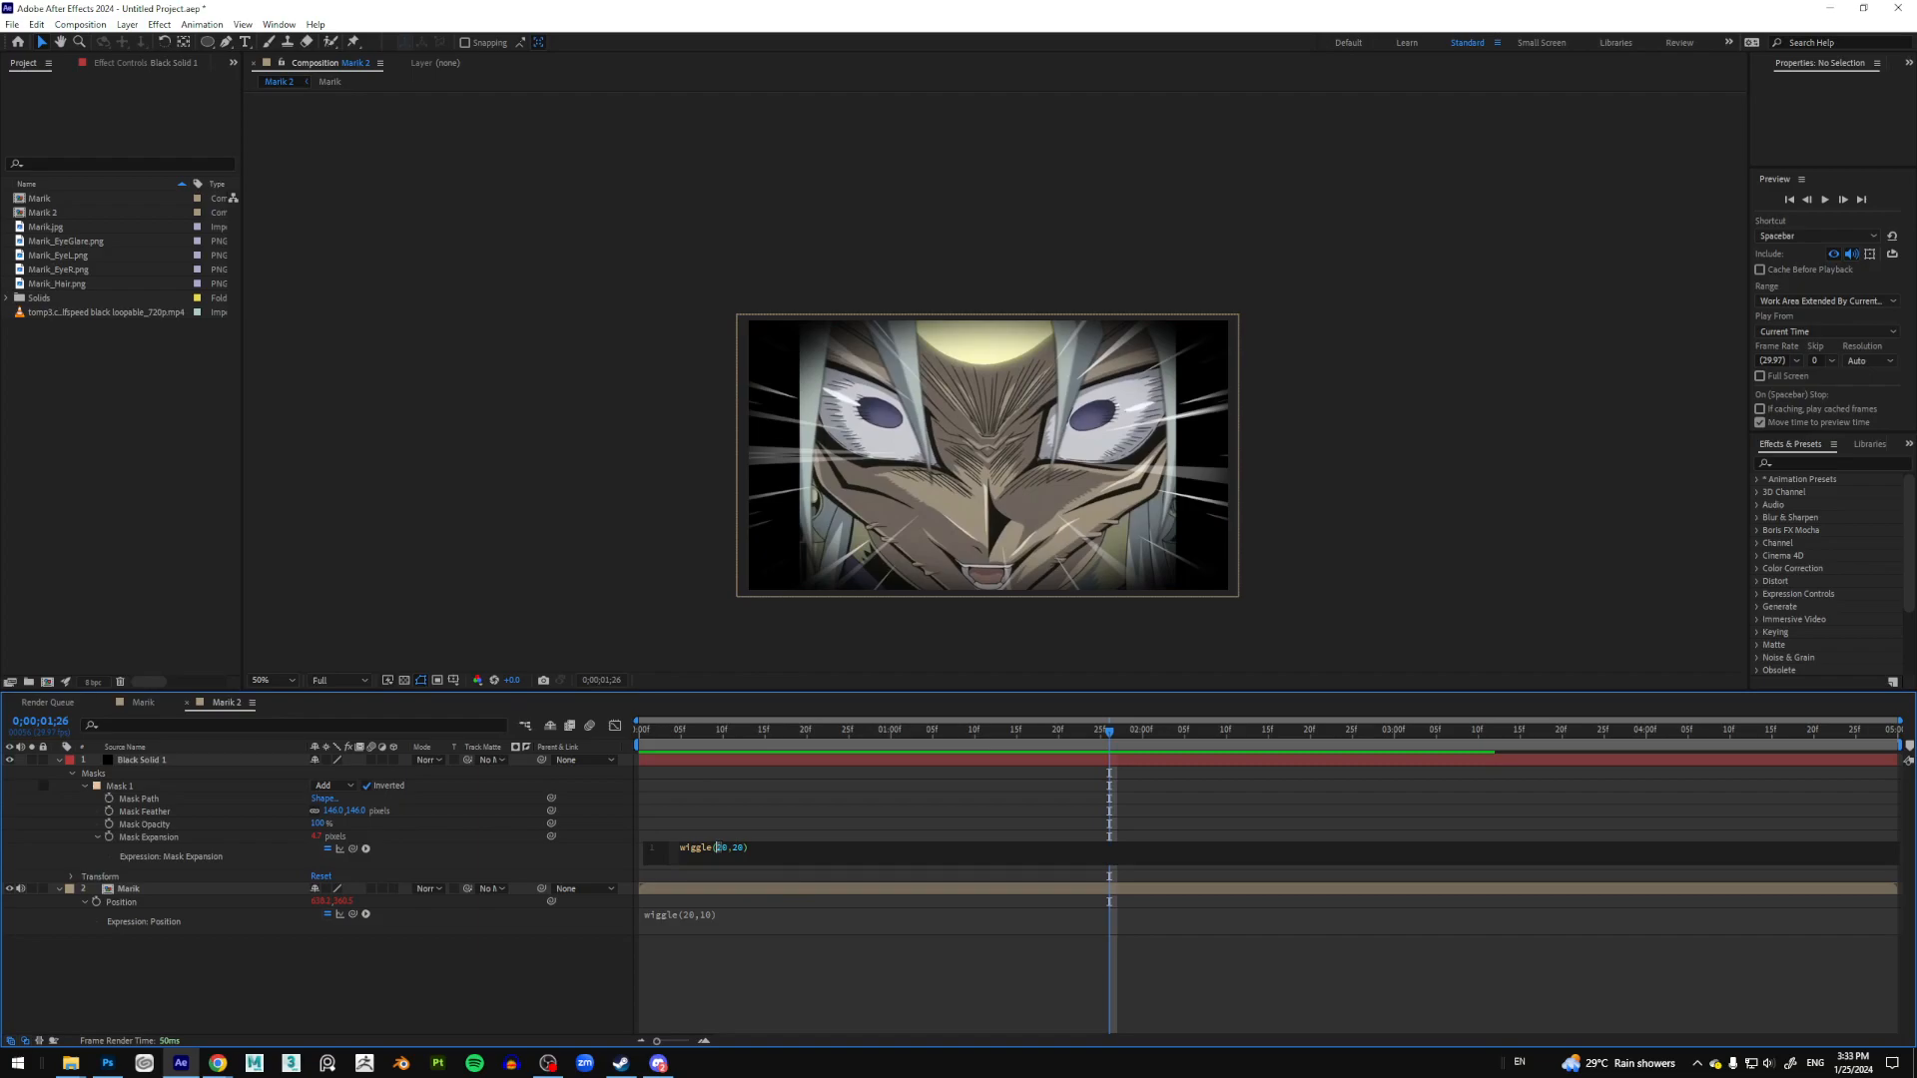
left_click(826, 814)
left_click_drag(737, 730, 637, 729)
key("space")
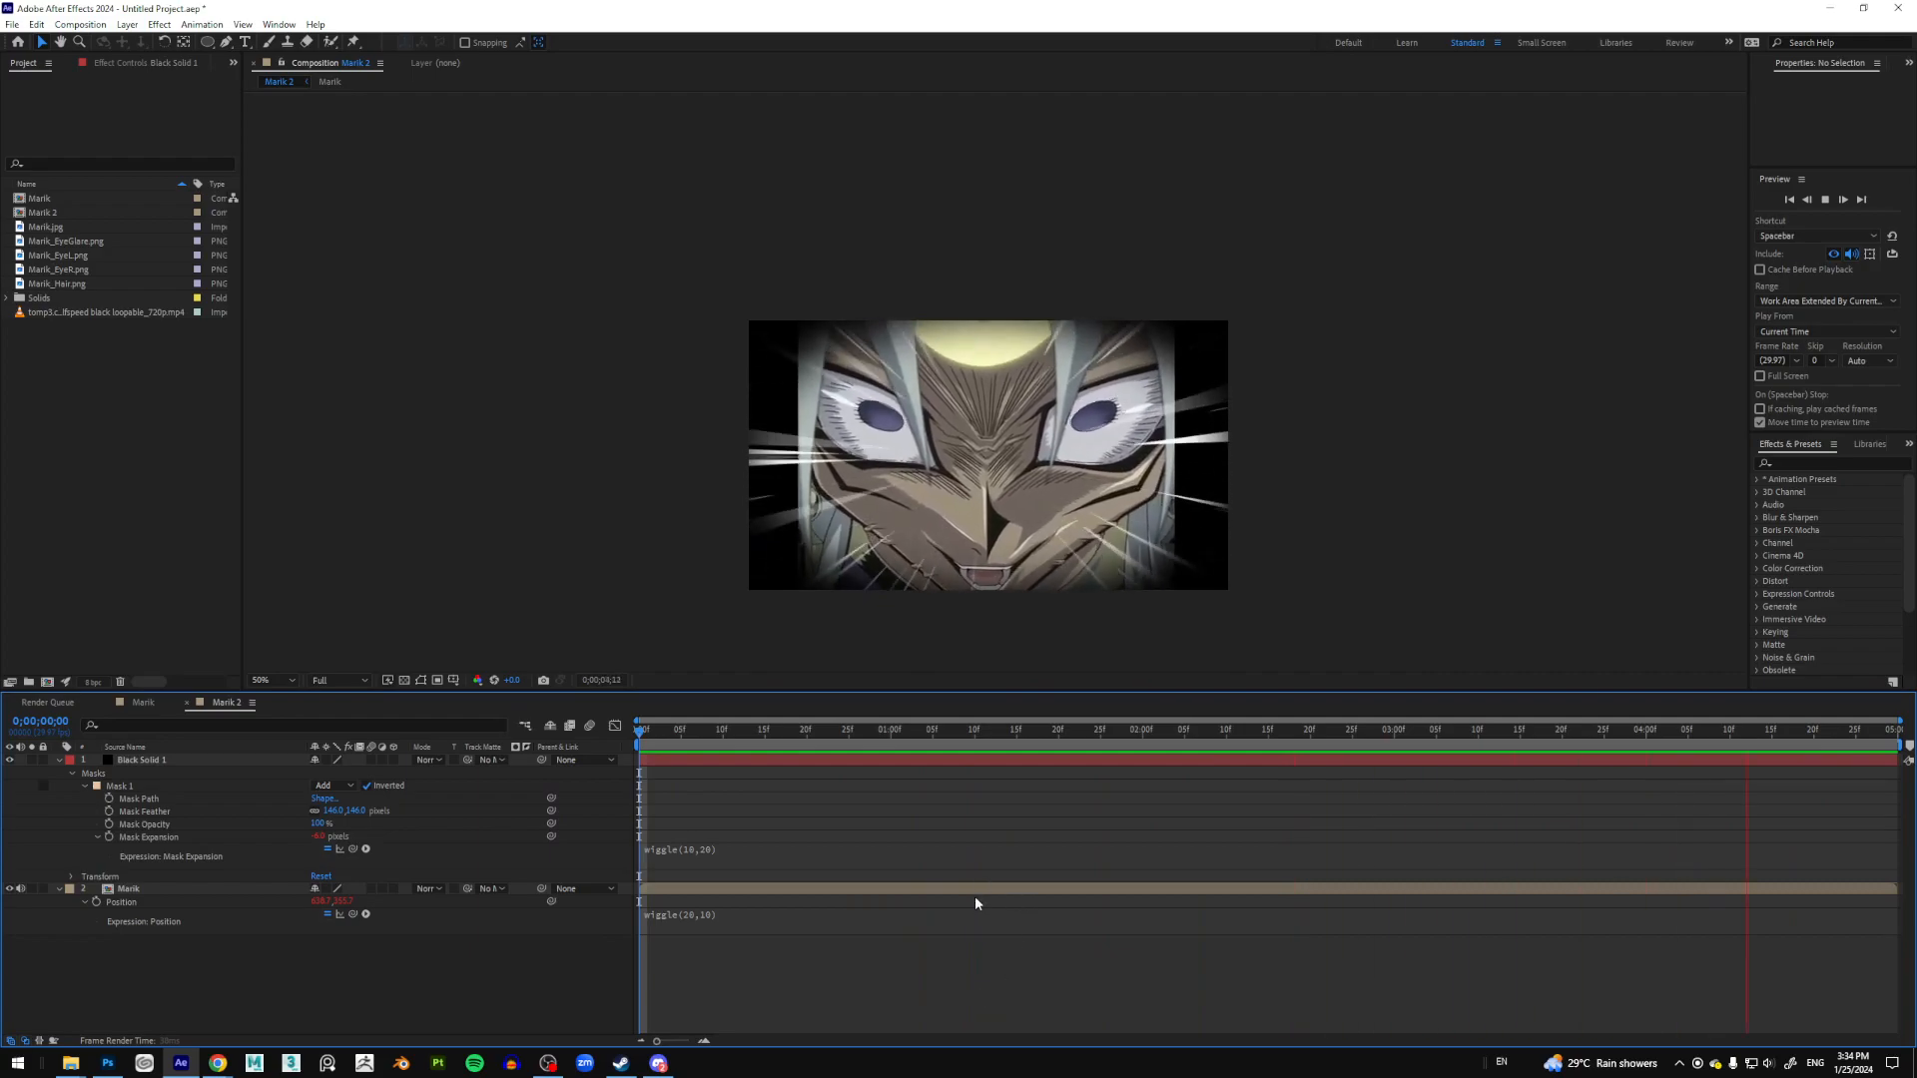
key("space")
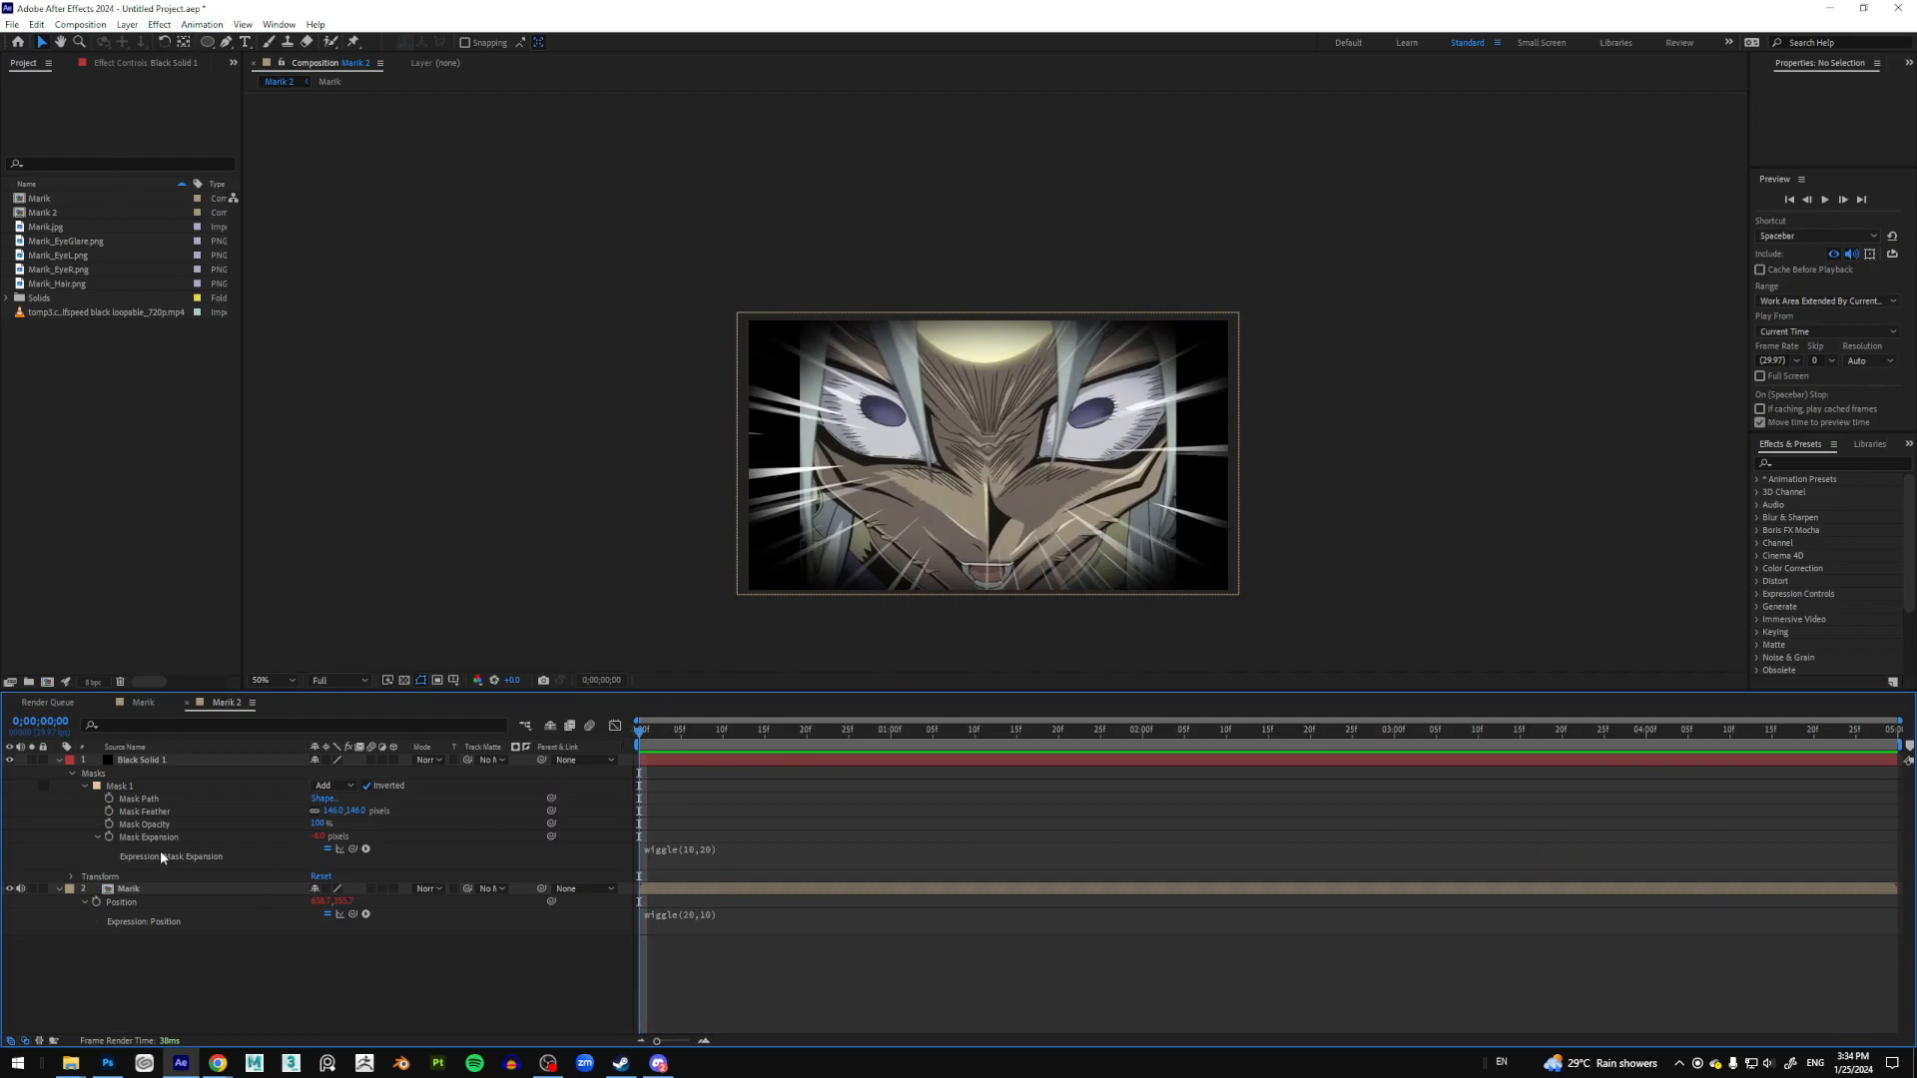
Step: Apply Noise to the Marik layer with Use Color Noise unchecked, then preview the comp
left_click(136, 890)
left_click(166, 26)
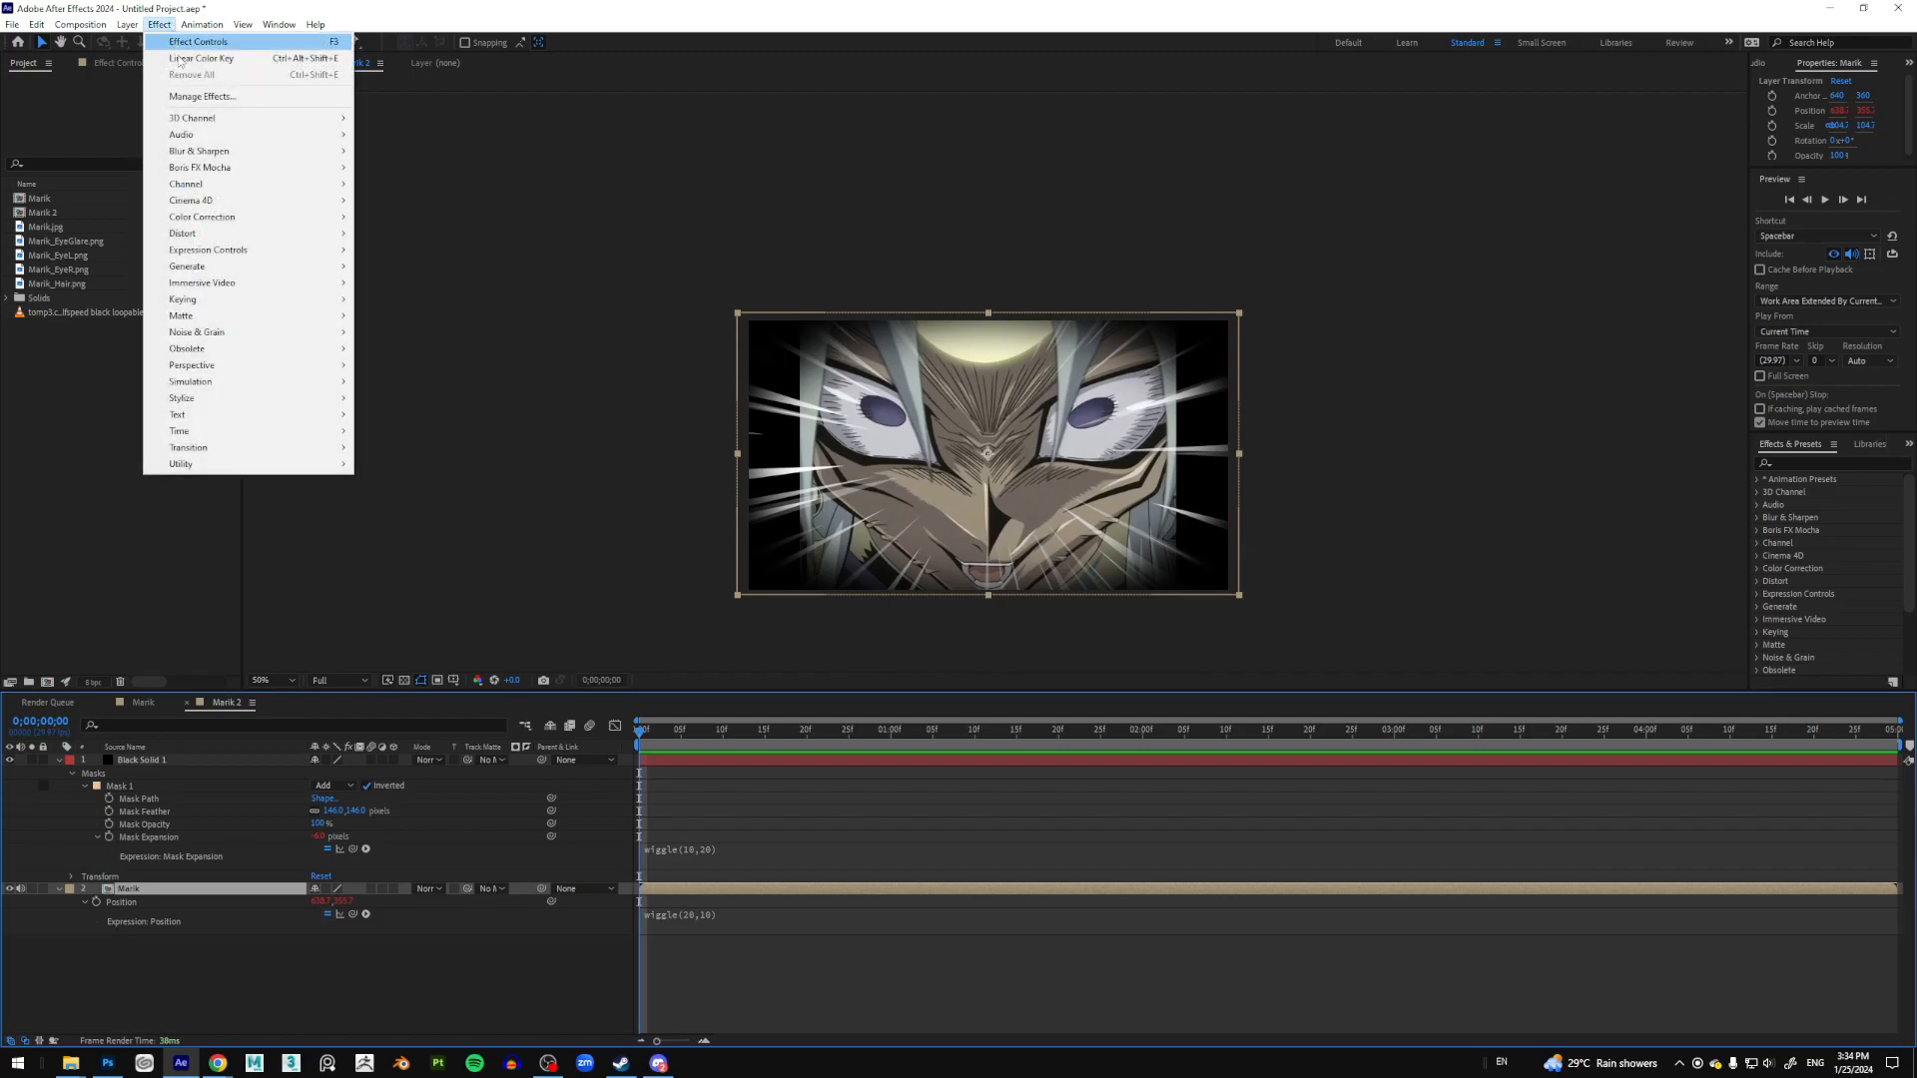
mouse_move(251, 336)
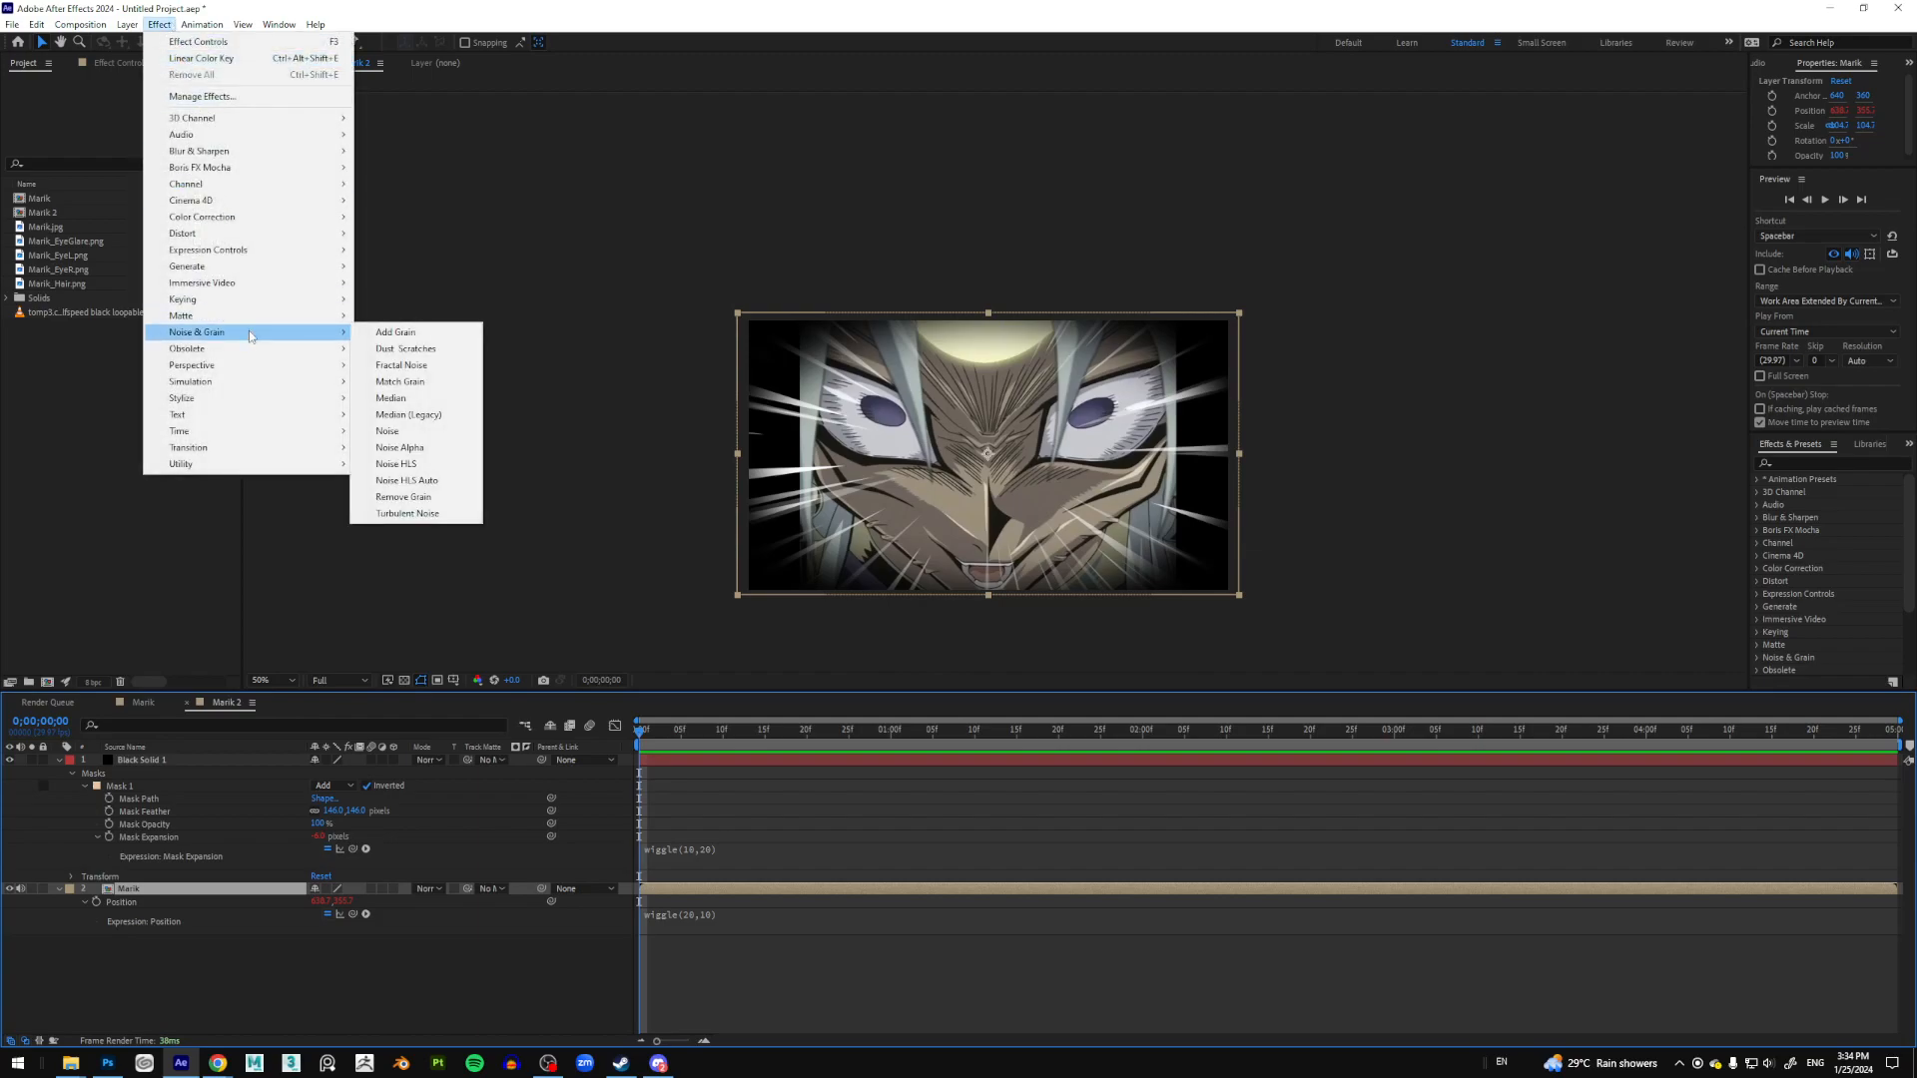
left_click(406, 433)
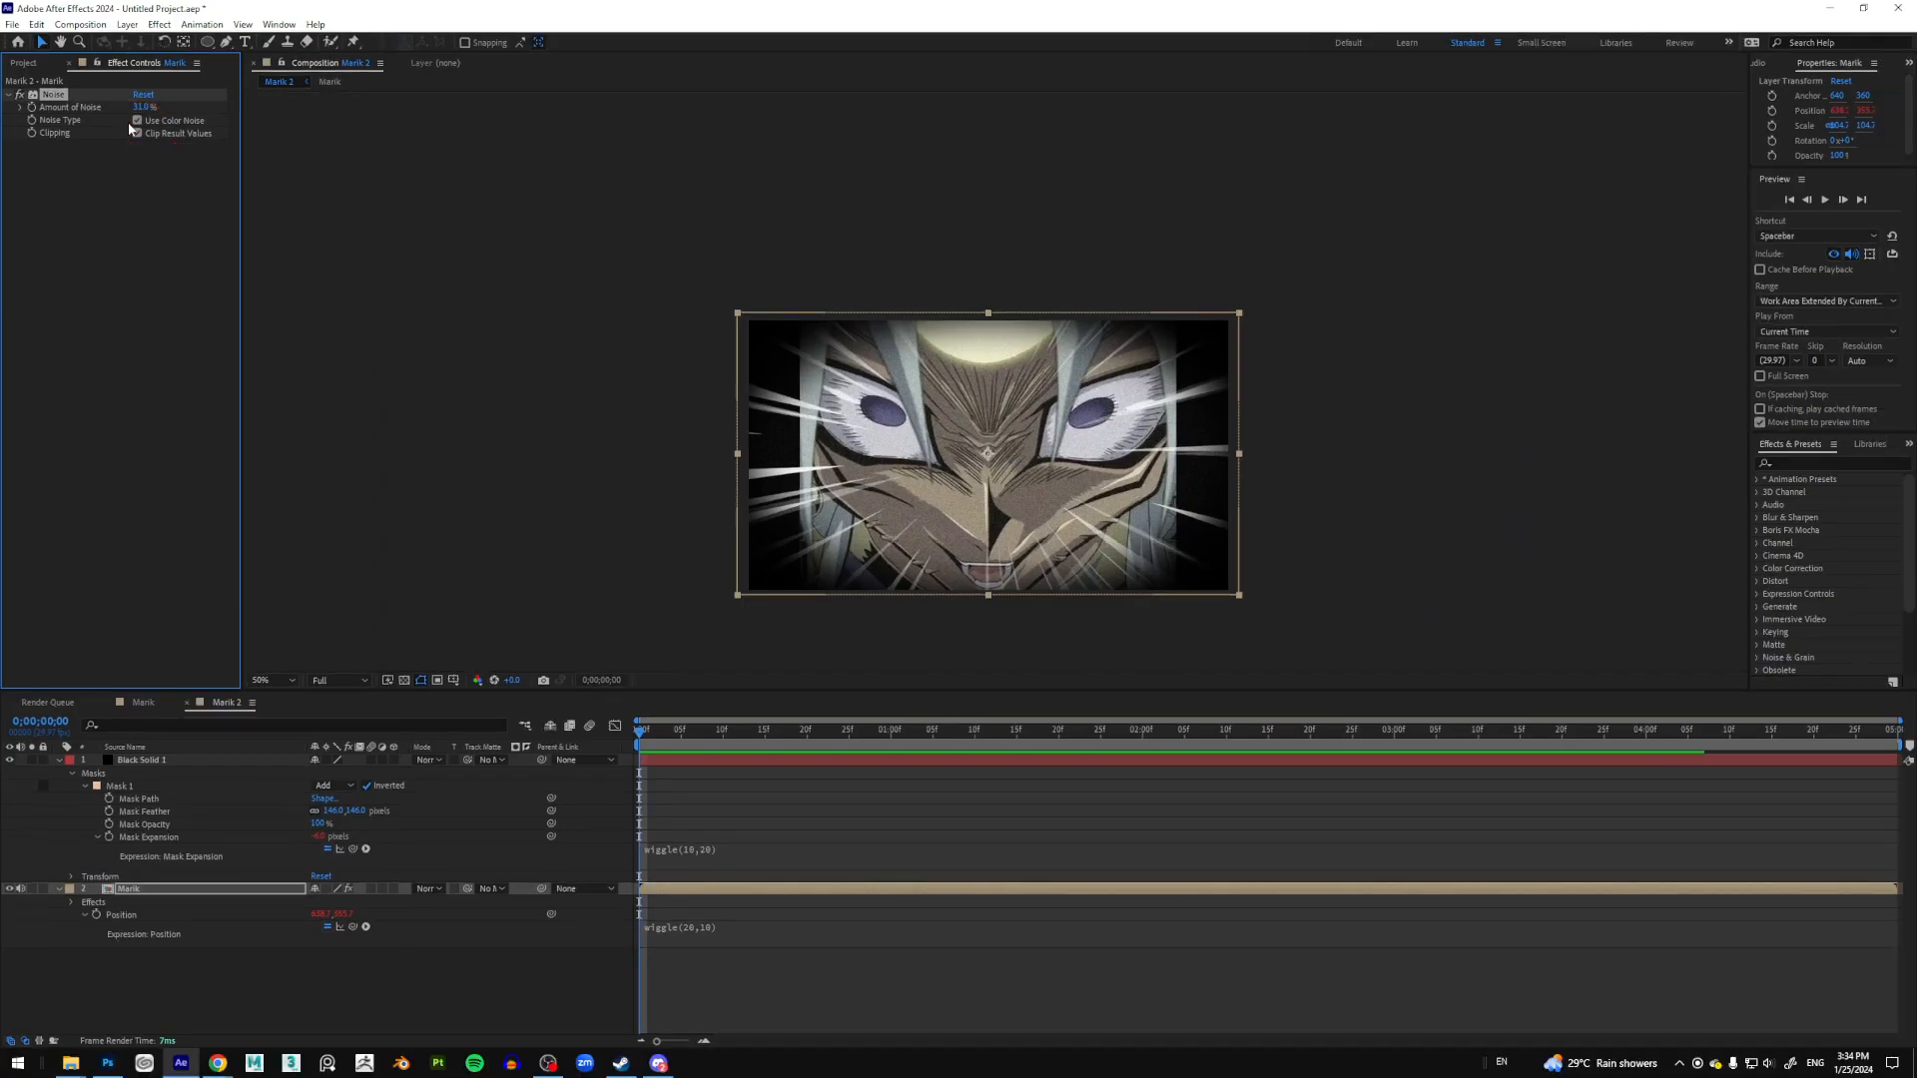
left_click(137, 120)
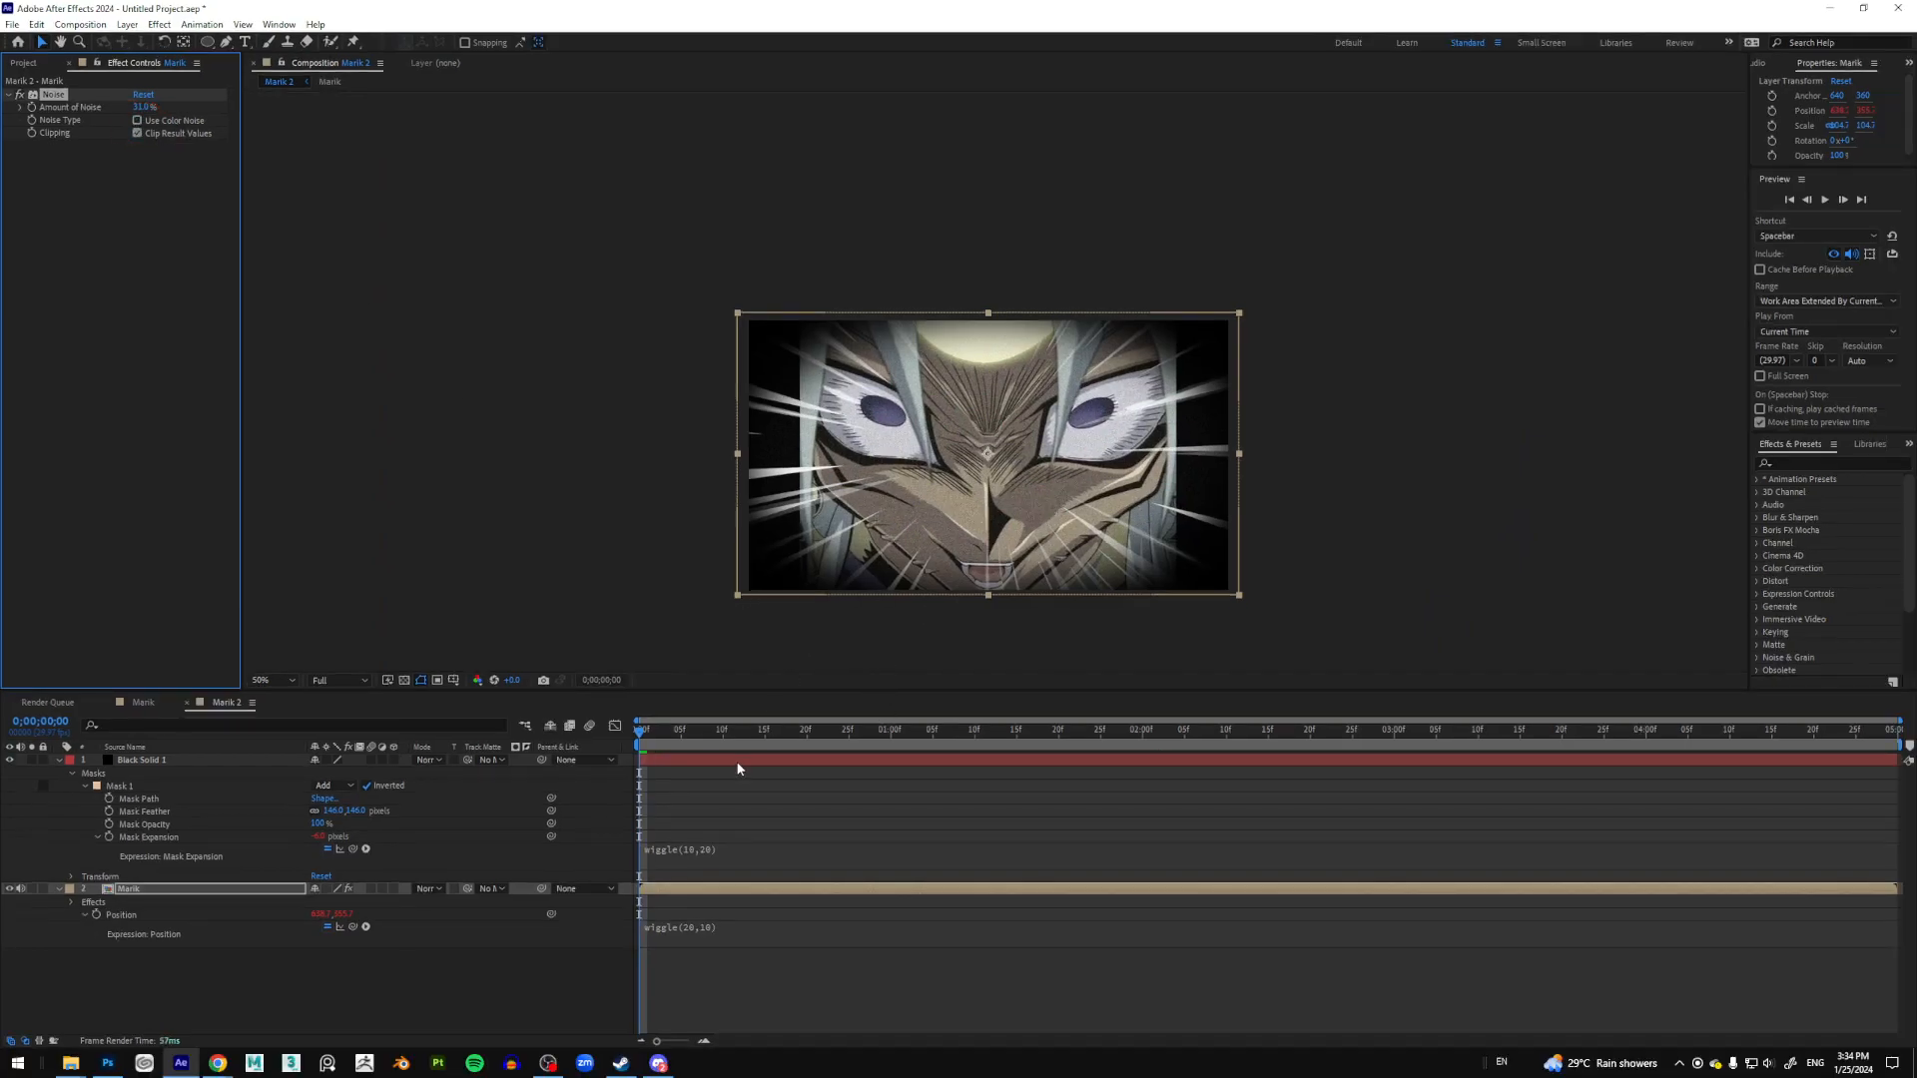
left_click(639, 735)
key("space")
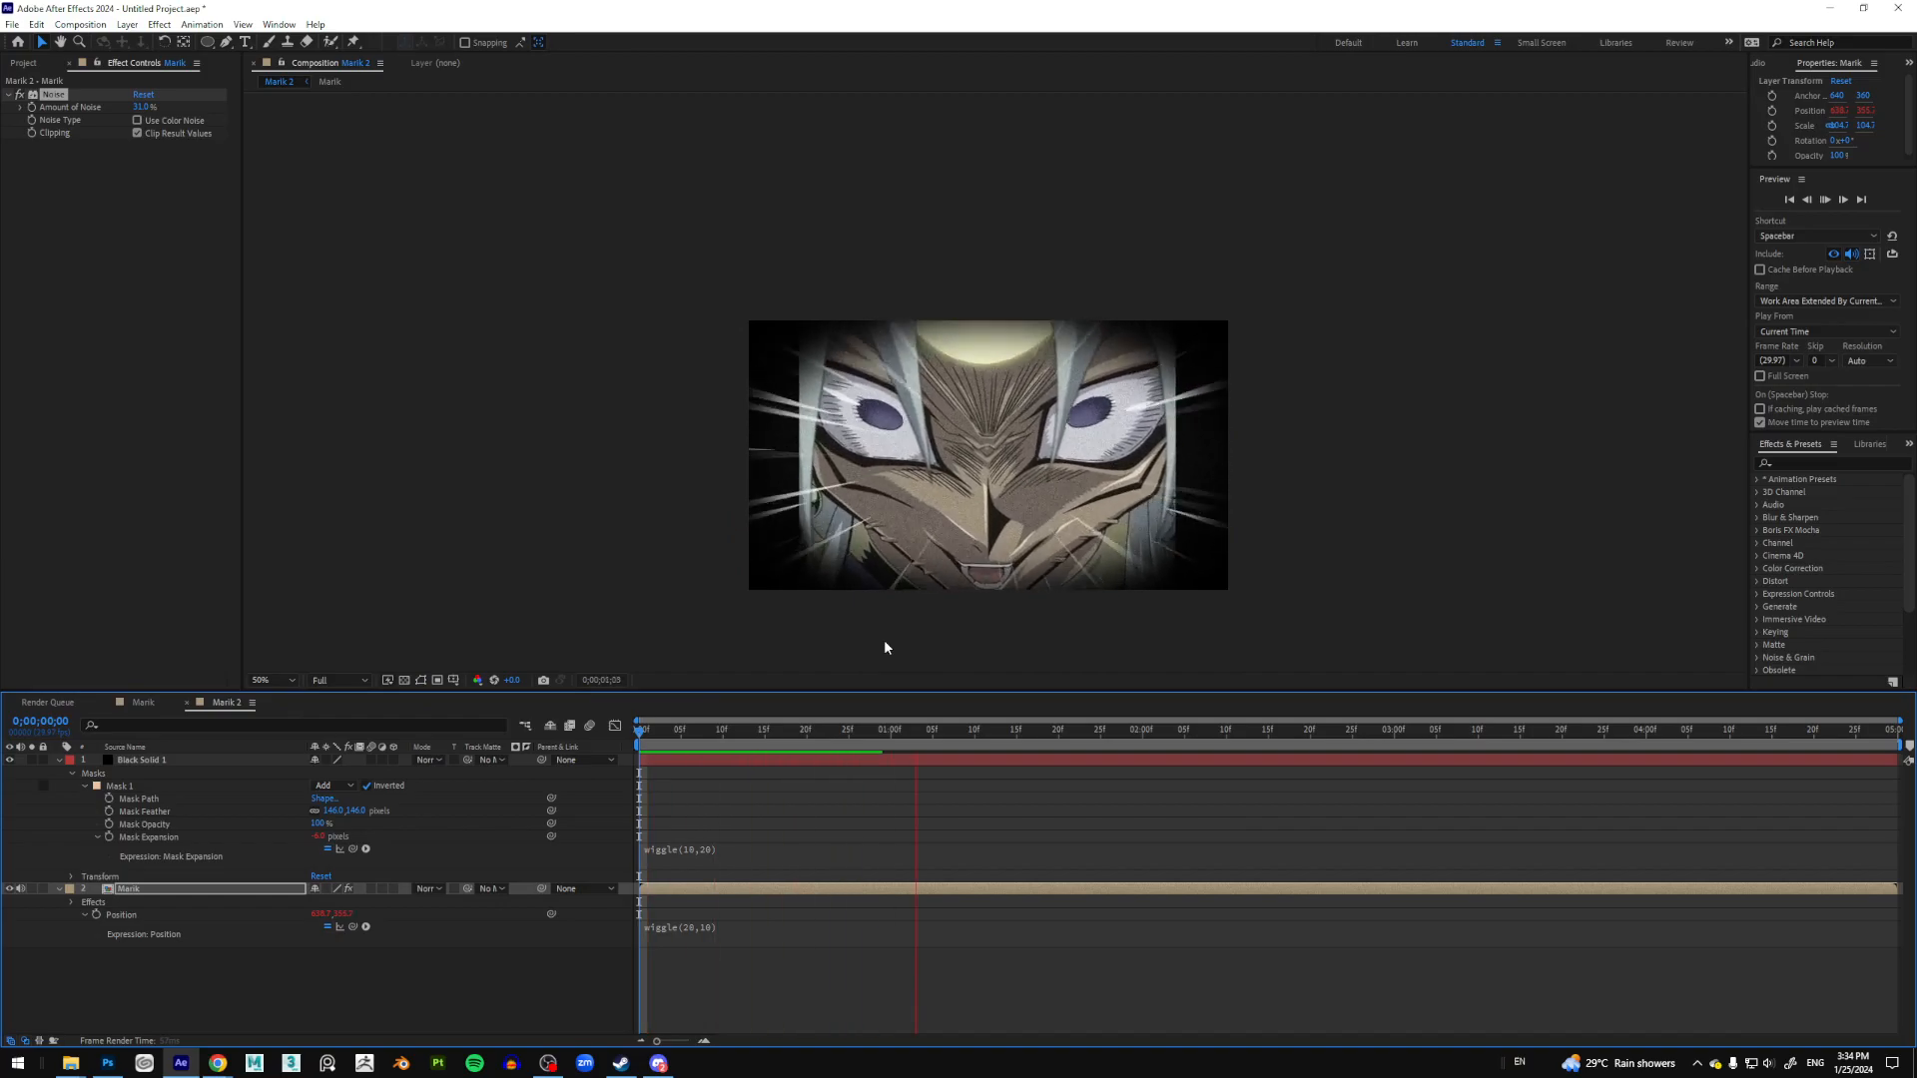